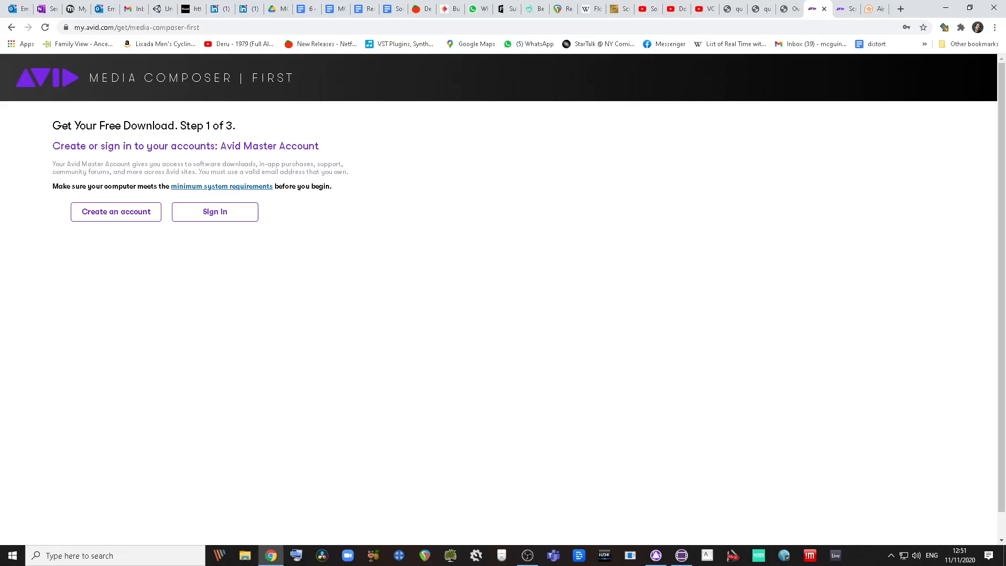
# Step: In a new tab, open the avid.com/media-composer/comparison page from the 'media compo' address-bar suggestion
pyautogui.click(900, 9)
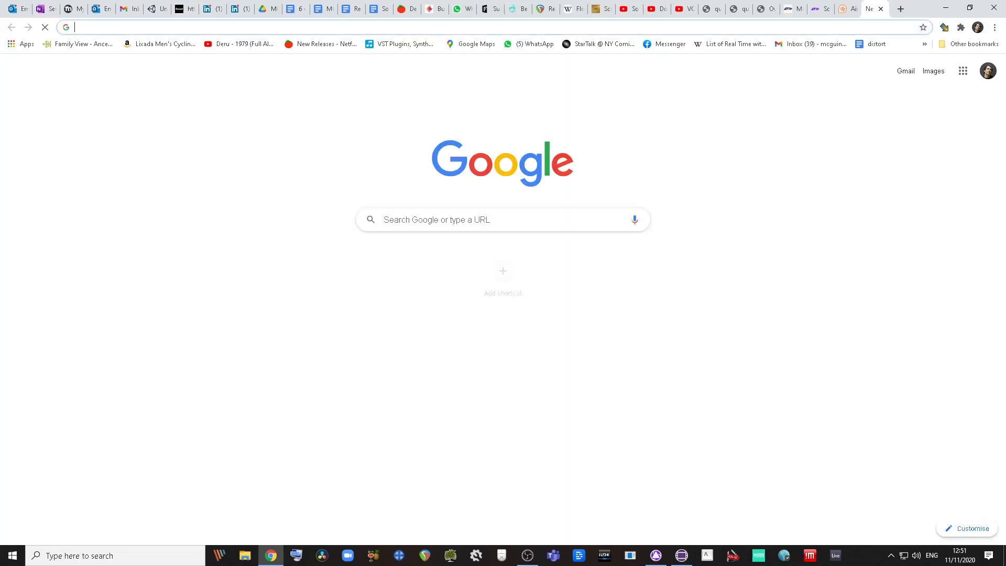
pyautogui.click(80, 27)
pyautogui.write('media compo')
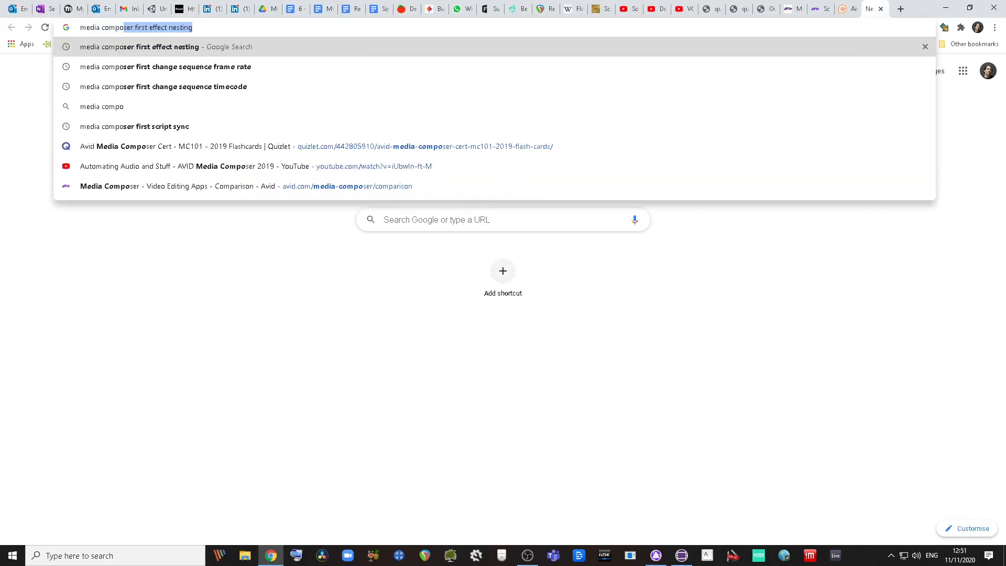
pyautogui.press('Down')
pyautogui.press('Down')
pyautogui.press('Down')
pyautogui.press('Down')
pyautogui.press('Down')
pyautogui.press('Down')
pyautogui.press('Down')
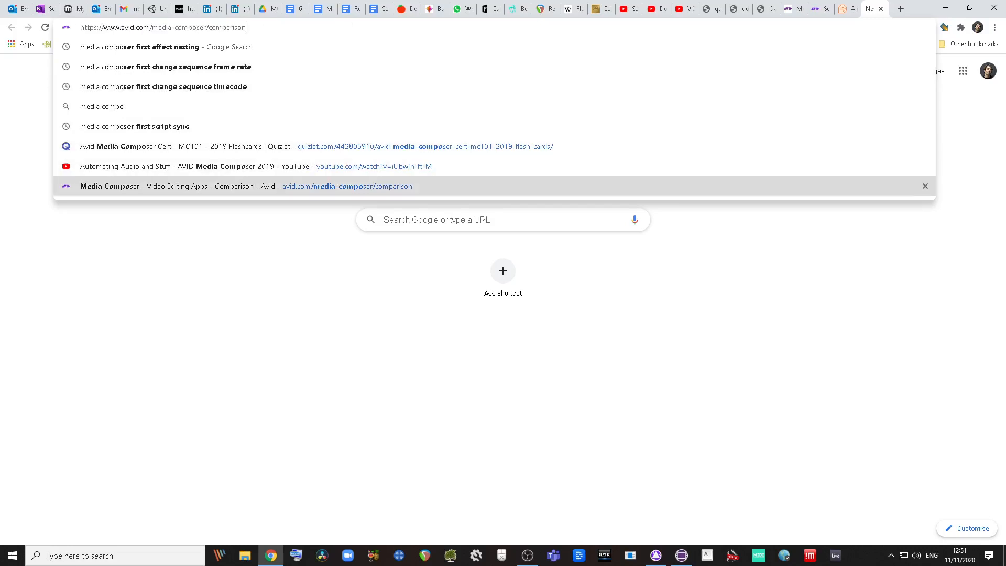
pyautogui.press('Return')
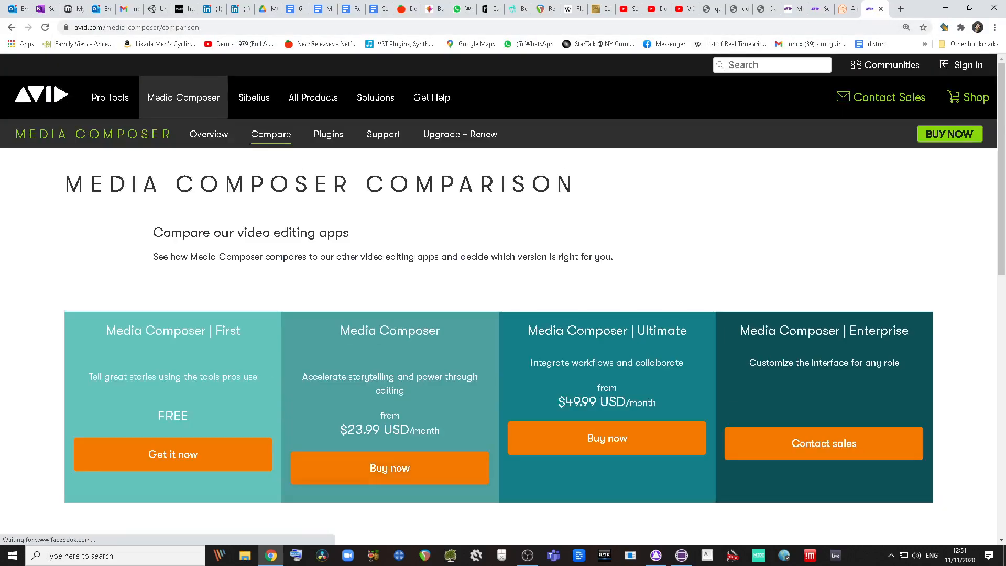
# Step: Scroll through the comparison page, then go back to the Media Composer | First download tab
pyautogui.scroll(-1, 498, 346)
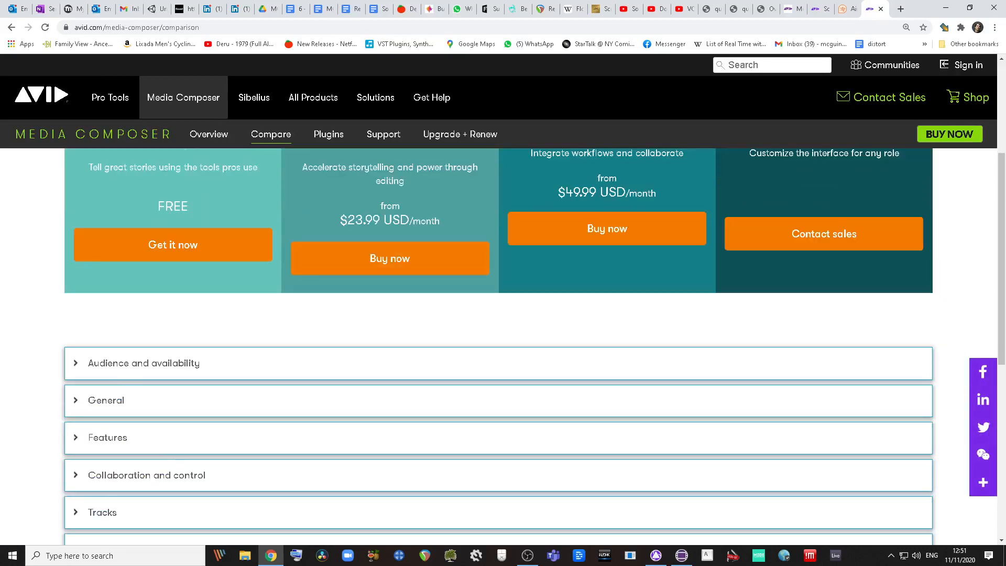
pyautogui.scroll(-3, 498, 346)
pyautogui.scroll(-4, 498, 325)
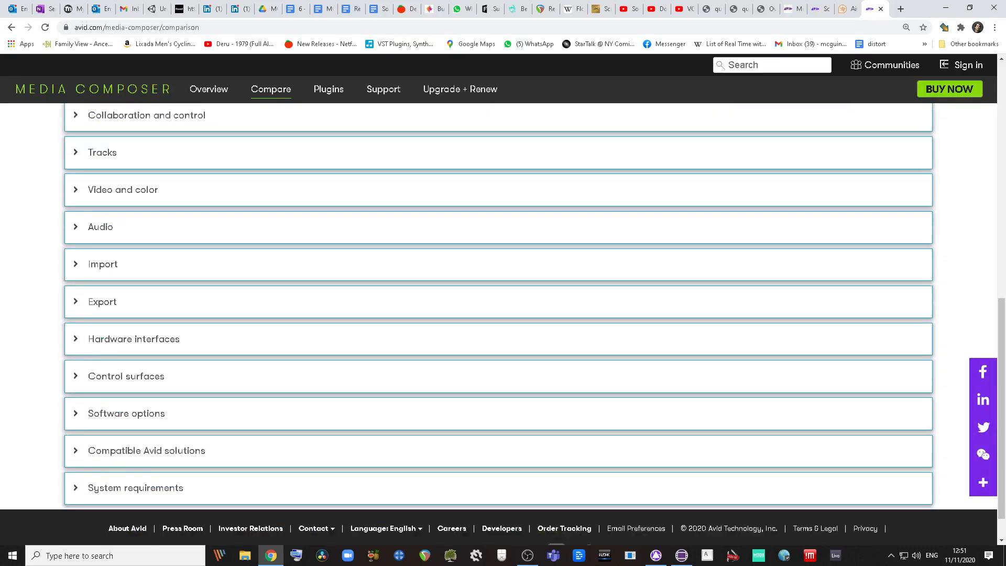
pyautogui.click(791, 9)
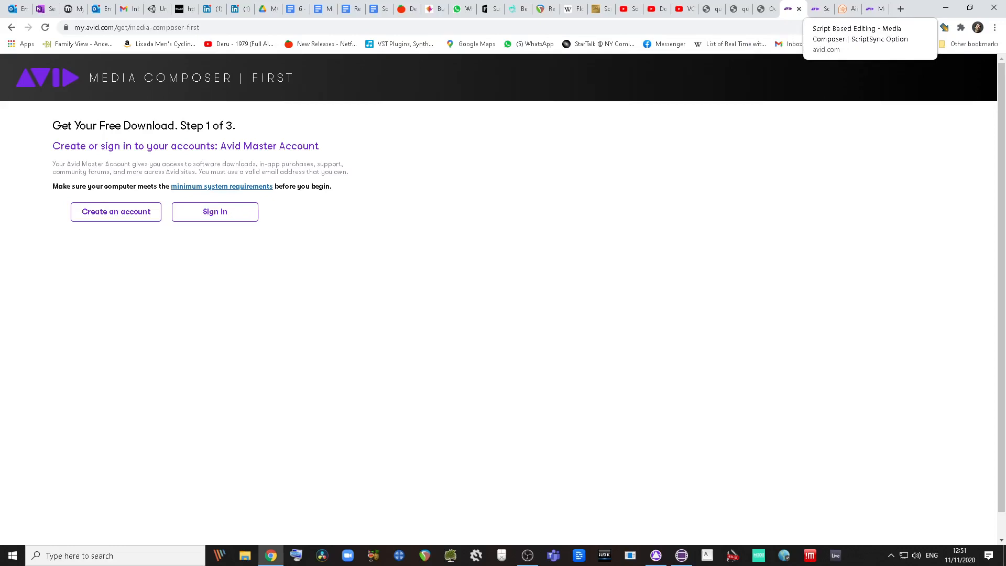
# Step: Switch to the Media Composer | ScriptSync Option tab and scroll over its script-based editing overview
pyautogui.click(821, 9)
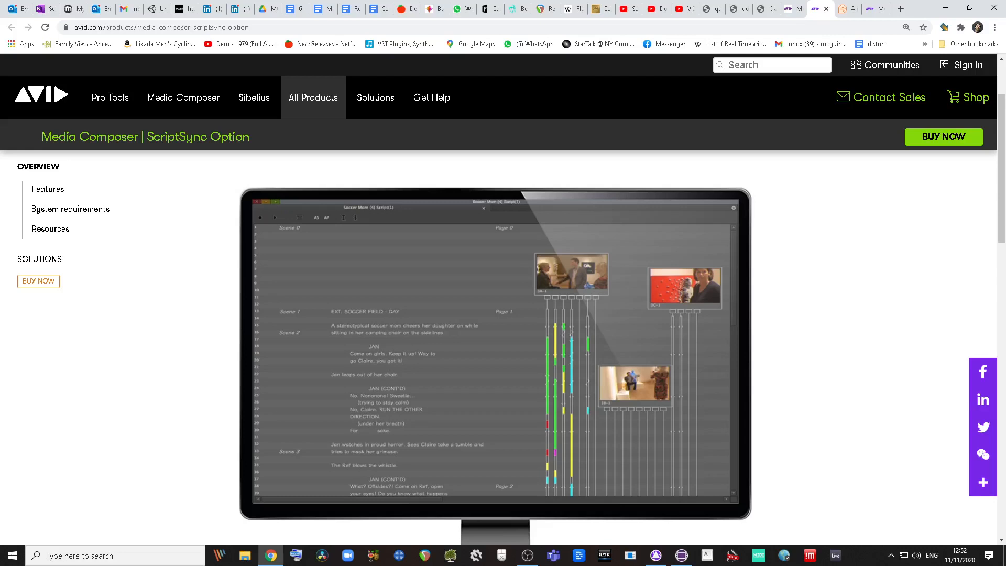
pyautogui.scroll(-1, 496, 315)
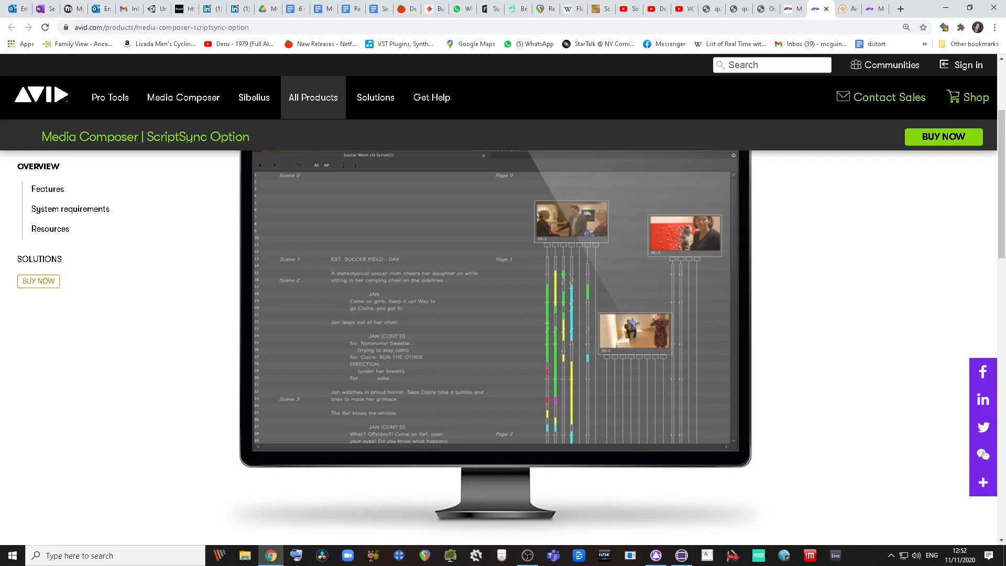
pyautogui.scroll(1, 496, 314)
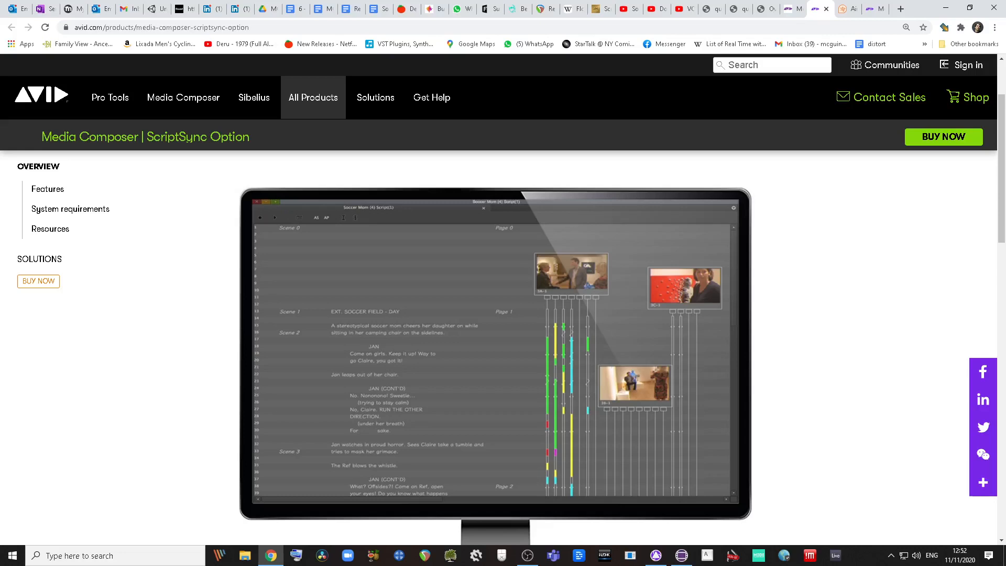
pyautogui.scroll(-1, 495, 314)
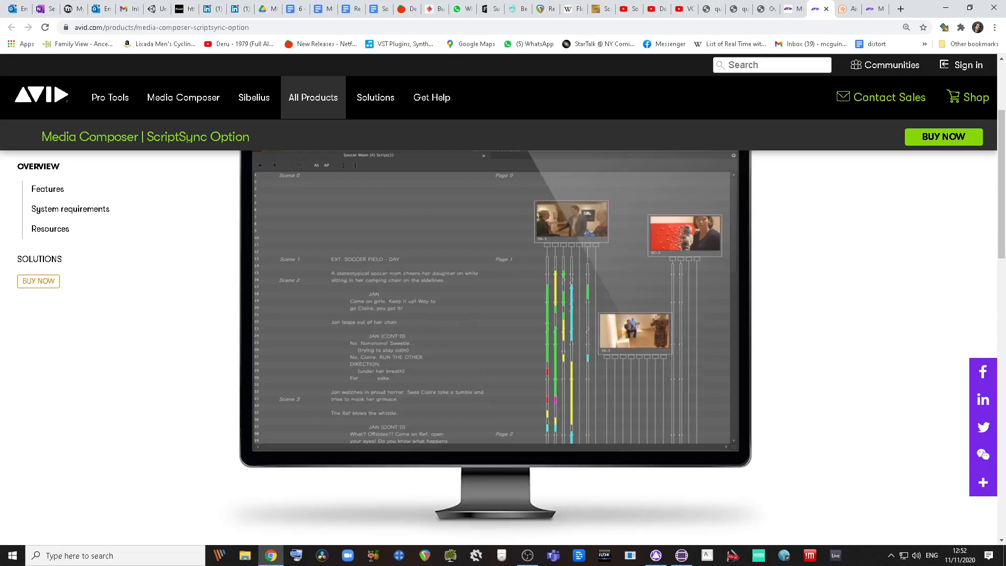
pyautogui.scroll(1, 496, 315)
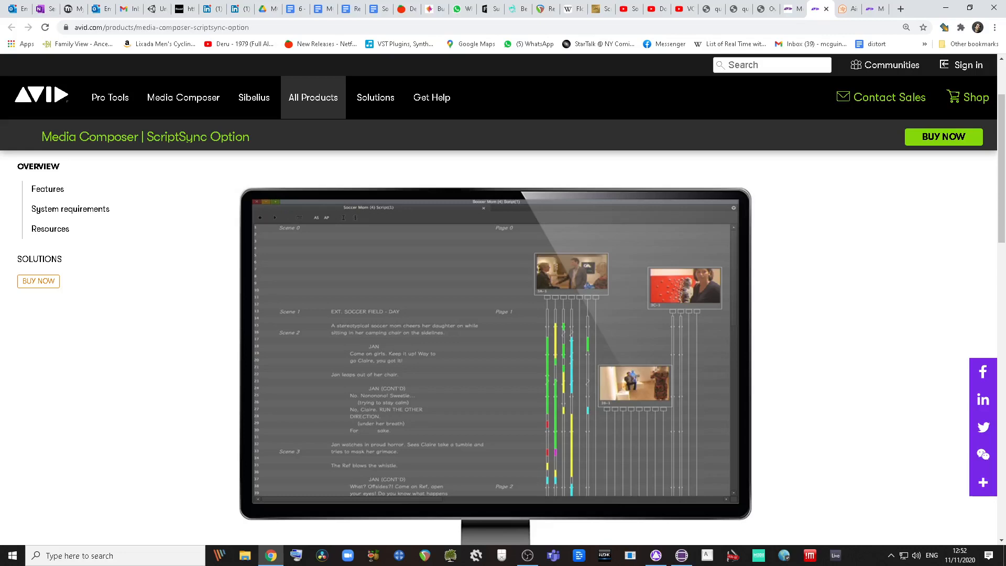
pyautogui.scroll(-1, 495, 314)
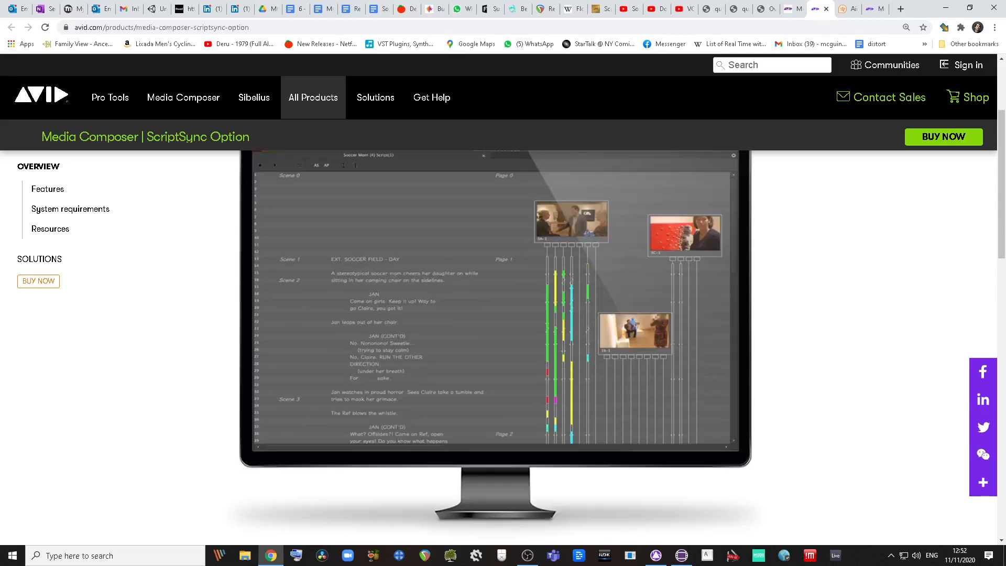
pyautogui.scroll(1, 495, 315)
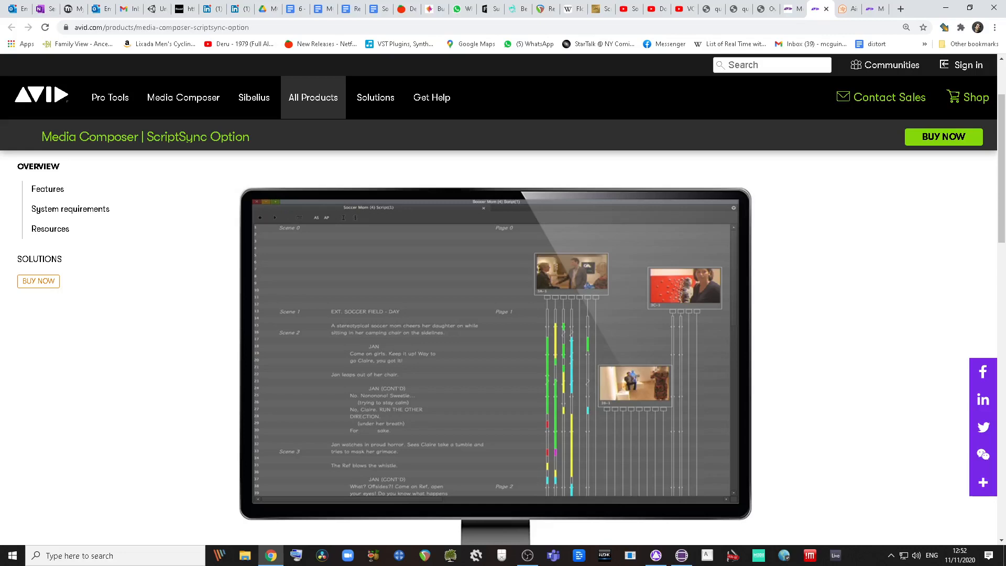
pyautogui.scroll(-1, 495, 346)
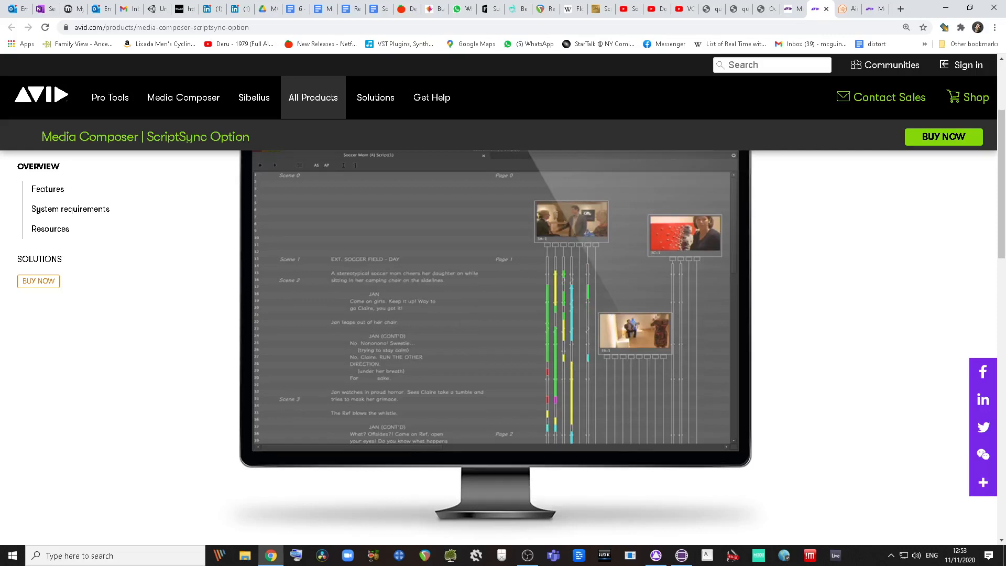
pyautogui.scroll(1, 495, 346)
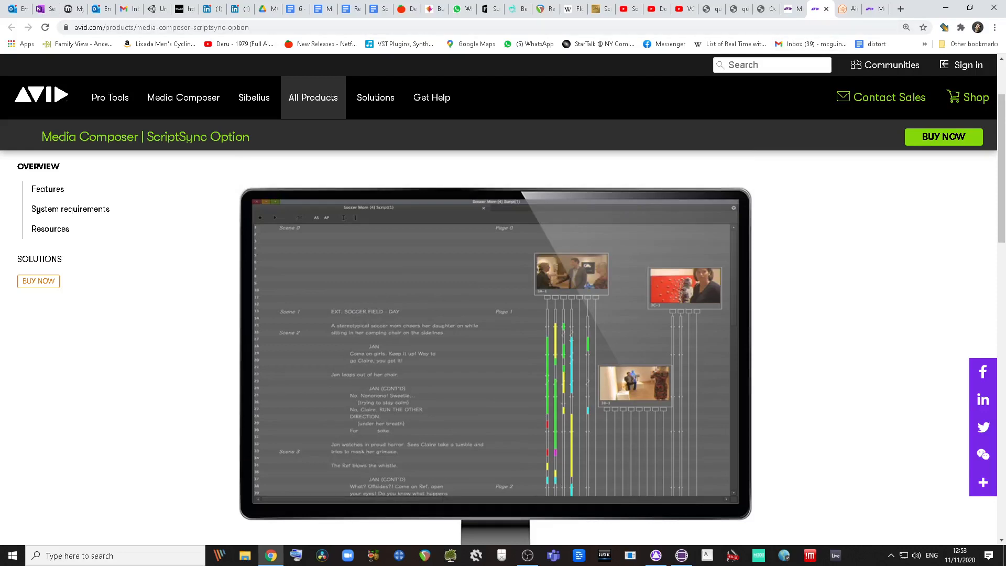
# Step: In AirFLOW, open MA2028 Post Production MC > Jacuzzi QT > 007, then switch to Avid Link
pyautogui.click(844, 9)
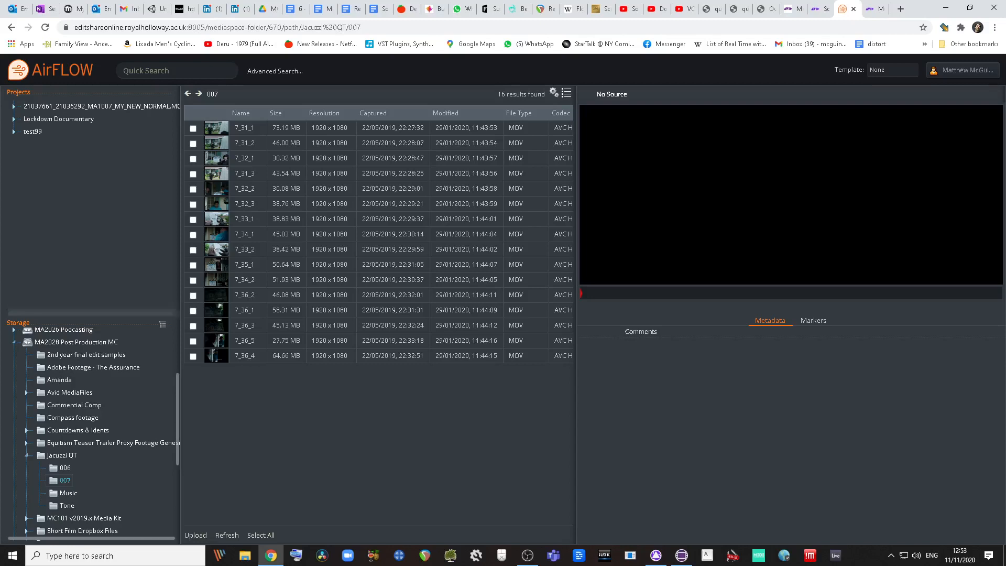
pyautogui.click(785, 556)
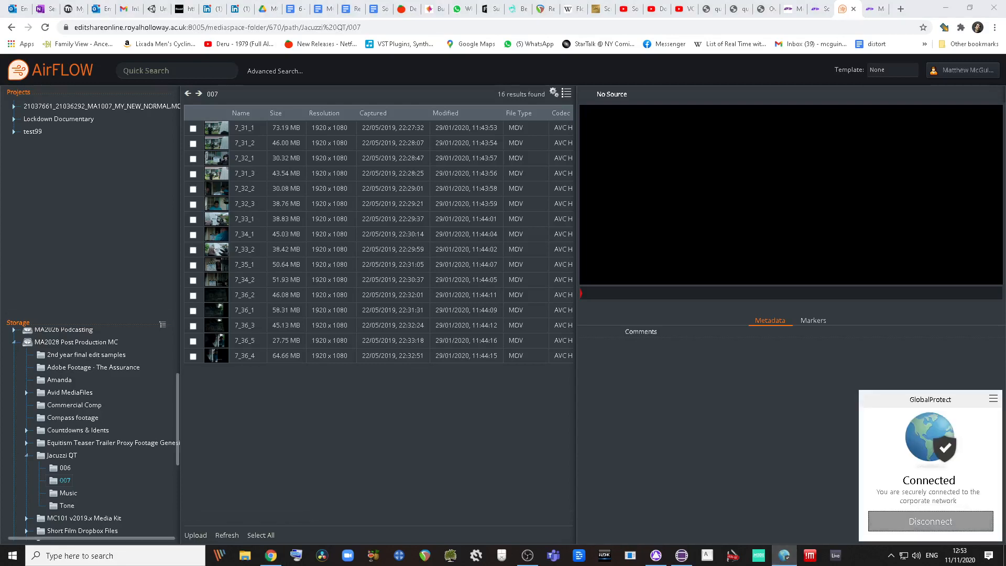
pyautogui.click(76, 342)
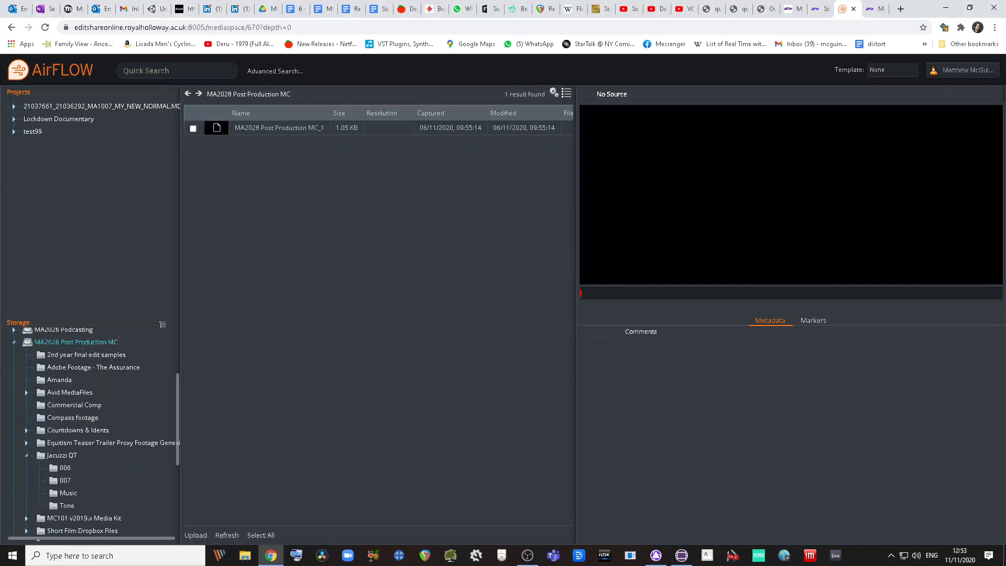
pyautogui.click(62, 455)
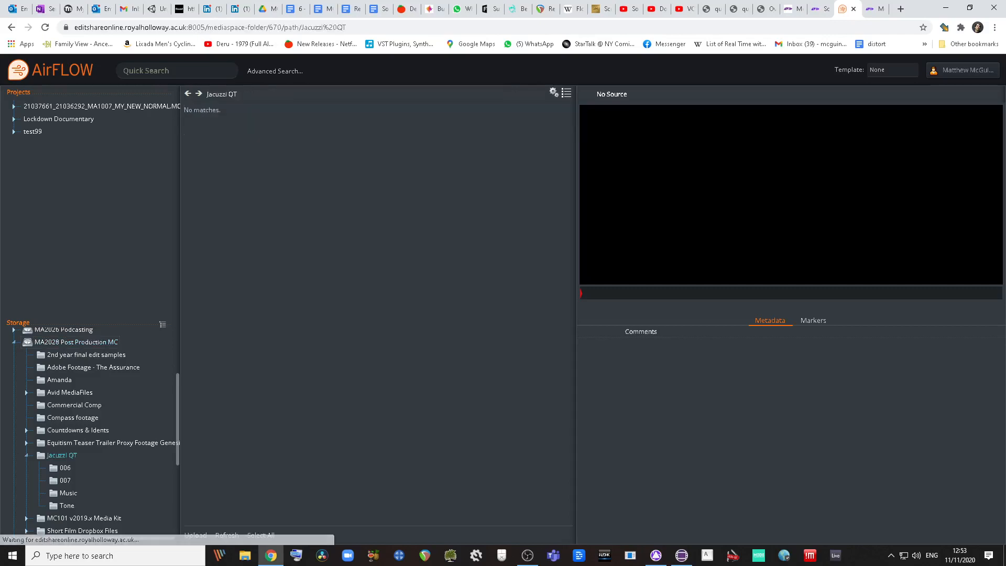
pyautogui.click(65, 480)
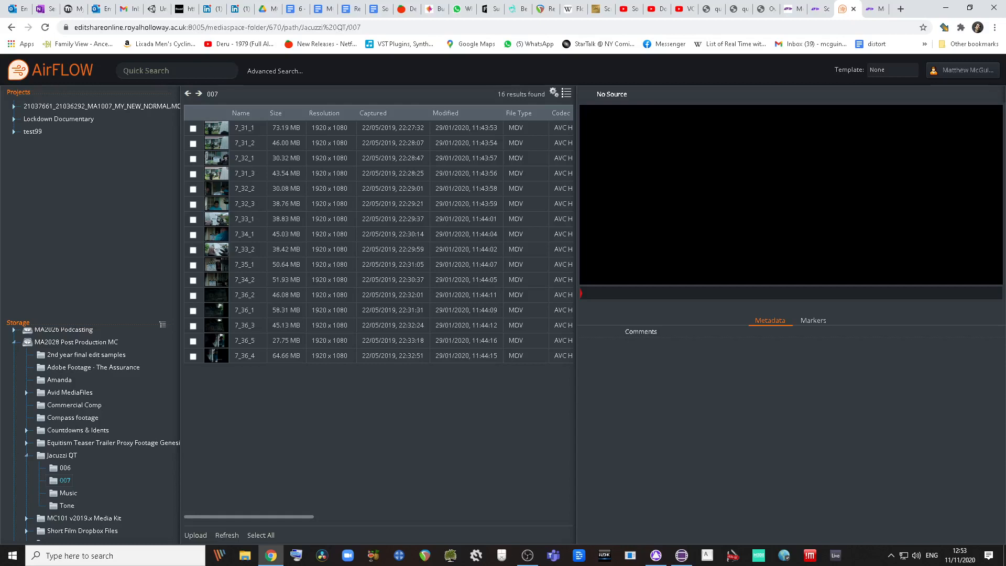
pyautogui.hotkey('alt', 'Tab')
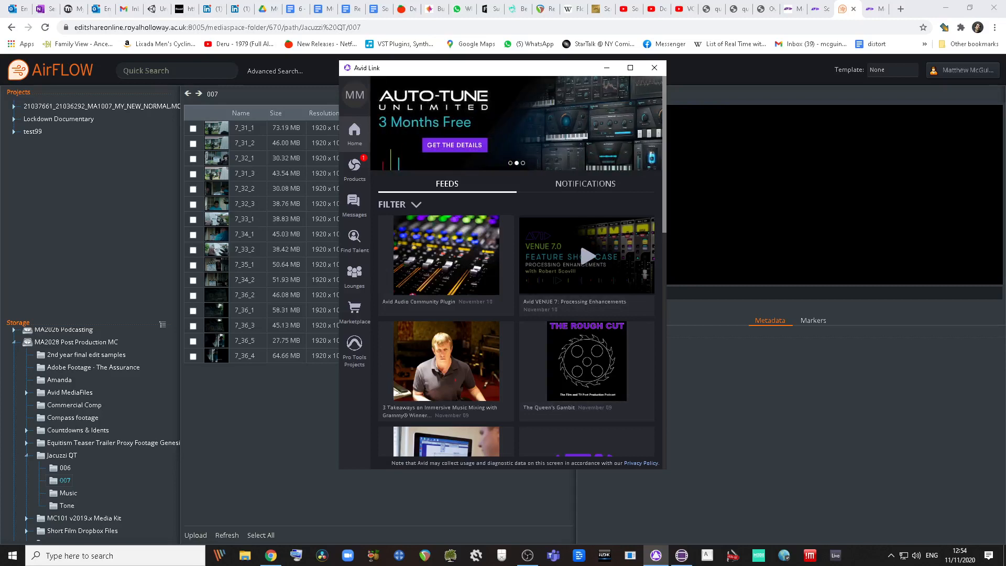
# Step: Shift Avid Link right and show its Products page listing Media Composer 2020.9 with an update
pyautogui.moveTo(558, 70); pyautogui.dragTo(579, 71)
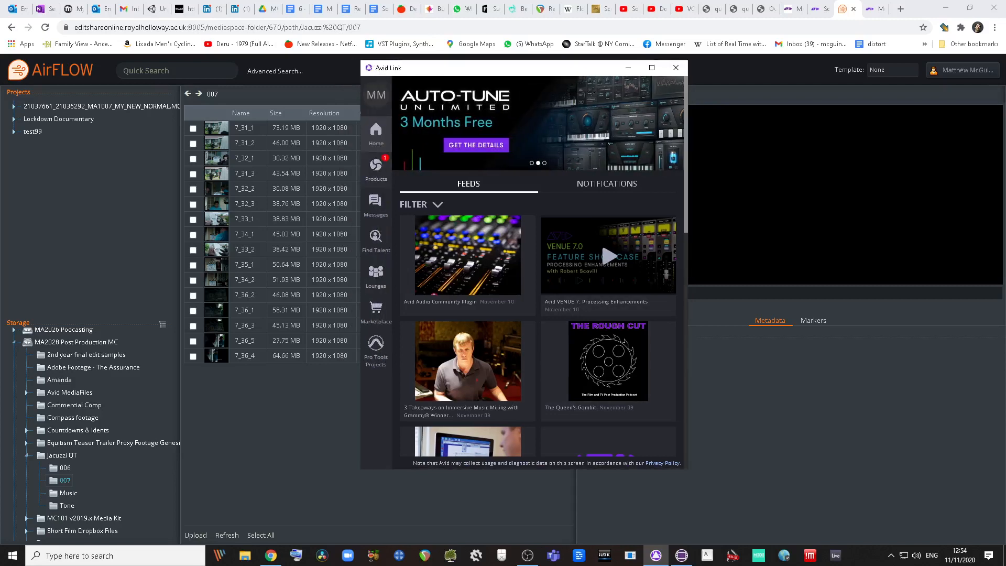
pyautogui.click(376, 170)
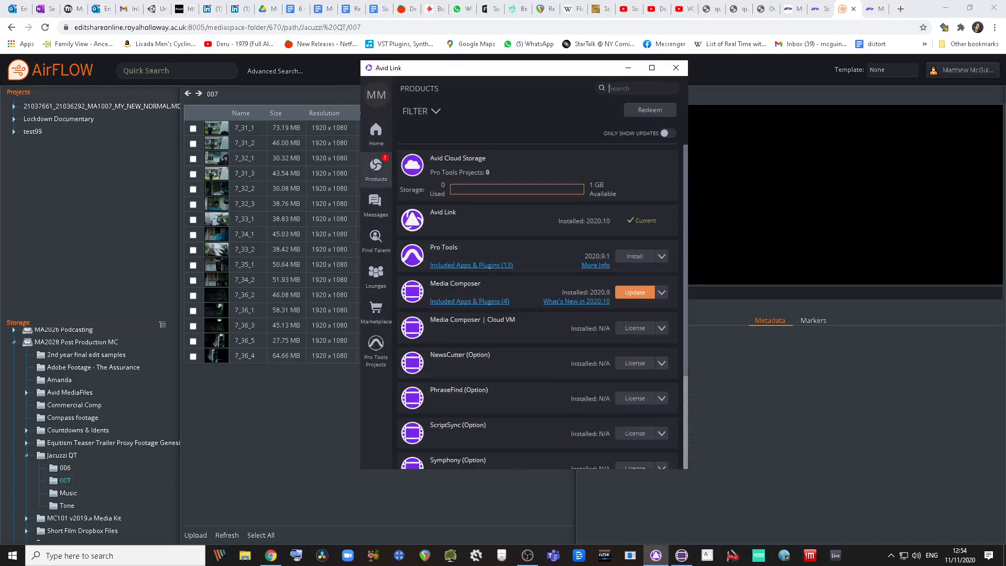
pyautogui.scroll(-1, 463, 324)
pyautogui.scroll(1, 463, 323)
pyautogui.click(376, 94)
pyautogui.click(376, 170)
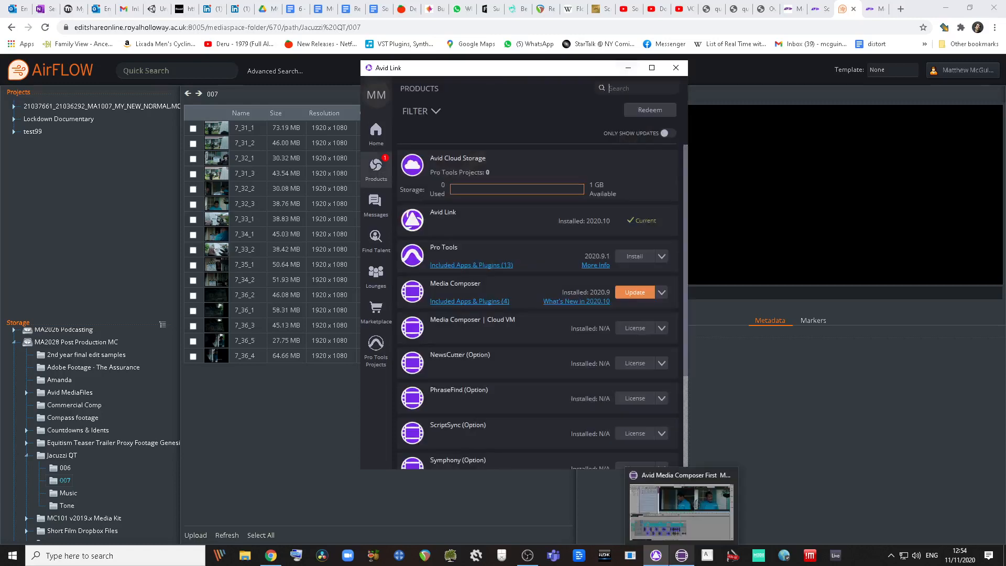
# Step: In Media Composer First, scrub back through the convo v2 sequence, save MC_project1, and show the File menu
pyautogui.click(681, 555)
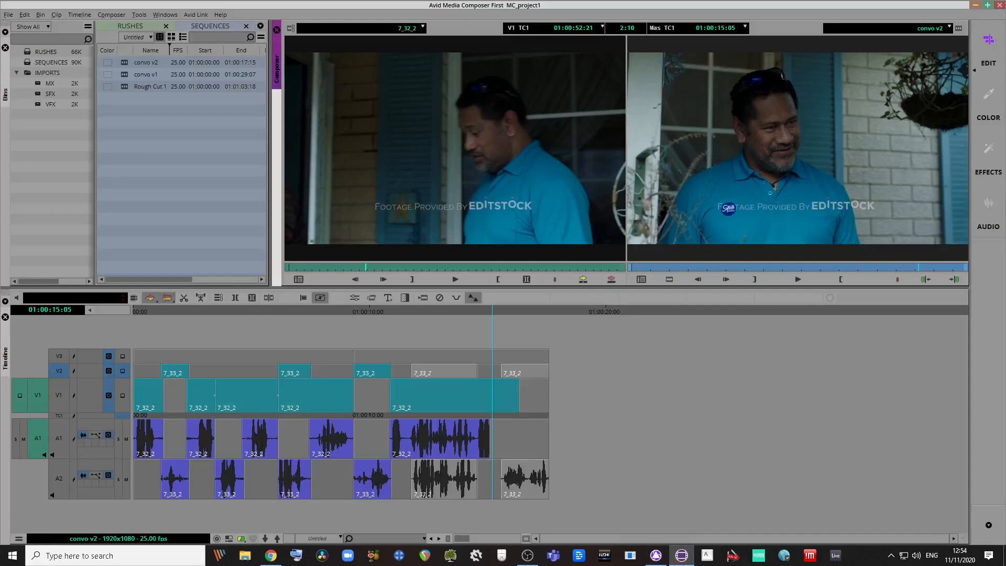
pyautogui.hotkey('ctrl', '0')
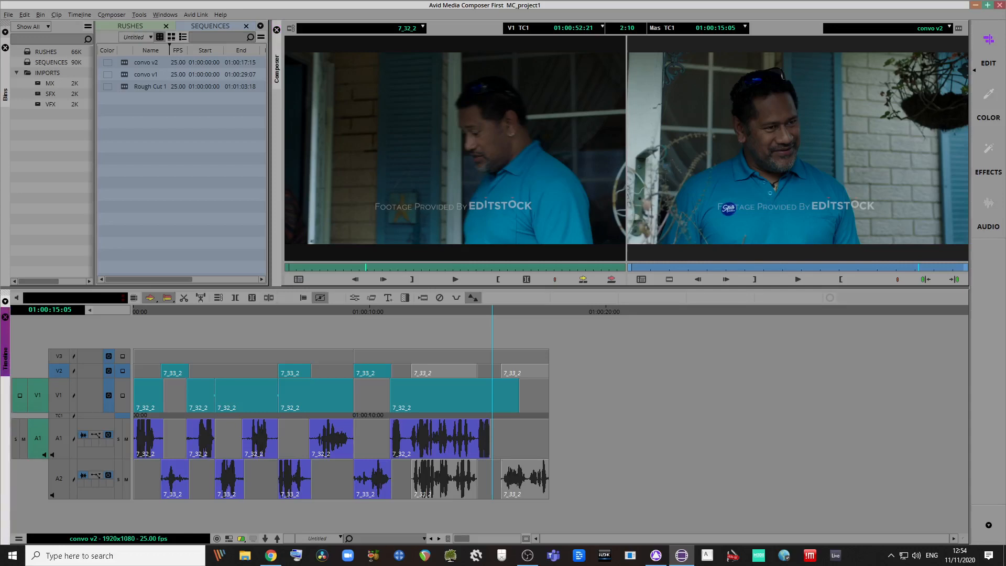
pyautogui.moveTo(246, 311); pyautogui.dragTo(135, 311)
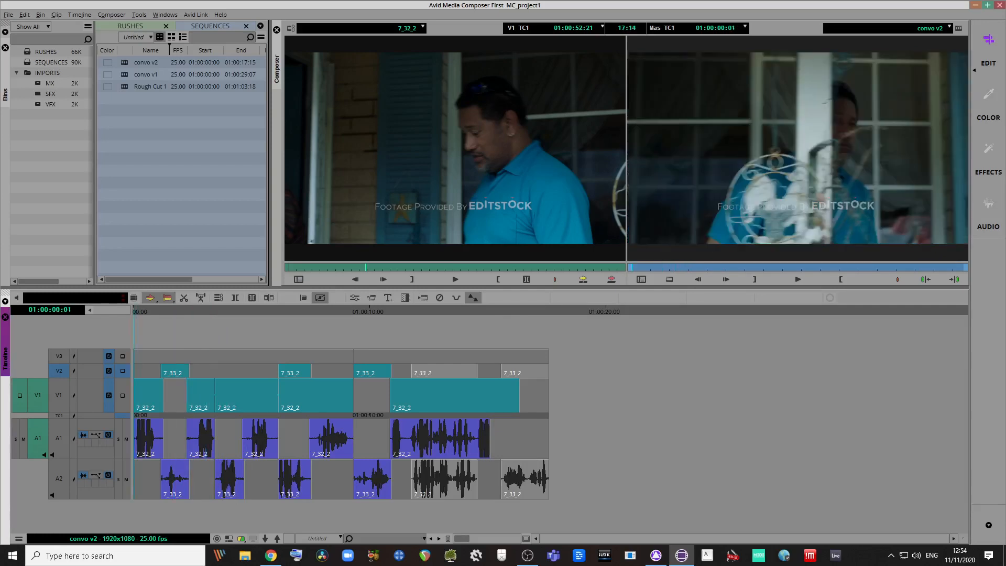
pyautogui.hotkey('ctrl', '9')
pyautogui.hotkey('ctrl', 's')
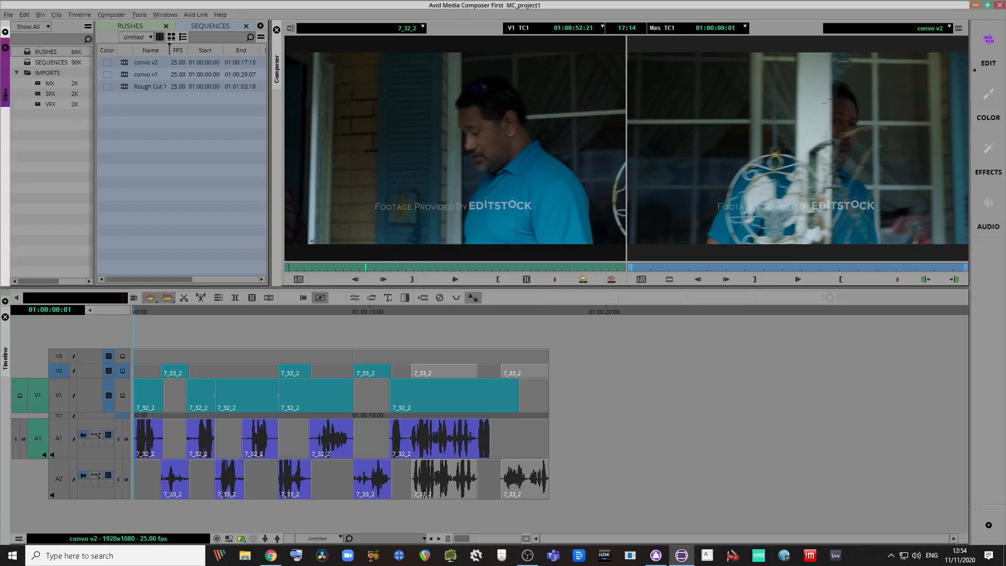
pyautogui.hotkey('alt', 'f')
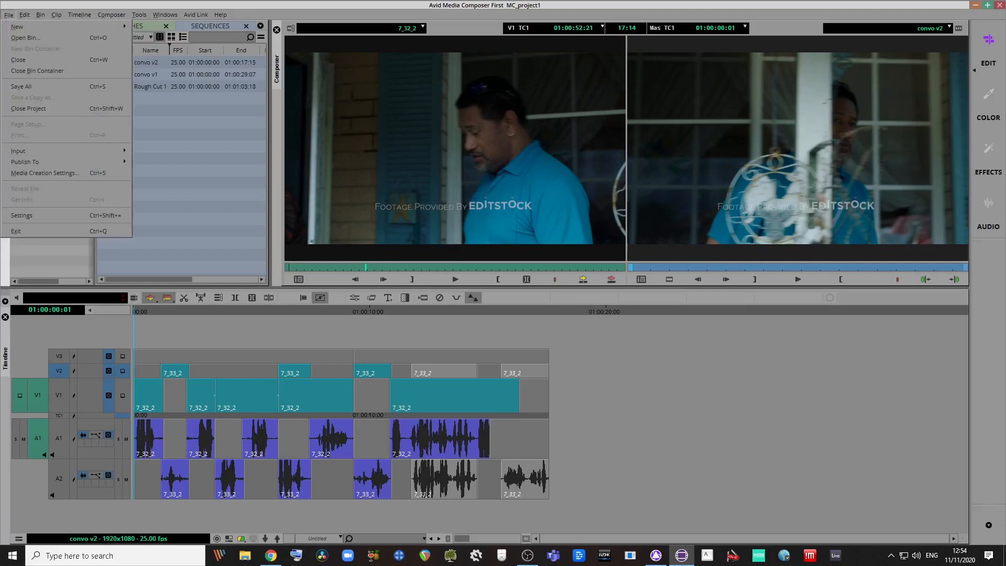
# Step: Close the MC_project1 project and reposition the project selection dialog
pyautogui.click(29, 109)
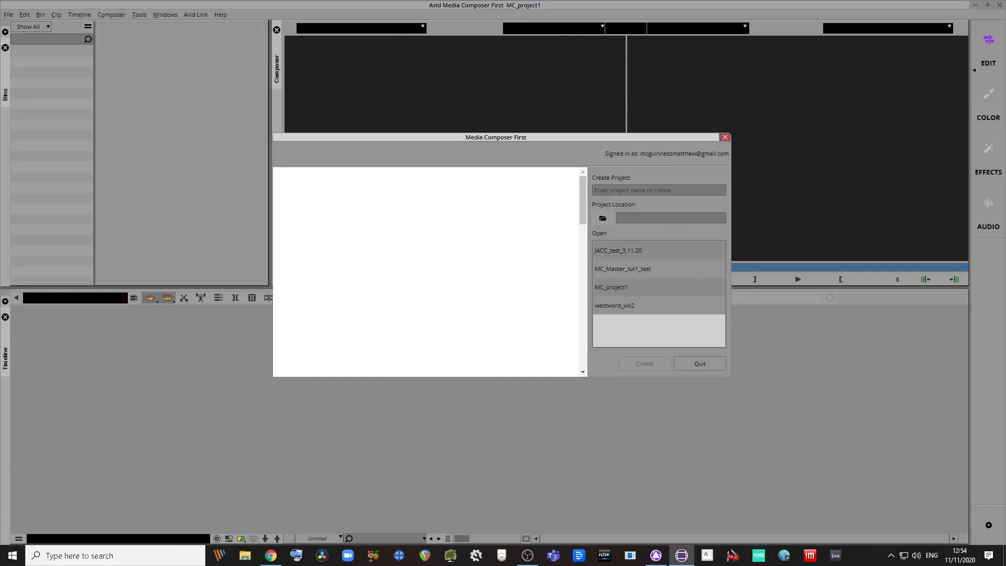
pyautogui.moveTo(539, 141); pyautogui.dragTo(611, 166)
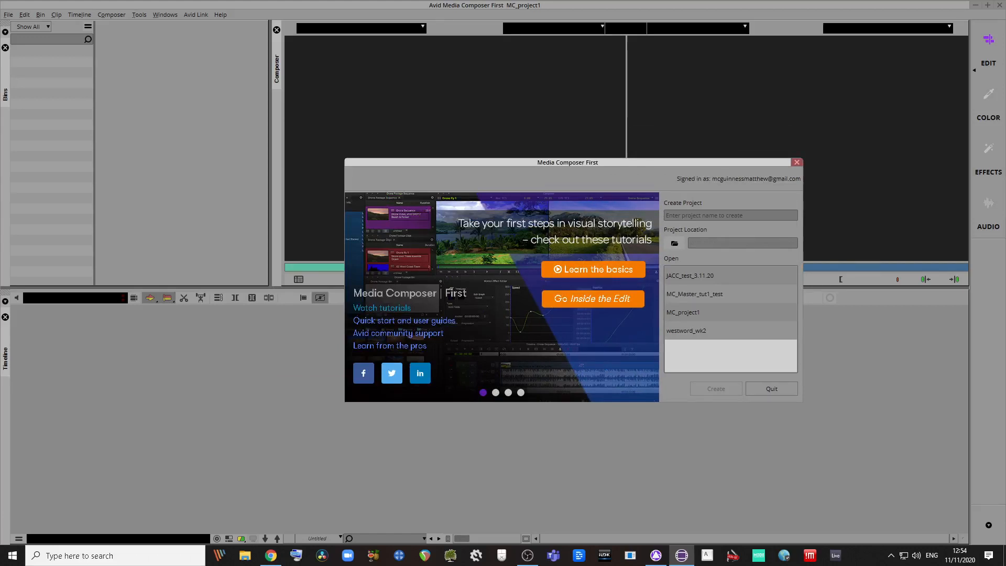
pyautogui.moveTo(651, 162)
pyautogui.mouseDown()
pyautogui.moveTo(655, 153)
pyautogui.moveTo(652, 167)
pyautogui.moveTo(646, 155)
pyautogui.mouseUp()
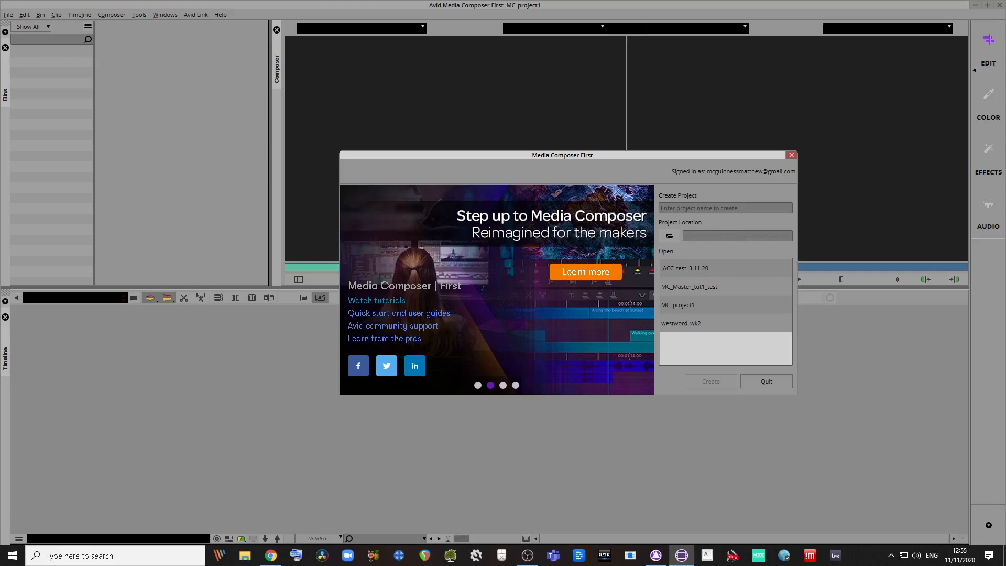
# Step: Name the new project MC_project_test and open the Project Location folder browser
pyautogui.click(661, 208)
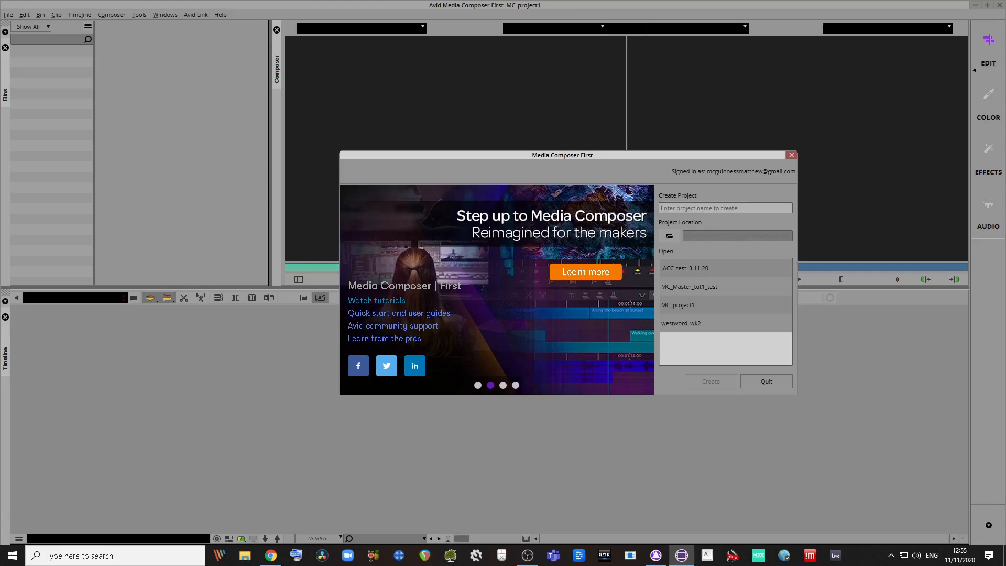
pyautogui.write('MC_project')
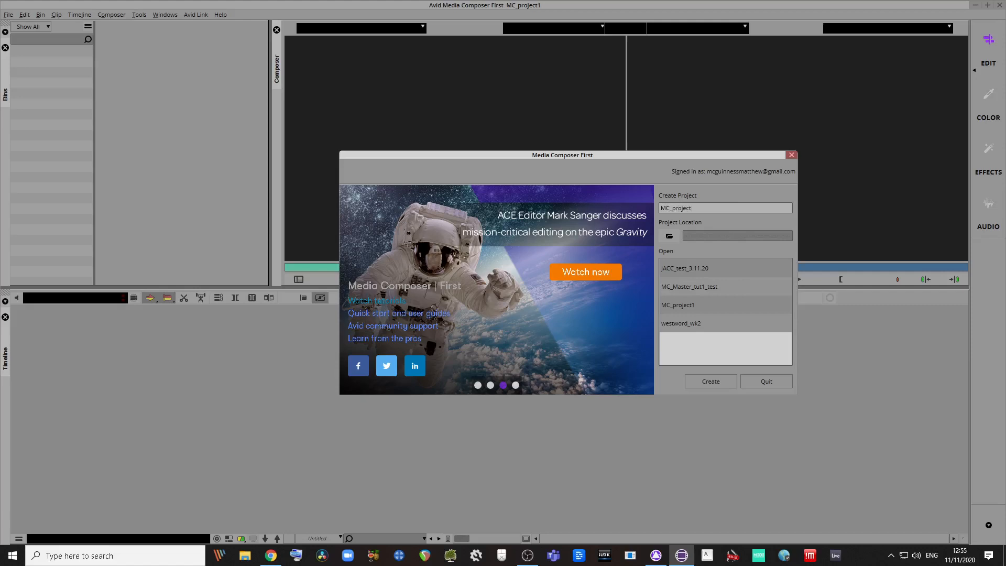
pyautogui.write('_test')
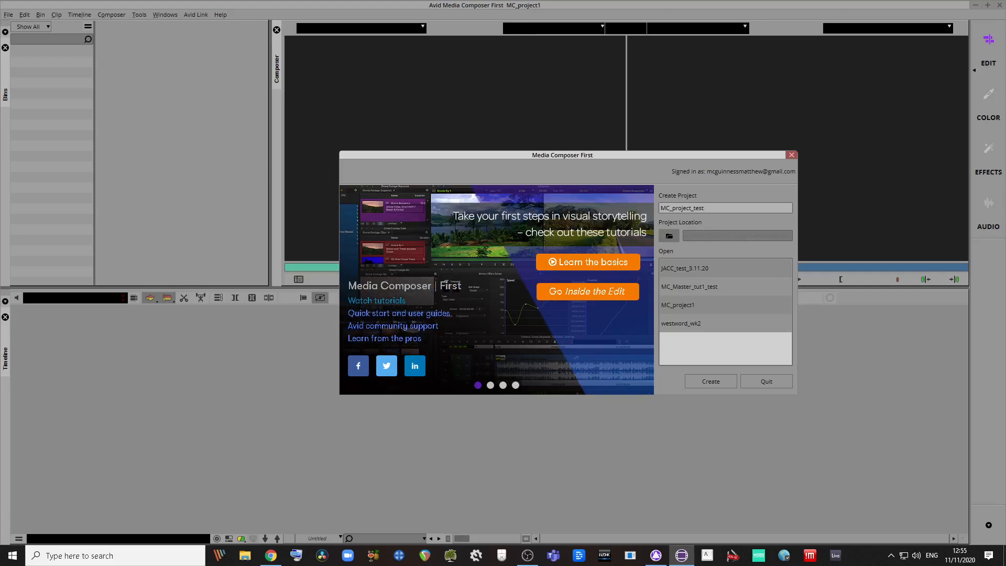
pyautogui.click(669, 236)
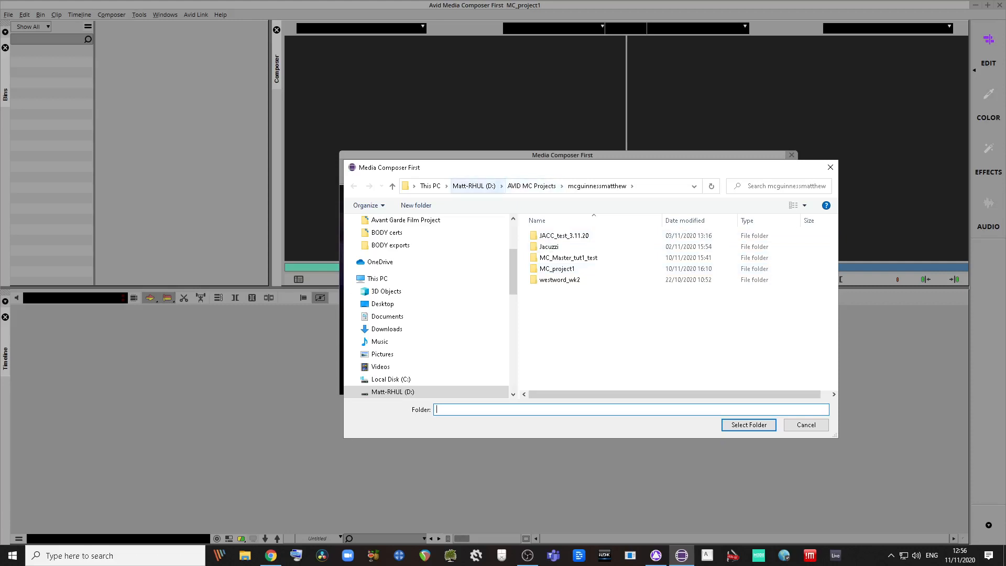
# Step: Select D:\AVID MC Projects as the new project's location
pyautogui.click(473, 186)
pyautogui.click(564, 302)
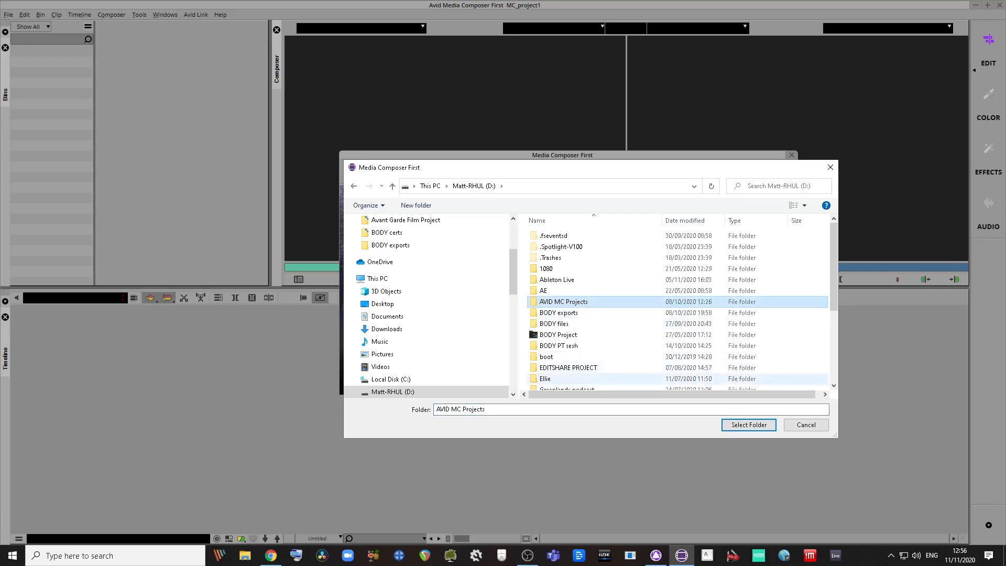
pyautogui.click(749, 425)
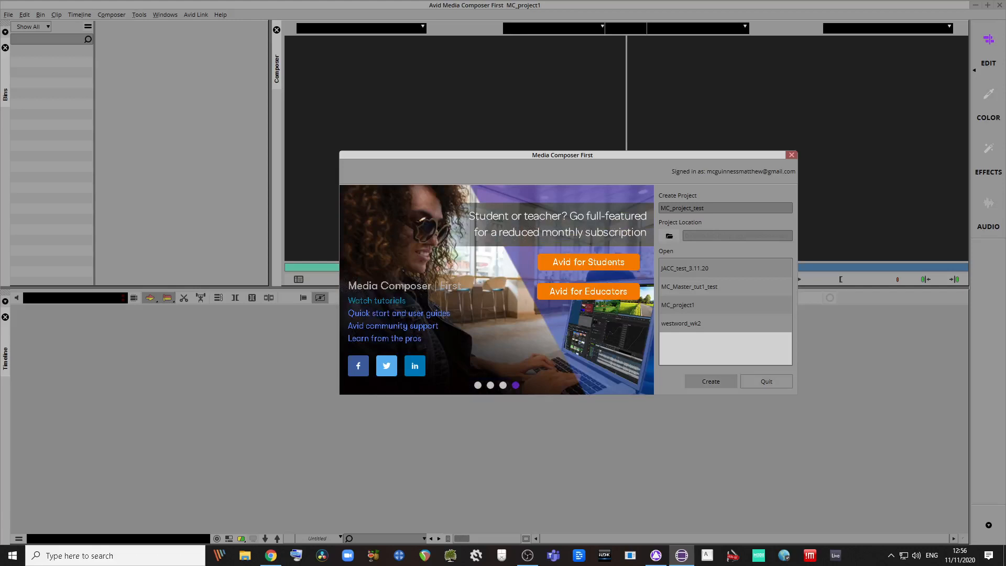
# Step: Create MC_project_test and dismiss the two keyboard-setting warnings while it opens
pyautogui.click(711, 381)
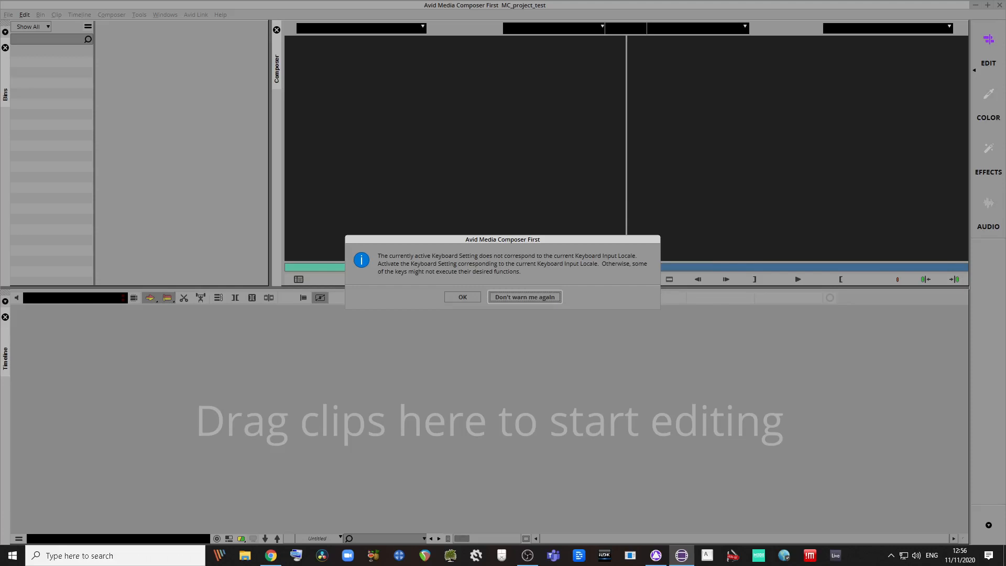
pyautogui.press('Return')
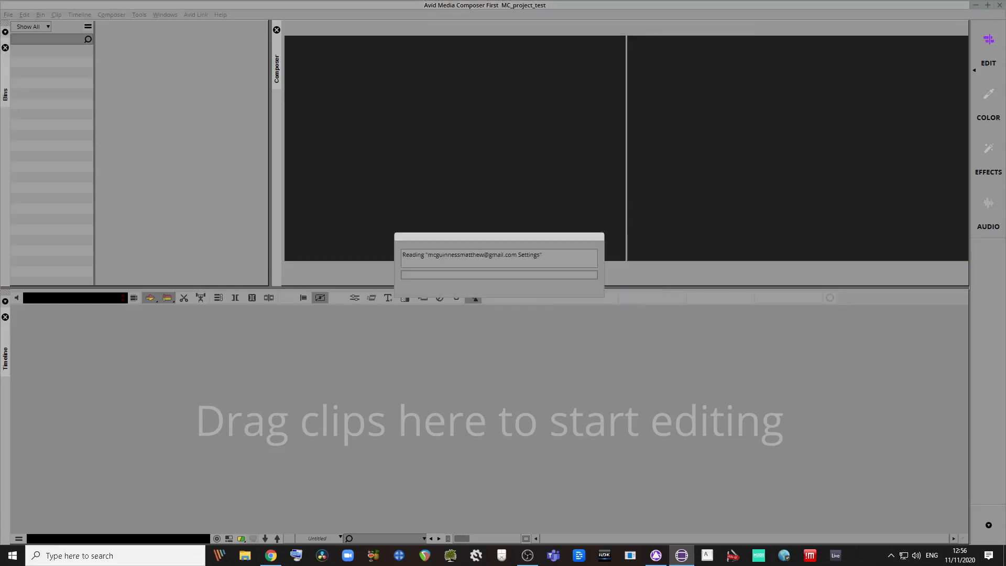
pyautogui.press('Return')
pyautogui.press('Return')
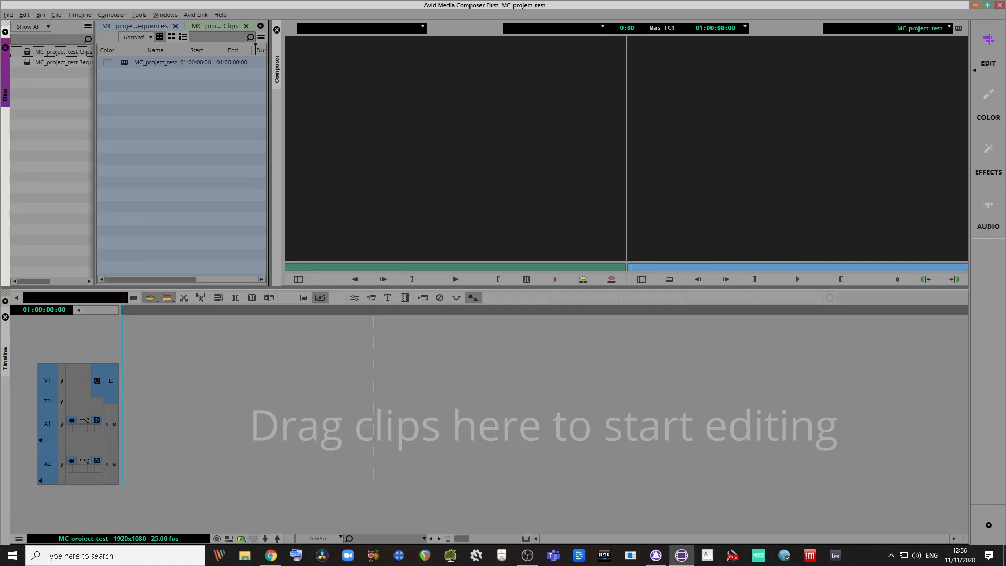
# Step: Widen the bin area and Bins sidebar, close the Clips and Sequences bins, and open the sidebar's context menu
pyautogui.moveTo(269, 157); pyautogui.dragTo(388, 157)
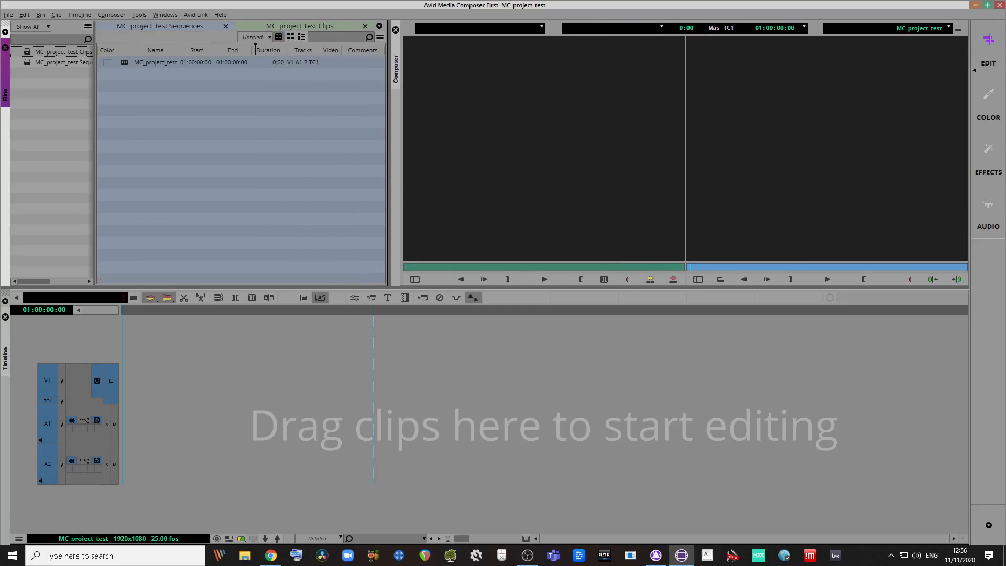
pyautogui.moveTo(94, 157); pyautogui.dragTo(157, 157)
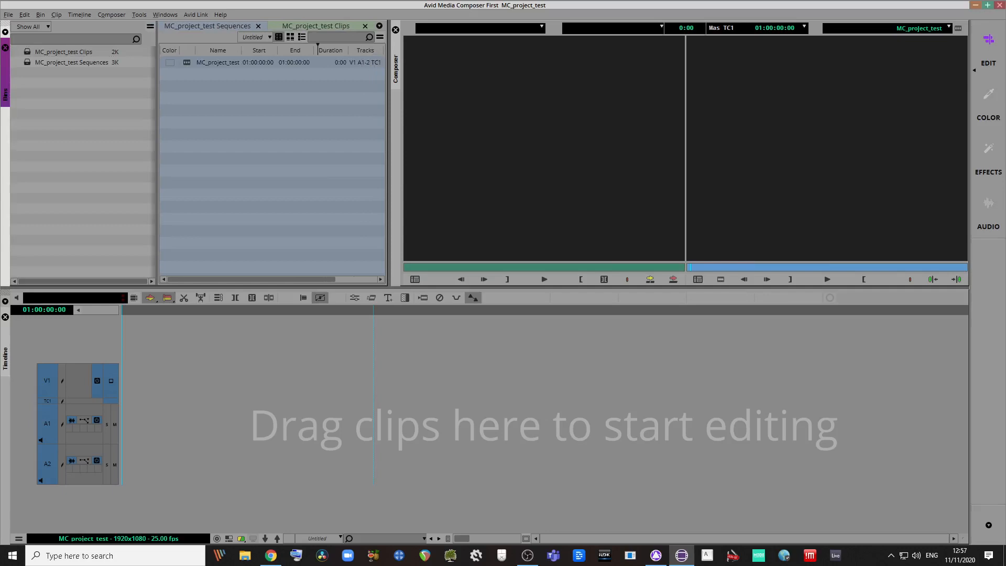
pyautogui.click(365, 26)
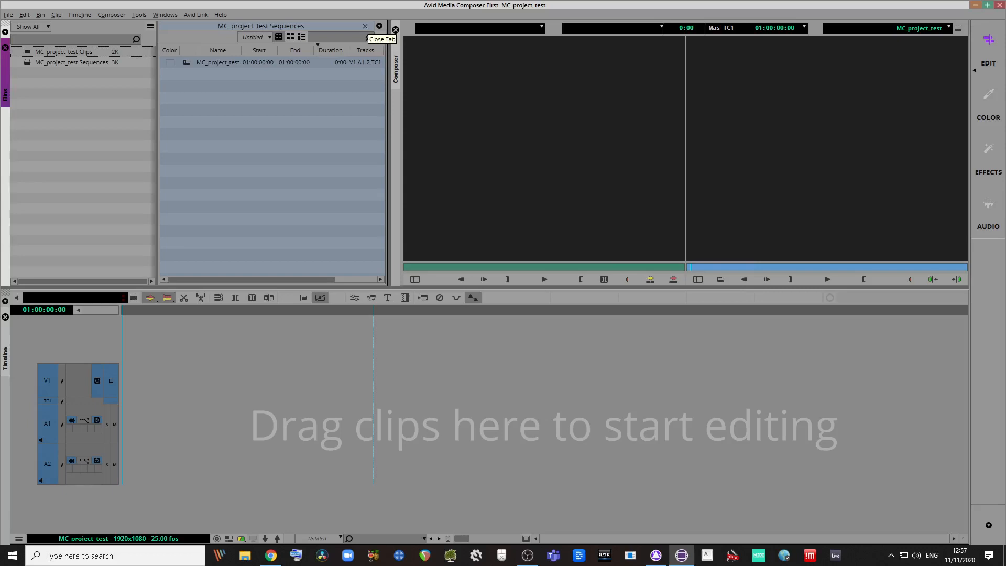
pyautogui.click(366, 26)
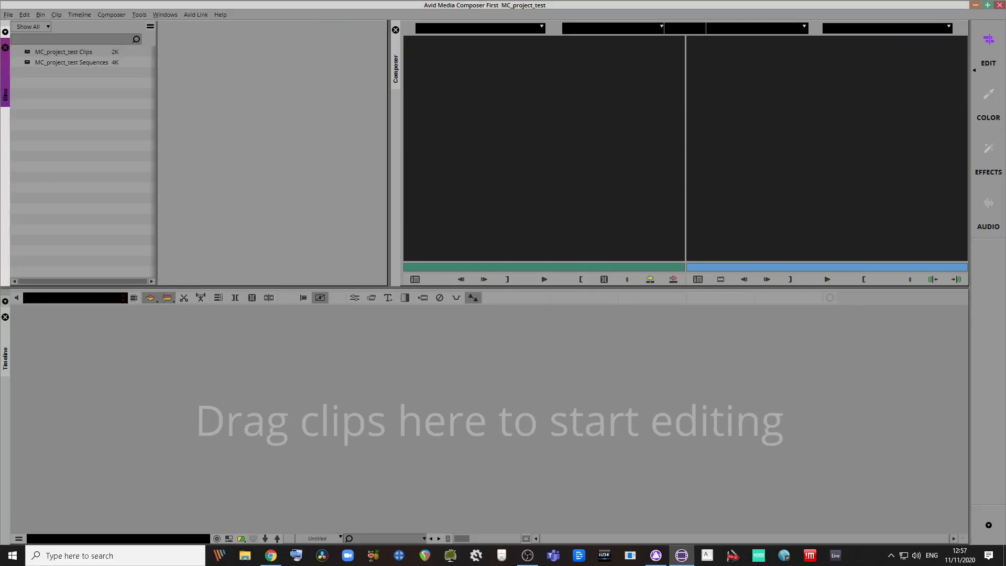
pyautogui.rightClick(80, 121)
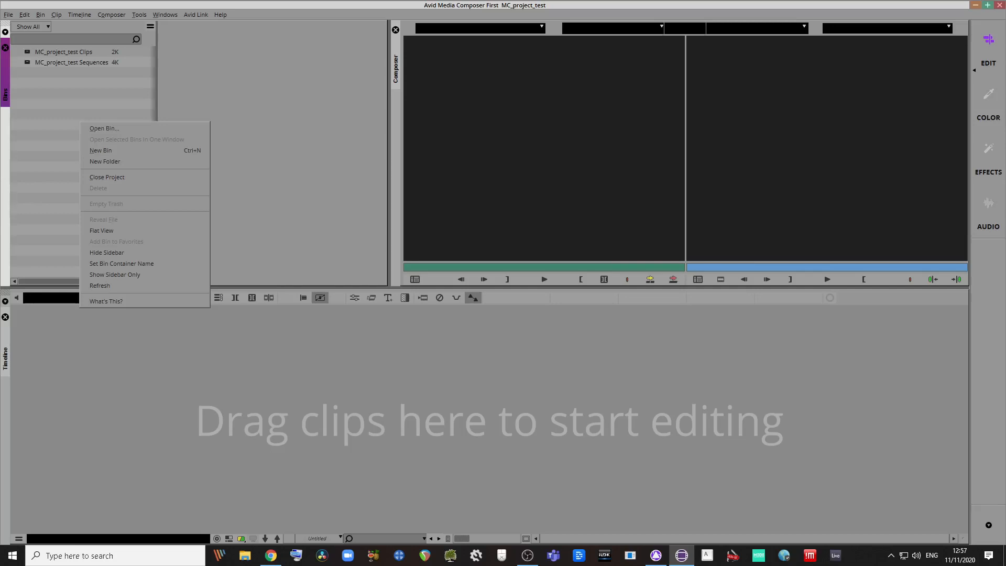
pyautogui.press('Escape')
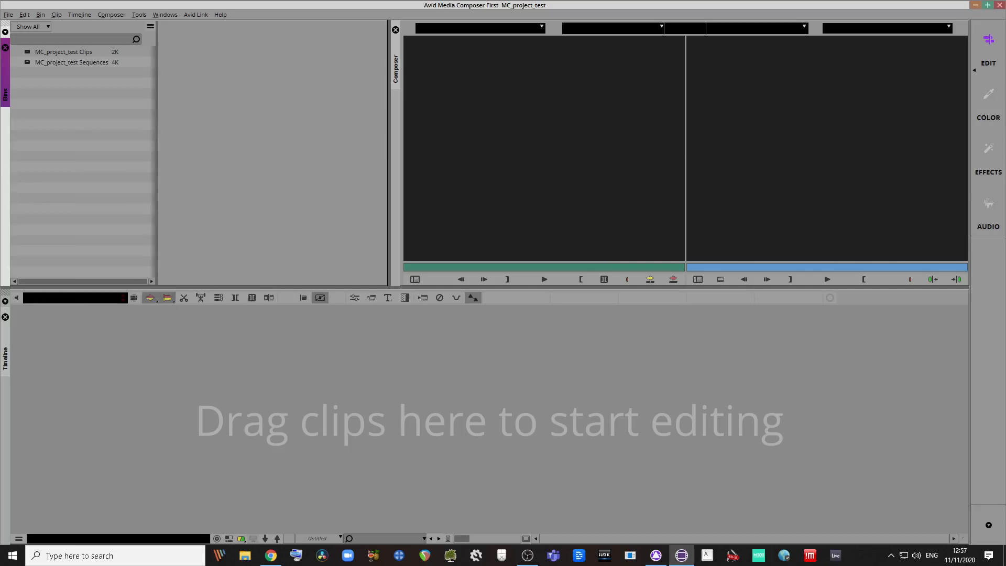
pyautogui.doubleClick(27, 52)
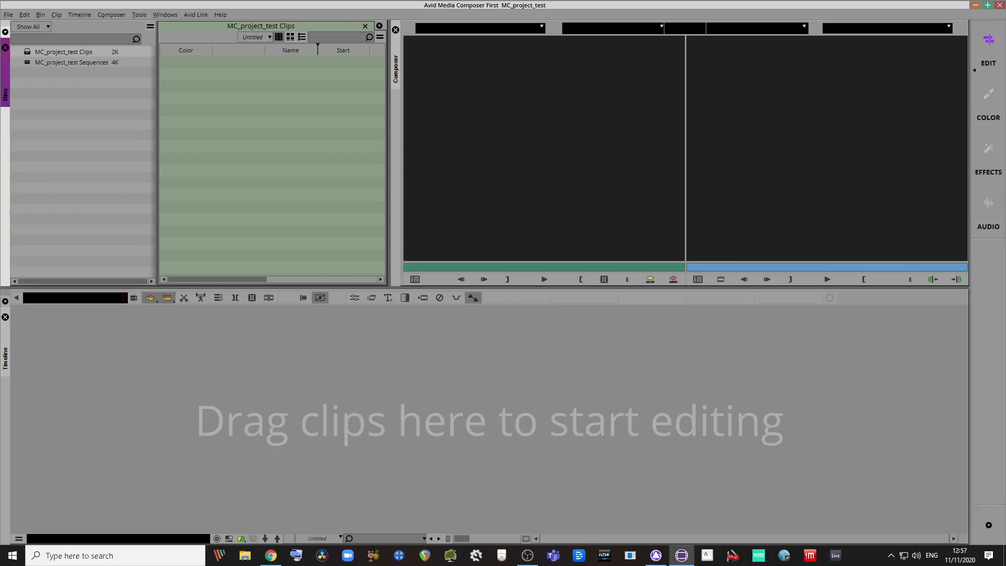
pyautogui.doubleClick(27, 62)
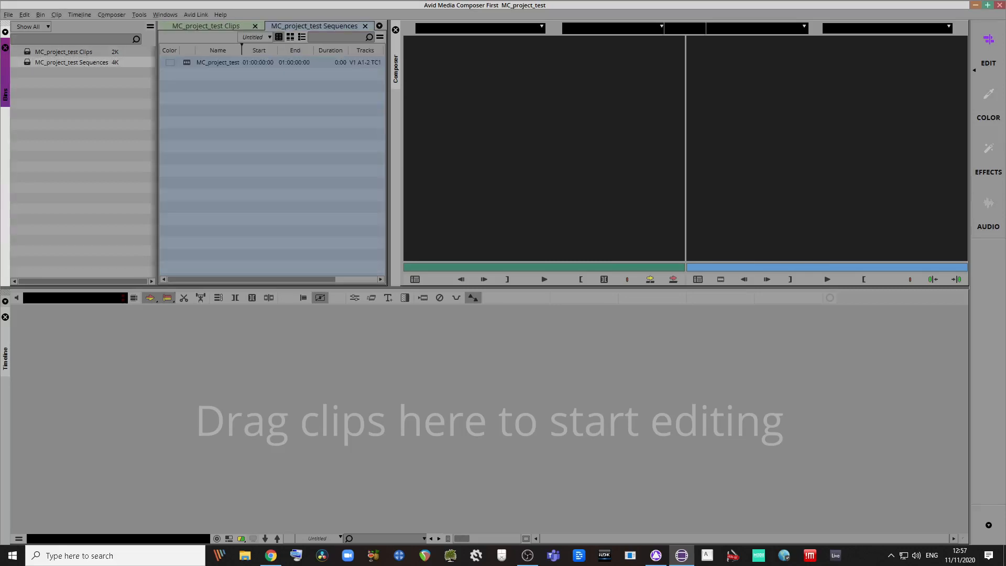
pyautogui.click(218, 62)
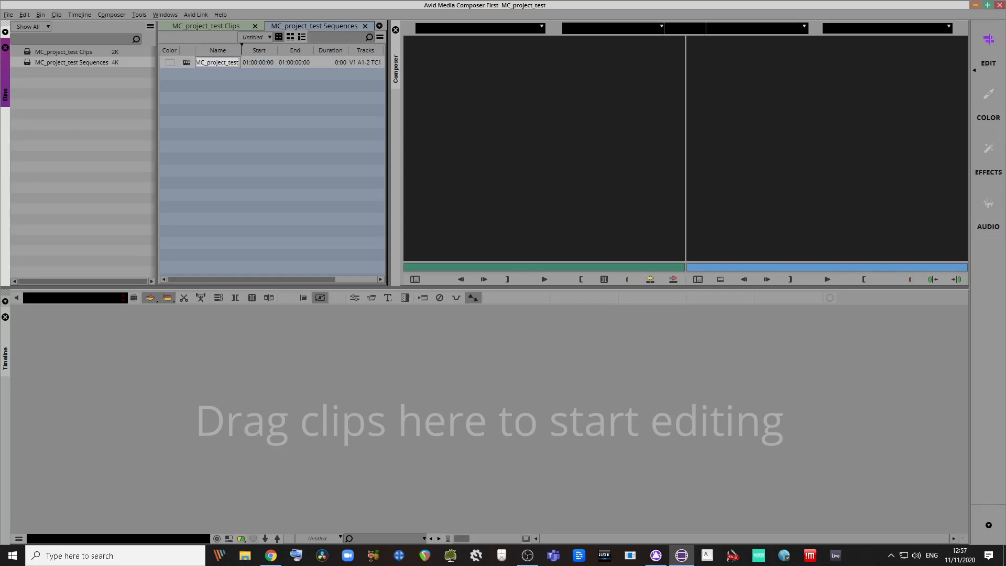
pyautogui.hotkey('ctrl', 'w')
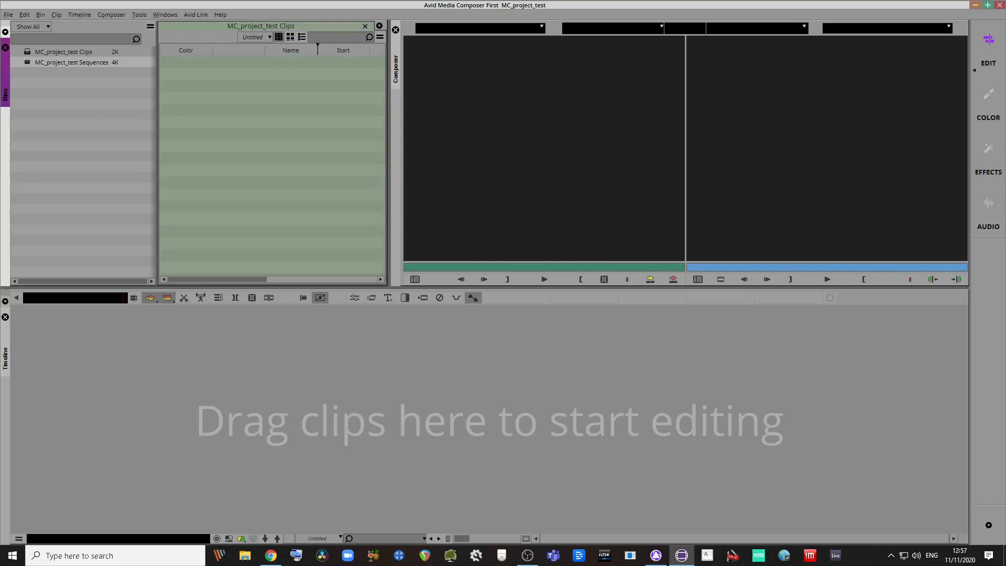
pyautogui.hotkey('ctrl', 'w')
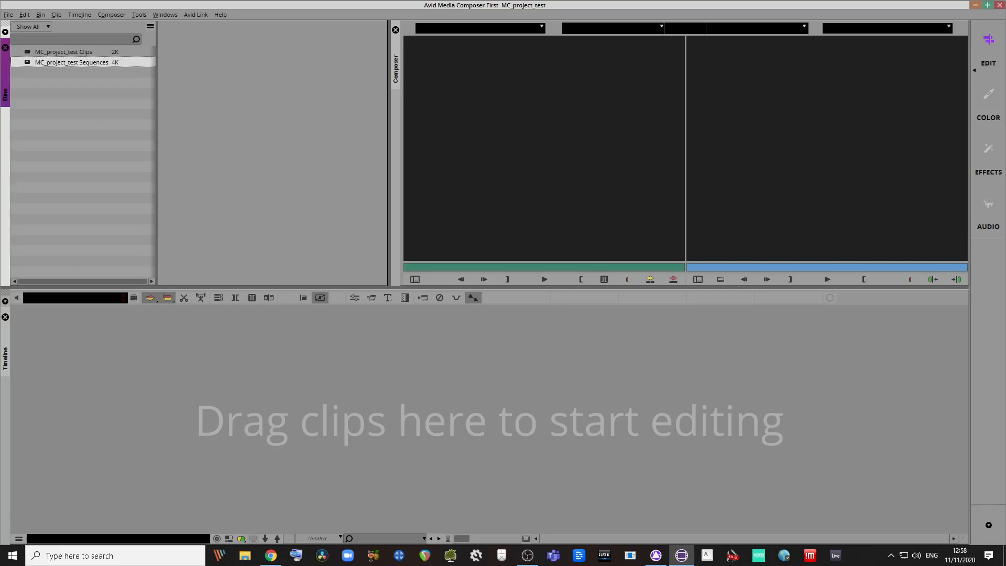
# Step: Reopen the MC_project_test Clips and Sequences bins from the Bins sidebar as separate windows
pyautogui.doubleClick(27, 51)
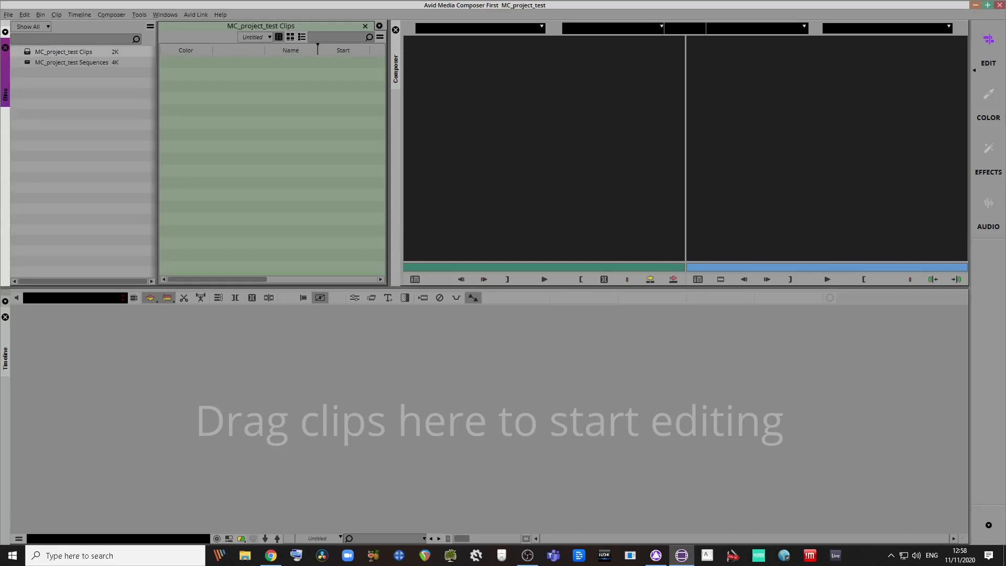
pyautogui.doubleClick(27, 62)
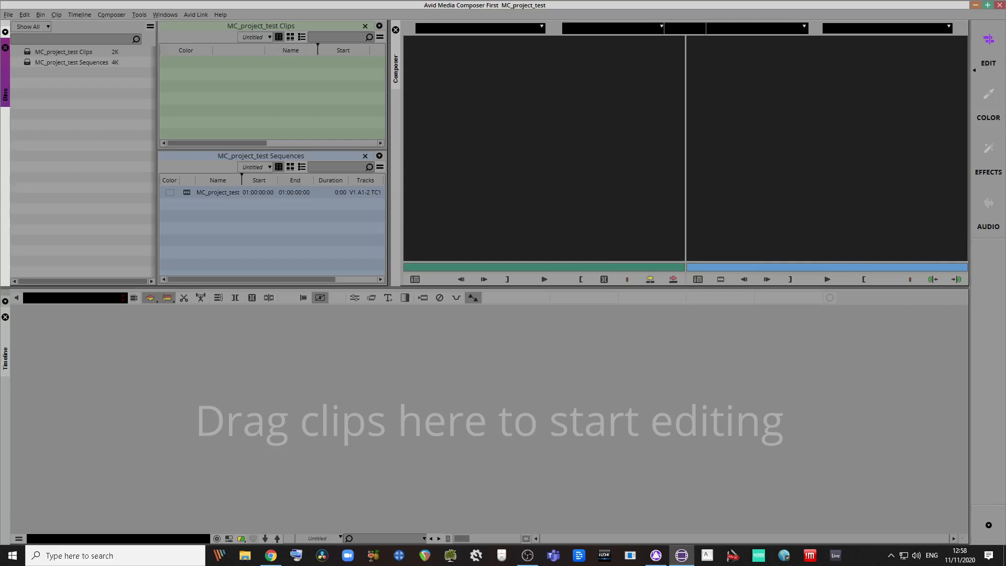
# Step: Switch the active panel between the monitors, record monitor and timeline
pyautogui.press('Escape')
pyautogui.press('Escape')
pyautogui.press('Escape')
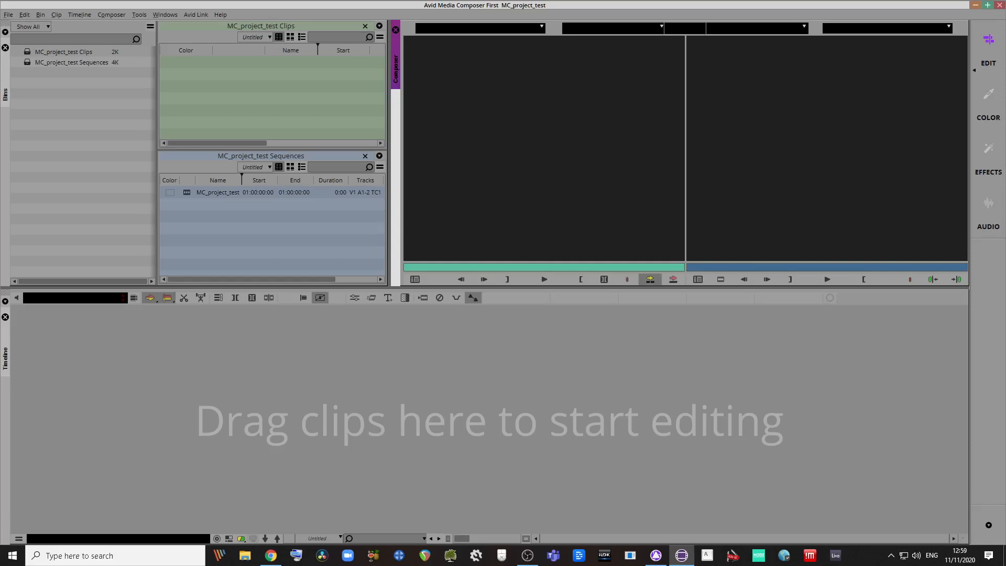
pyautogui.press('Escape')
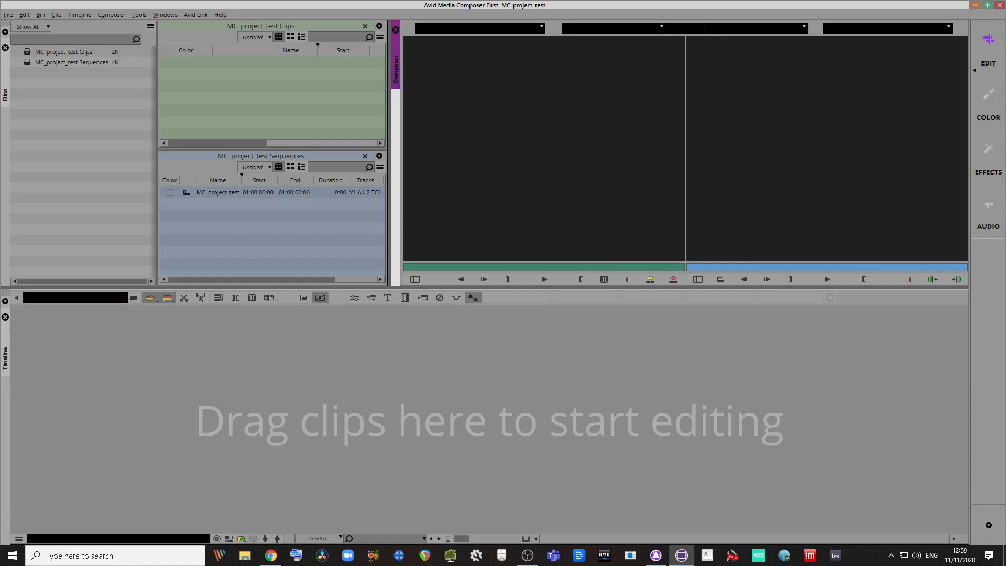
pyautogui.hotkey('ctrl', '0')
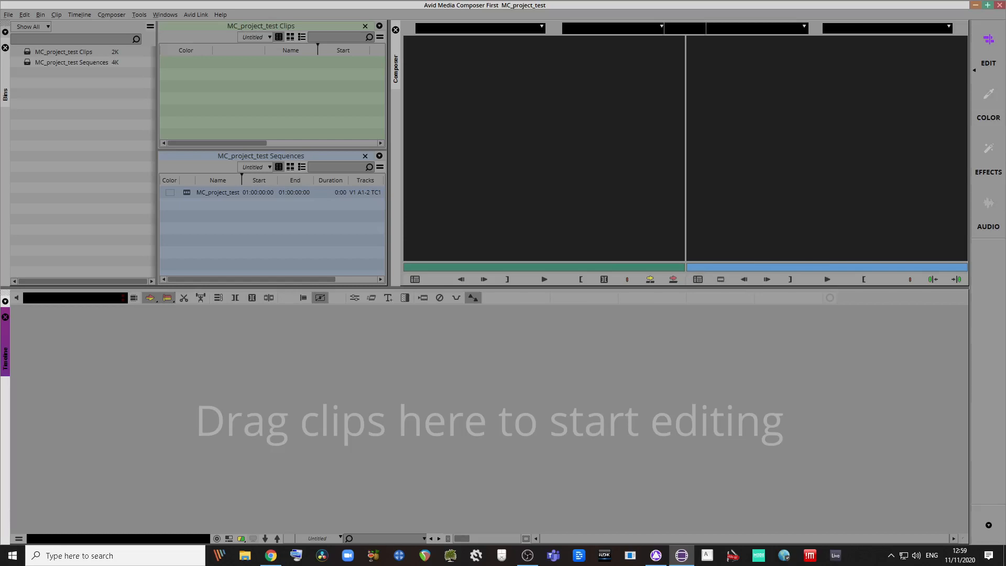
pyautogui.hotkey('ctrl', '4')
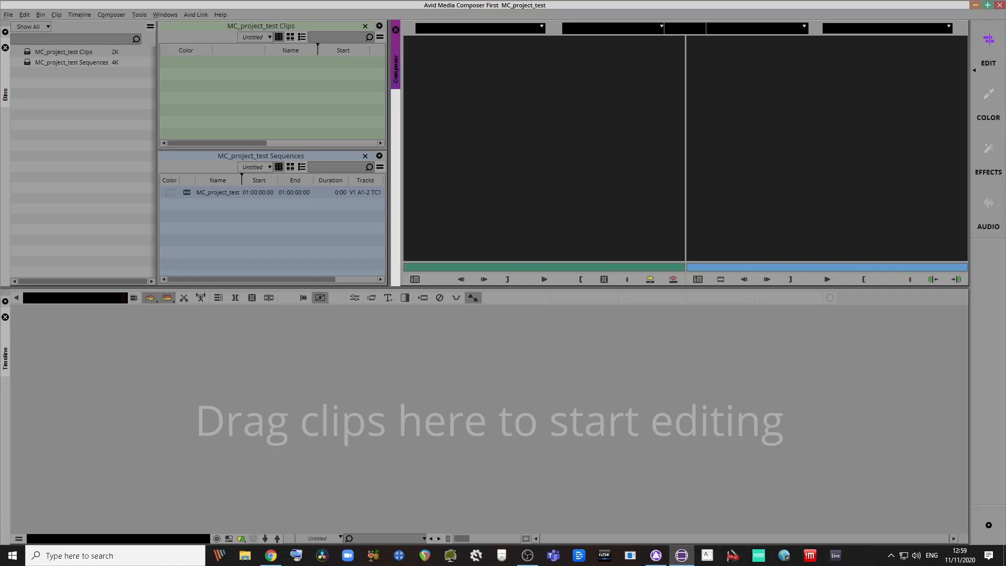
# Step: Close the MC_project_test Clips bin and then the Sequences bin with Ctrl+W
pyautogui.click(272, 97)
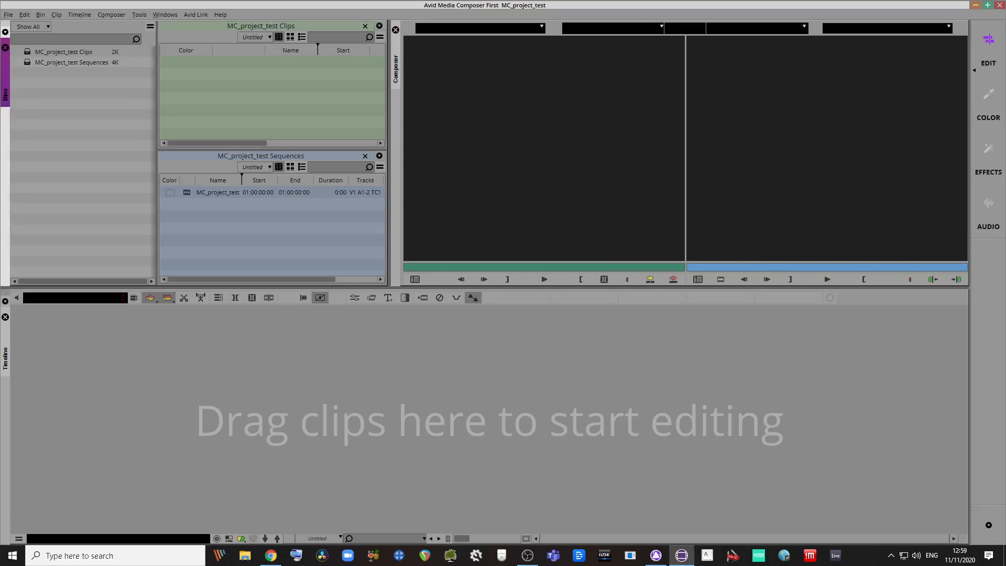
pyautogui.hotkey('ctrl', 'w')
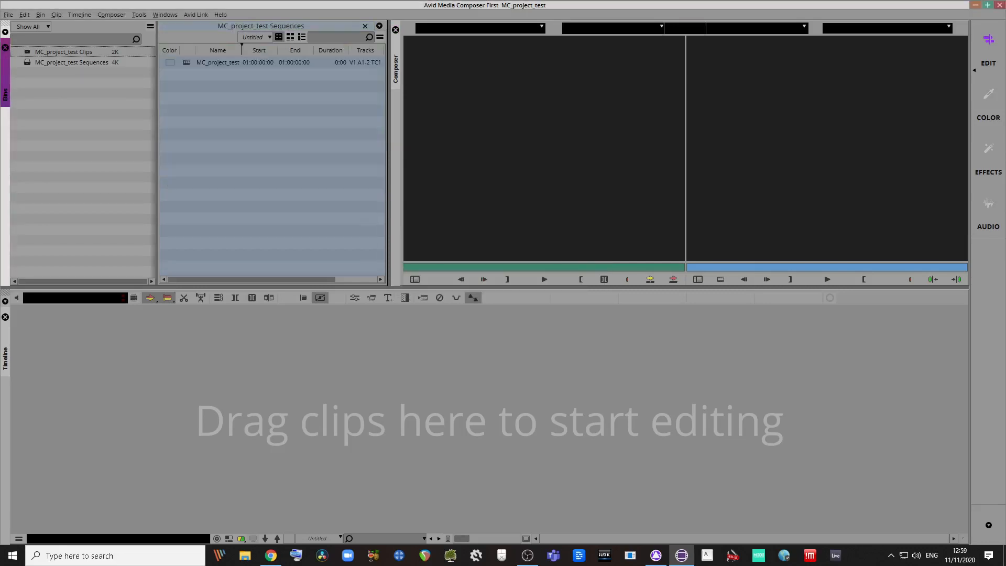
pyautogui.hotkey('ctrl', 'w')
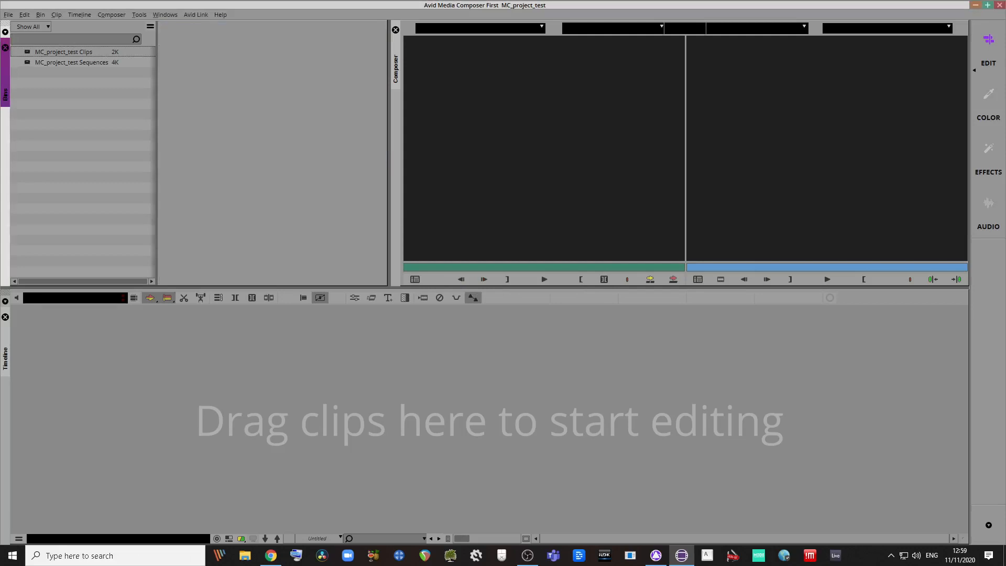
# Step: Rename the Clips bin to RUSHES and the Sequences bin to SEQUENCES in the Bins list
pyautogui.click(63, 52)
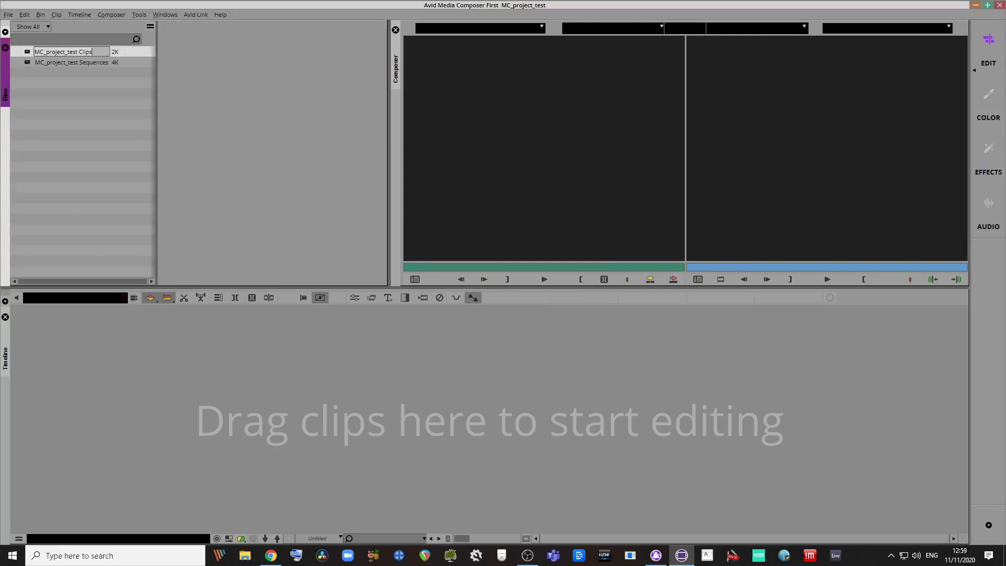
pyautogui.write('RUSHES')
pyautogui.press('Return')
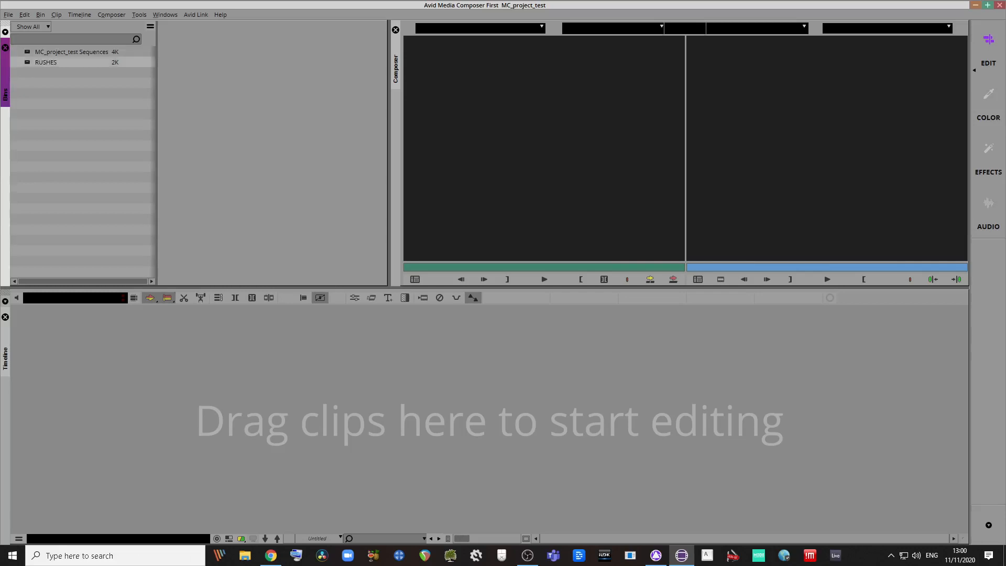
pyautogui.click(71, 51)
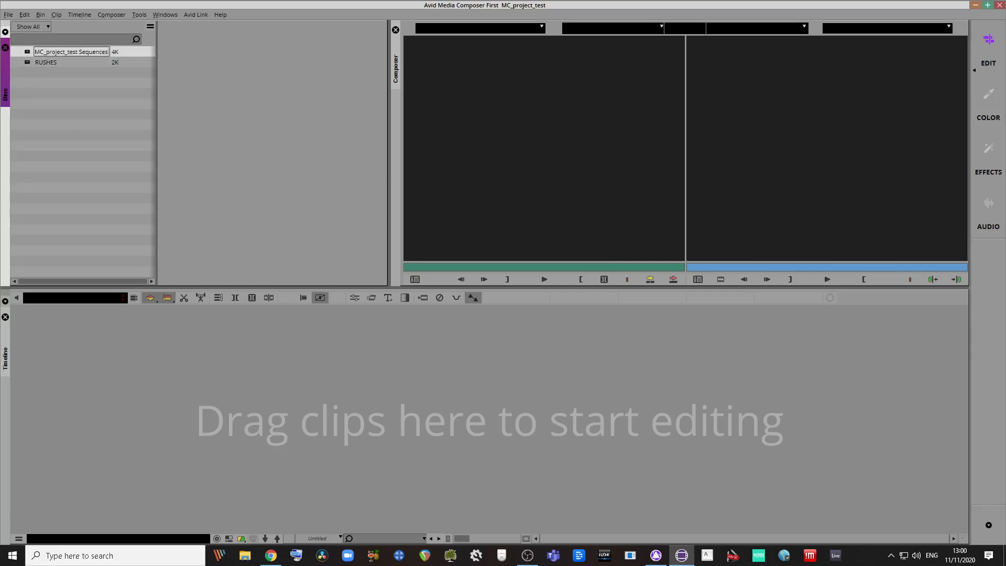
pyautogui.write('SEQUENCES')
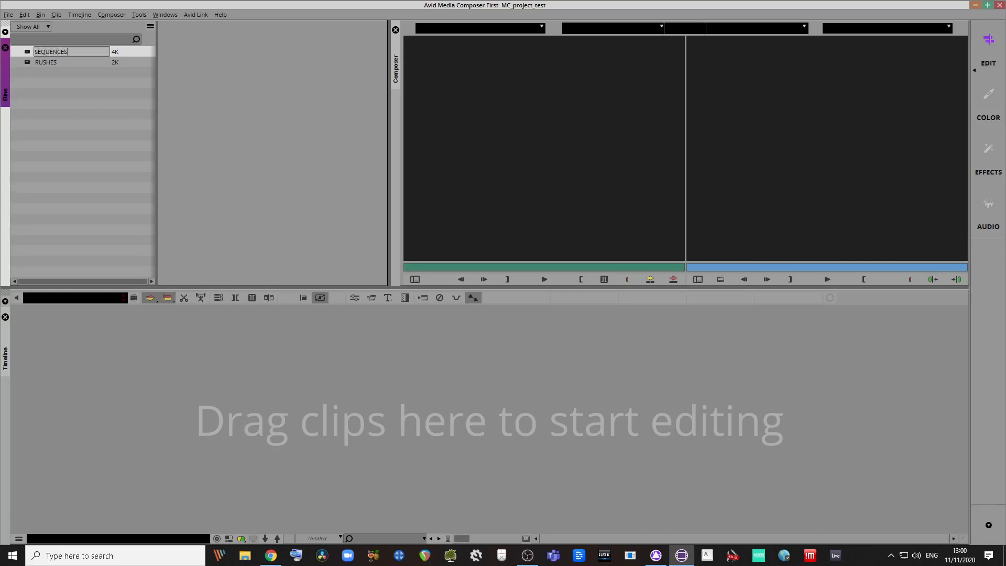
pyautogui.press('Return')
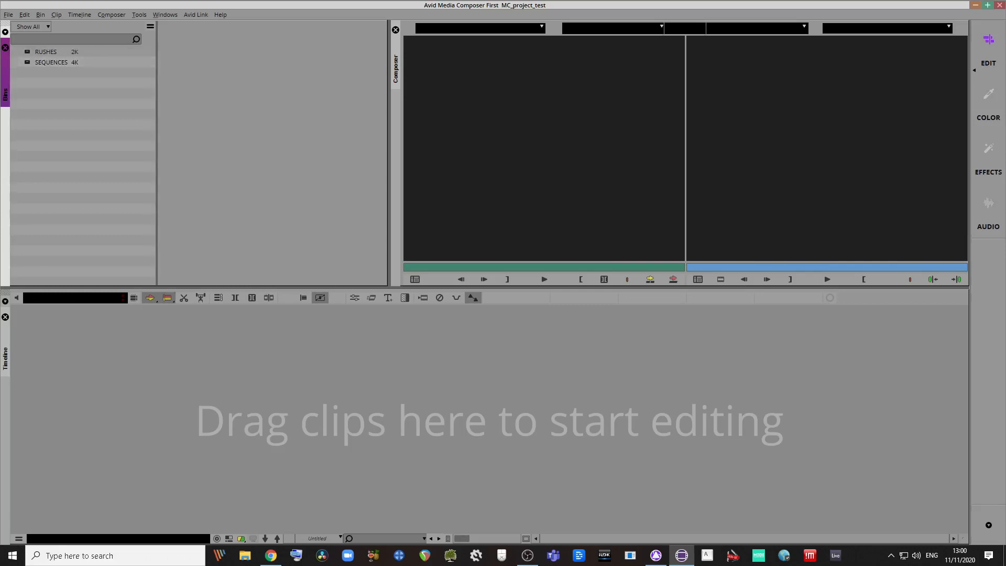
# Step: Create a new folder named IMPORTS in the Bins list
pyautogui.rightClick(69, 138)
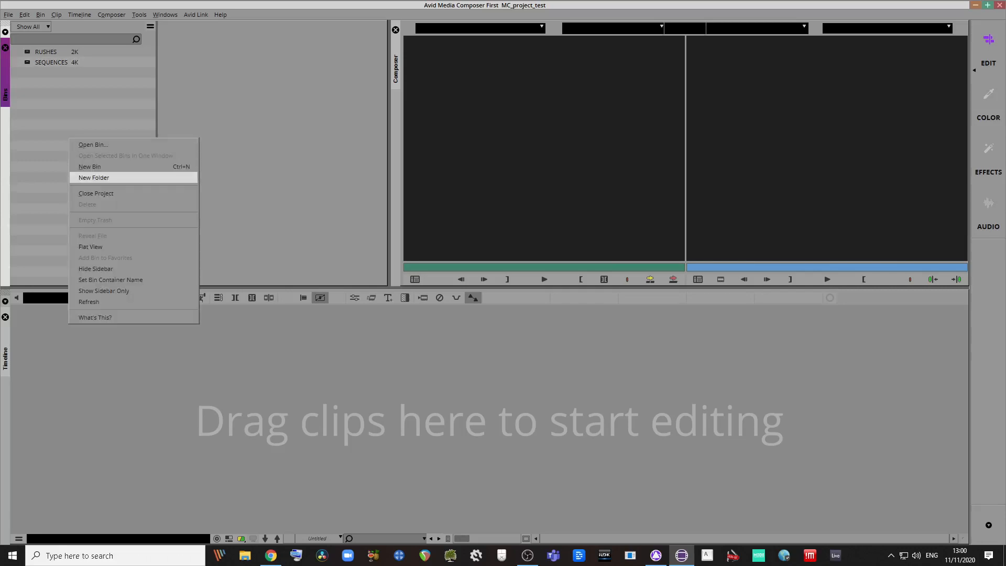
pyautogui.click(84, 175)
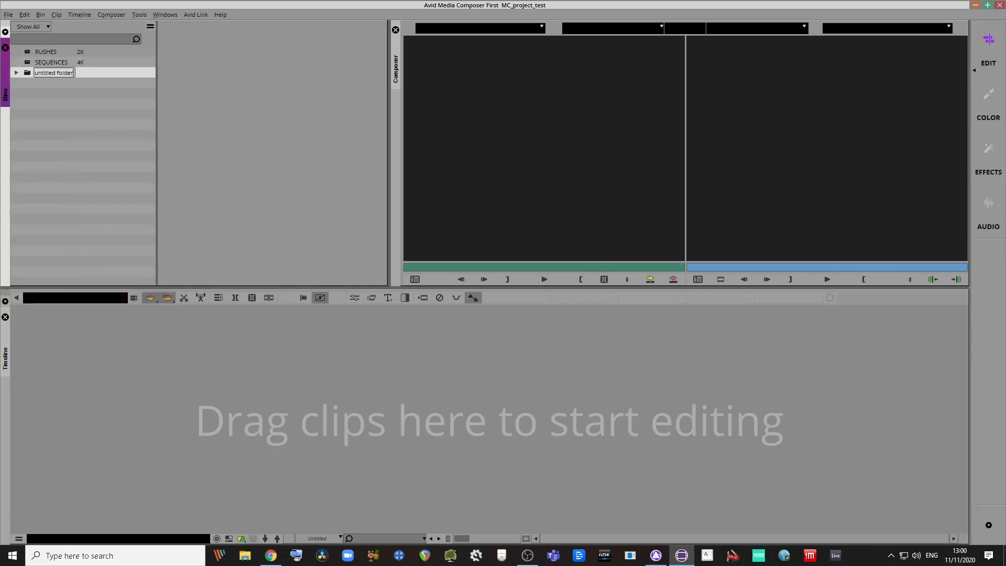
pyautogui.write('IMPORTS')
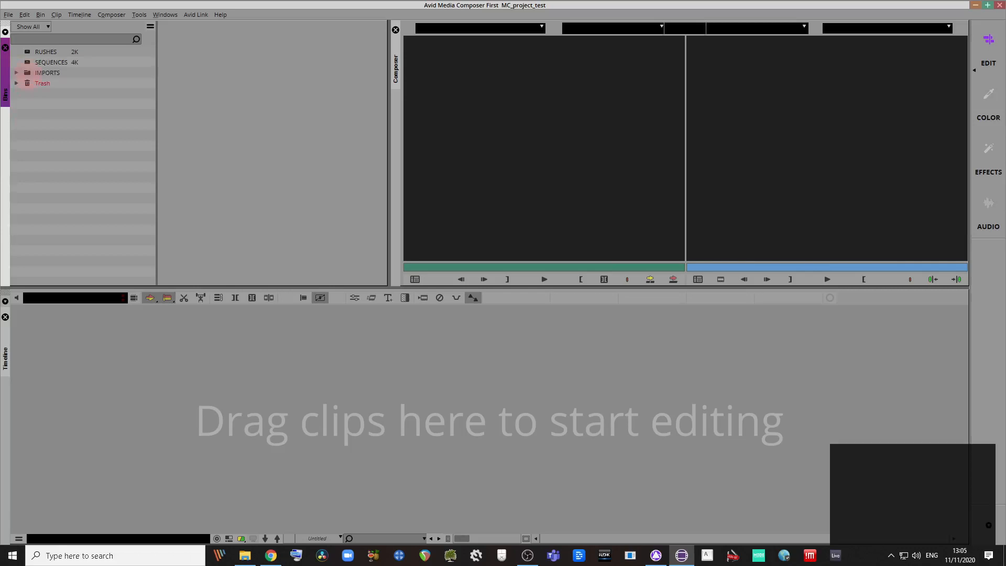
pyautogui.click(47, 73)
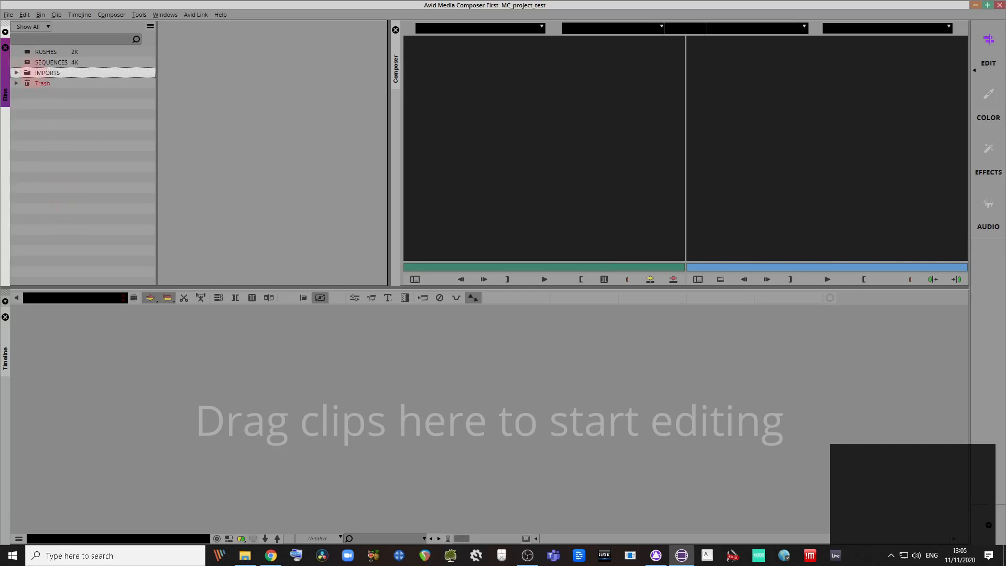
# Step: Add a new bin named MX inside the IMPORTS folder
pyautogui.rightClick(28, 73)
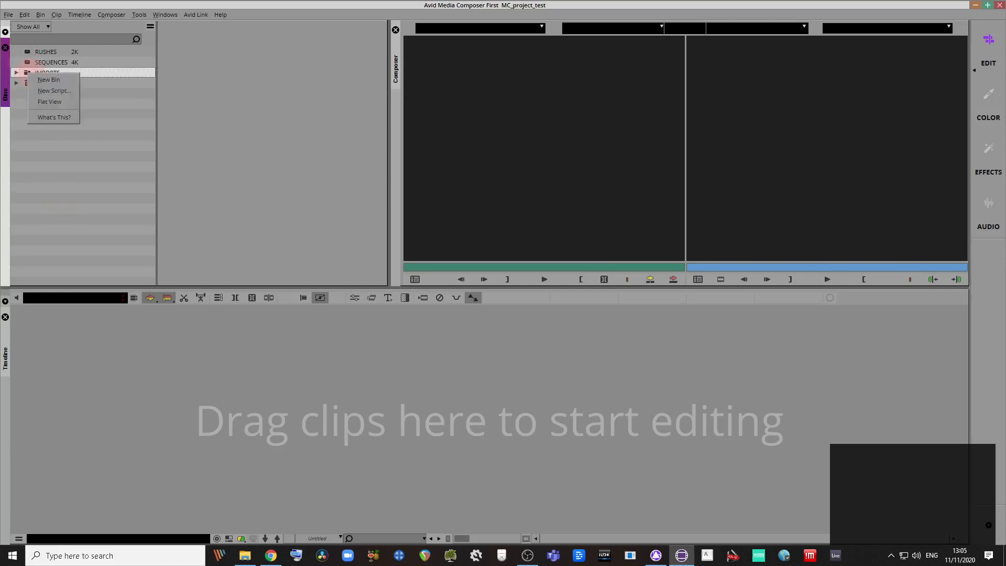
pyautogui.click(49, 80)
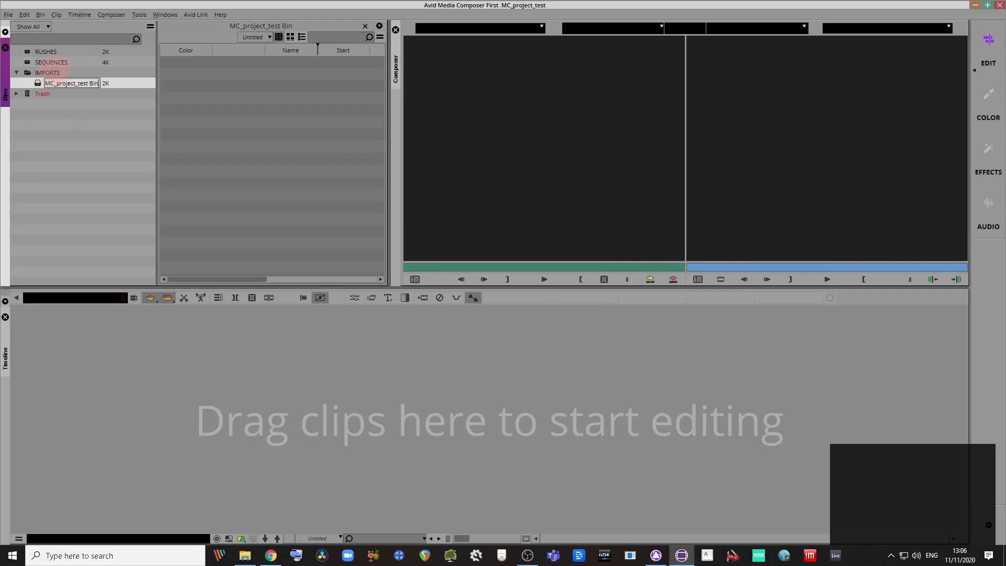
pyautogui.write('MX')
pyautogui.press('Return')
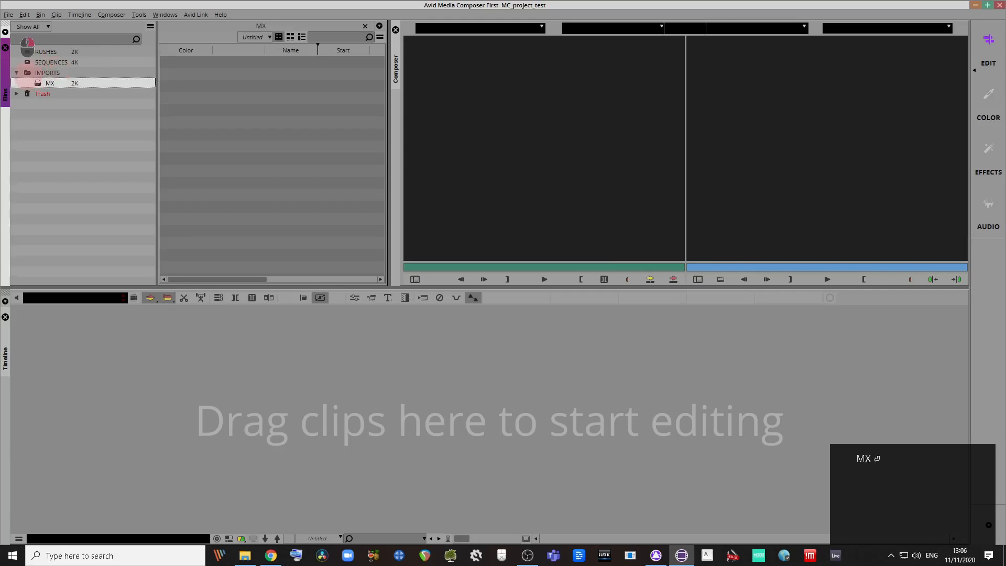
# Step: Create a VFX bin, drag it into IMPORTS, and attempt another bin there
pyautogui.rightClick(55, 73)
pyautogui.click(60, 104)
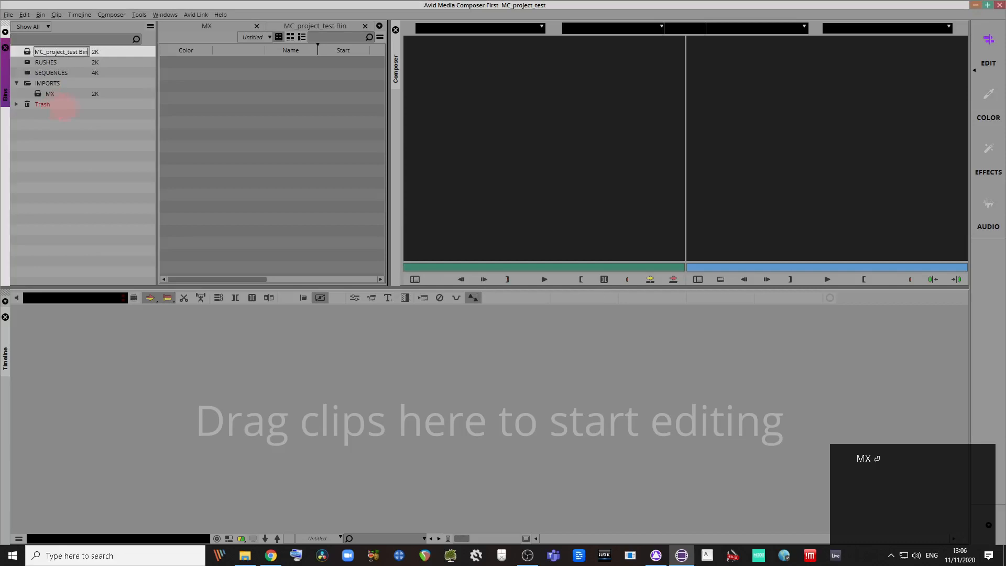
pyautogui.write('VFX')
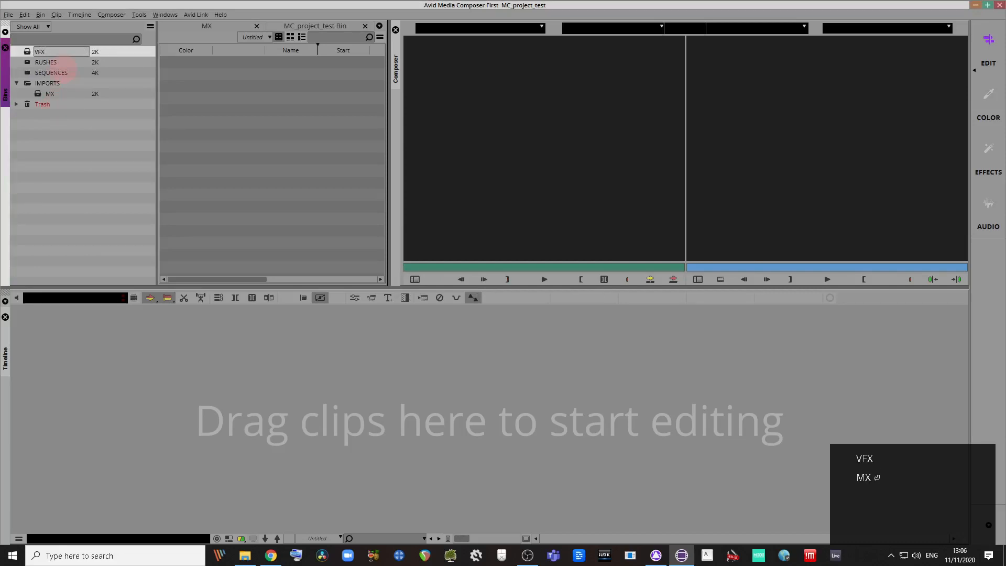
pyautogui.press('Return')
pyautogui.moveTo(30, 70)
pyautogui.mouseDown()
pyautogui.moveTo(28, 84)
pyautogui.moveTo(41, 87)
pyautogui.mouseUp()
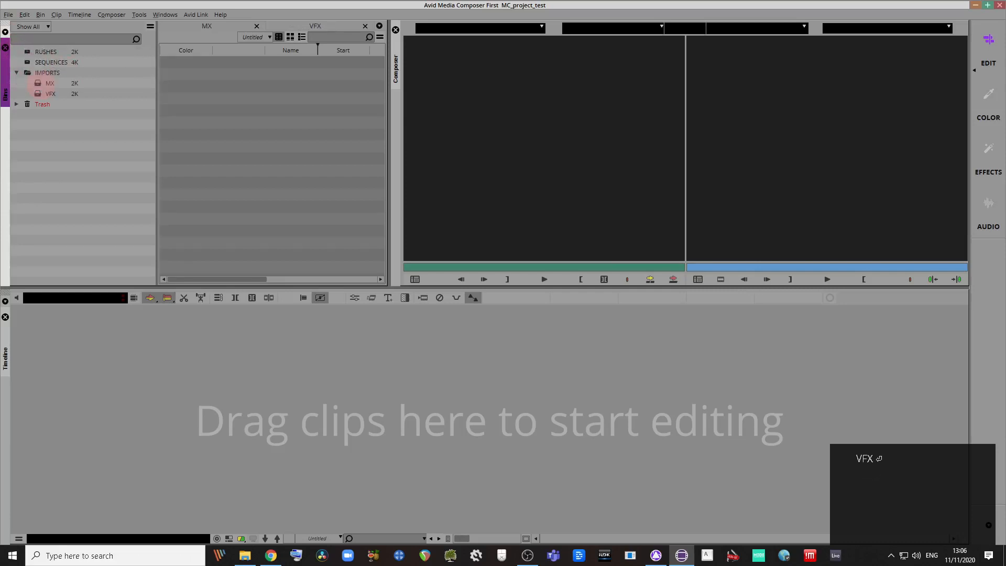
pyautogui.click(24, 74)
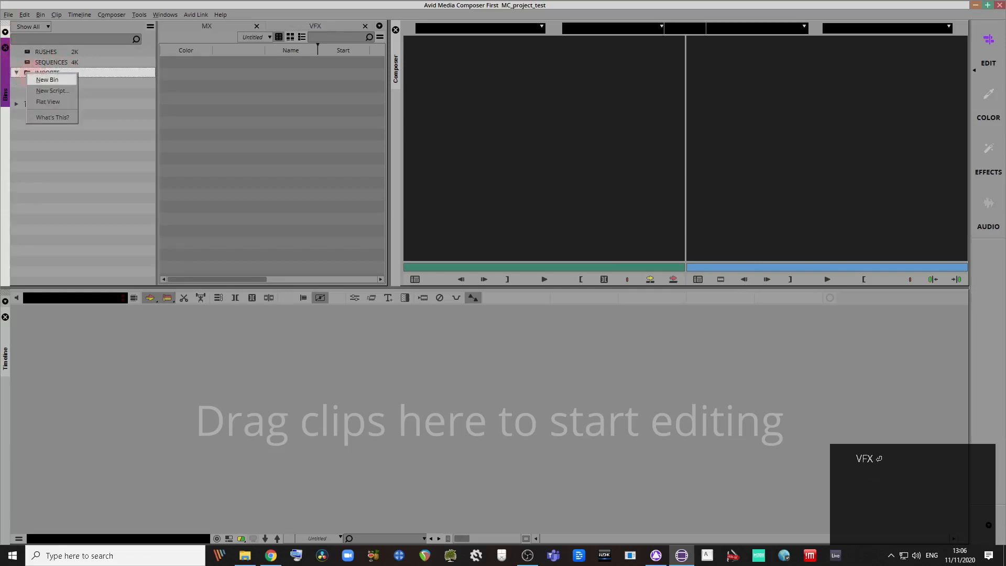
pyautogui.click(32, 83)
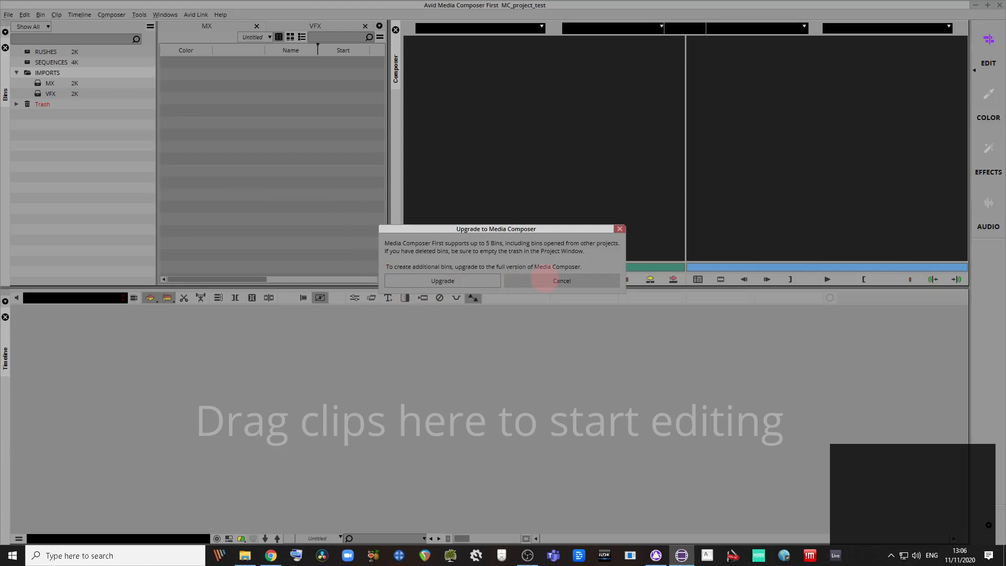
# Step: Dismiss the bin-limit upgrade prompt and try deleting the MC_project_test Bin inside Trash
pyautogui.click(545, 280)
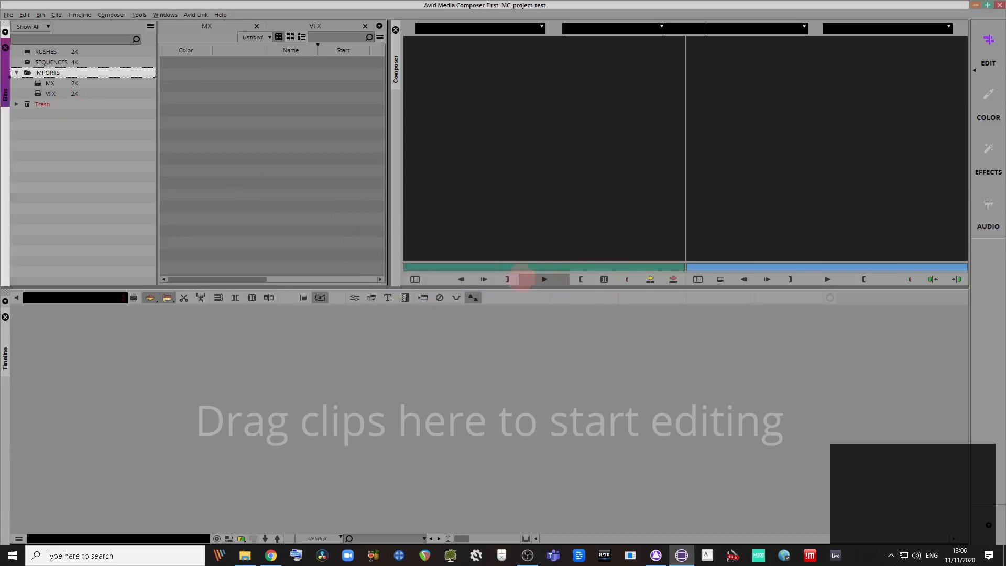
pyautogui.click(31, 73)
pyautogui.click(17, 104)
pyautogui.click(36, 116)
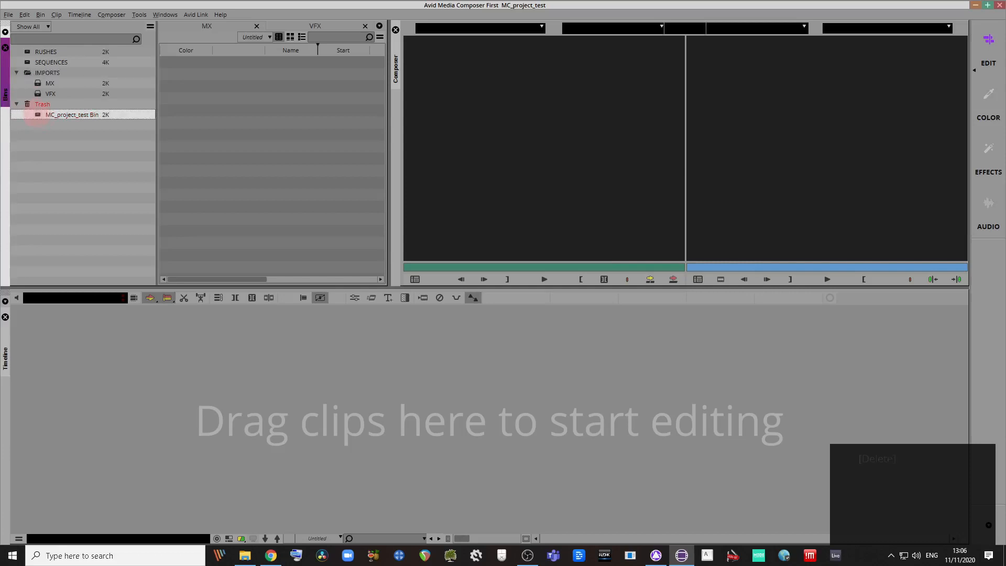
pyautogui.press('Delete')
pyautogui.rightClick(37, 116)
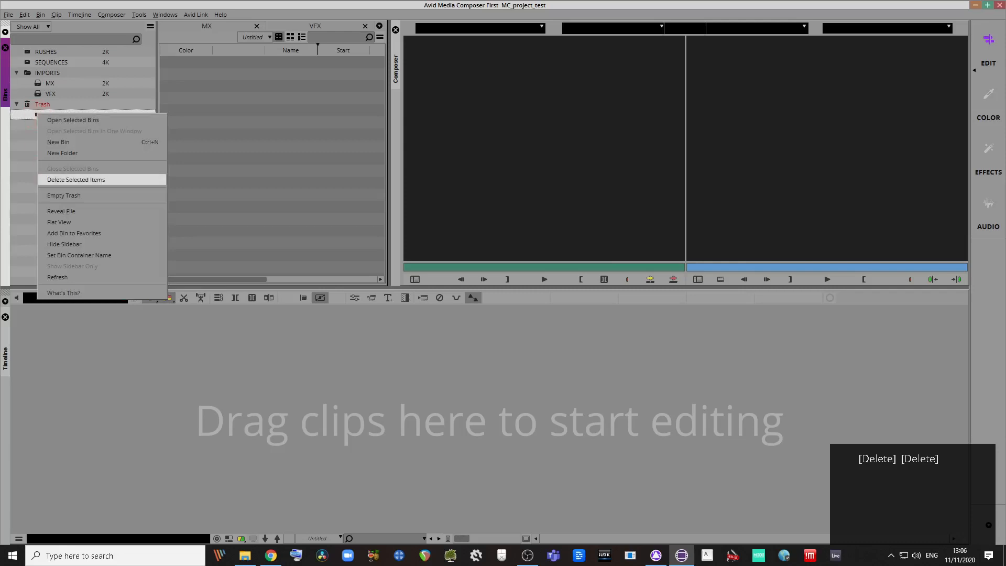
pyautogui.click(50, 180)
pyautogui.click(45, 133)
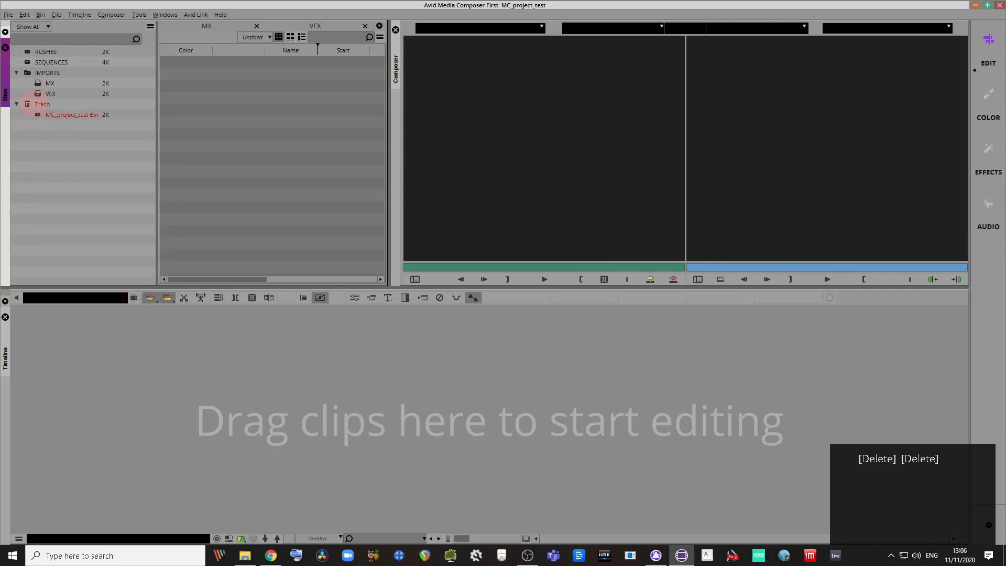
# Step: Empty the Trash permanently, confirming the deletion
pyautogui.click(25, 105)
pyautogui.rightClick(32, 105)
pyautogui.click(37, 115)
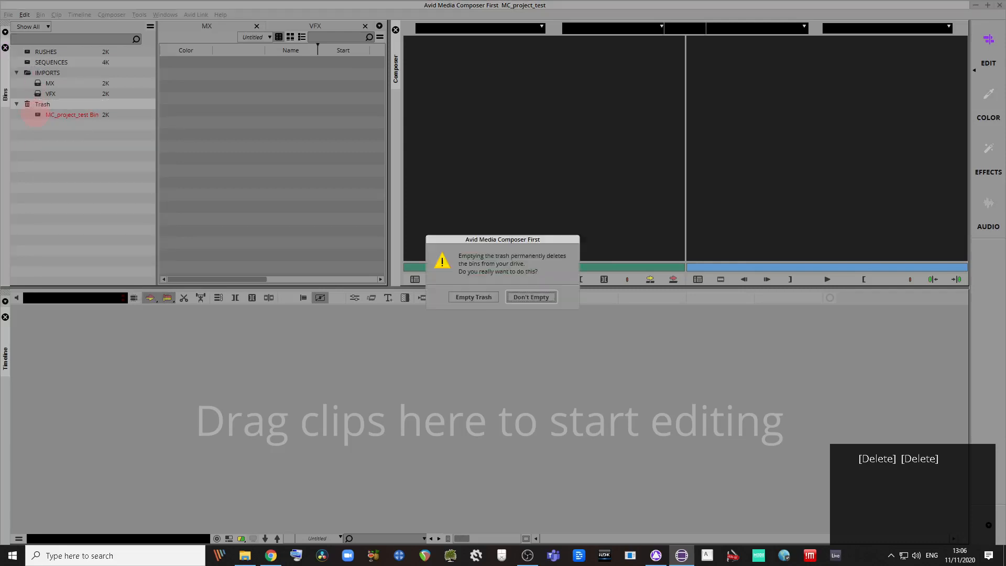
pyautogui.click(474, 297)
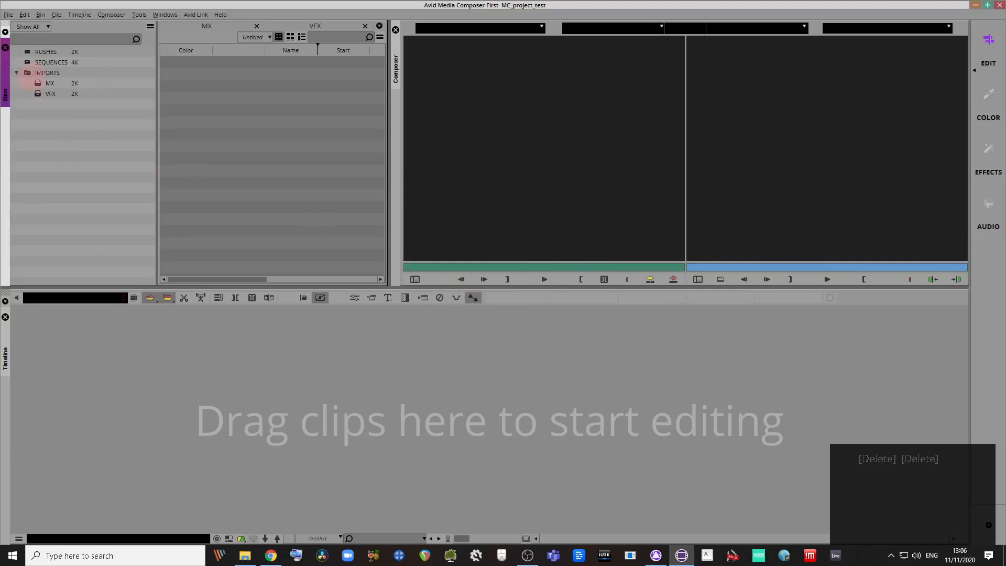
pyautogui.click(24, 74)
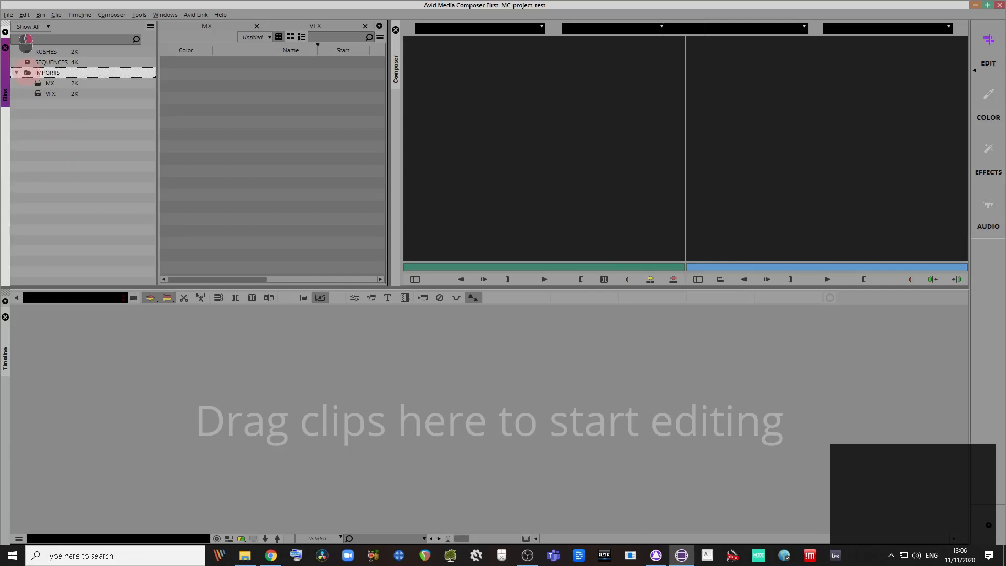
pyautogui.rightClick(24, 74)
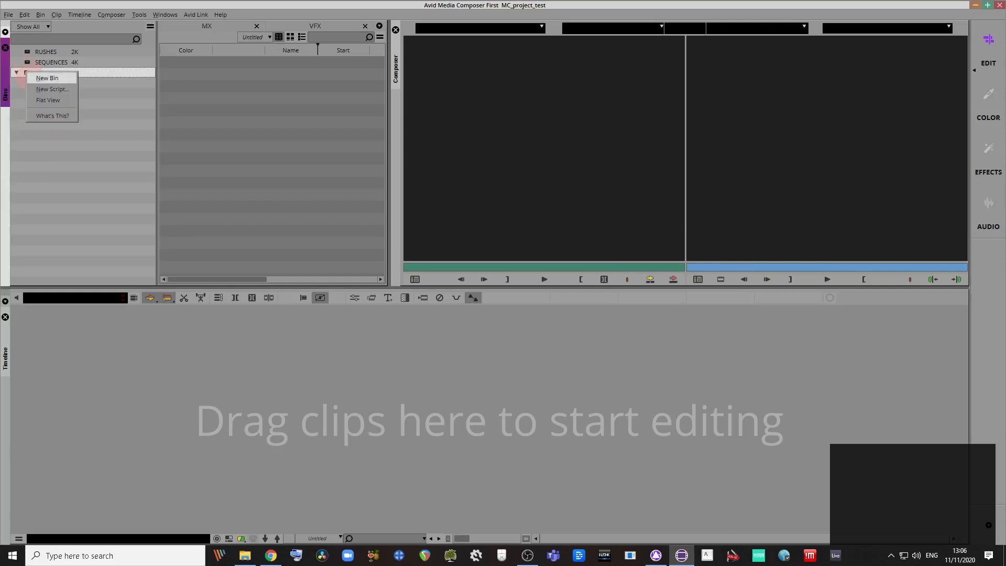
pyautogui.click(31, 78)
pyautogui.write('S')
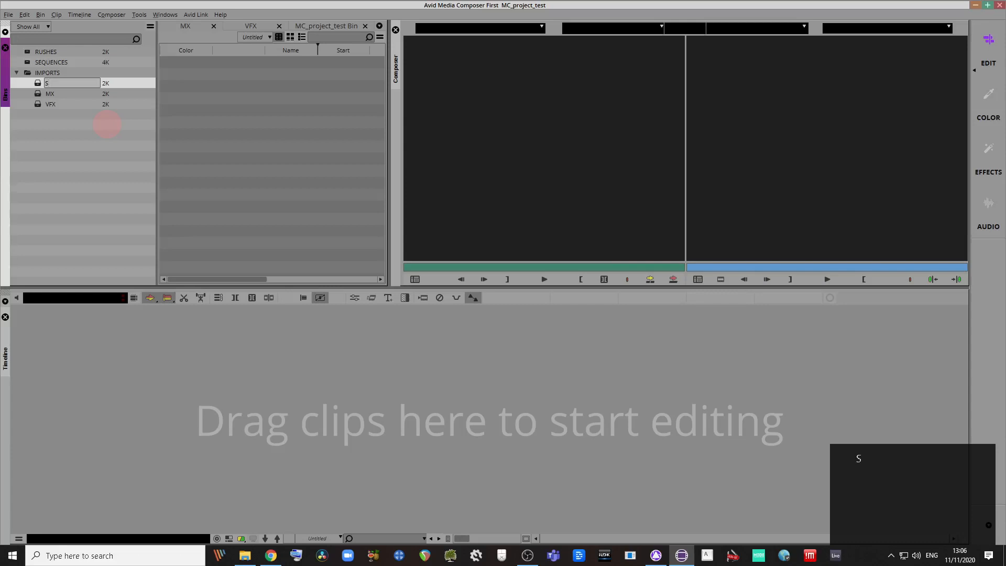
pyautogui.write('FX')
pyautogui.press('Return')
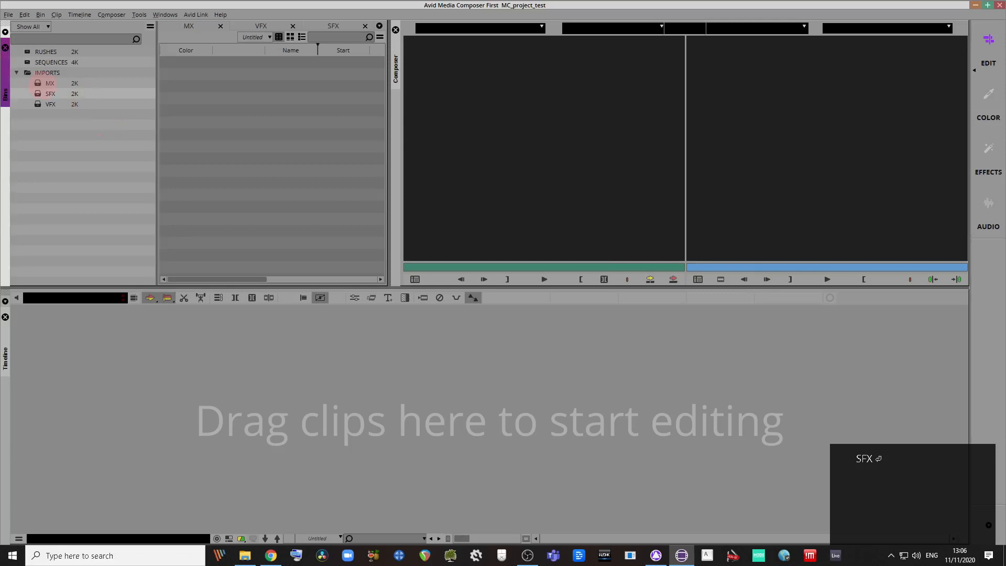
pyautogui.click(45, 84)
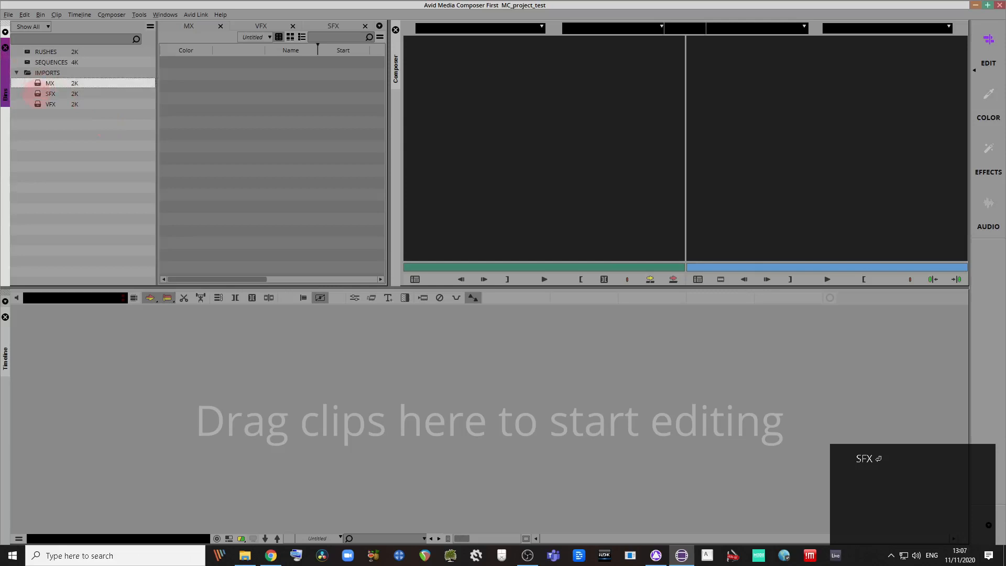
pyautogui.click(37, 94)
pyautogui.click(37, 84)
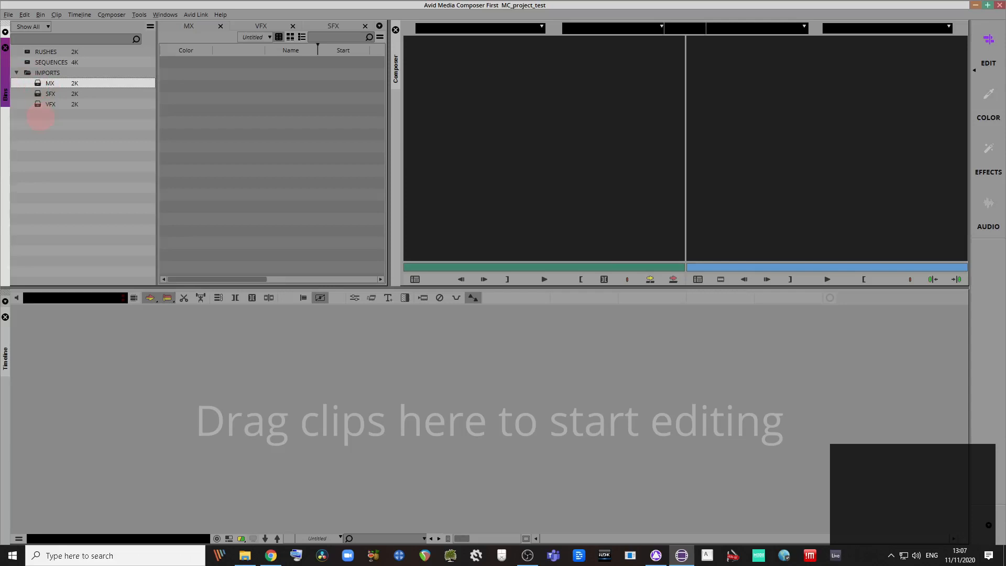
pyautogui.click(24, 73)
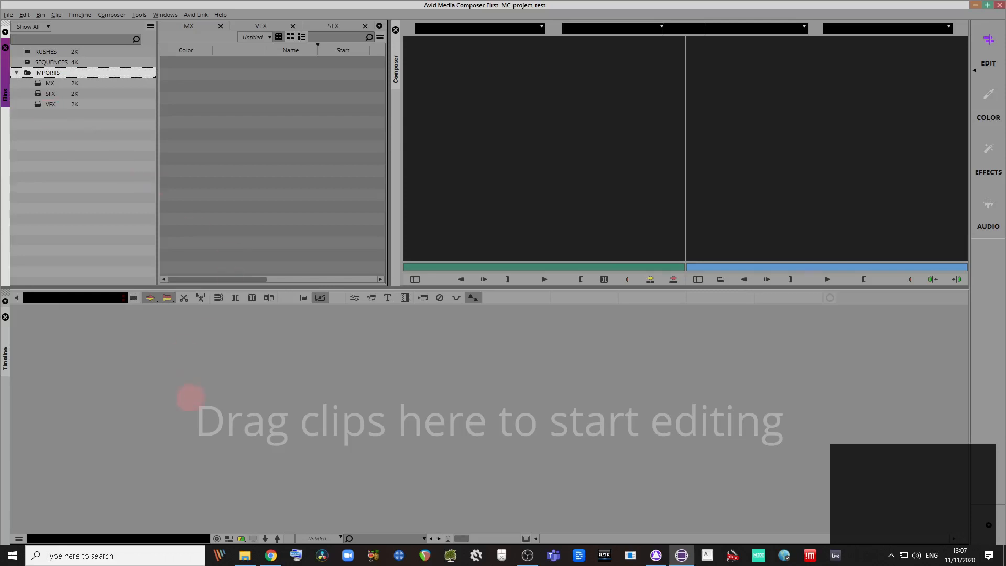
# Step: Bring up the Moodle course page in Chrome and open the Practical Submissions Guide PDF
pyautogui.click(271, 555)
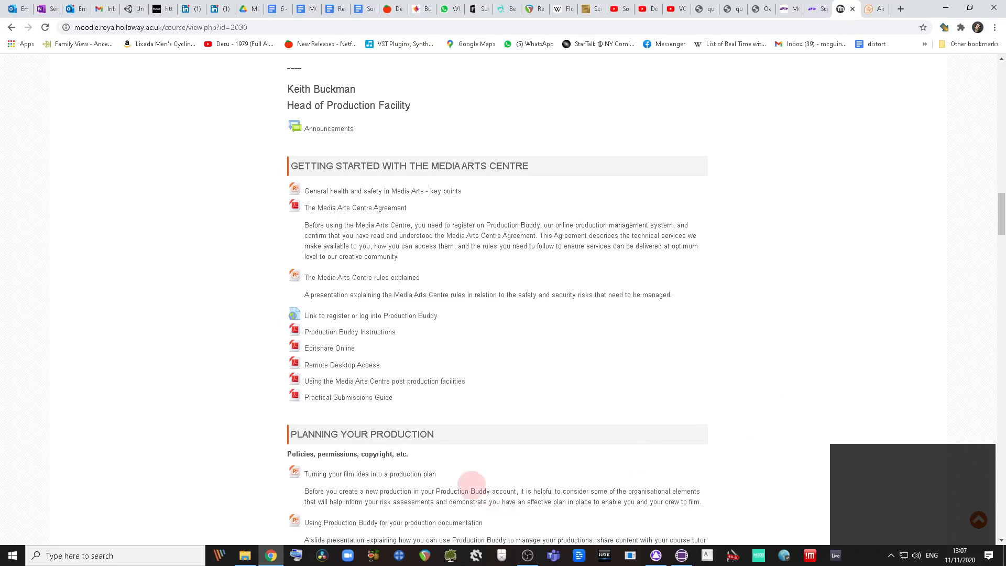
pyautogui.rightClick(356, 401)
pyautogui.click(376, 409)
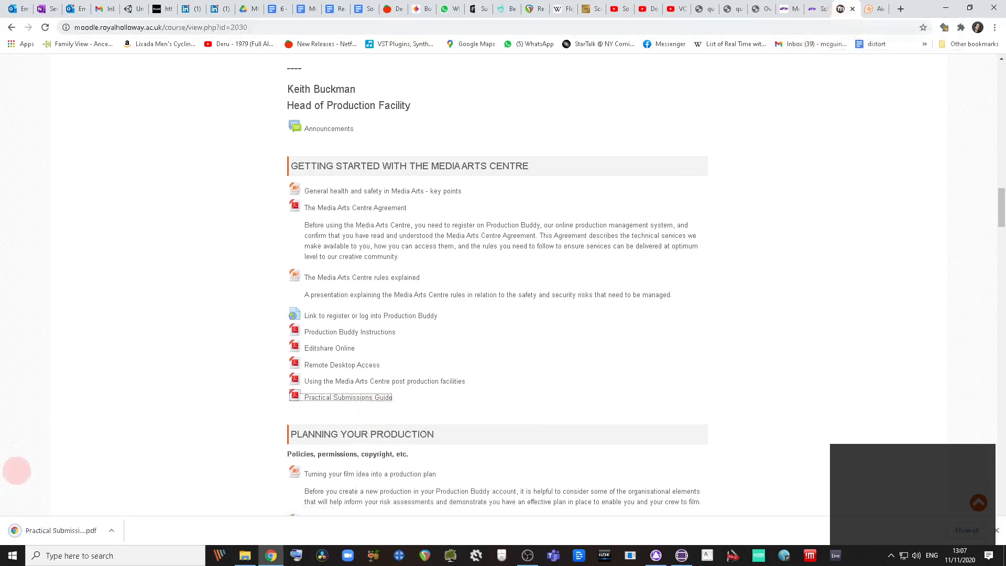
pyautogui.click(52, 529)
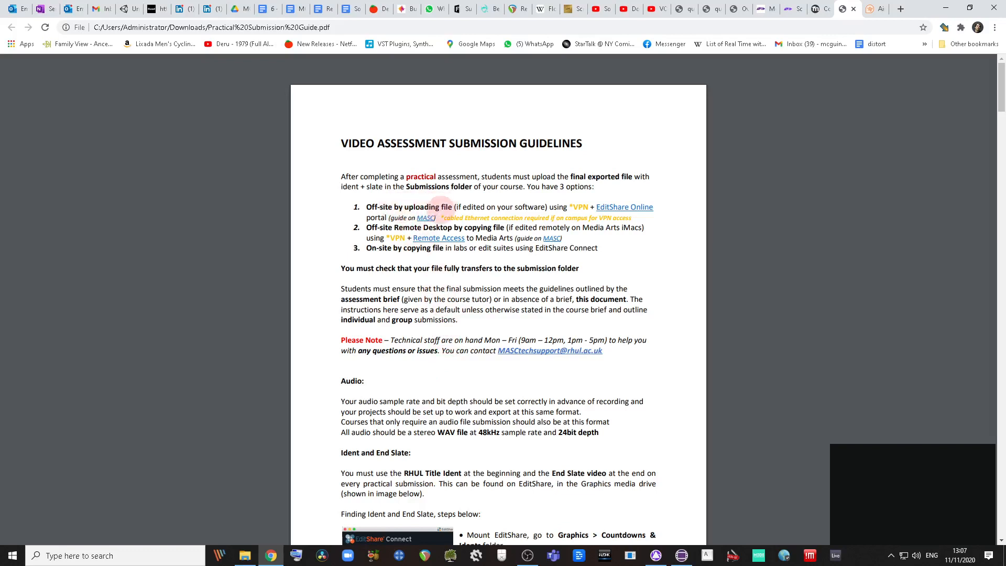
pyautogui.scroll(-6, 464, 383)
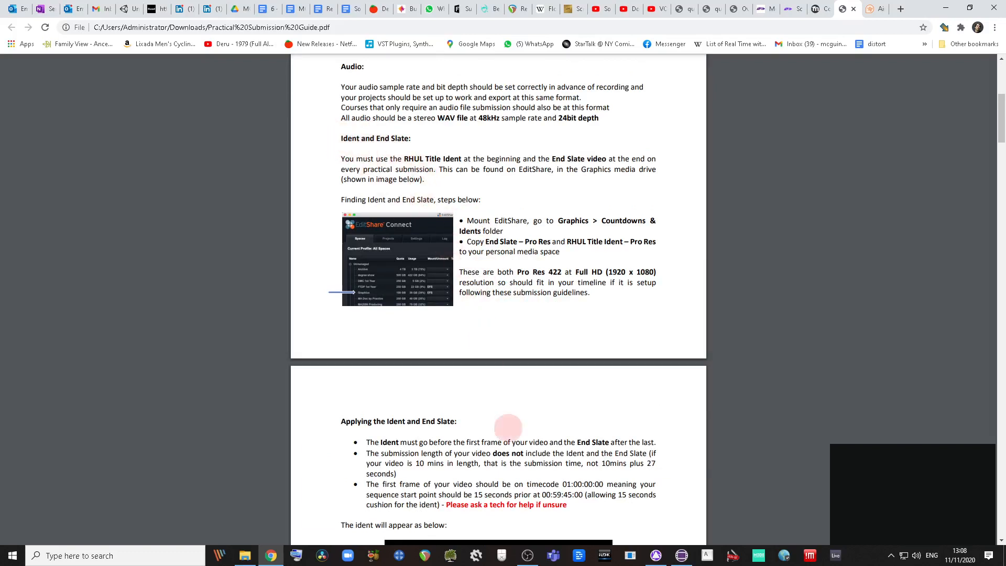
pyautogui.scroll(-1, 559, 457)
pyautogui.scroll(-4, 560, 457)
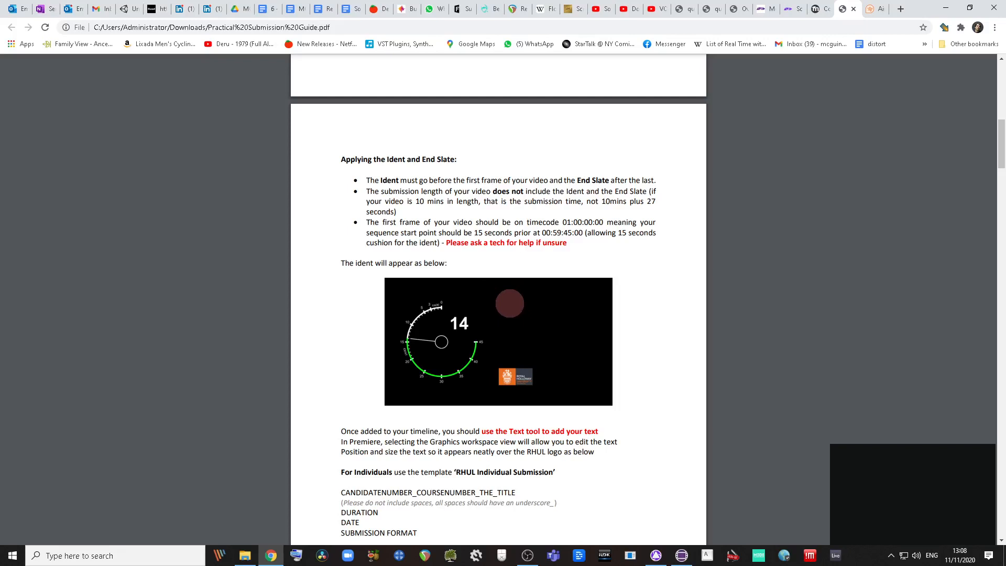
pyautogui.scroll(-8, 514, 303)
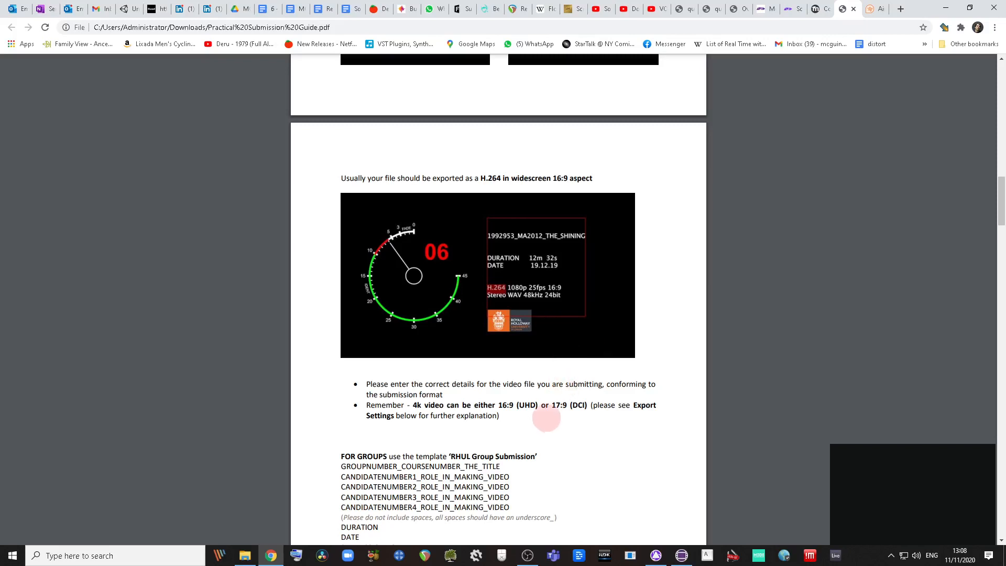
pyautogui.scroll(1, 549, 421)
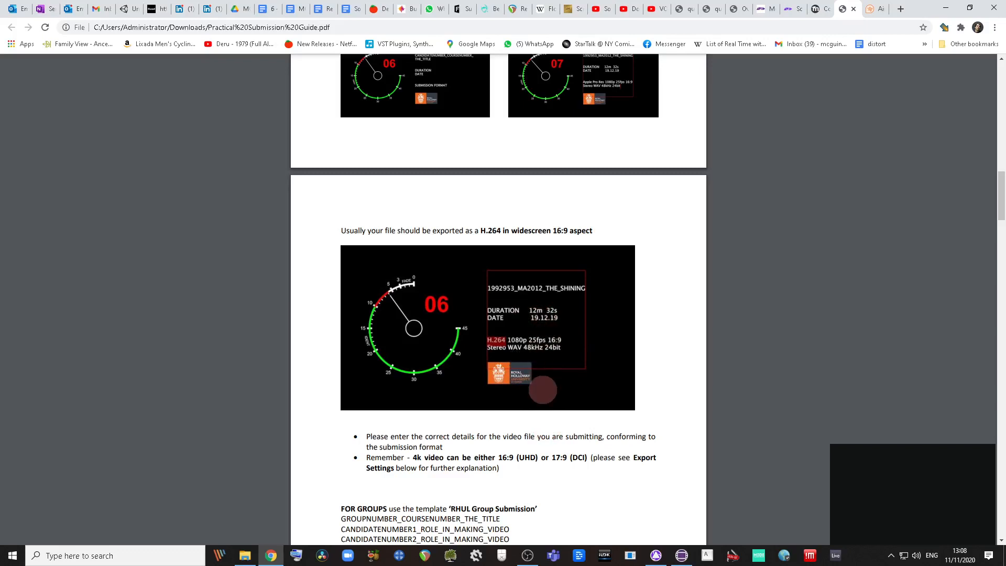
pyautogui.scroll(1, 544, 362)
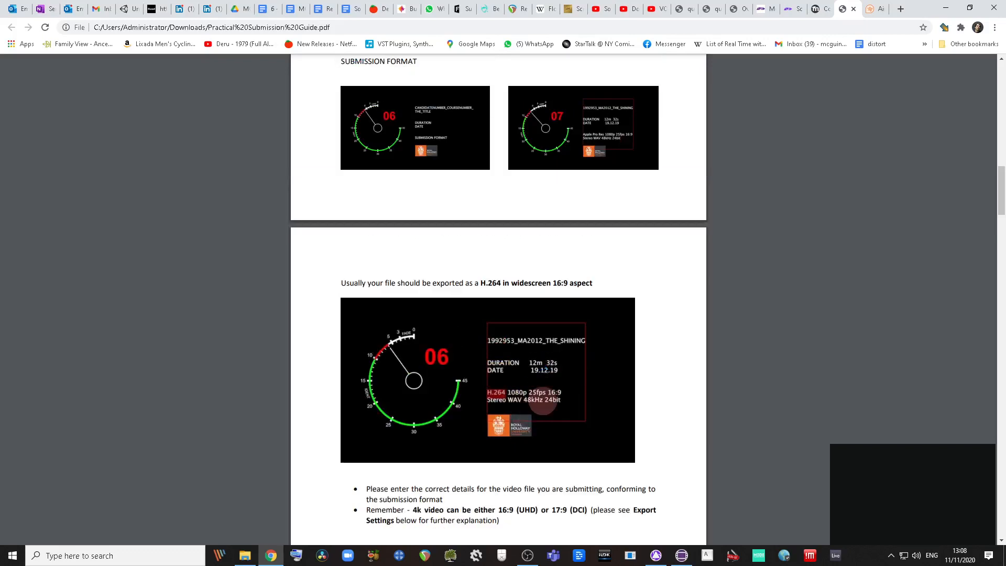
pyautogui.scroll(-1, 540, 388)
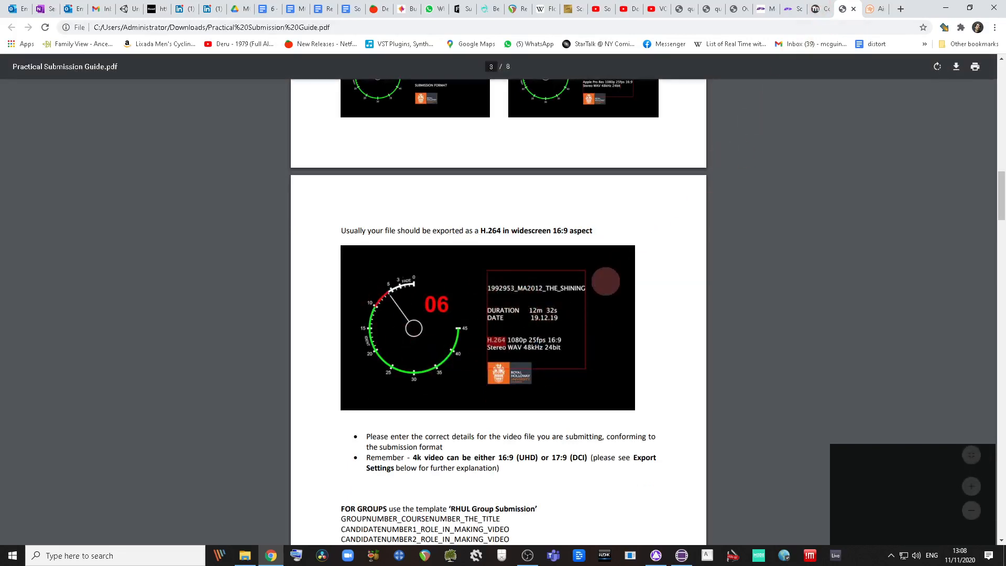
pyautogui.scroll(-13, 609, 357)
pyautogui.scroll(-10, 608, 356)
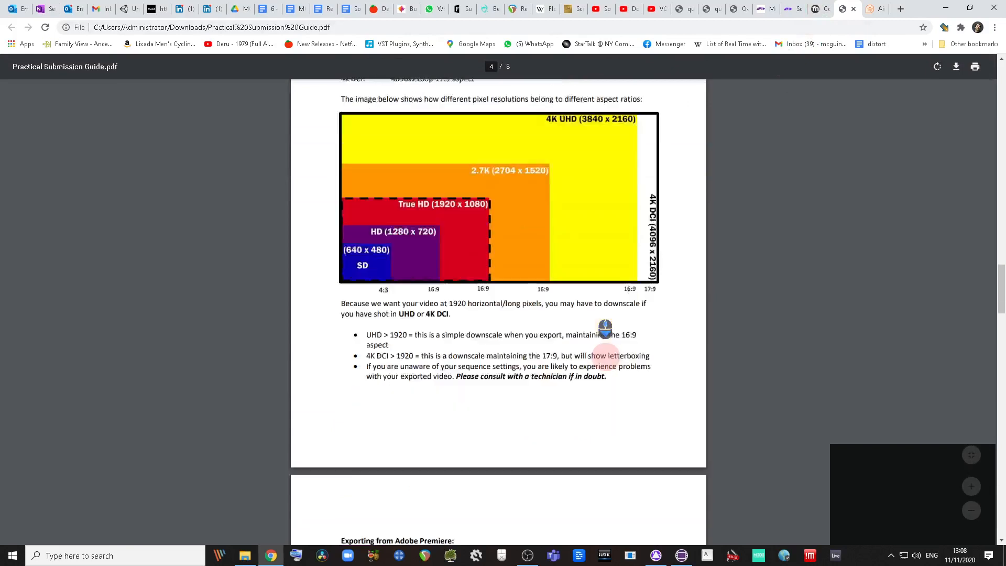
pyautogui.scroll(13, 611, 336)
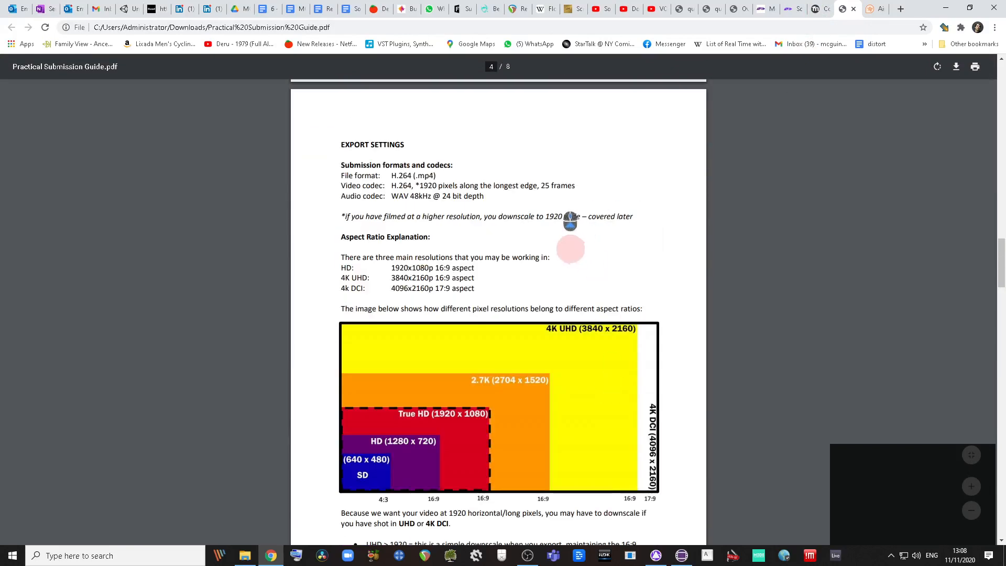
pyautogui.scroll(-3, 572, 260)
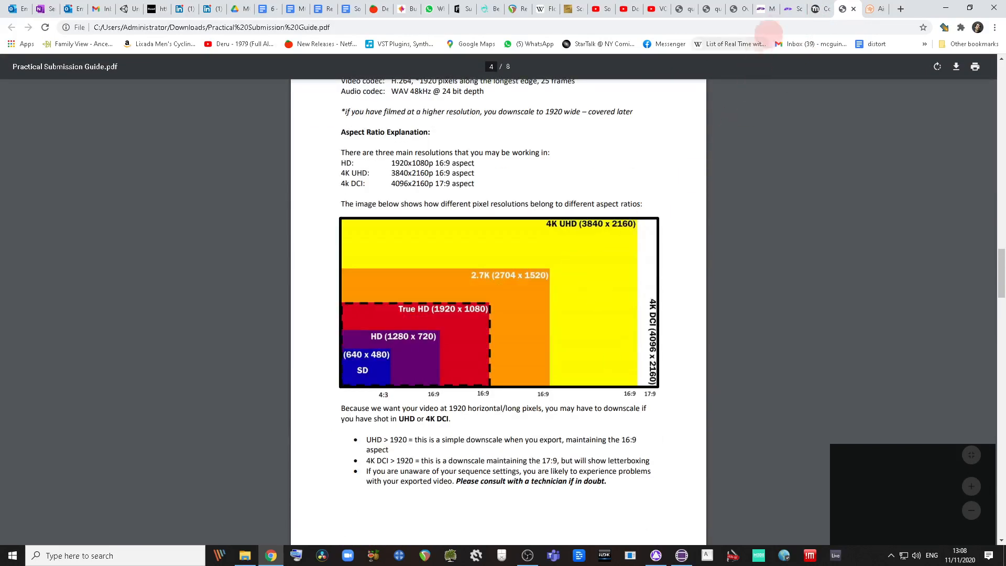
pyautogui.scroll(-11, 598, 304)
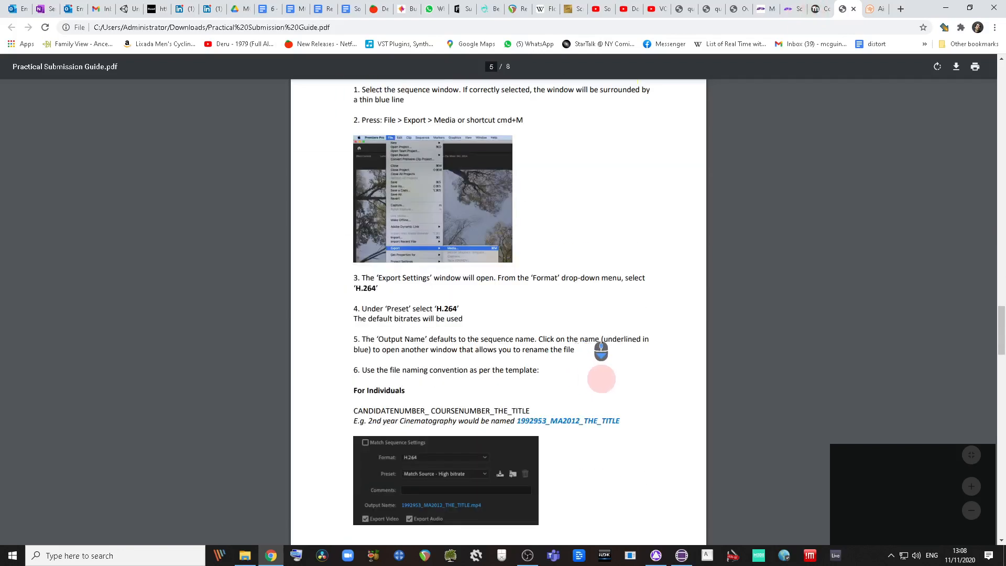
pyautogui.scroll(7, 593, 420)
pyautogui.scroll(20, 592, 401)
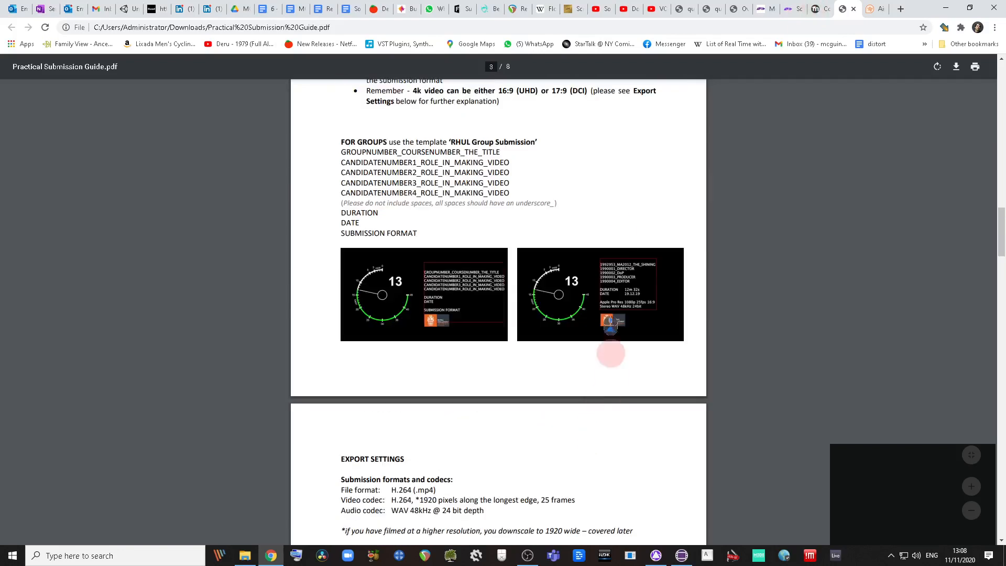
# Step: Scroll the Moodle page down to Digital Work Flow, then switch to the AirFLOW tab
pyautogui.click(820, 9)
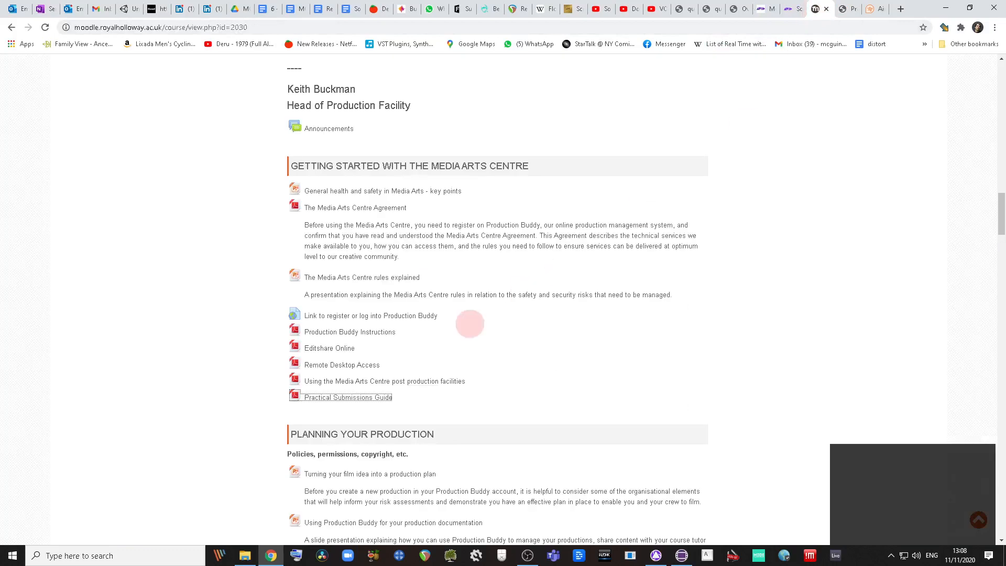
pyautogui.scroll(-20, 571, 385)
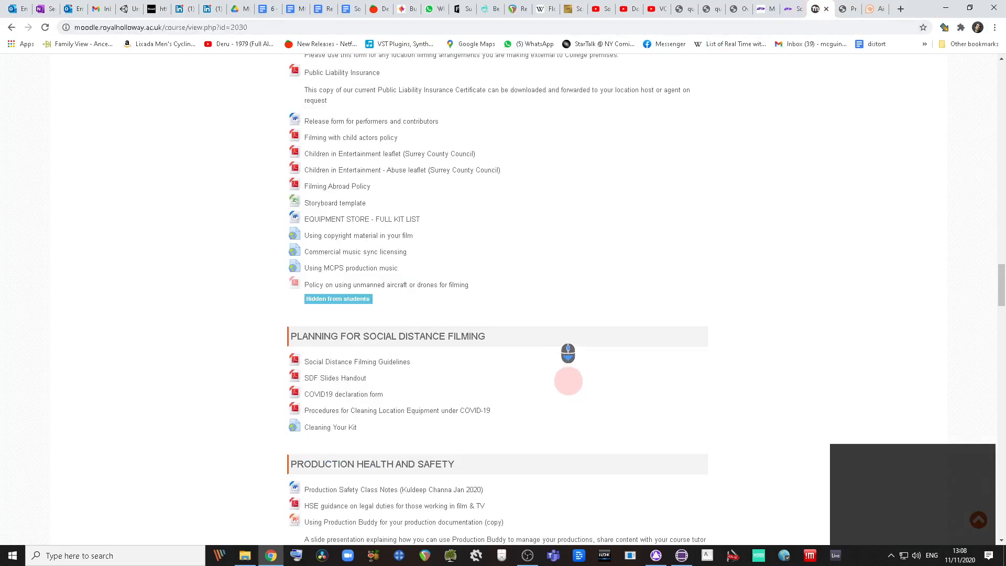
pyautogui.scroll(-14, 570, 384)
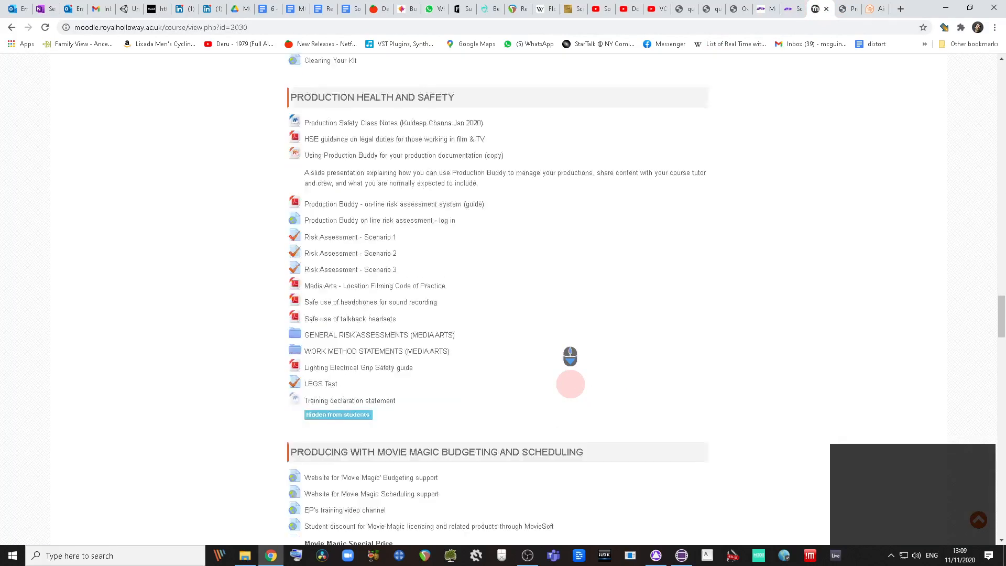
pyautogui.scroll(-5, 567, 390)
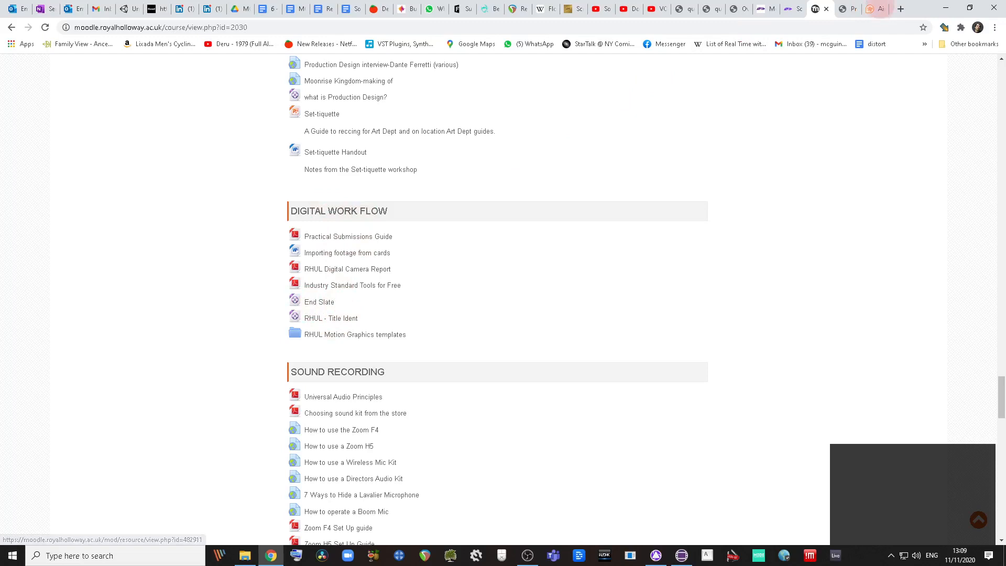
pyautogui.click(847, 8)
pyautogui.click(871, 9)
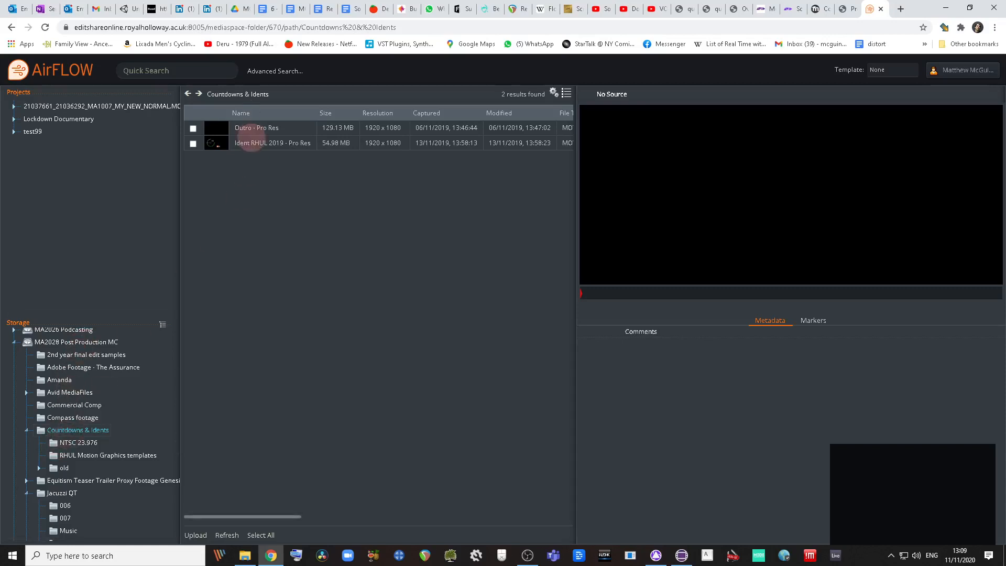
# Step: Play through the Ident RHUL 2019 and Outro Pro Res clips, then minimise Chrome
pyautogui.click(248, 142)
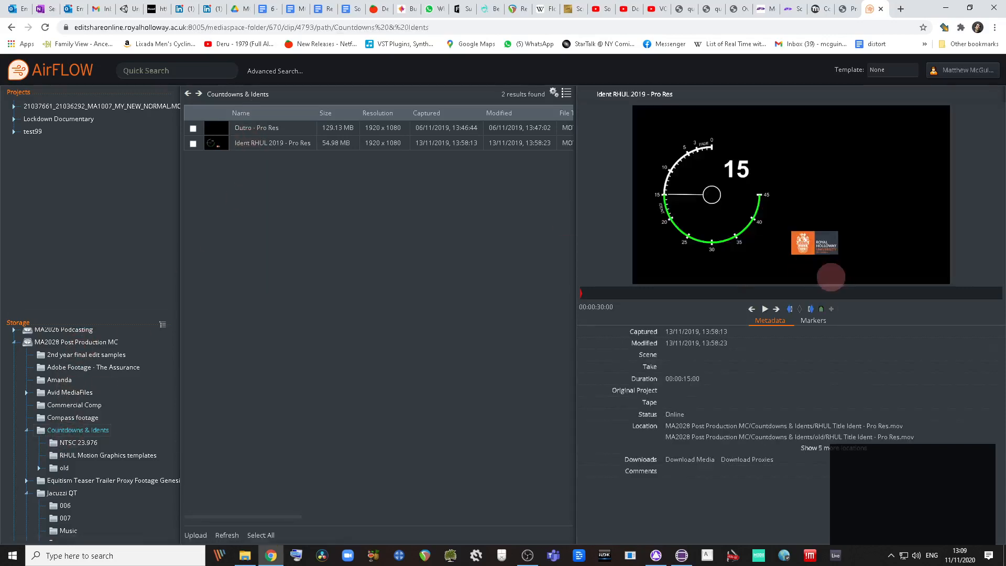
pyautogui.click(765, 308)
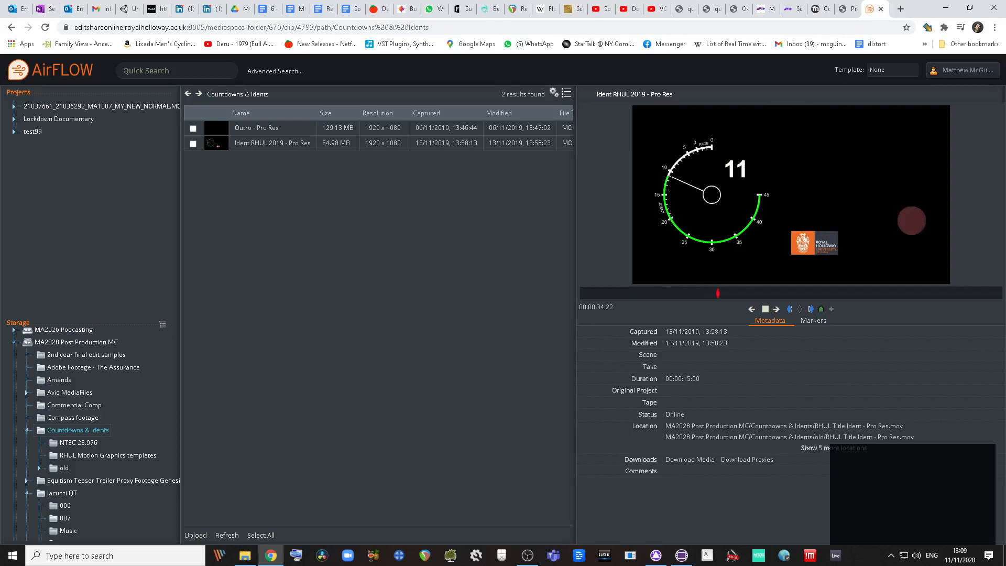
pyautogui.click(766, 309)
pyautogui.click(235, 127)
pyautogui.click(766, 309)
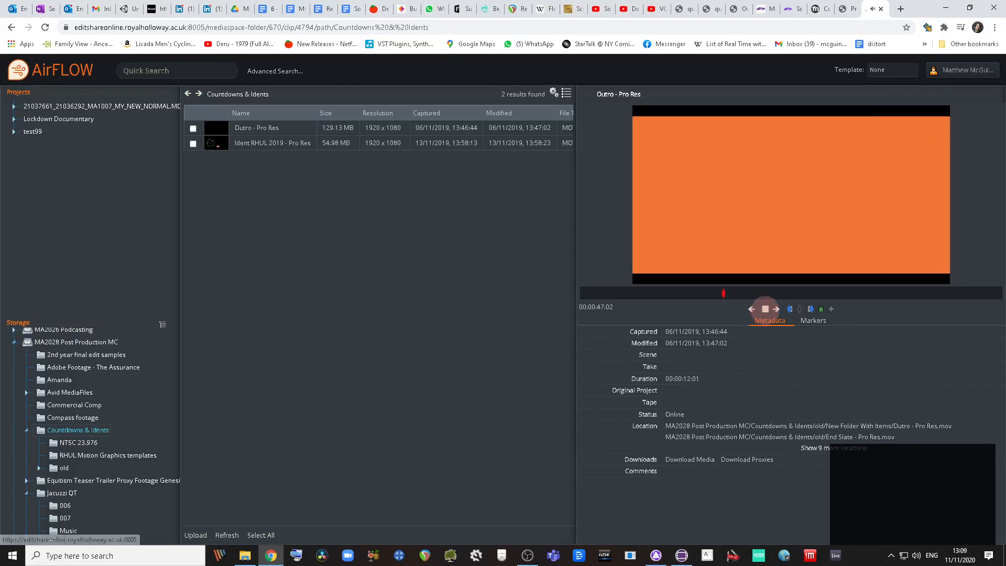
pyautogui.click(765, 309)
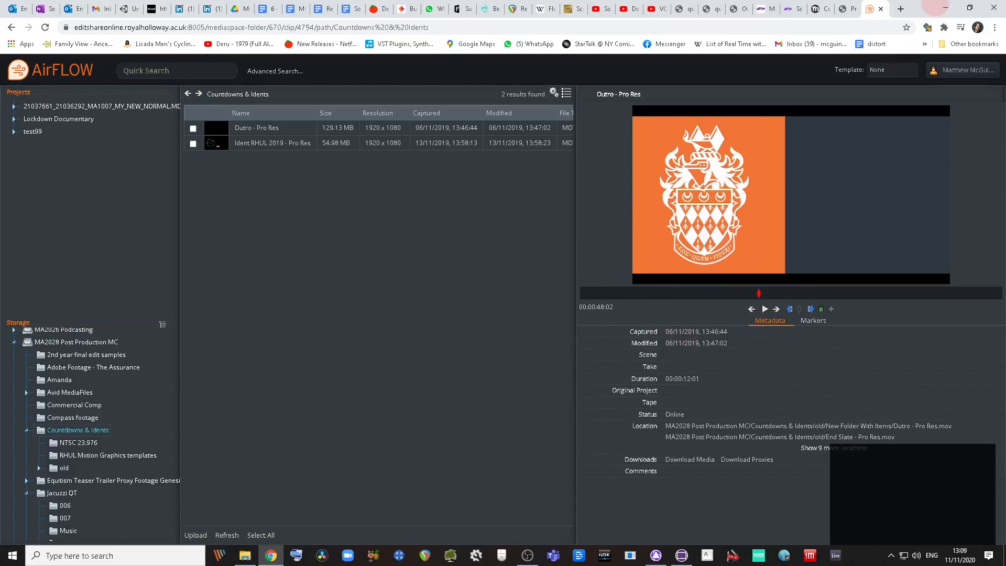
pyautogui.click(946, 7)
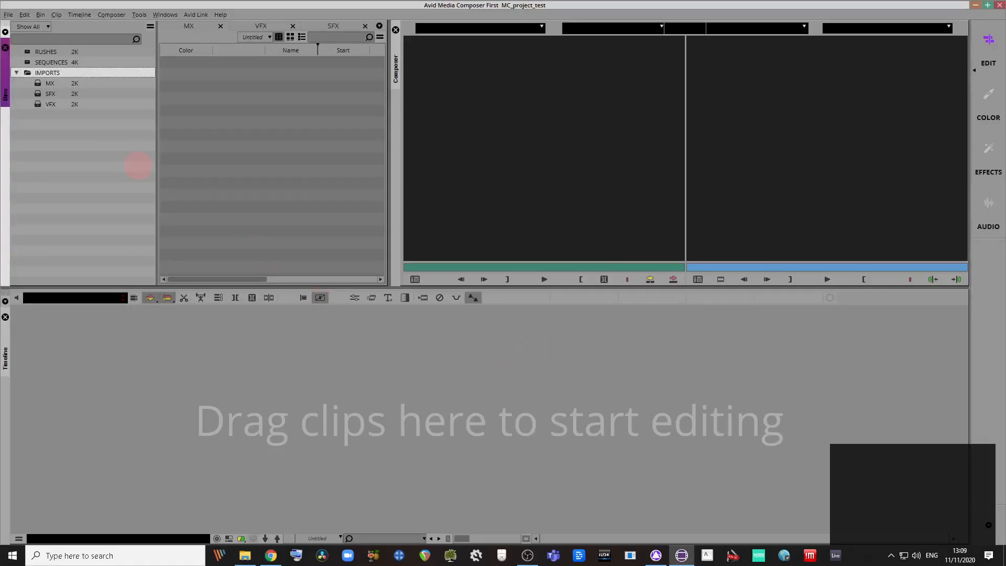
# Step: Select the VFX bin and close the open SFX and MX bins
pyautogui.click(87, 135)
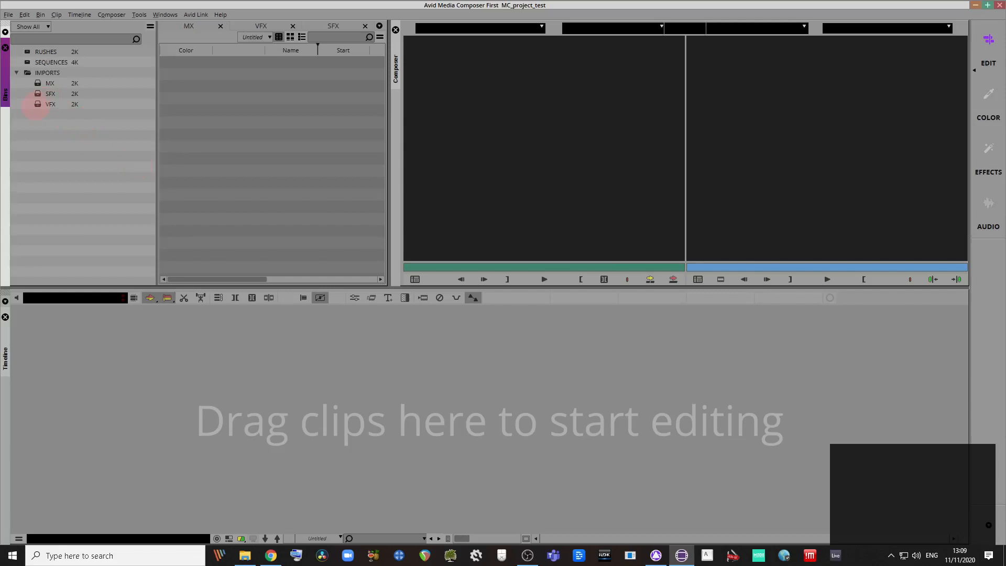
pyautogui.click(36, 106)
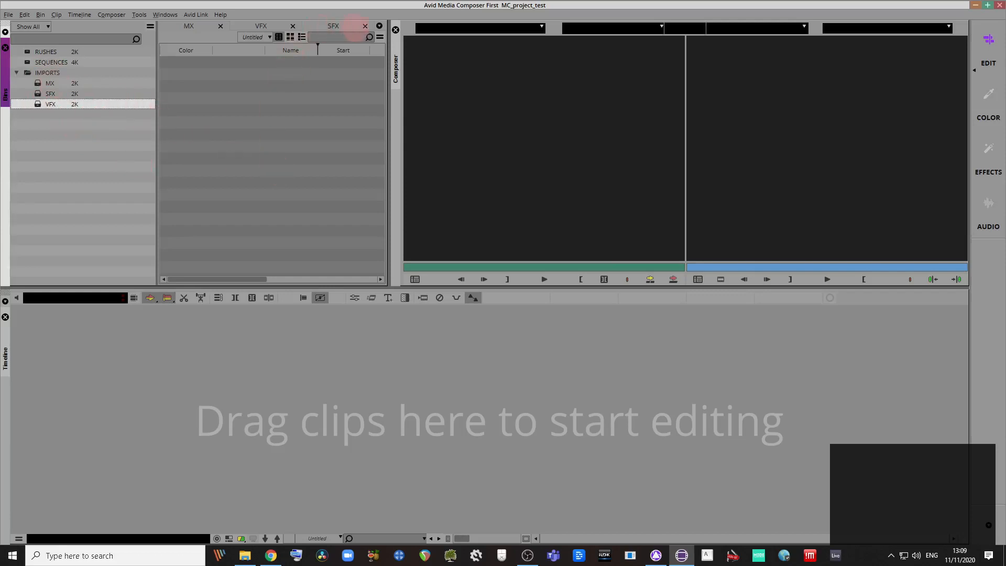
pyautogui.click(364, 26)
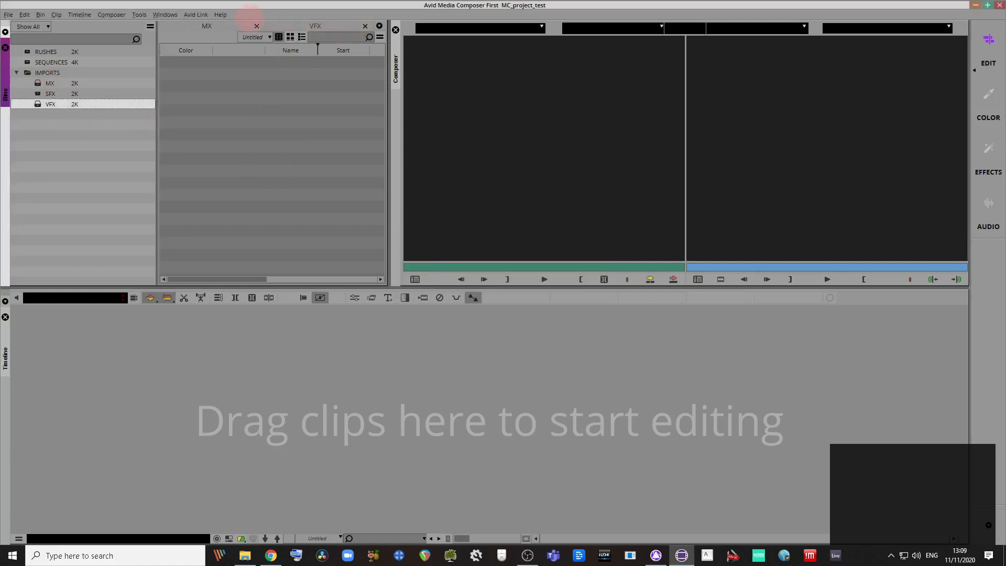
pyautogui.click(257, 25)
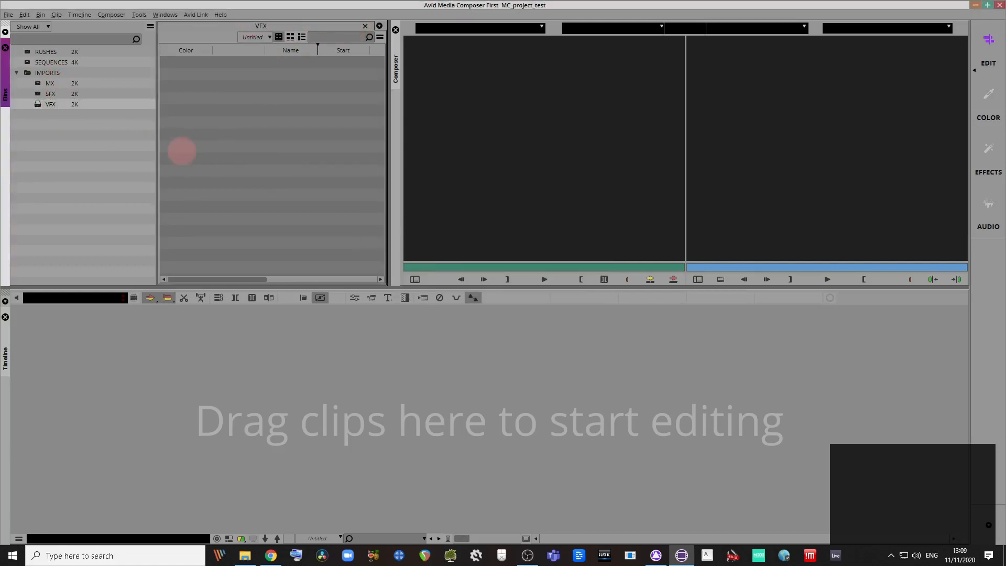
# Step: Open the Source Browser and browse D: > AVID MC Projects to the user's project folder
pyautogui.click(9, 14)
pyautogui.moveTo(52, 151)
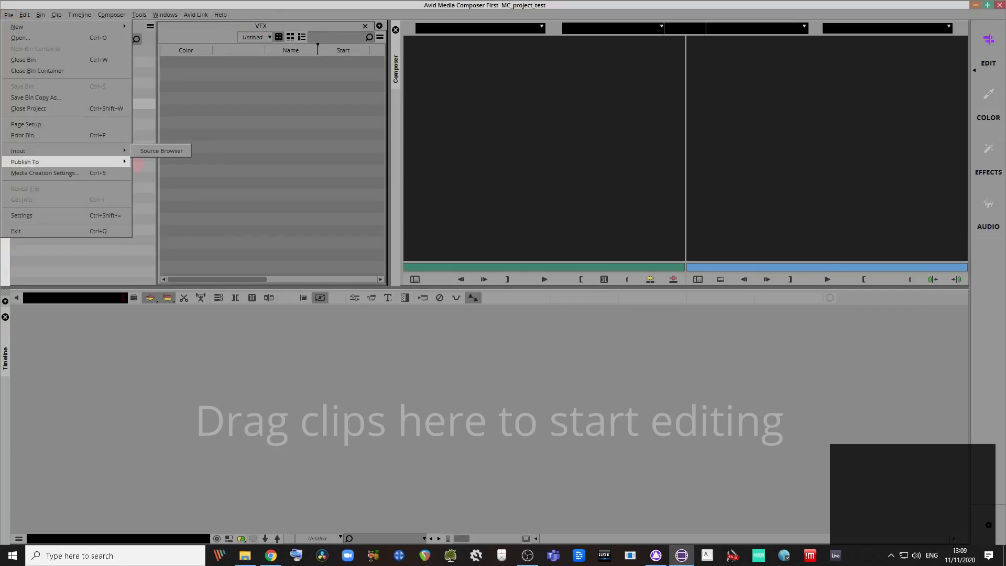
pyautogui.click(154, 151)
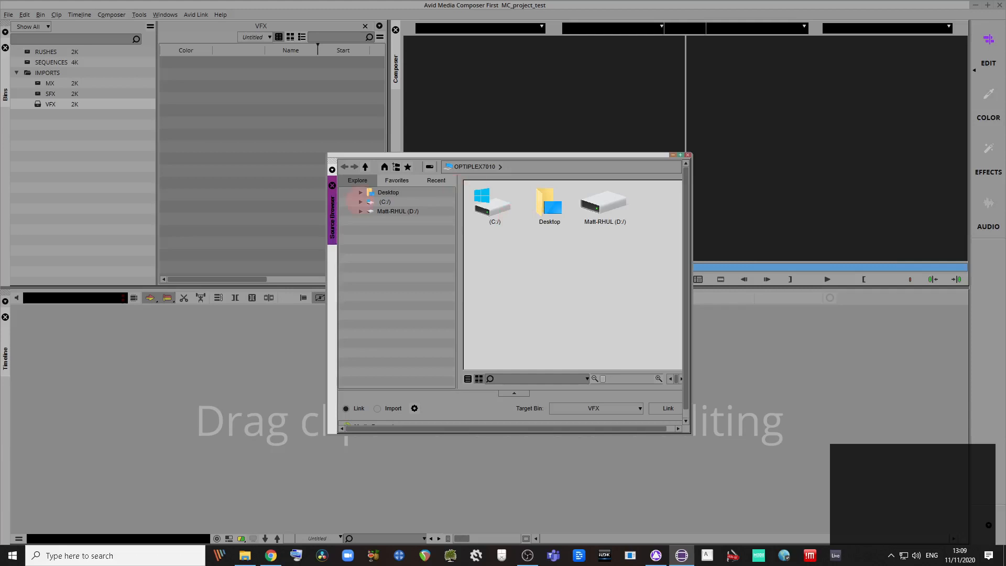
pyautogui.click(361, 212)
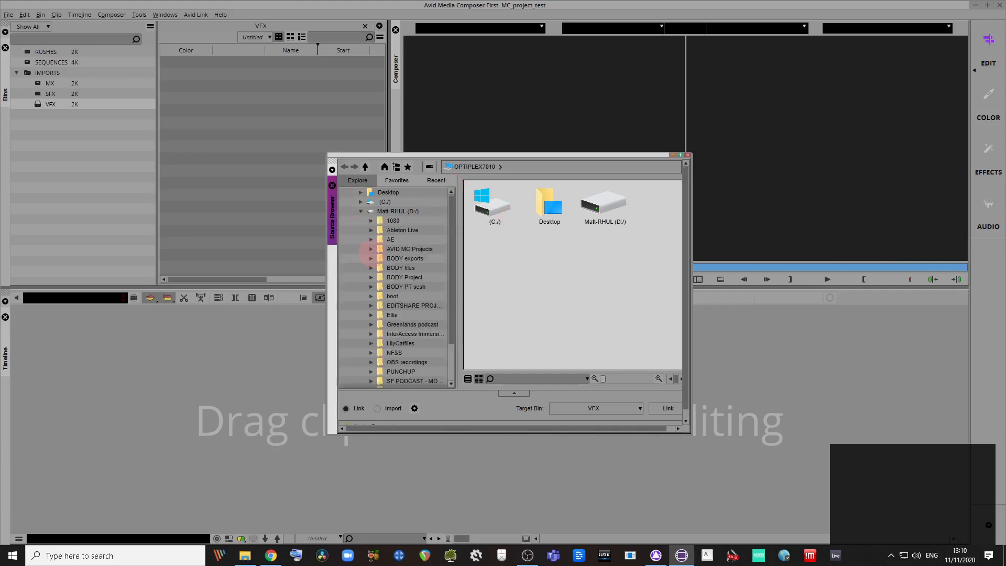
pyautogui.click(371, 249)
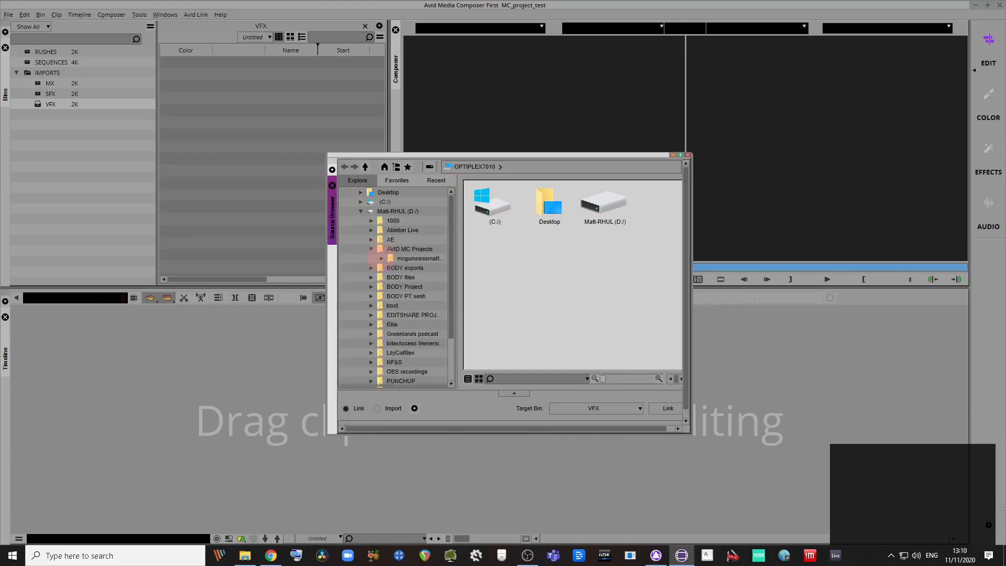
pyautogui.click(380, 258)
pyautogui.click(498, 309)
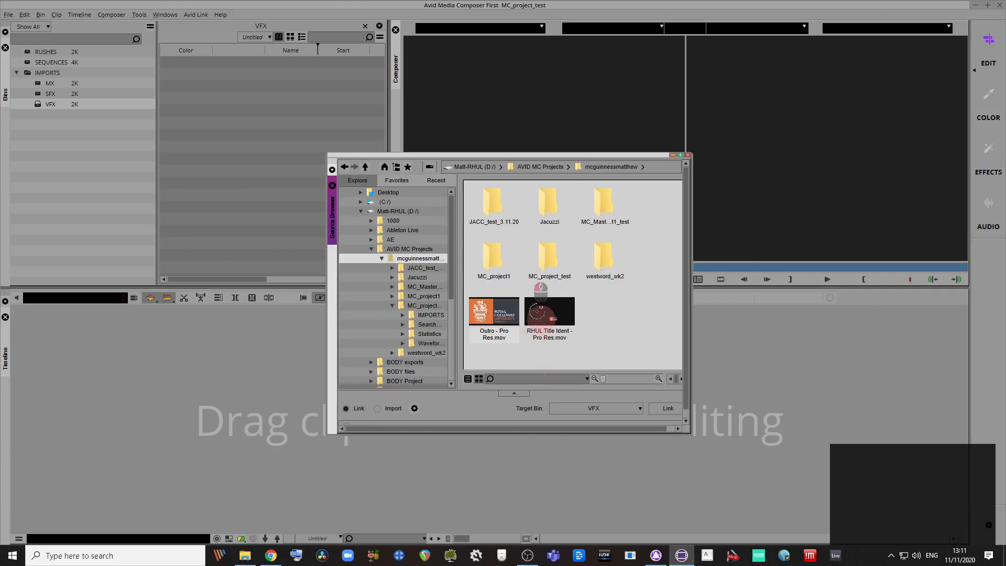
# Step: Link RHUL Title Ident - Pro Res.mov and Outro - Pro Res.mov into the VFX target bin
pyautogui.moveTo(690, 433); pyautogui.dragTo(771, 499)
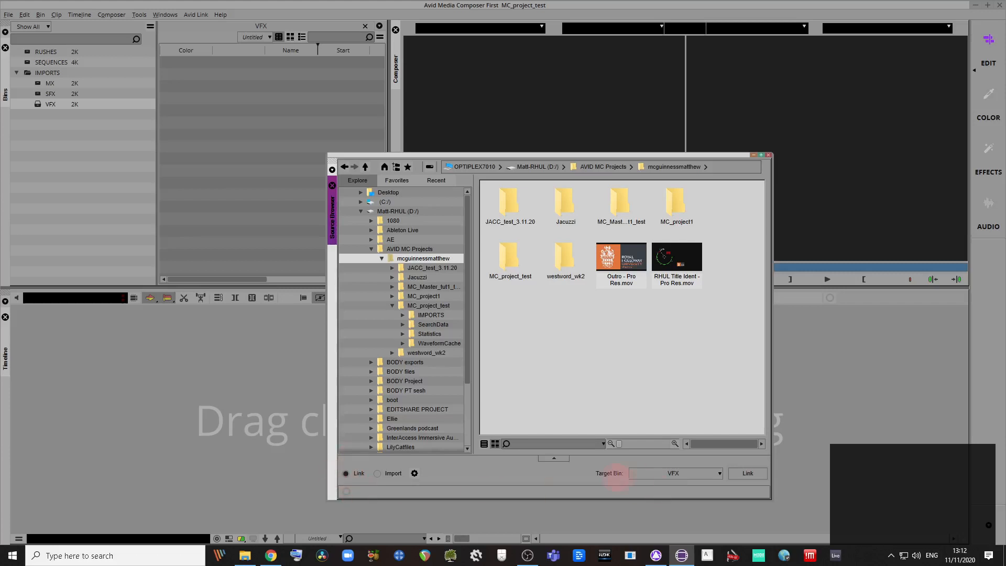
pyautogui.click(741, 474)
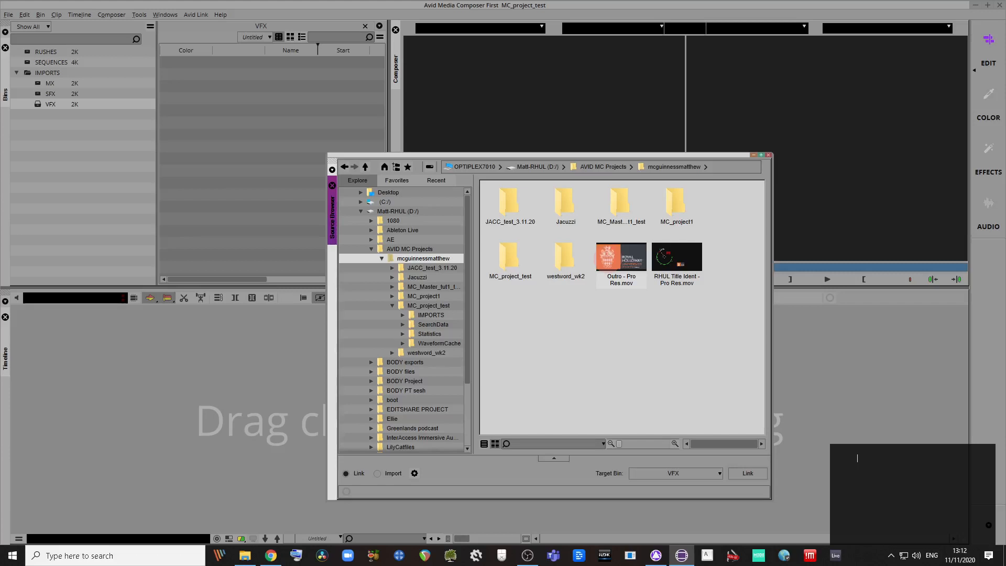
pyautogui.press('k')
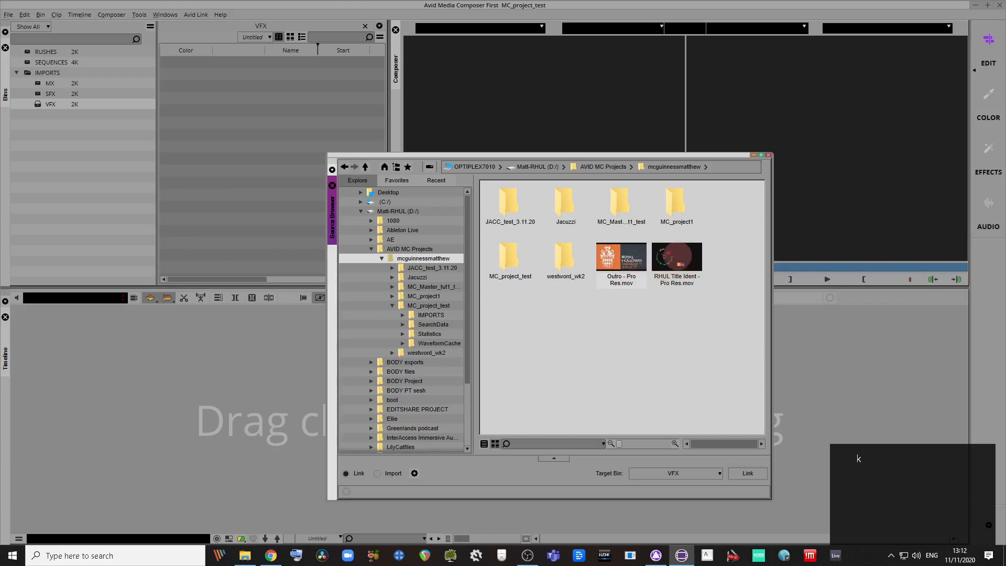
pyautogui.click(748, 473)
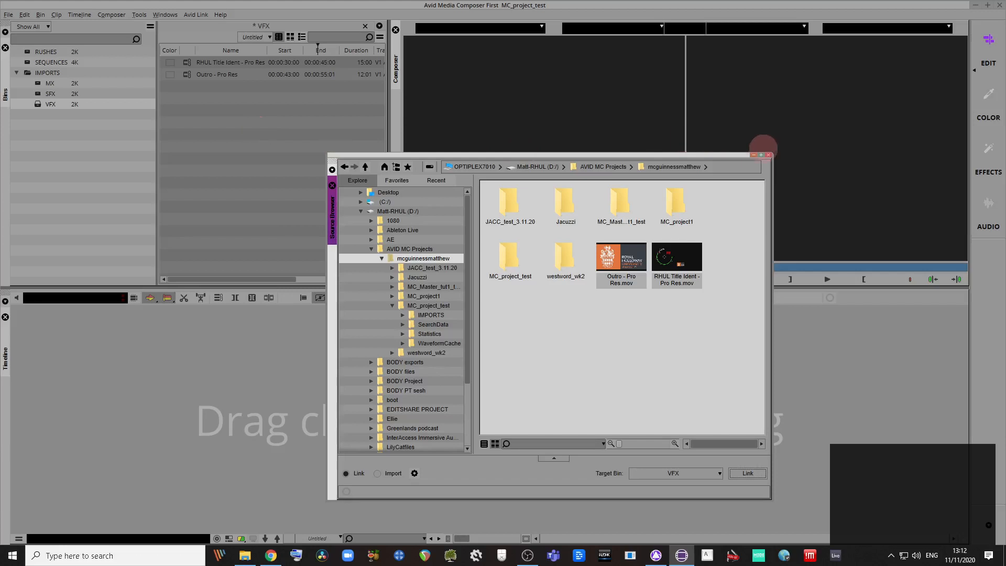
# Step: Close the Source Browser, show the VFX clips in Frame View, and open the RUSHES bin
pyautogui.click(768, 156)
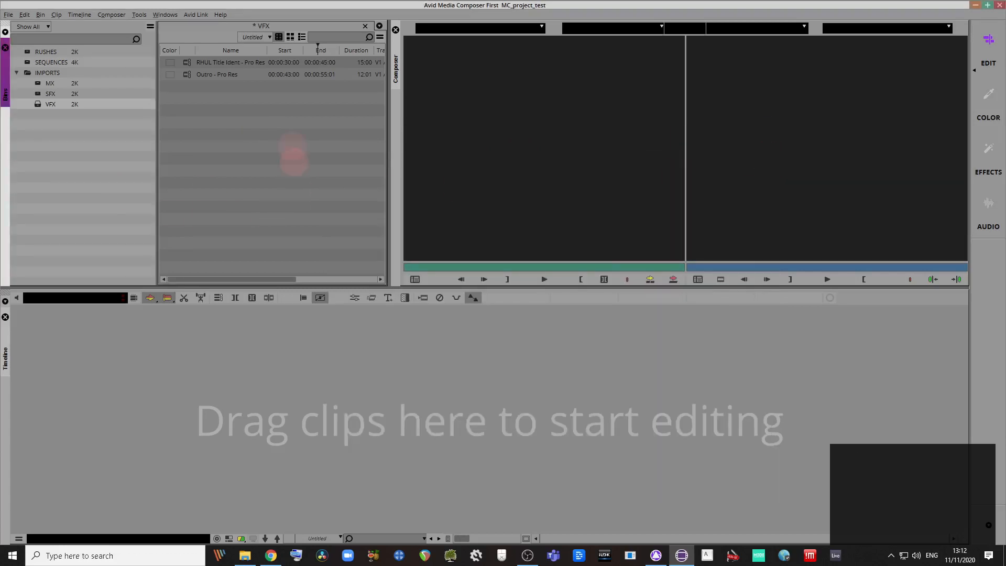
pyautogui.click(290, 37)
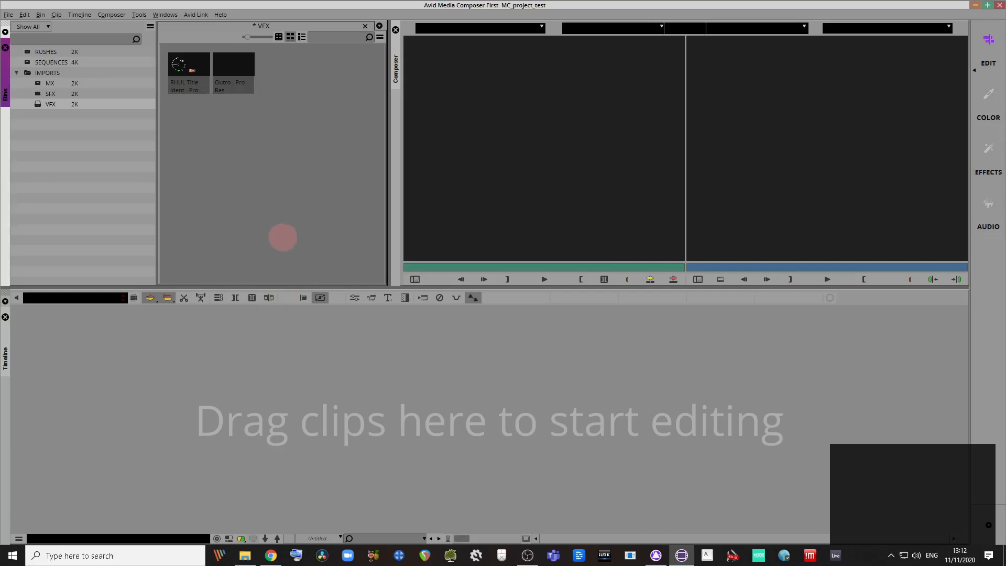
pyautogui.hotkey('ctrl', 'l')
pyautogui.hotkey('ctrl', 'l')
pyautogui.hotkey('ctrl', 'l')
pyautogui.hotkey('ctrl', 'l')
pyautogui.hotkey('ctrl', 'l')
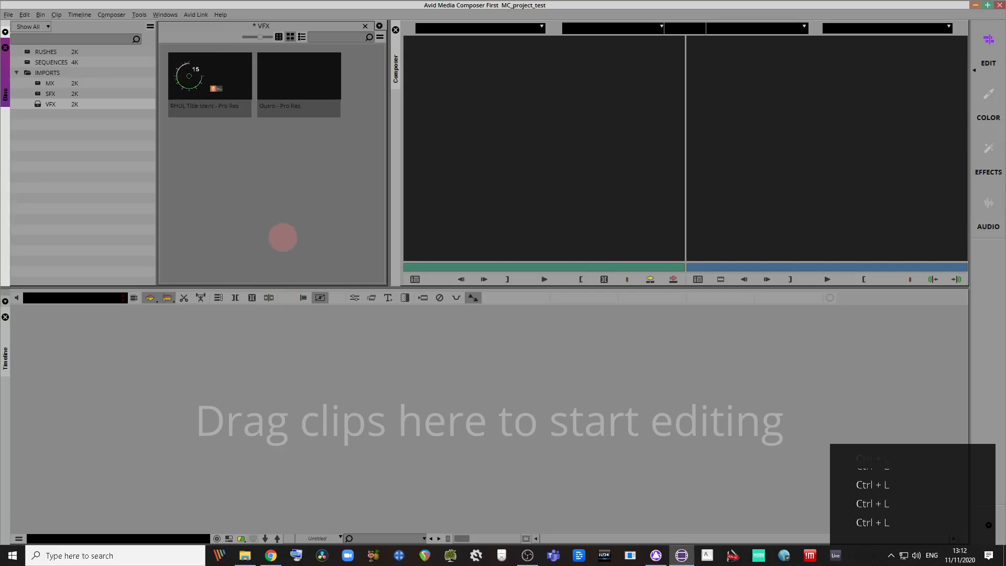
pyautogui.hotkey('ctrl', 'k')
pyautogui.hotkey('ctrl', 'k')
pyautogui.hotkey('ctrl', 'k')
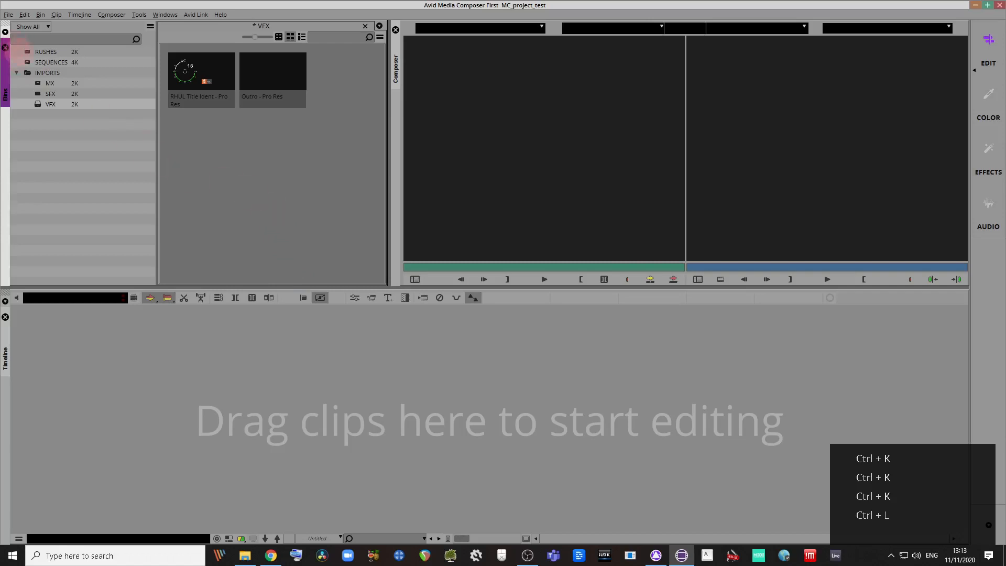
pyautogui.doubleClick(46, 52)
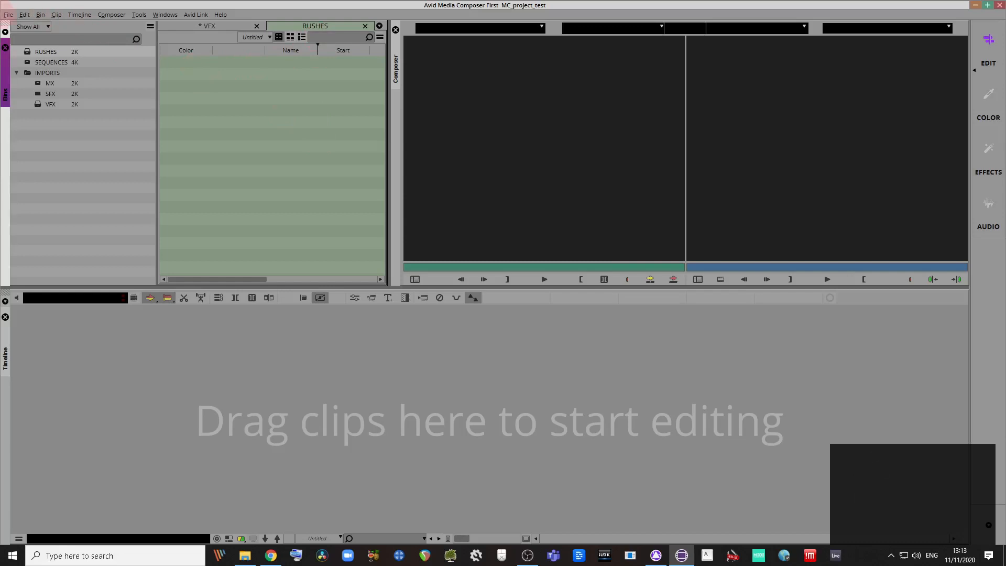
# Step: Open the Jacuzzi folder in the Source Browser and select all its files
pyautogui.click(8, 14)
pyautogui.moveTo(120, 151)
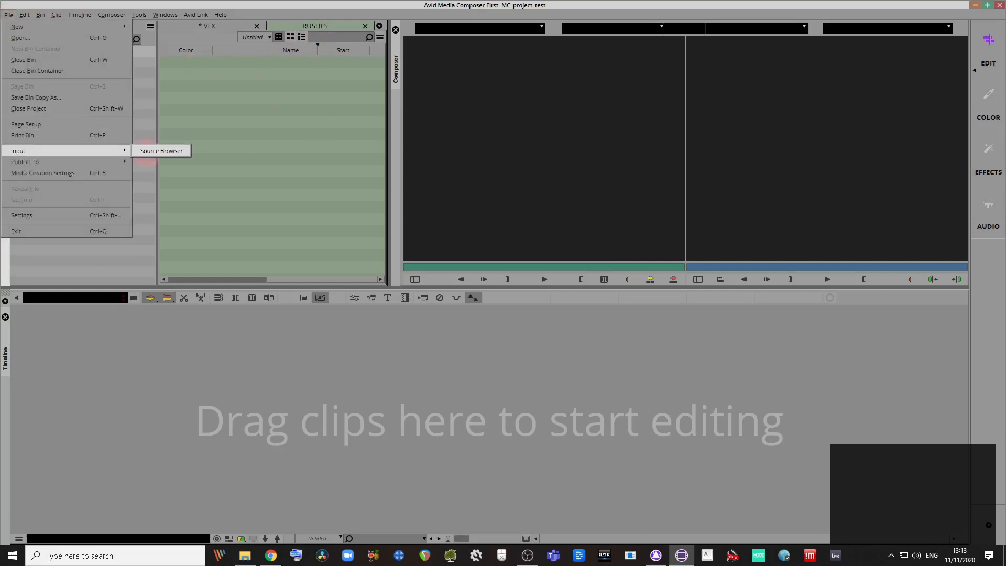
pyautogui.click(152, 151)
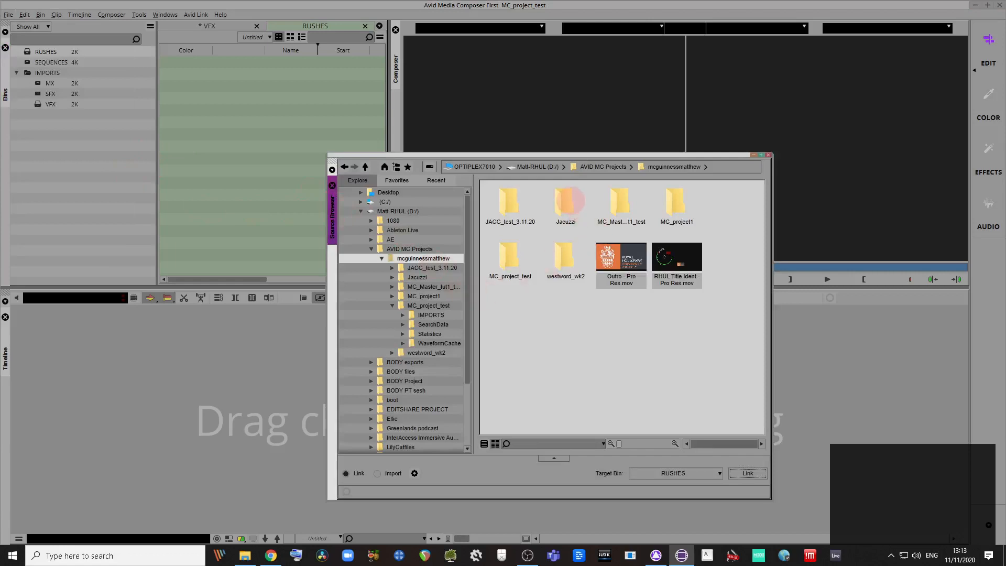
pyautogui.doubleClick(566, 203)
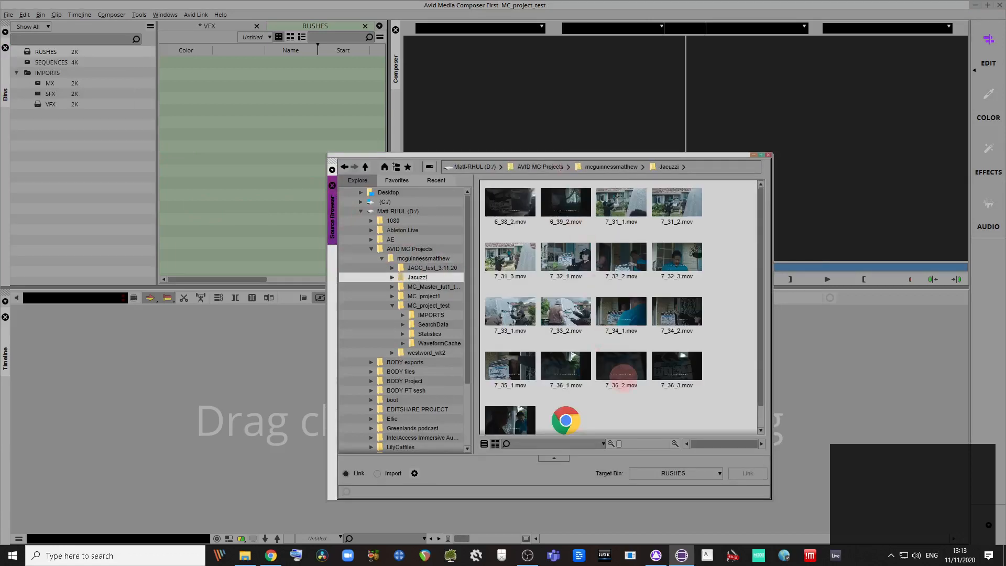
pyautogui.scroll(-1, 624, 373)
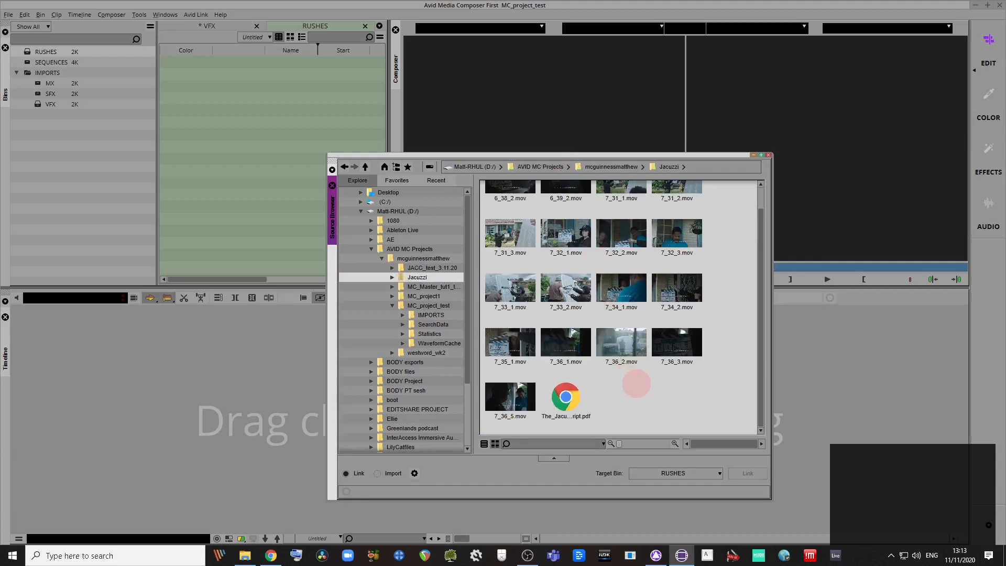
pyautogui.scroll(1, 625, 378)
pyautogui.hotkey('ctrl', 'a')
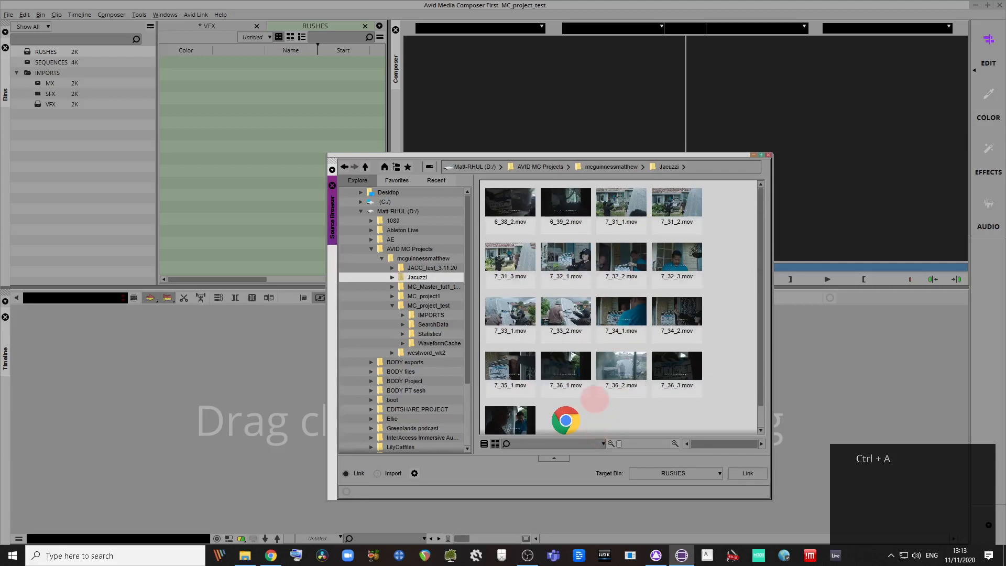
# Step: Link the .mov rushes into the RUSHES bin, skipping the PDF script, and close the browser
pyautogui.scroll(-1, 593, 398)
pyautogui.scroll(1, 651, 374)
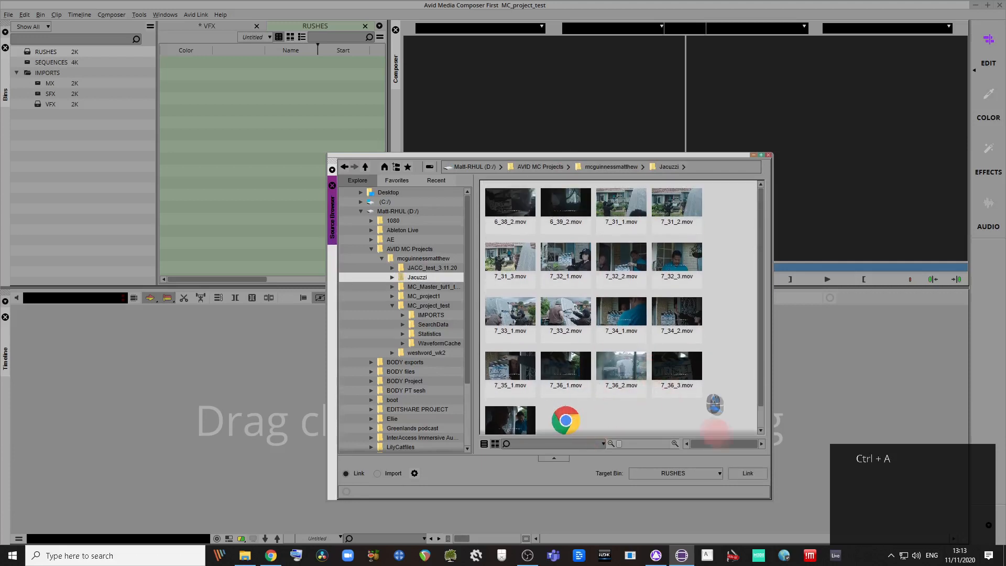
pyautogui.click(742, 473)
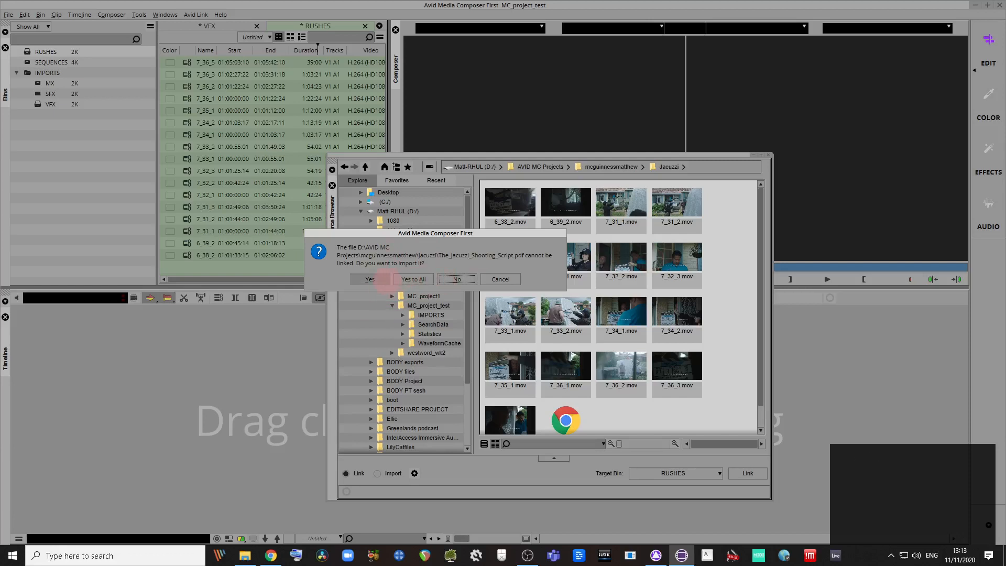
pyautogui.click(456, 278)
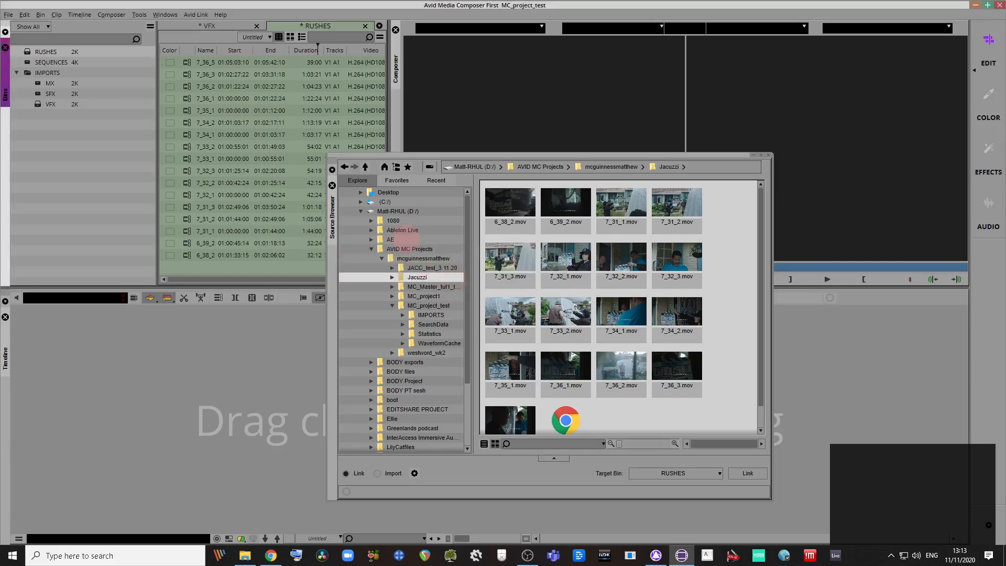
pyautogui.click(769, 156)
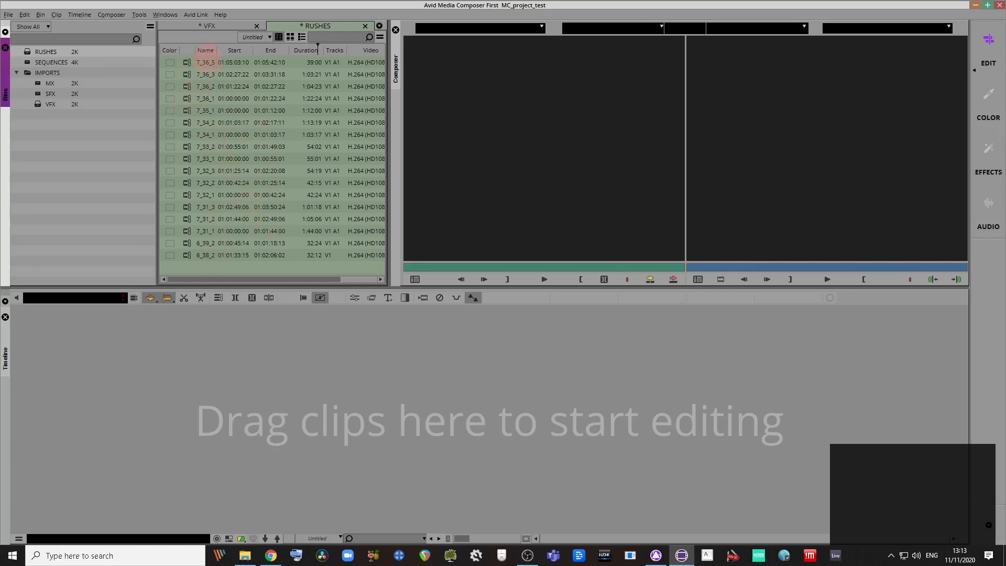
pyautogui.click(206, 50)
pyautogui.rightClick(206, 49)
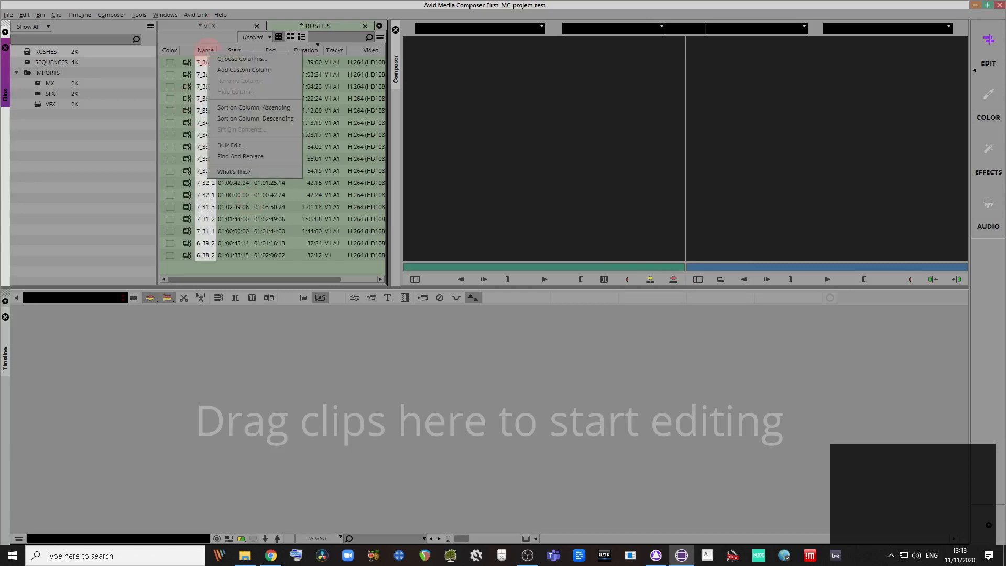
# Step: Sort the RUSHES clips by Name in ascending order and switch the bin to Frame view
pyautogui.click(254, 108)
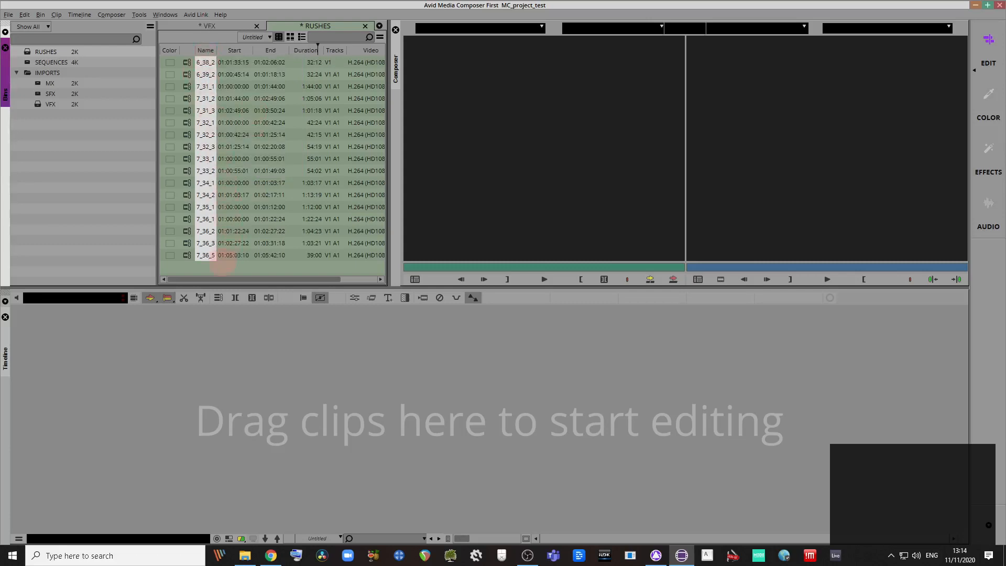
pyautogui.click(290, 37)
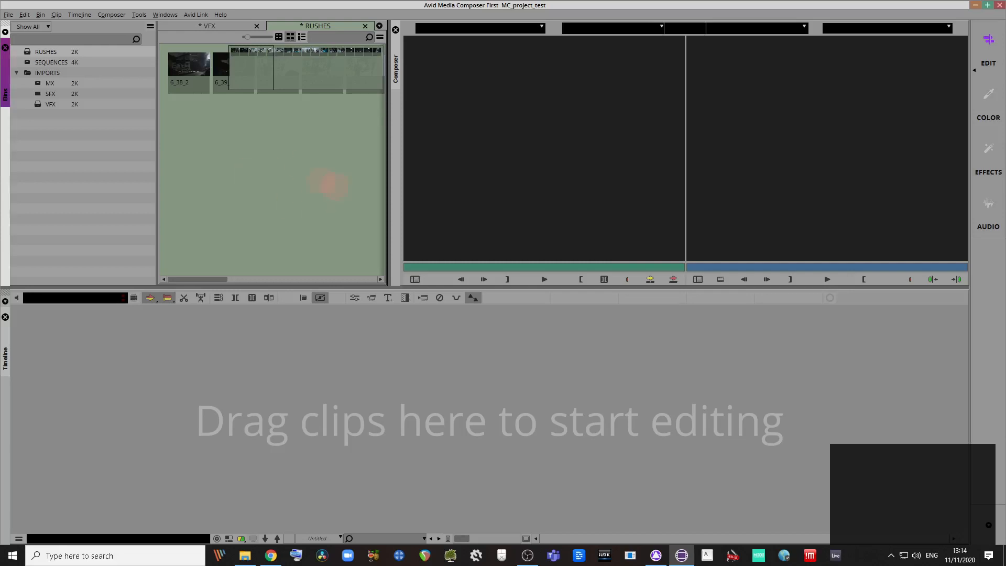
pyautogui.rightClick(303, 167)
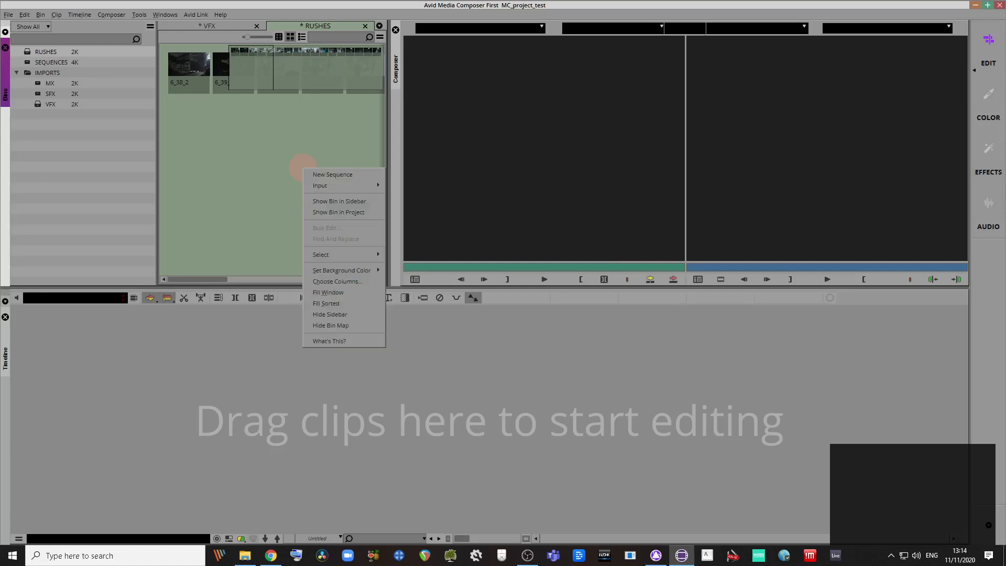
pyautogui.click(293, 162)
pyautogui.rightClick(294, 164)
pyautogui.rightClick(300, 151)
pyautogui.click(288, 159)
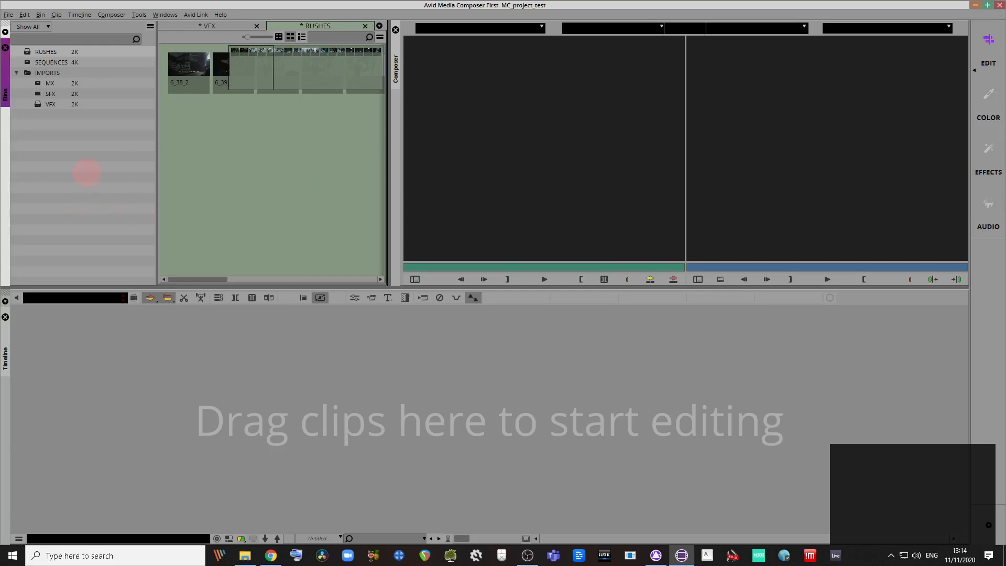
pyautogui.rightClick(87, 173)
pyautogui.rightClick(671, 365)
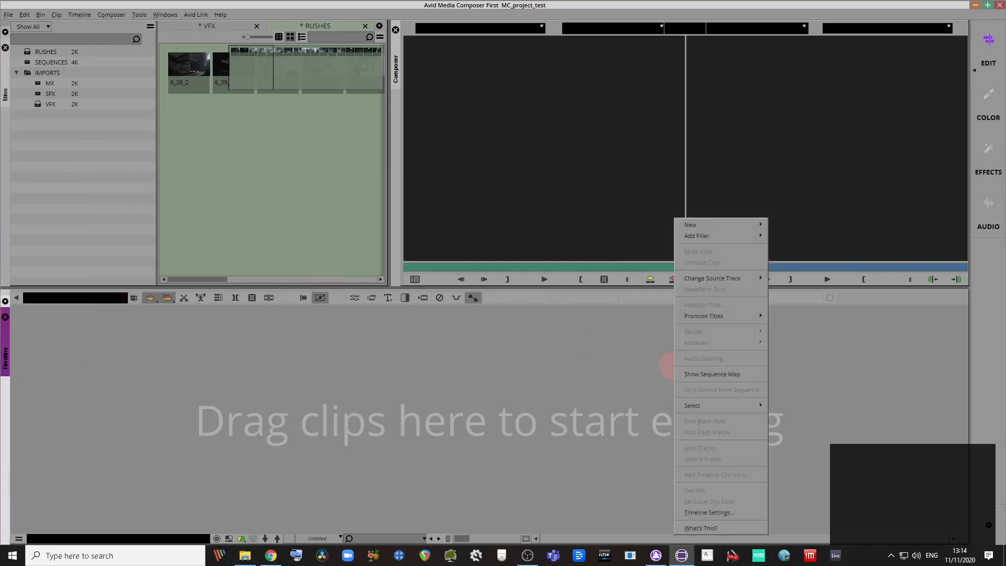
pyautogui.rightClick(783, 151)
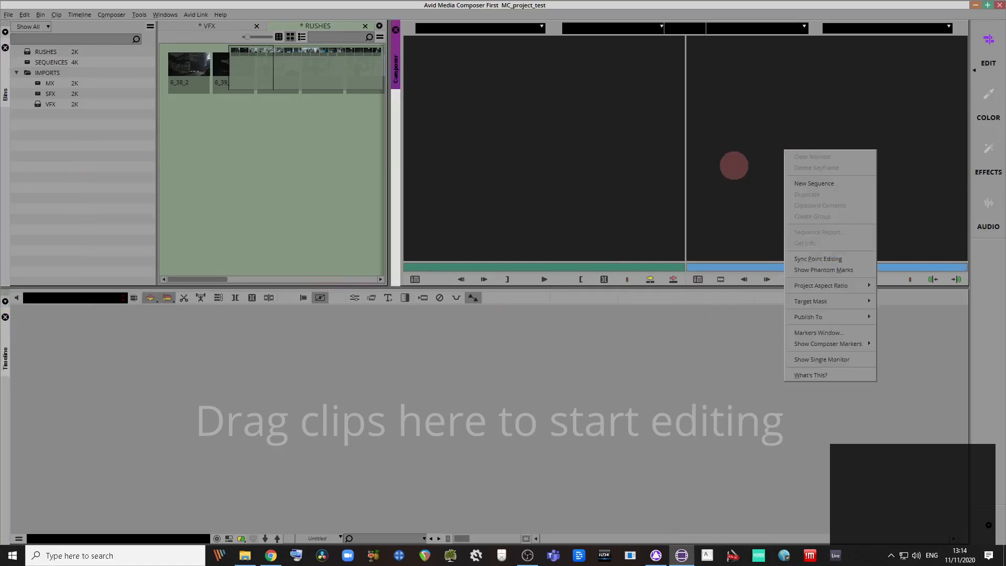
pyautogui.rightClick(625, 150)
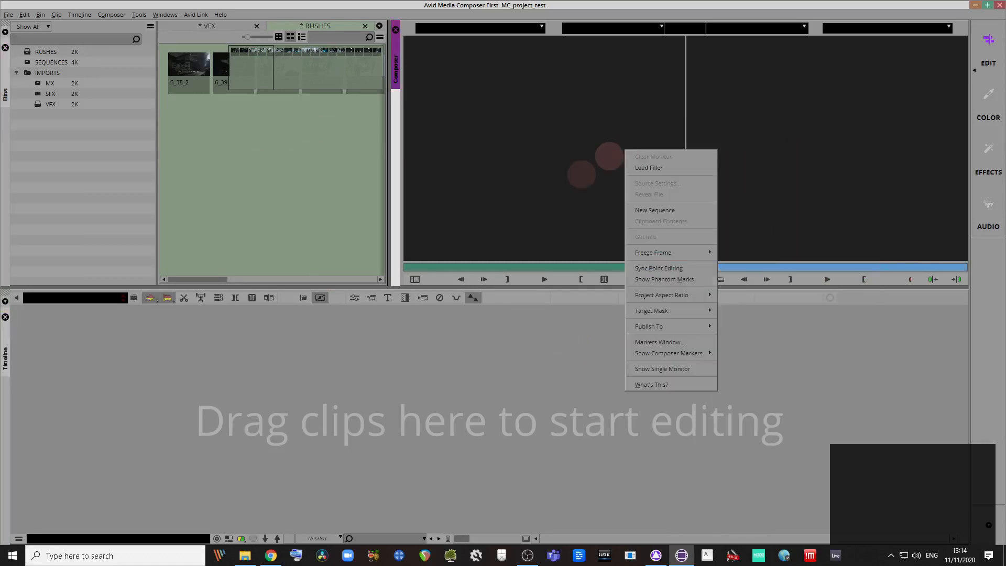
pyautogui.rightClick(111, 205)
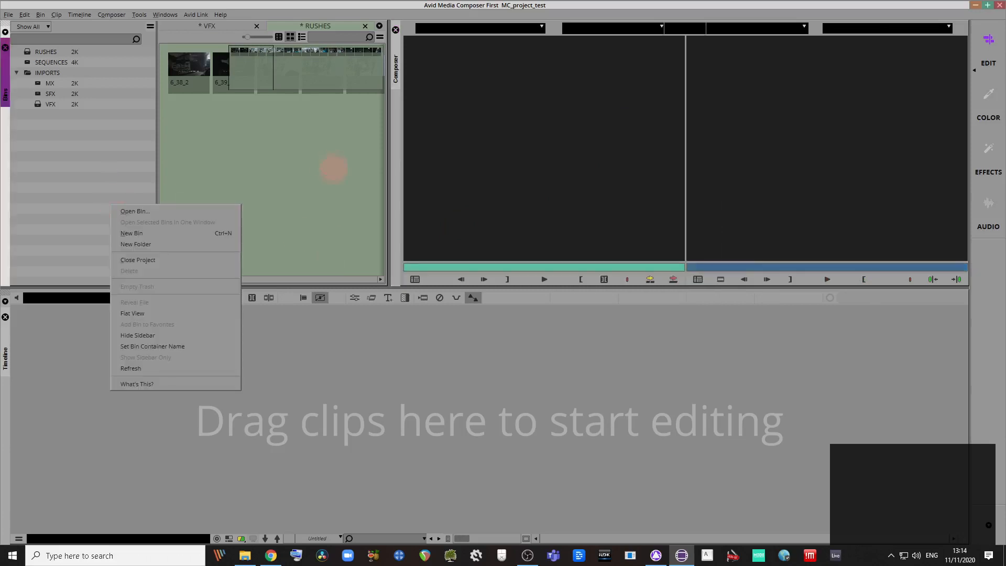
pyautogui.rightClick(329, 182)
pyautogui.rightClick(571, 150)
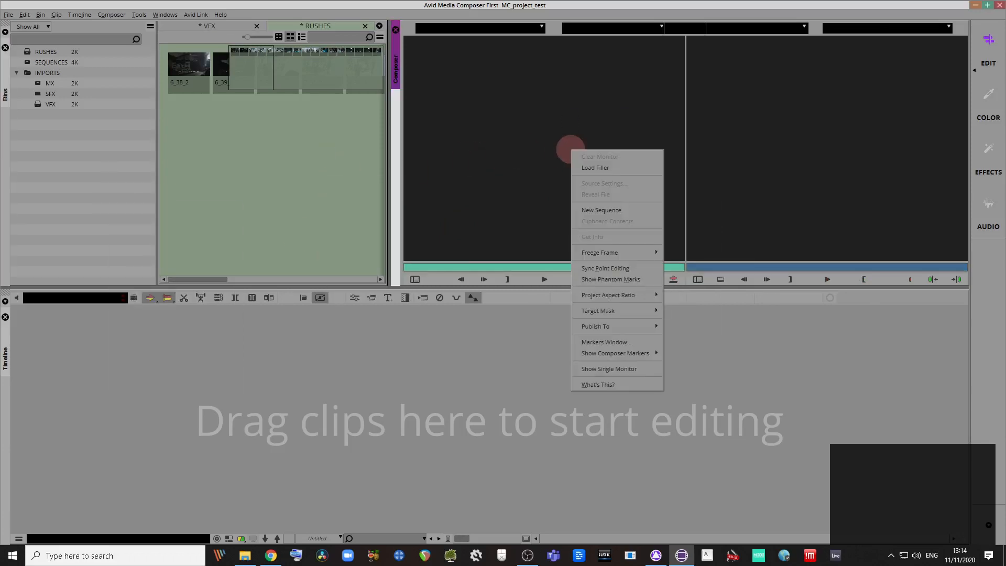
pyautogui.rightClick(788, 148)
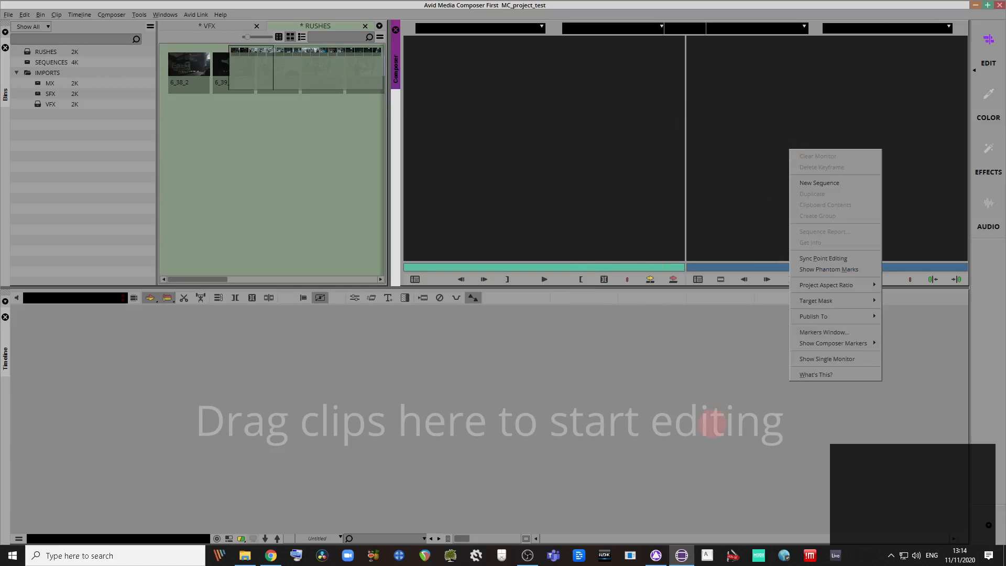
pyautogui.rightClick(712, 423)
pyautogui.moveTo(770, 225)
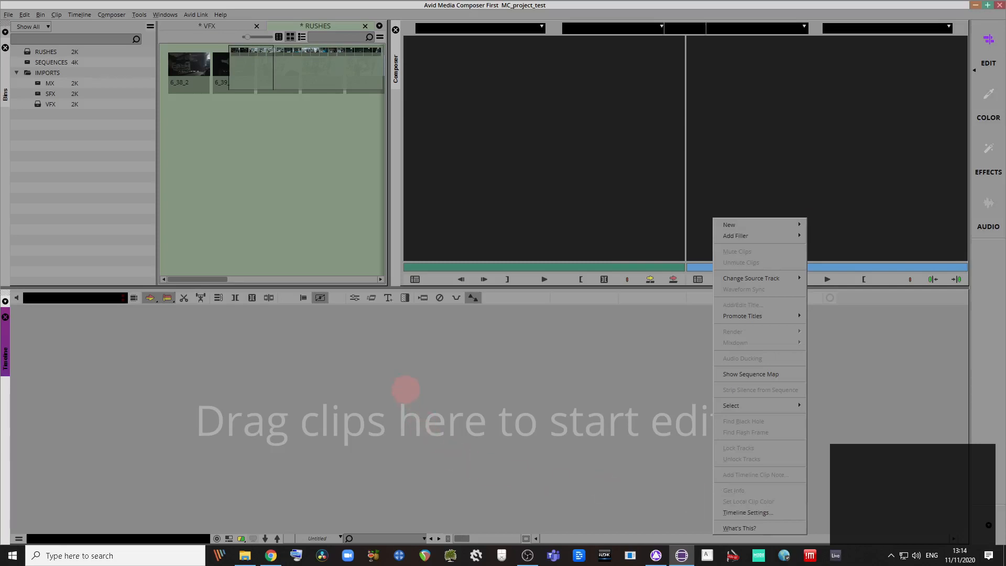
pyautogui.click(395, 388)
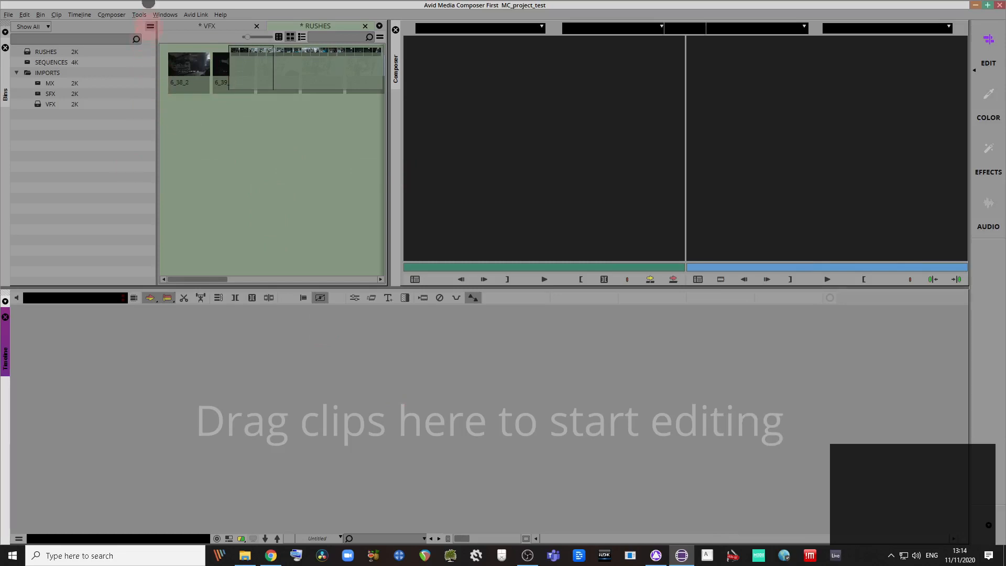
pyautogui.click(150, 27)
pyautogui.click(150, 26)
pyautogui.click(151, 26)
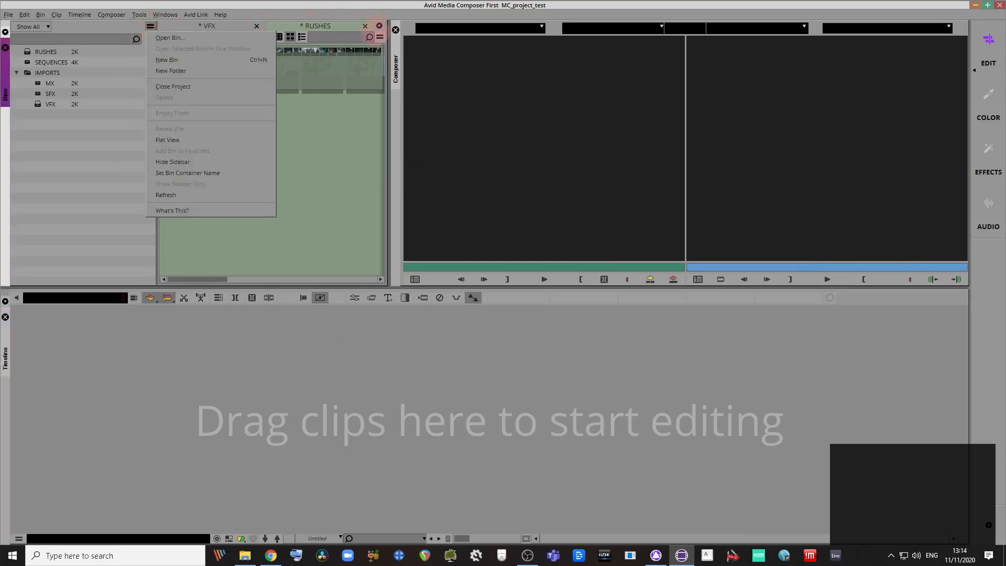
pyautogui.click(380, 37)
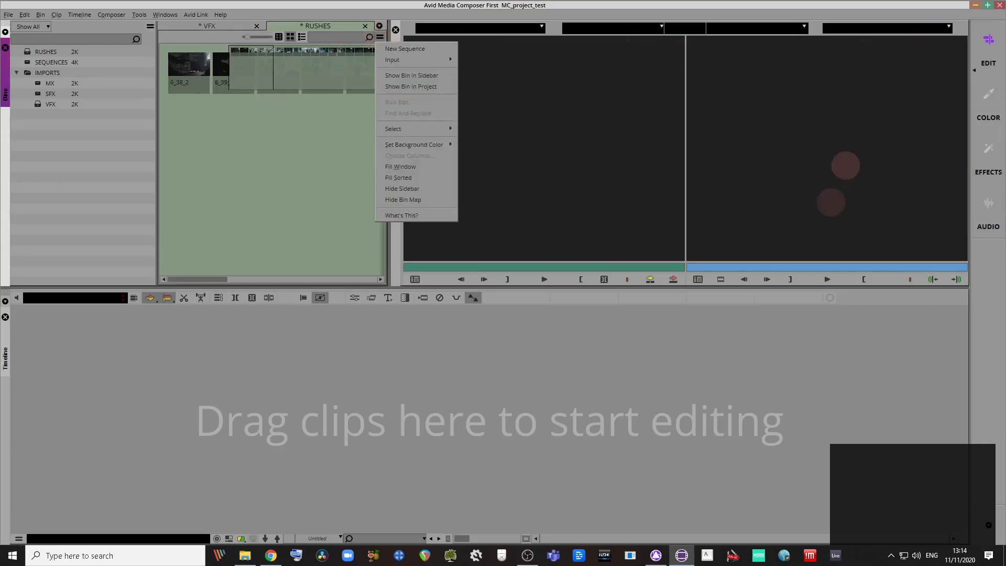
pyautogui.click(19, 538)
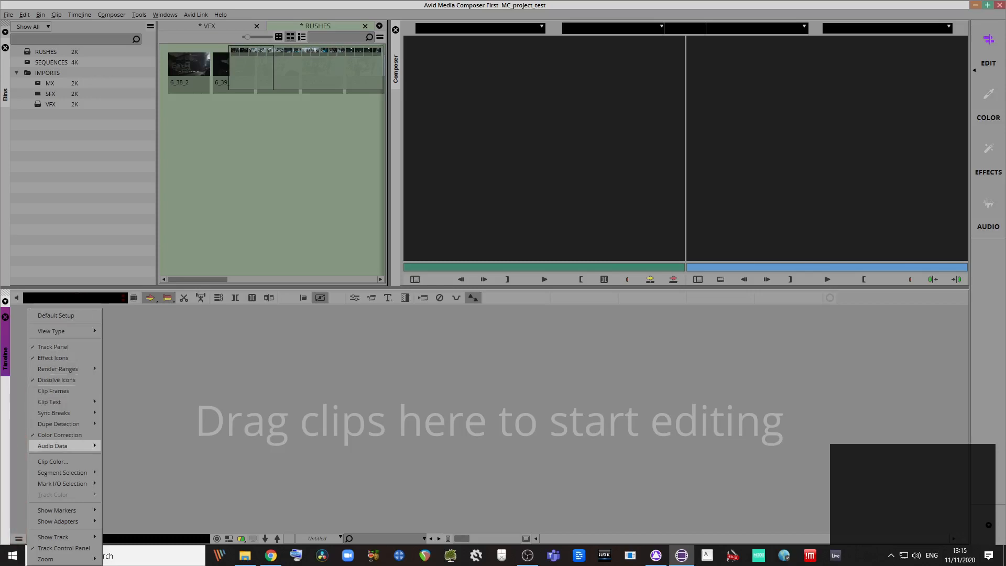
pyautogui.click(248, 464)
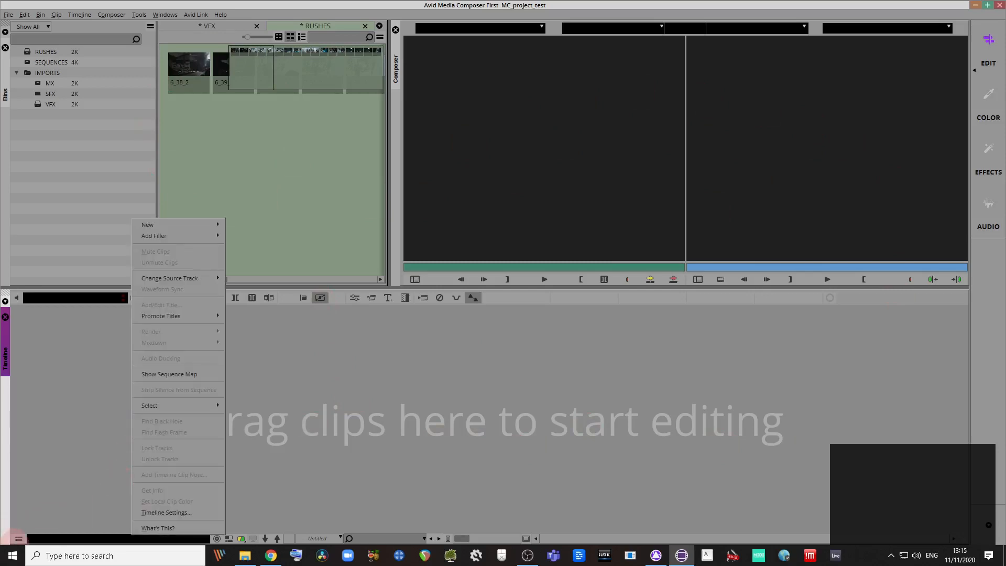
pyautogui.click(19, 539)
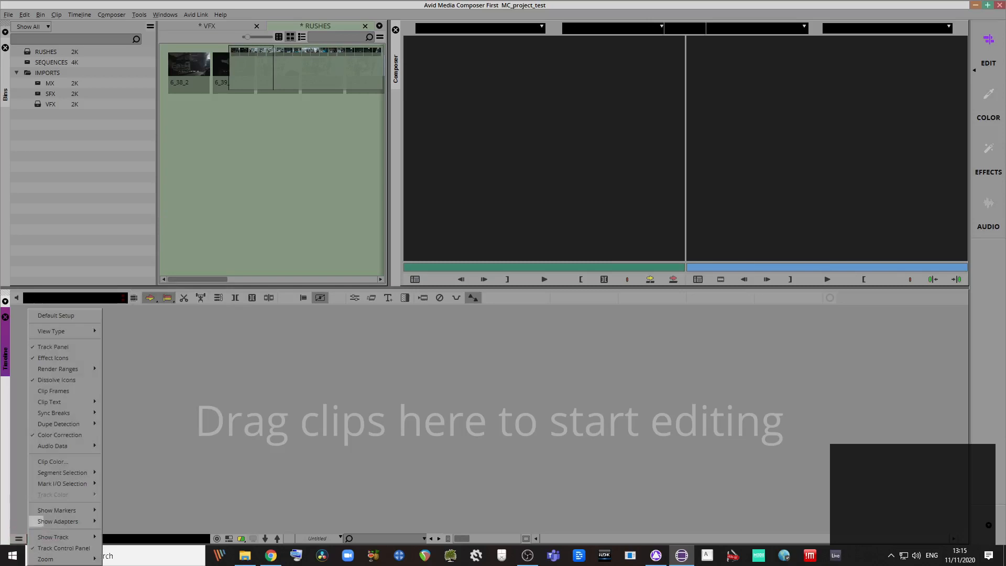
pyautogui.click(341, 388)
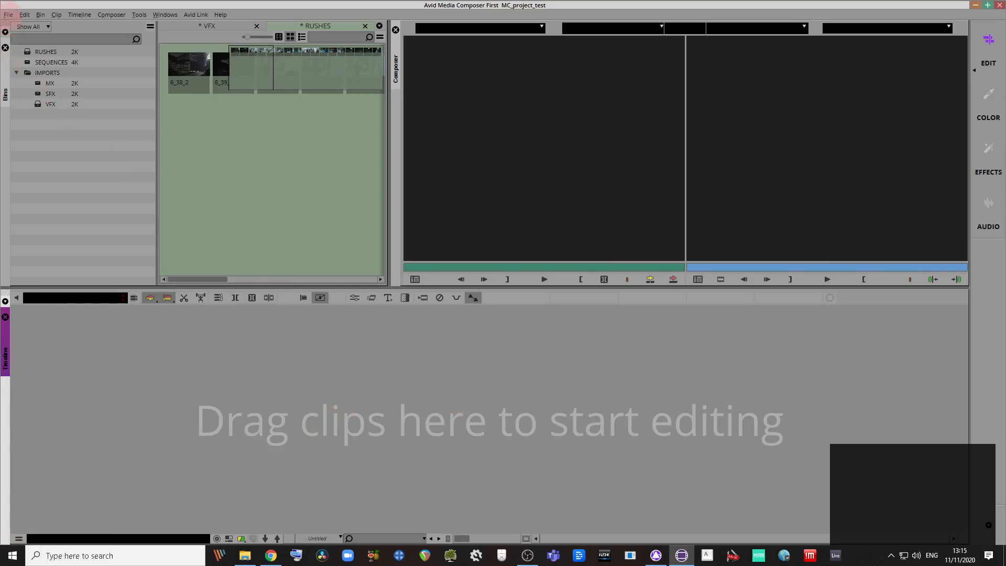
# Step: Open File > Settings on the User tab and centre the Settings window on screen
pyautogui.click(9, 14)
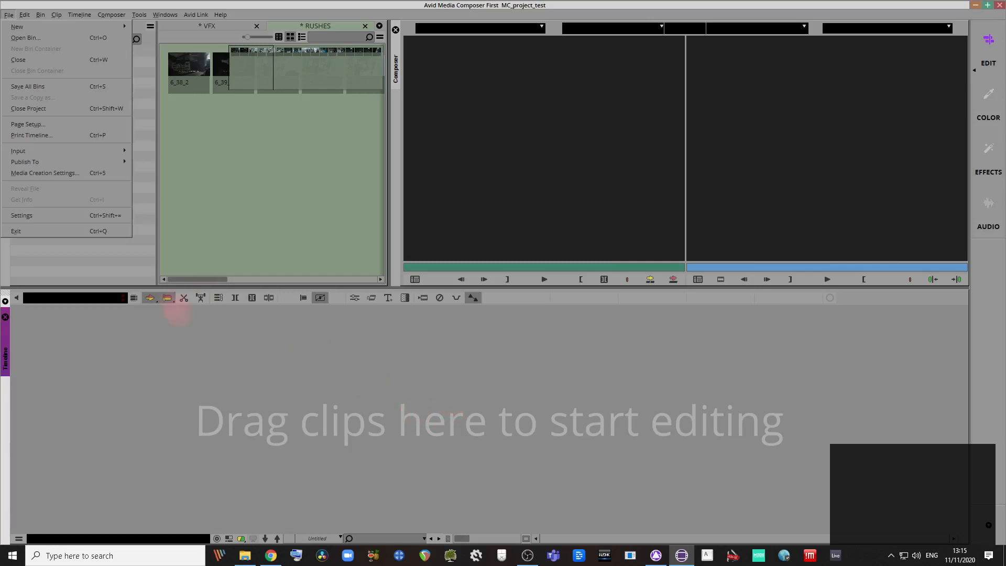
pyautogui.click(113, 216)
pyautogui.moveTo(454, 103); pyautogui.dragTo(276, 179)
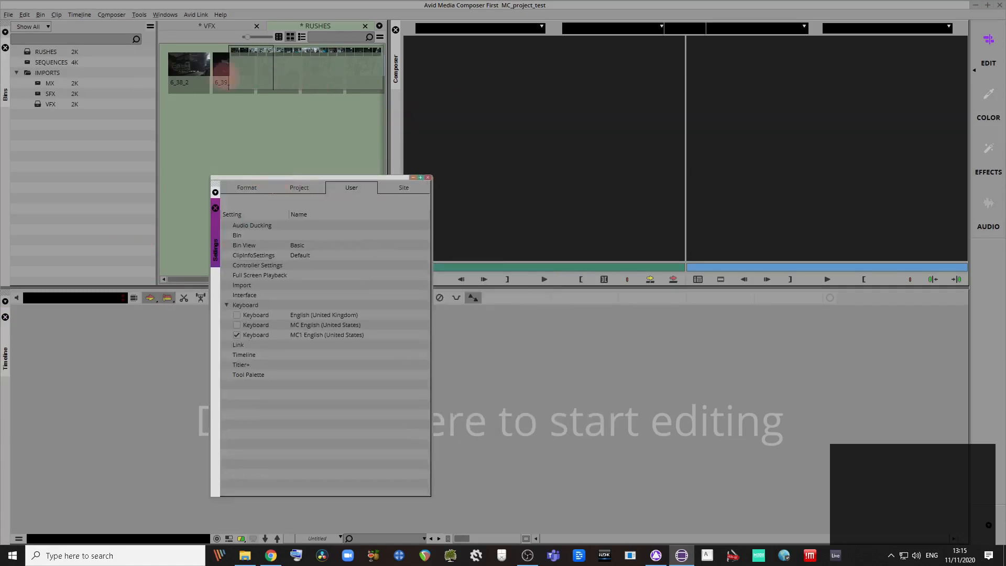
pyautogui.moveTo(289, 178); pyautogui.dragTo(381, 162)
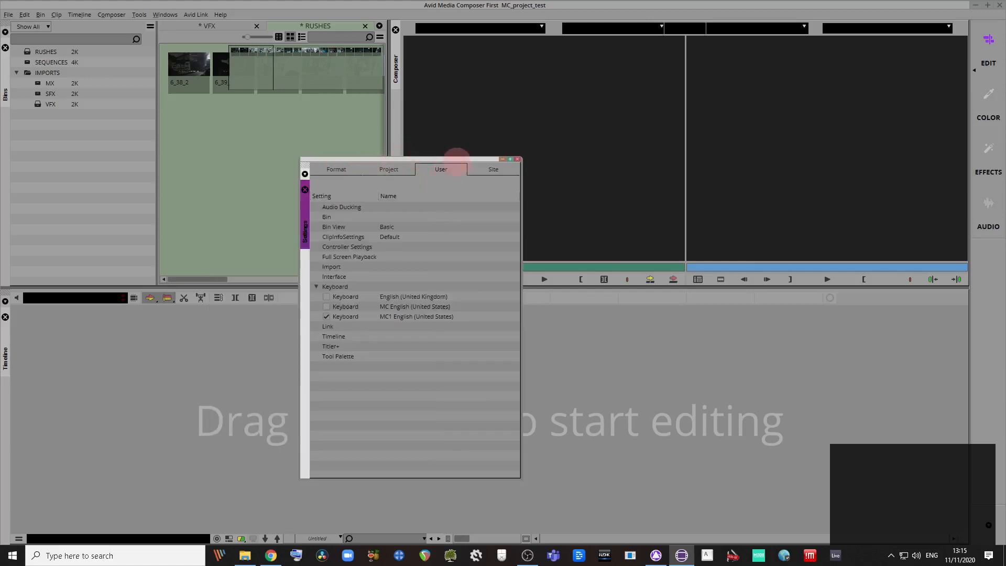
pyautogui.moveTo(459, 157); pyautogui.dragTo(450, 169)
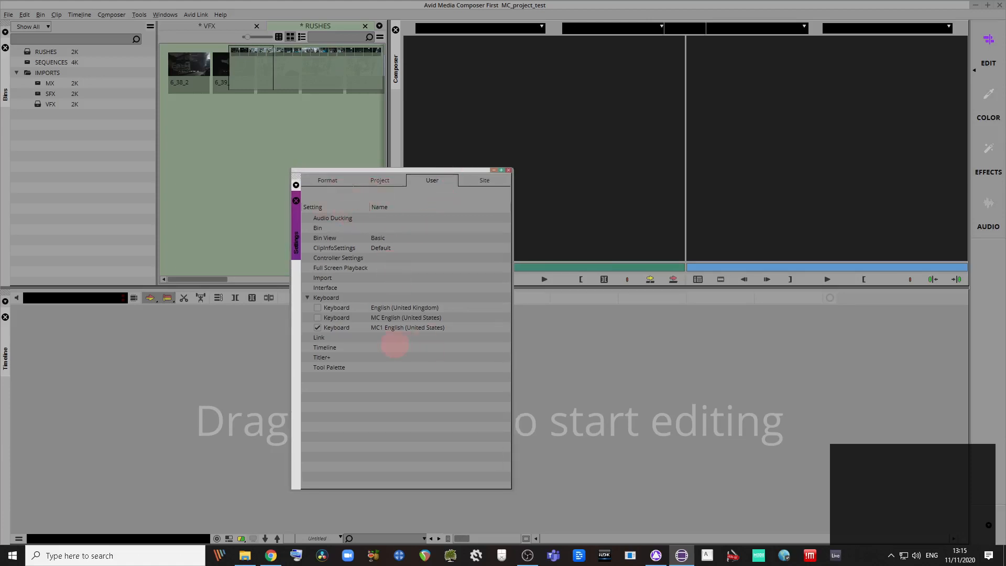
pyautogui.moveTo(425, 171); pyautogui.dragTo(406, 180)
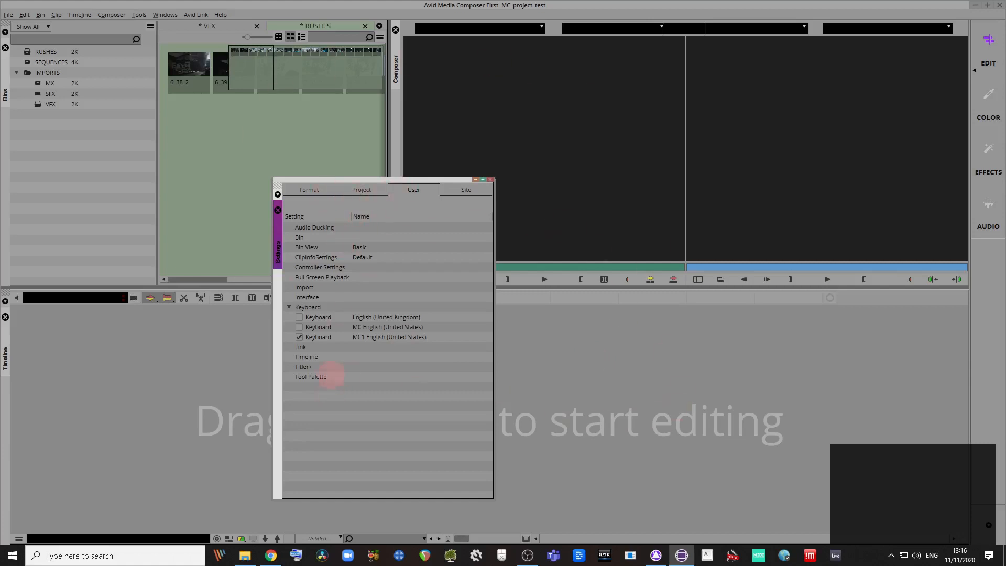
# Step: Open the MC1 English (United States) keyboard map, reposition it, and bring up the Command Palette
pyautogui.doubleClick(317, 337)
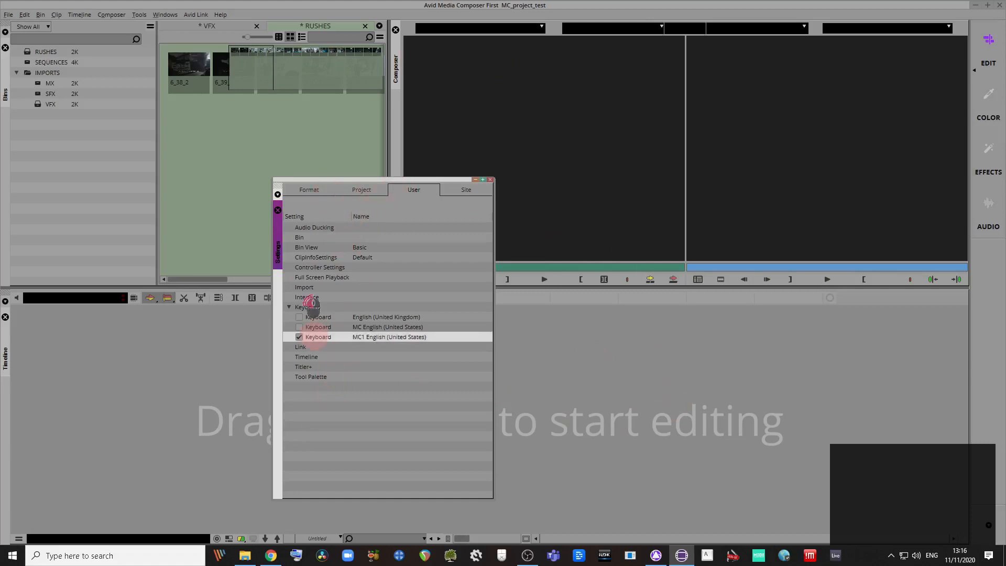
pyautogui.moveTo(408, 212); pyautogui.dragTo(603, 212)
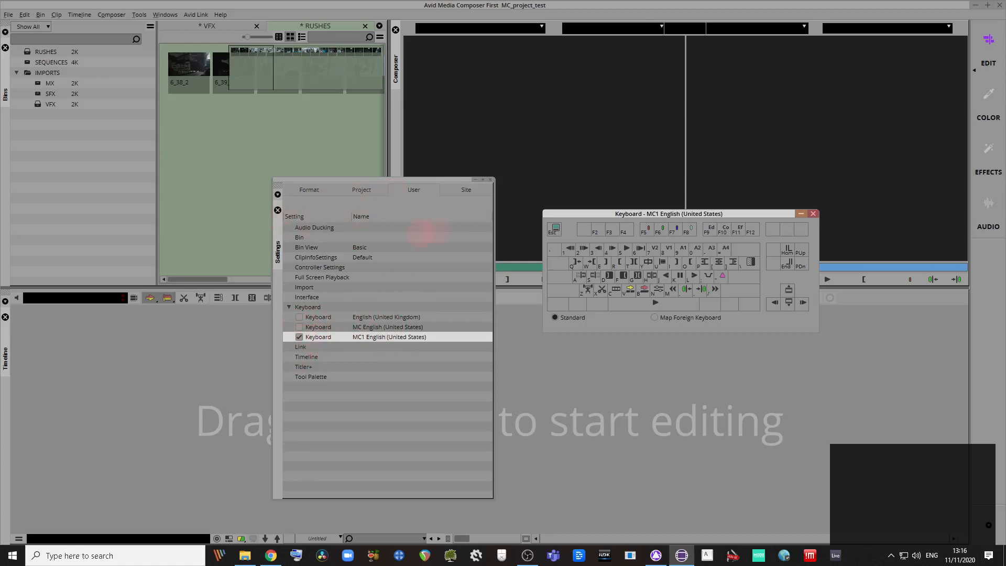
pyautogui.moveTo(649, 214); pyautogui.dragTo(608, 231)
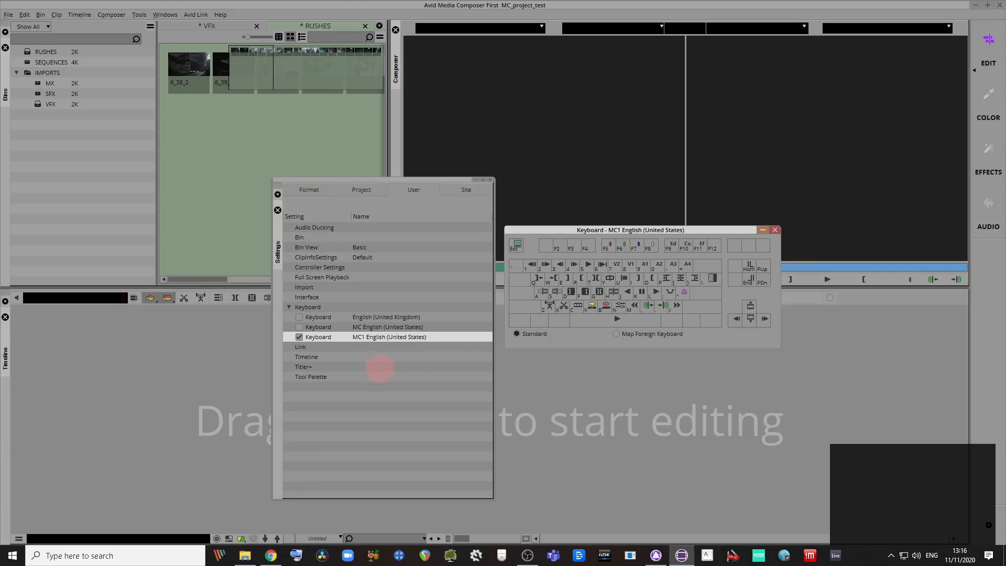
pyautogui.hotkey('ctrl', '3')
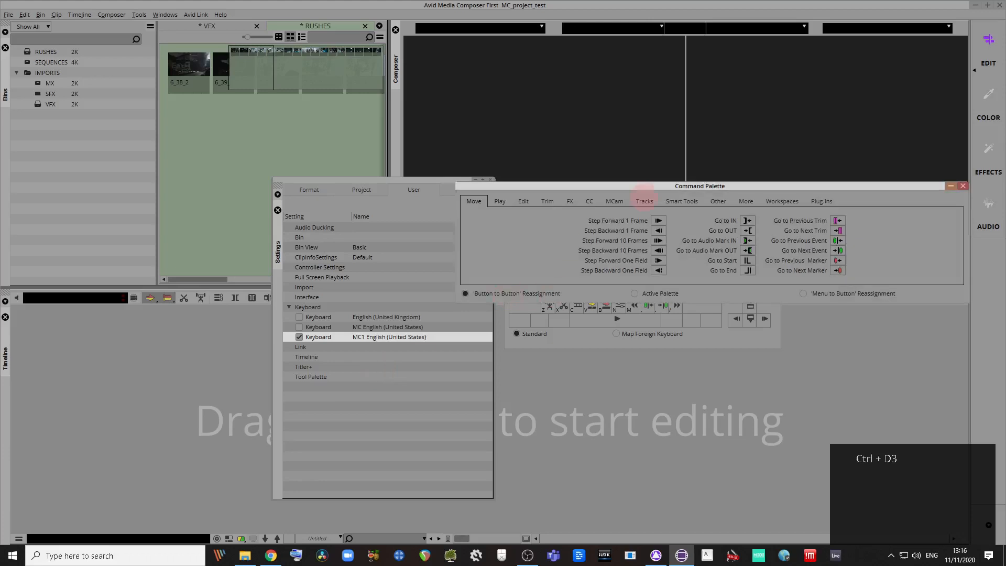
# Step: Drag Go to Previous Event and Go to Next Event (period key) from the Command Palette onto keys
pyautogui.moveTo(665, 187); pyautogui.dragTo(445, 400)
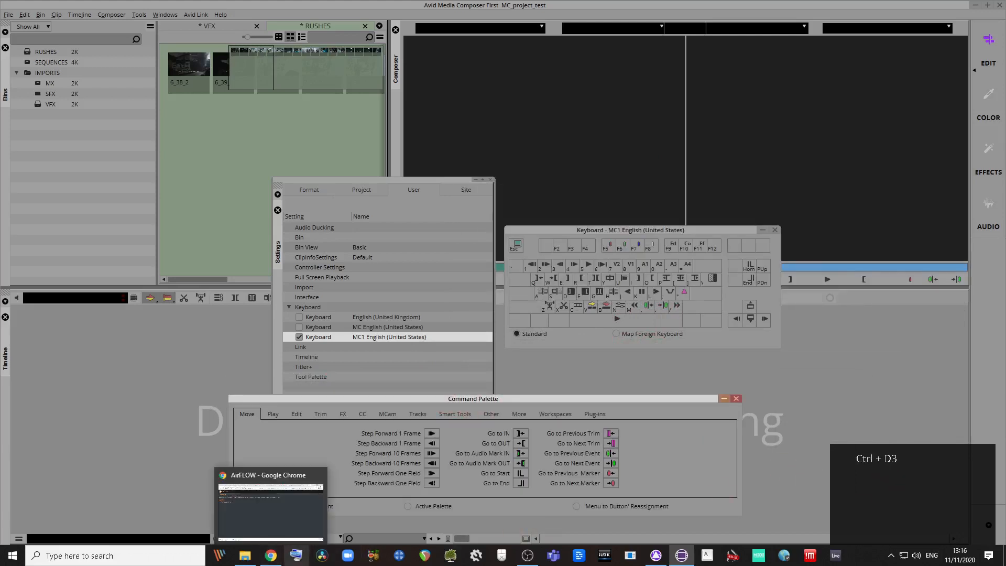
pyautogui.moveTo(625, 403); pyautogui.dragTo(673, 397)
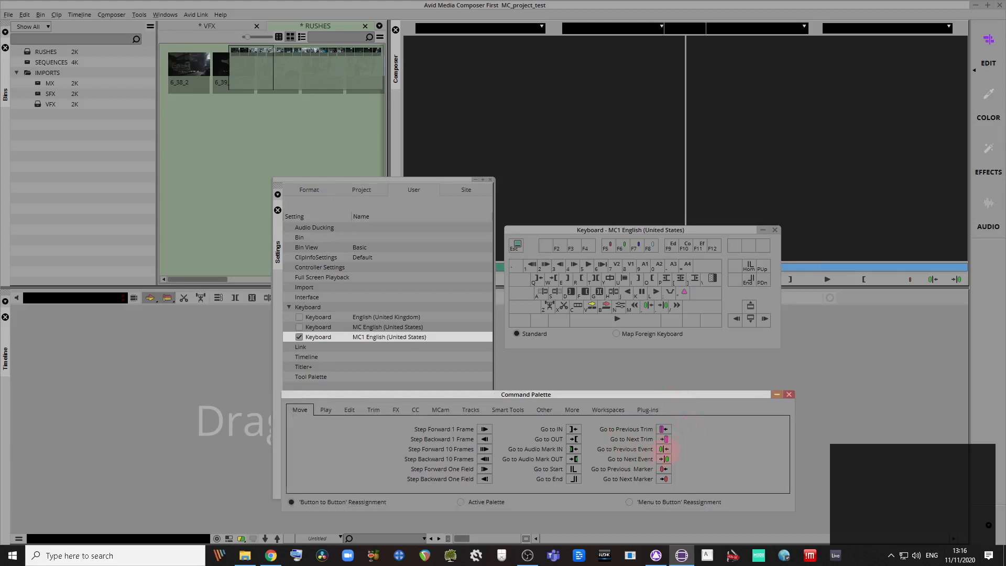
pyautogui.moveTo(665, 449); pyautogui.dragTo(646, 286)
pyautogui.moveTo(666, 459); pyautogui.dragTo(662, 309)
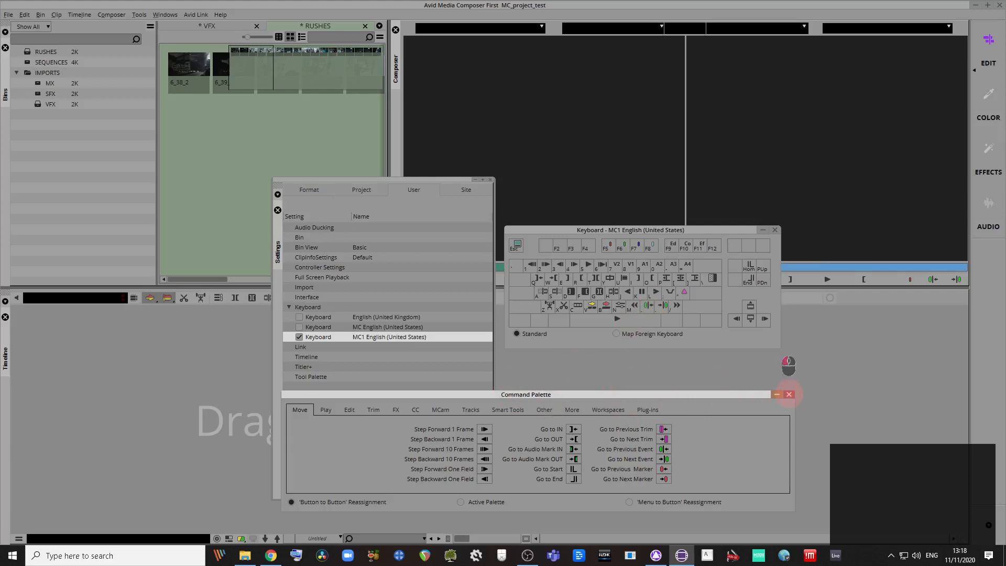
# Step: Close the Command Palette and Settings window, leaving the keyboard map at the lower right
pyautogui.click(789, 394)
pyautogui.moveTo(550, 228); pyautogui.dragTo(841, 298)
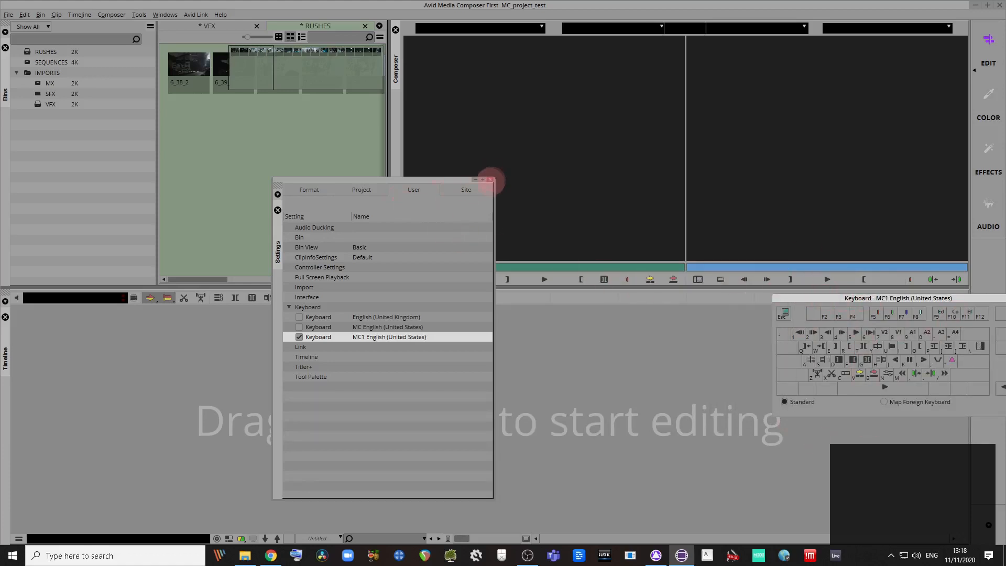
pyautogui.click(490, 179)
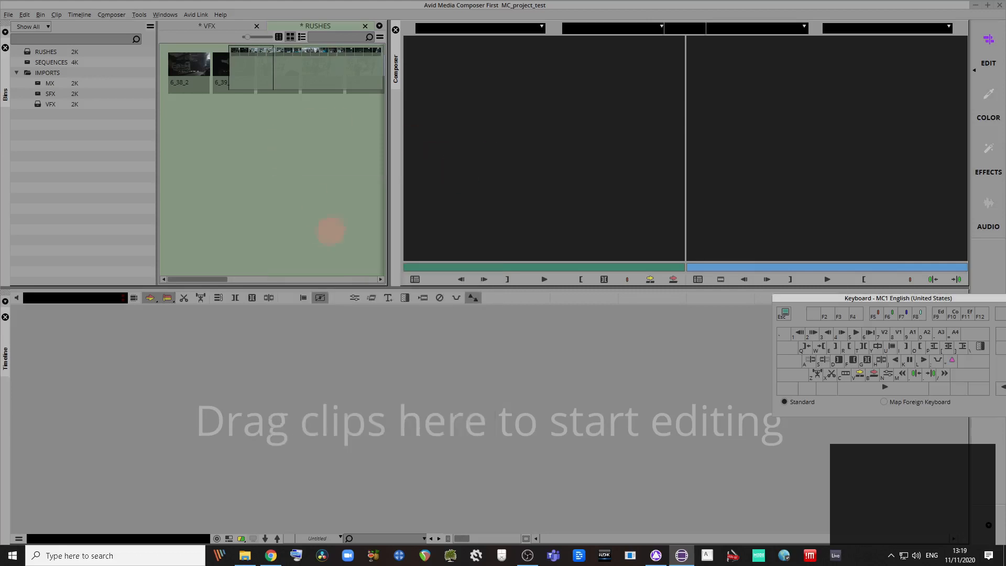
# Step: Hide the bin map and fit all clip thumbnails in the RUSHES bin
pyautogui.rightClick(336, 211)
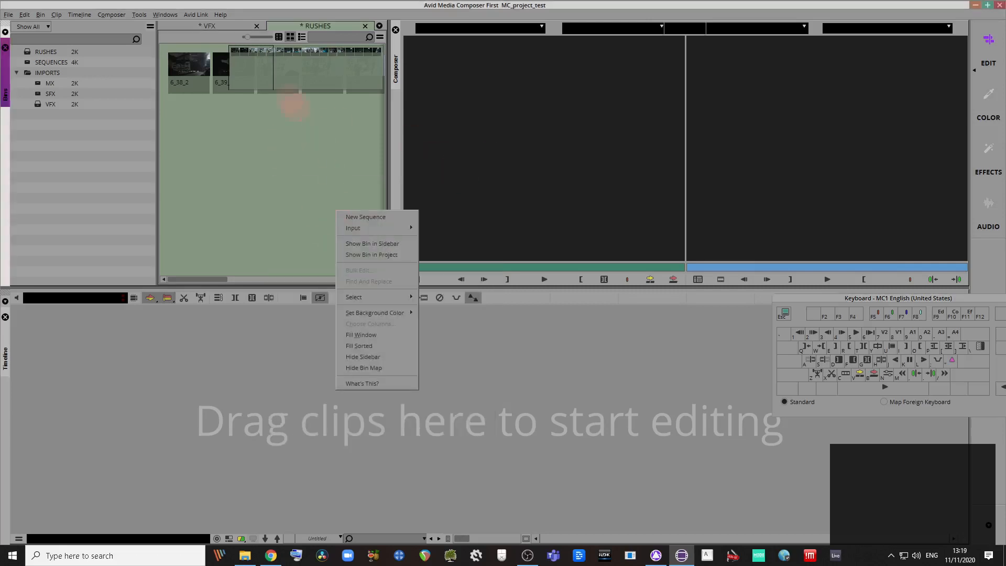
pyautogui.moveTo(275, 72); pyautogui.dragTo(225, 69)
pyautogui.moveTo(307, 77); pyautogui.dragTo(237, 93)
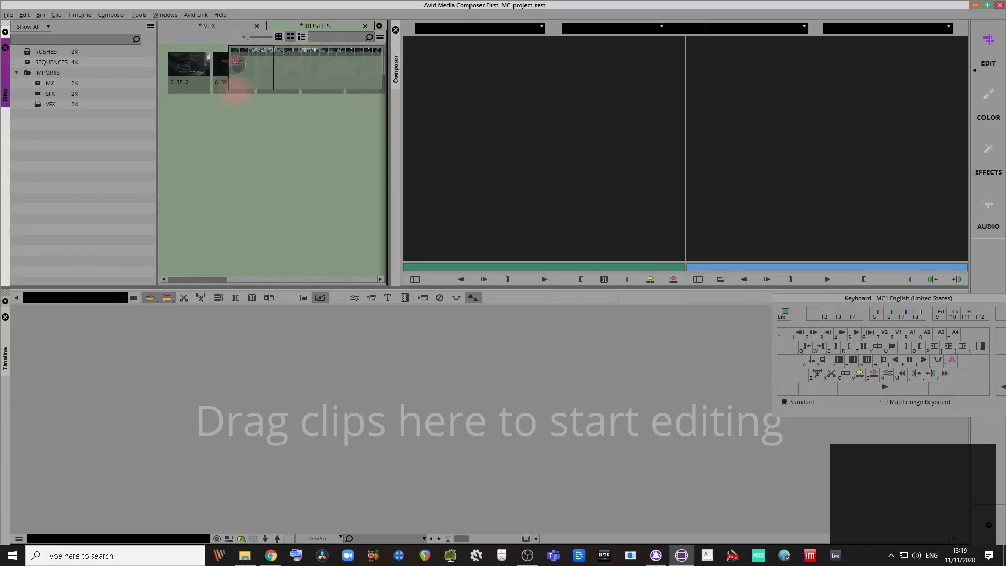
pyautogui.rightClick(289, 247)
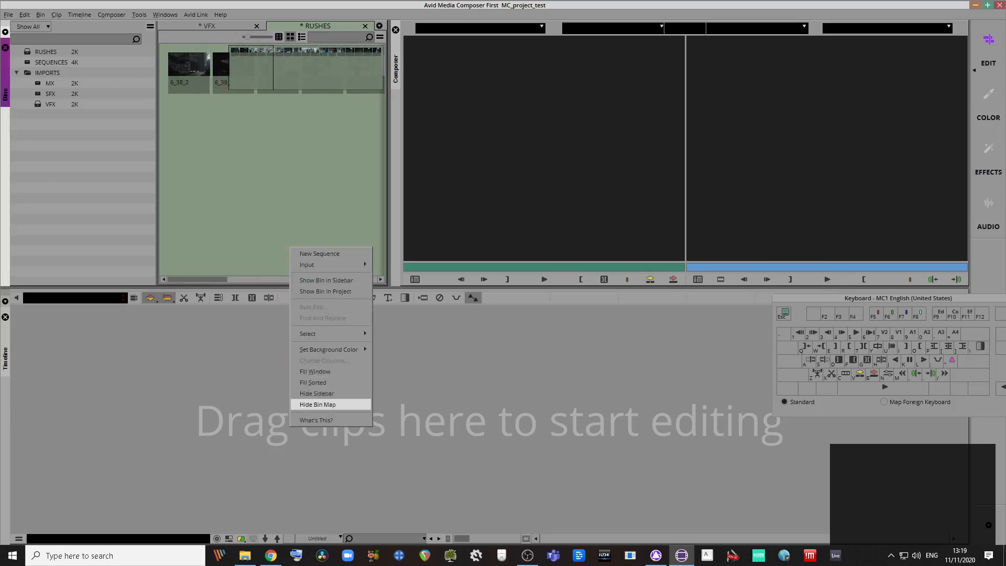
pyautogui.click(318, 404)
pyautogui.rightClick(287, 170)
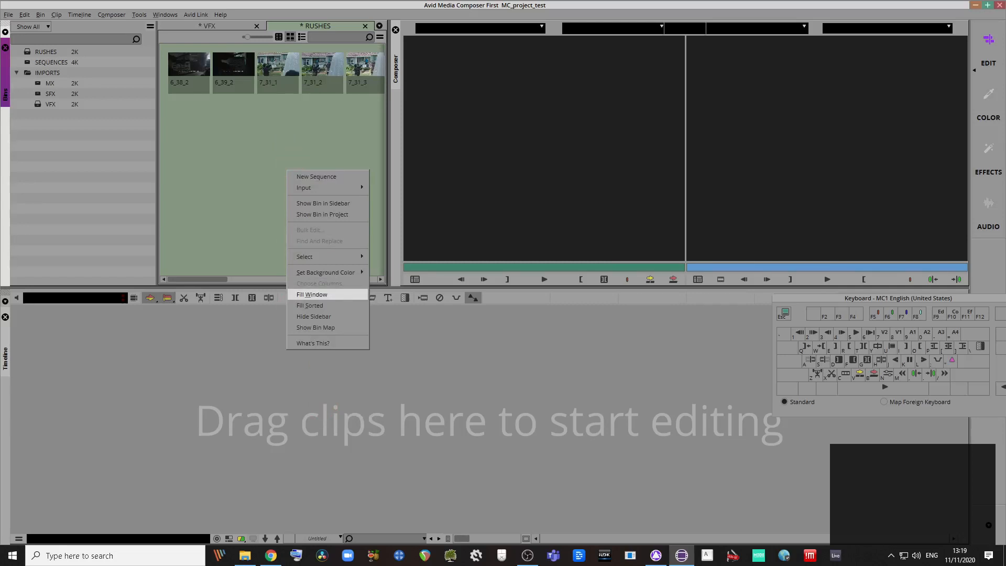
pyautogui.click(322, 295)
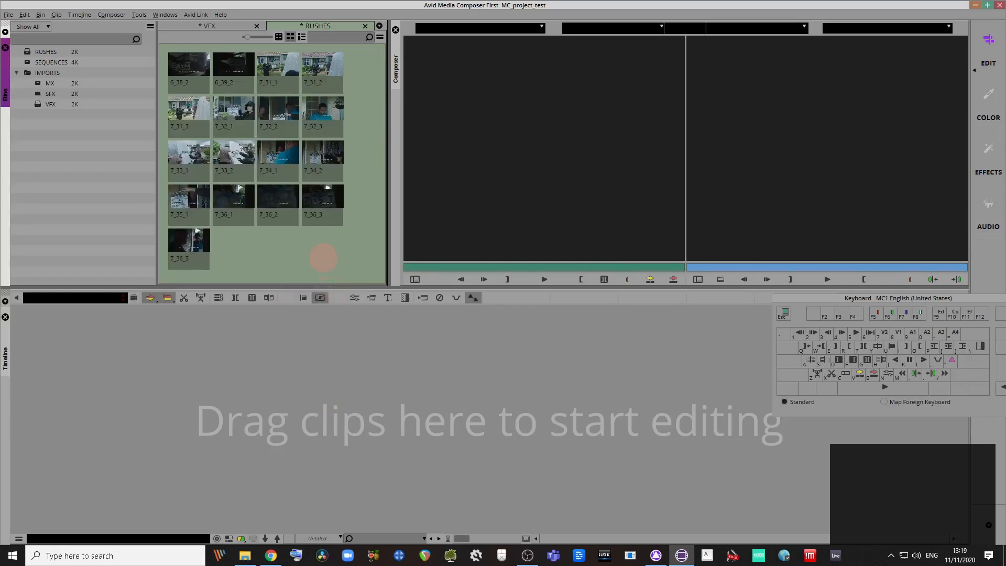
pyautogui.rightClick(323, 257)
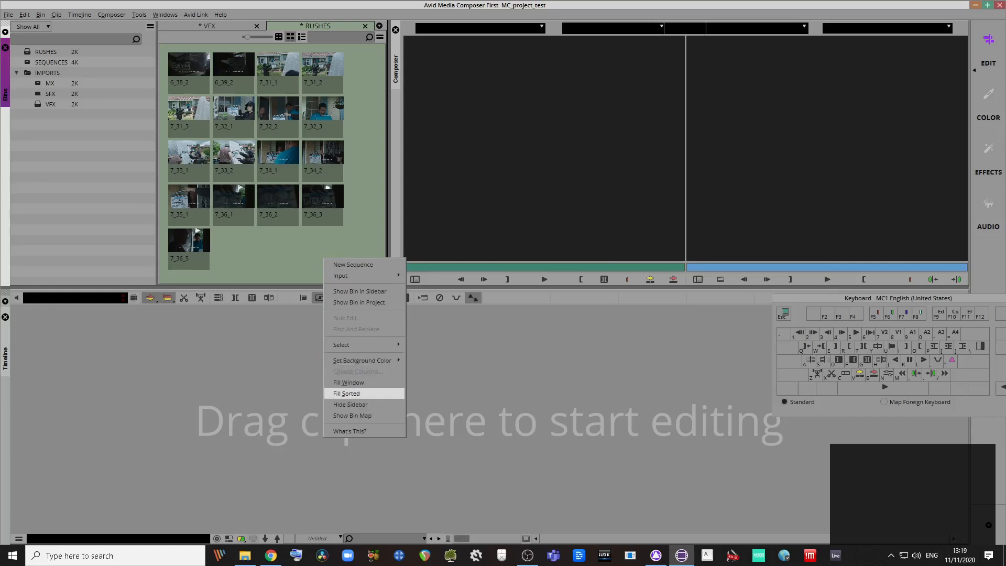
pyautogui.click(295, 228)
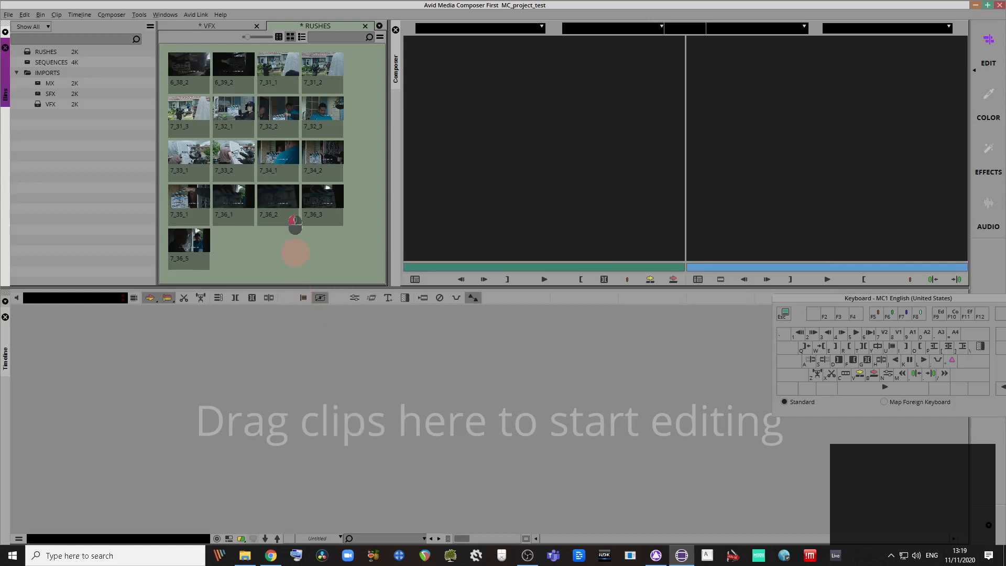
# Step: Switch the RUSHES bin to Text view to check the clip list by Name
pyautogui.click(279, 37)
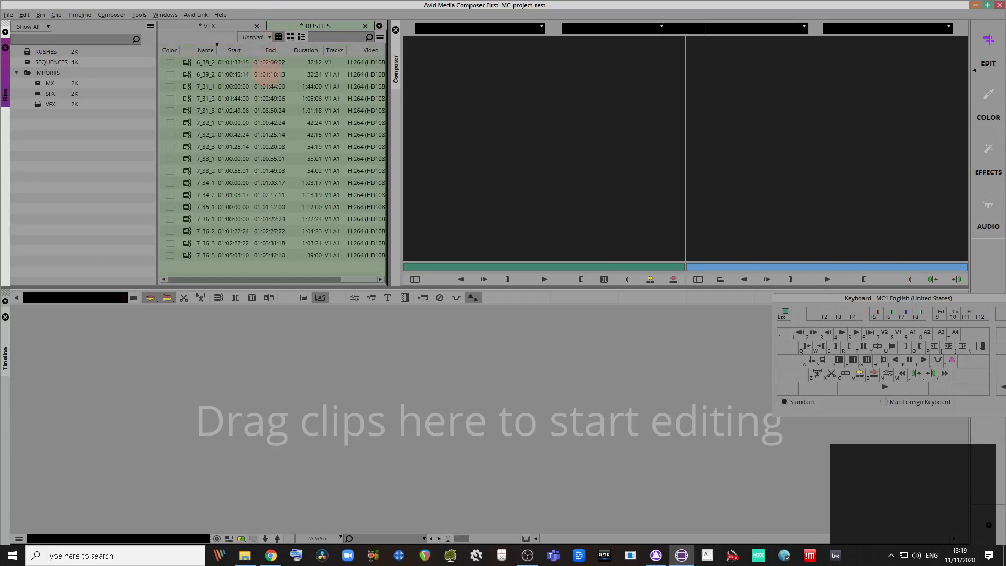
pyautogui.click(206, 50)
pyautogui.rightClick(206, 50)
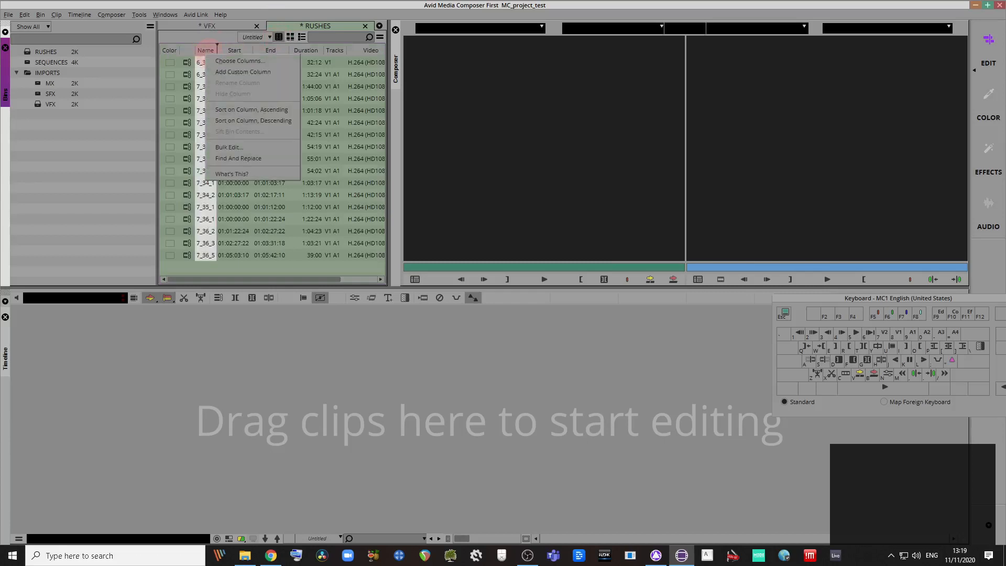
pyautogui.click(279, 39)
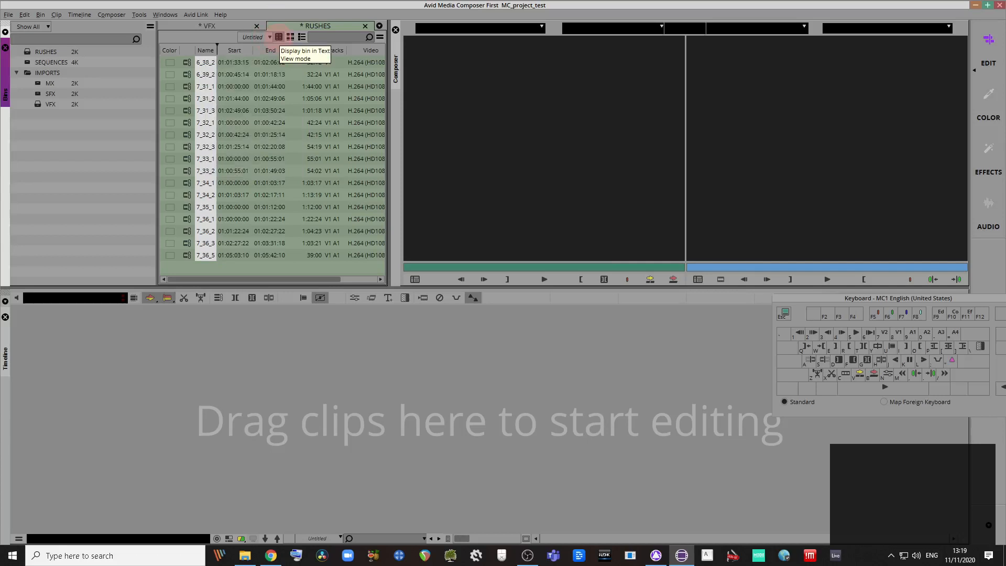
# Step: Return RUSHES to Frame view and enlarge the thumbnails with Ctrl+L/Ctrl+K
pyautogui.click(290, 36)
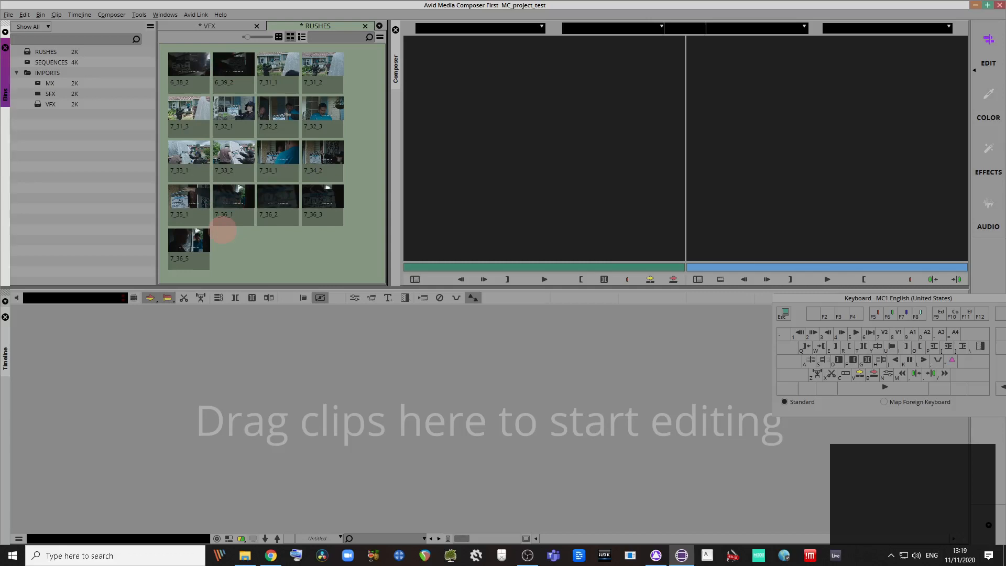
pyautogui.hotkey('ctrl', 'k')
pyautogui.hotkey('ctrl', 'l')
pyautogui.hotkey('ctrl', 'l')
pyautogui.hotkey('ctrl', 'l')
pyautogui.hotkey('ctrl', 'k')
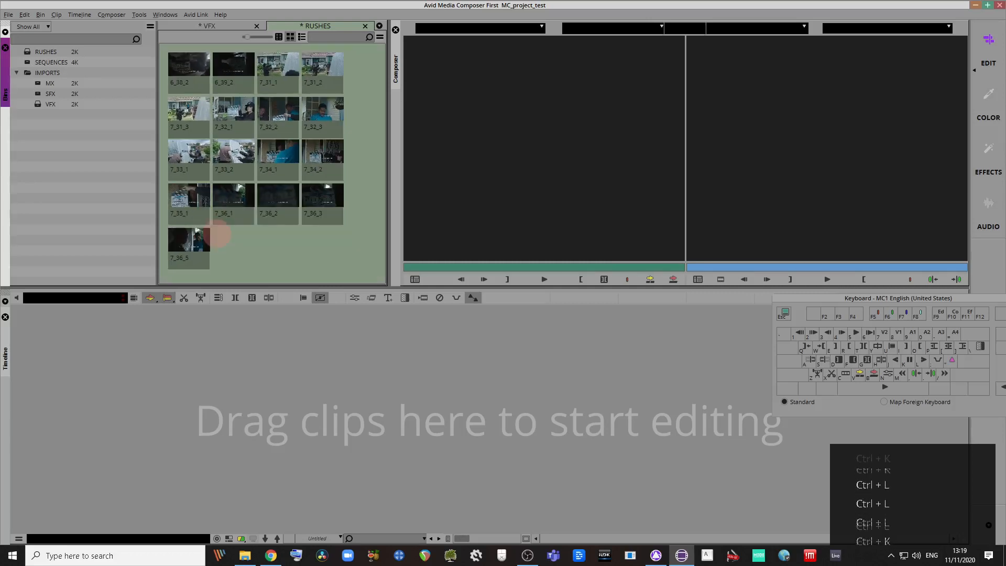
pyautogui.hotkey('ctrl', 'l')
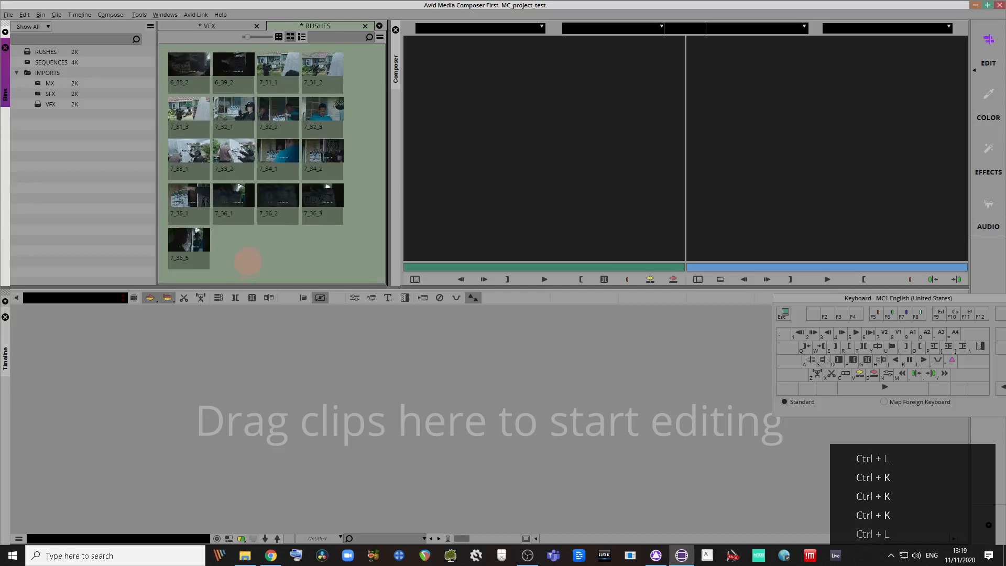
pyautogui.hotkey('ctrl', 'l')
pyautogui.hotkey('ctrl', 'l')
pyautogui.hotkey('ctrl', 'k')
pyautogui.hotkey('ctrl', 'k')
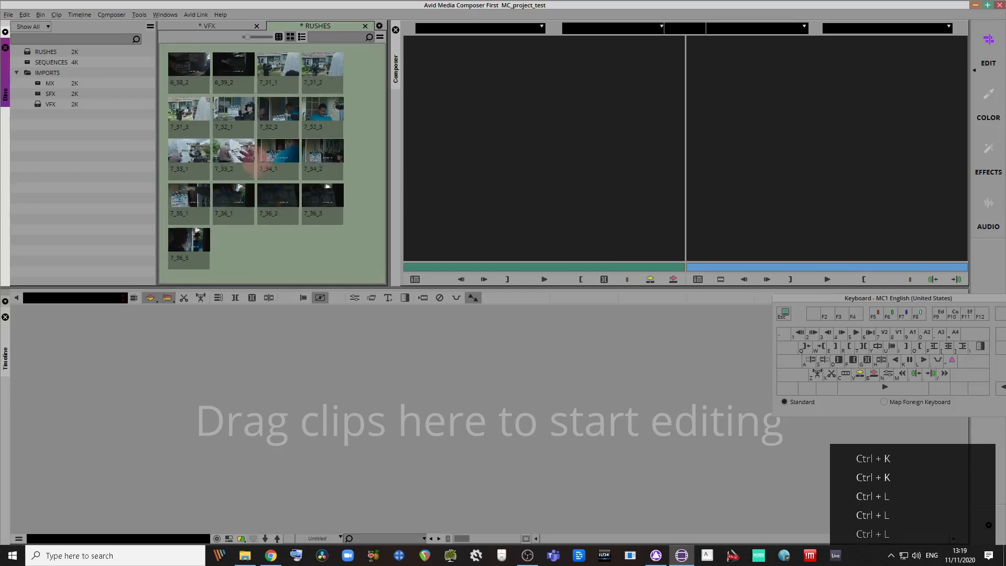
pyautogui.hotkey('ctrl', 'l')
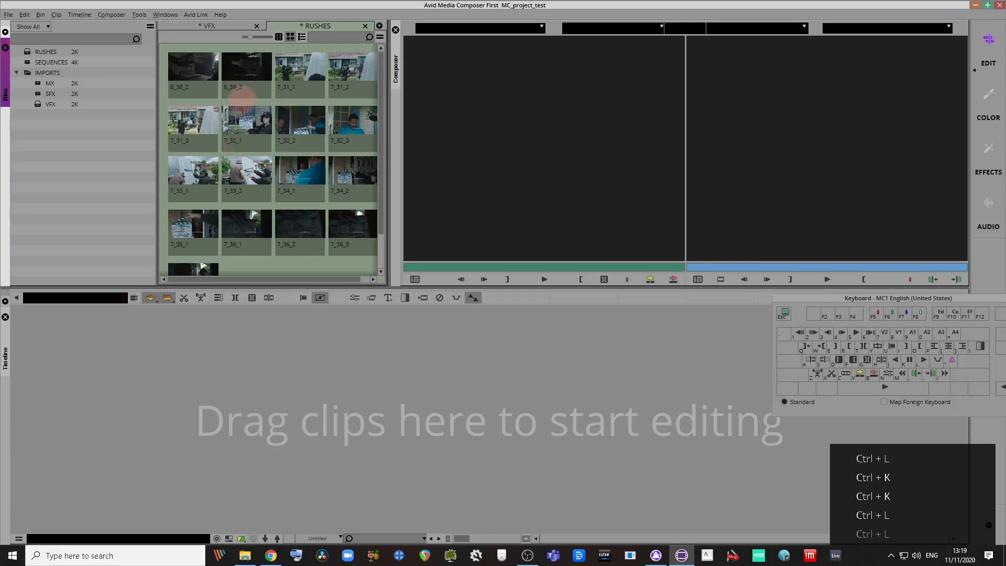
# Step: Select clip 7_32_1 and play it in its thumbnail with L, stopping with K
pyautogui.click(238, 125)
pyautogui.press('l')
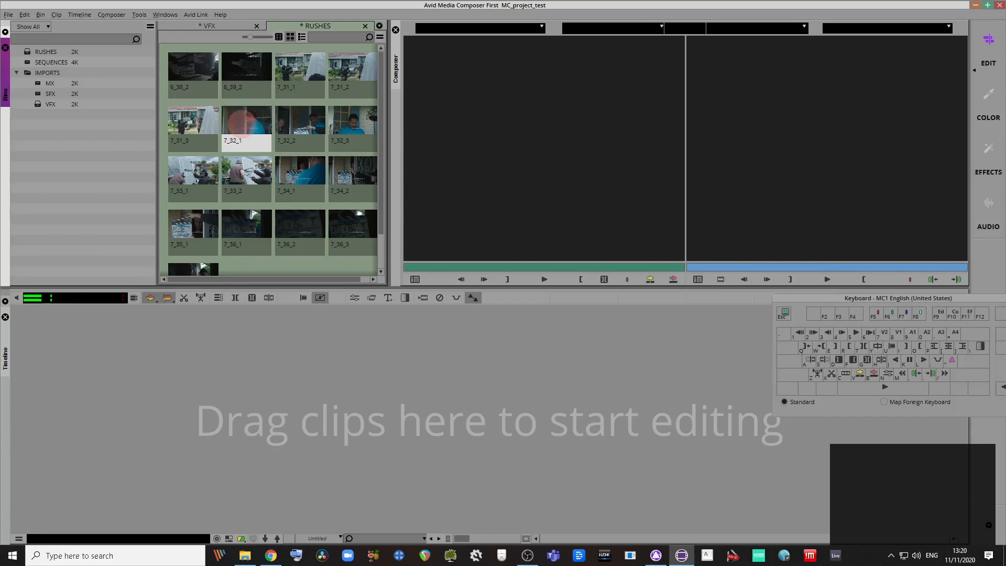
pyautogui.press('k')
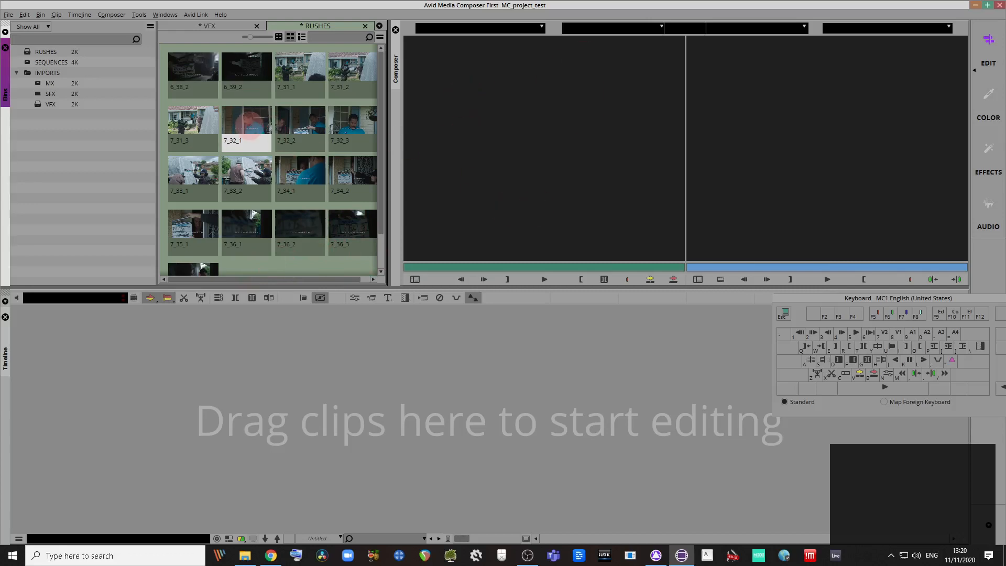
# Step: Load 7_32_1 into the Source monitor and play from about 01:00:08
pyautogui.doubleClick(246, 124)
pyautogui.click(484, 265)
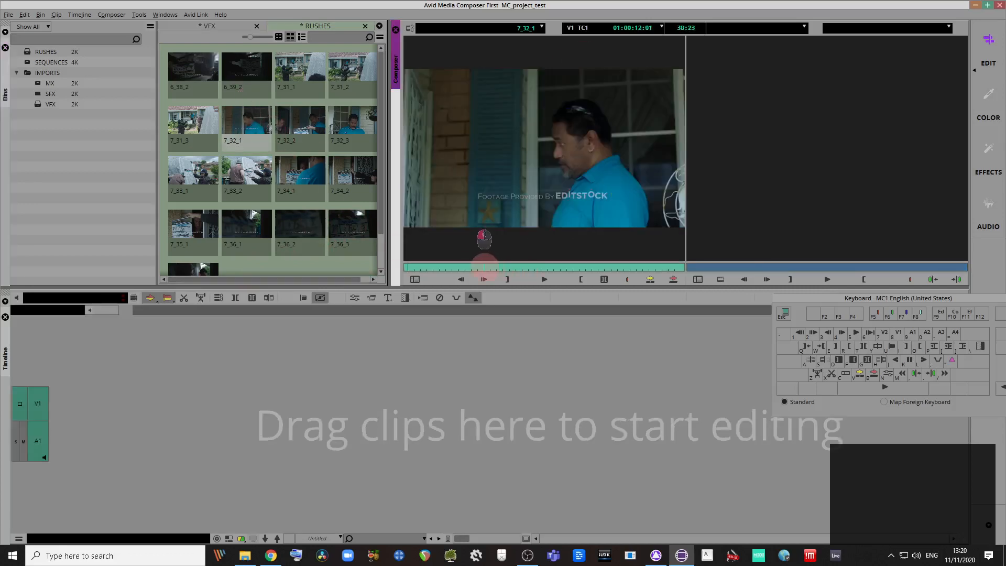
pyautogui.moveTo(484, 265); pyautogui.dragTo(454, 266)
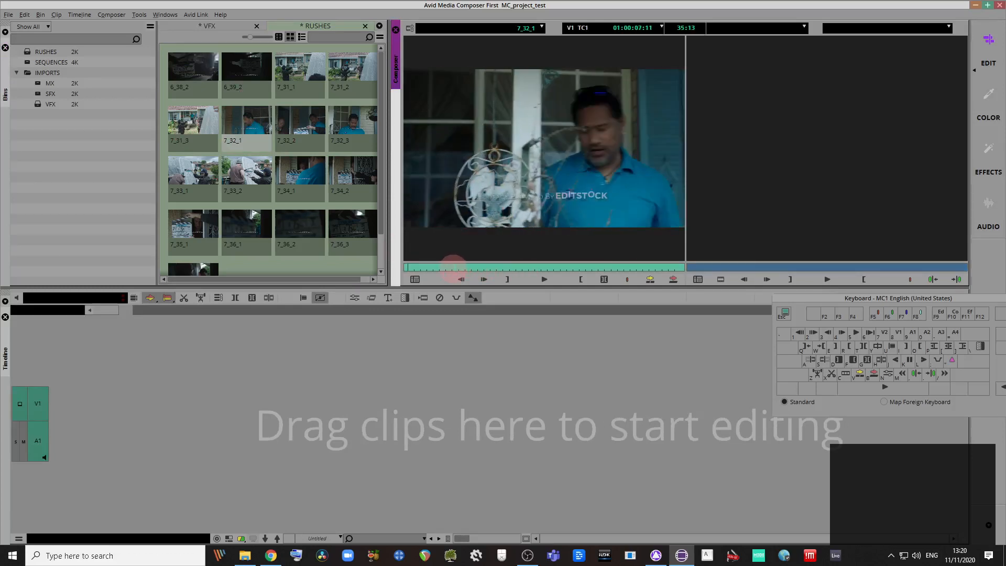
pyautogui.press('space')
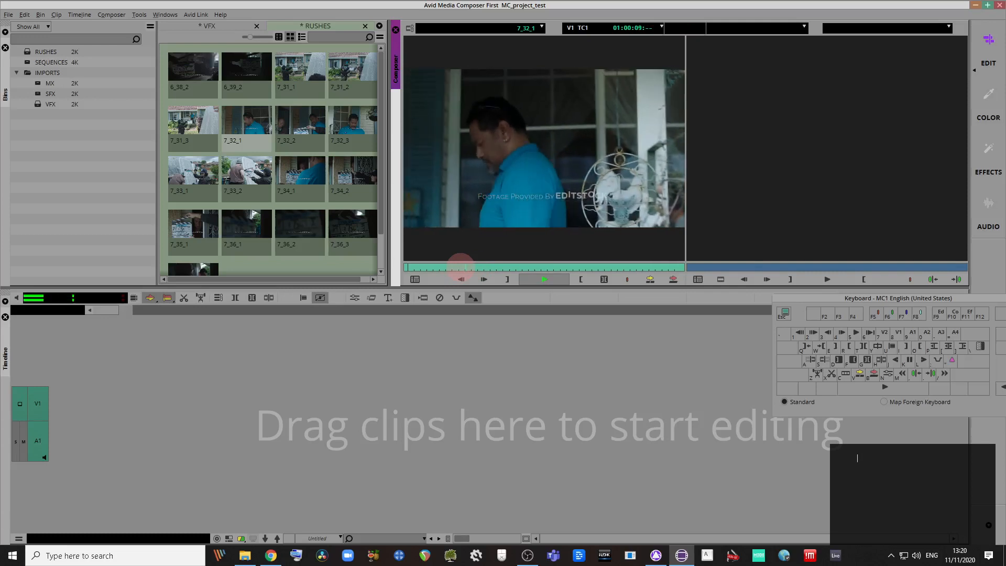
pyautogui.press('k')
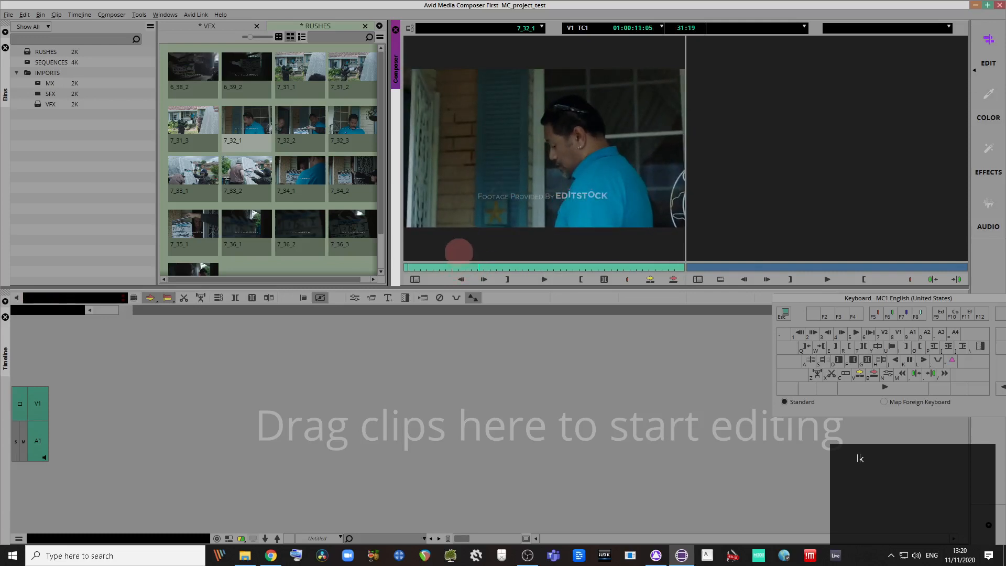
# Step: Mark a 30:00 in-to-out section of 7_32_1 and overwrite it into the timeline
pyautogui.press('i')
pyautogui.moveTo(496, 262); pyautogui.dragTo(671, 245)
pyautogui.press('o')
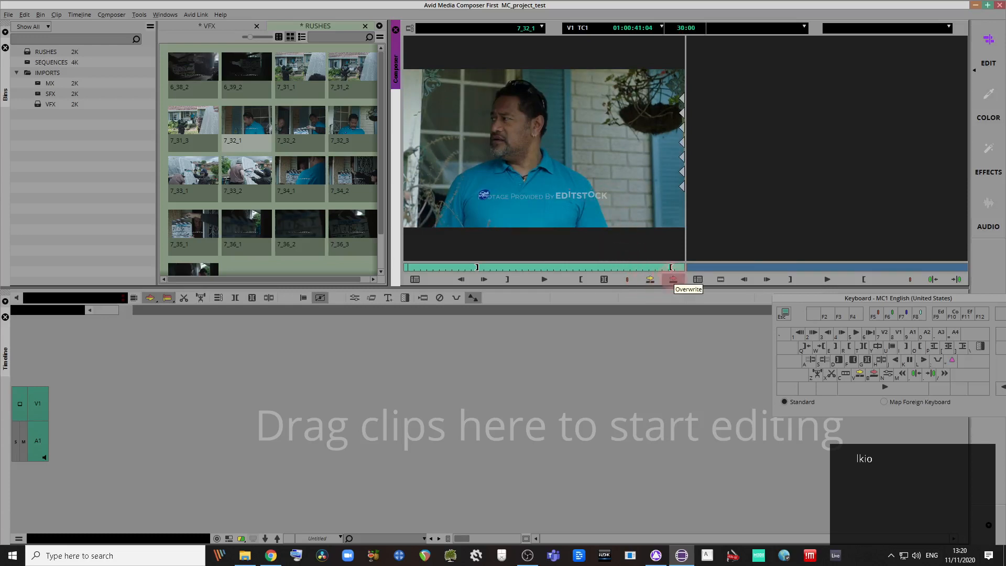
pyautogui.click(673, 280)
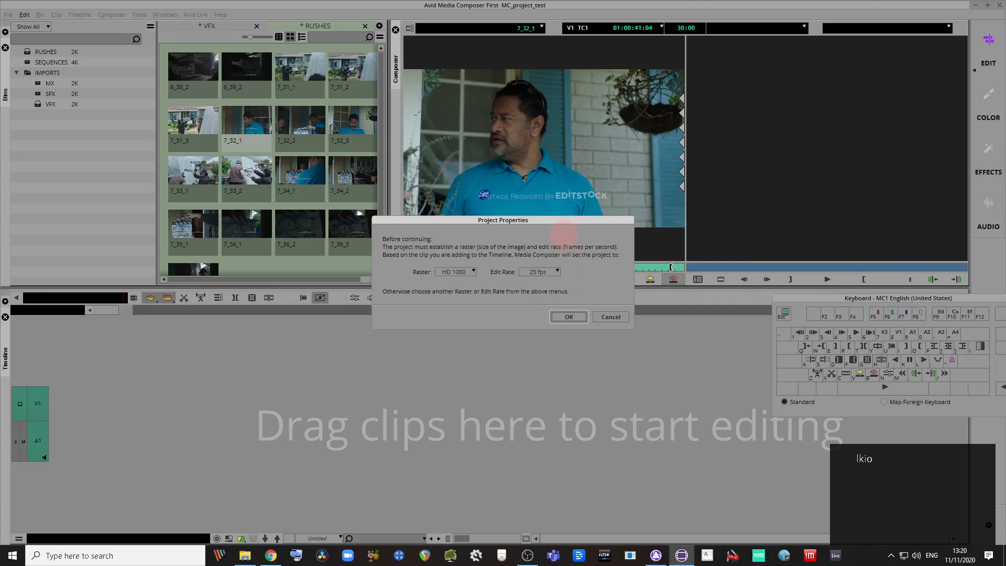
# Step: Confirm Project Properties with an HD 1080 raster and 25 fps edit rate
pyautogui.moveTo(560, 219); pyautogui.dragTo(591, 297)
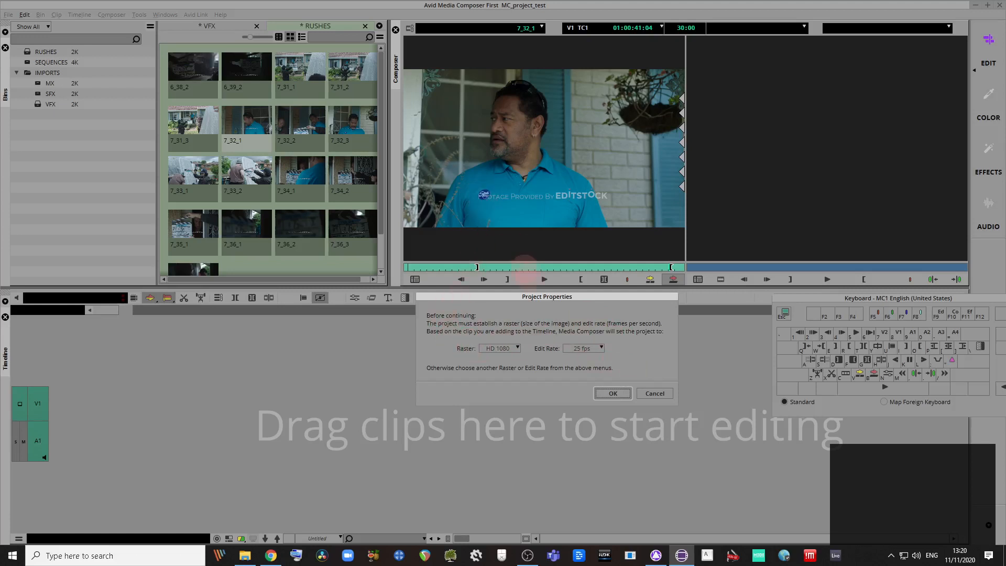
pyautogui.moveTo(583, 298); pyautogui.dragTo(567, 300)
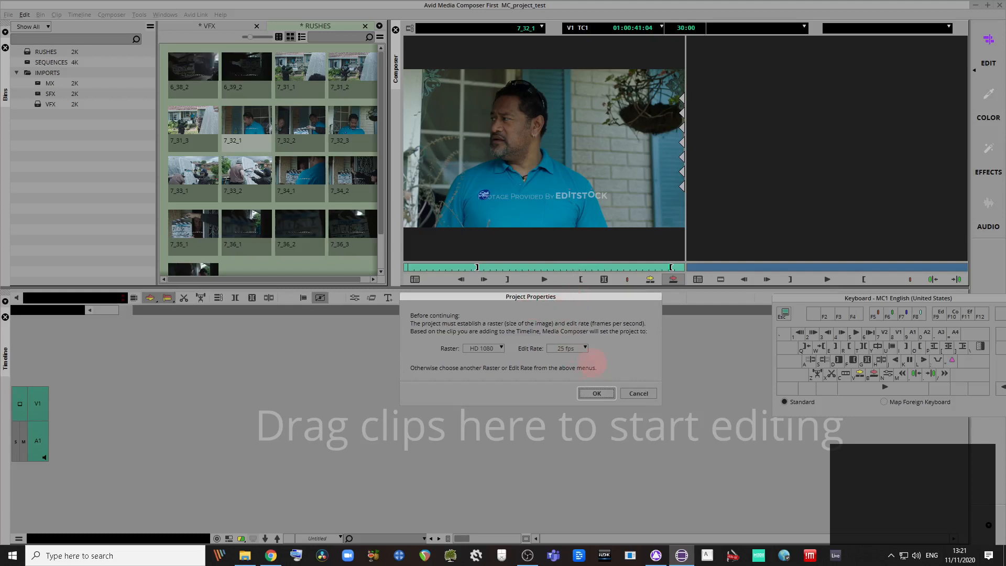
pyautogui.click(586, 349)
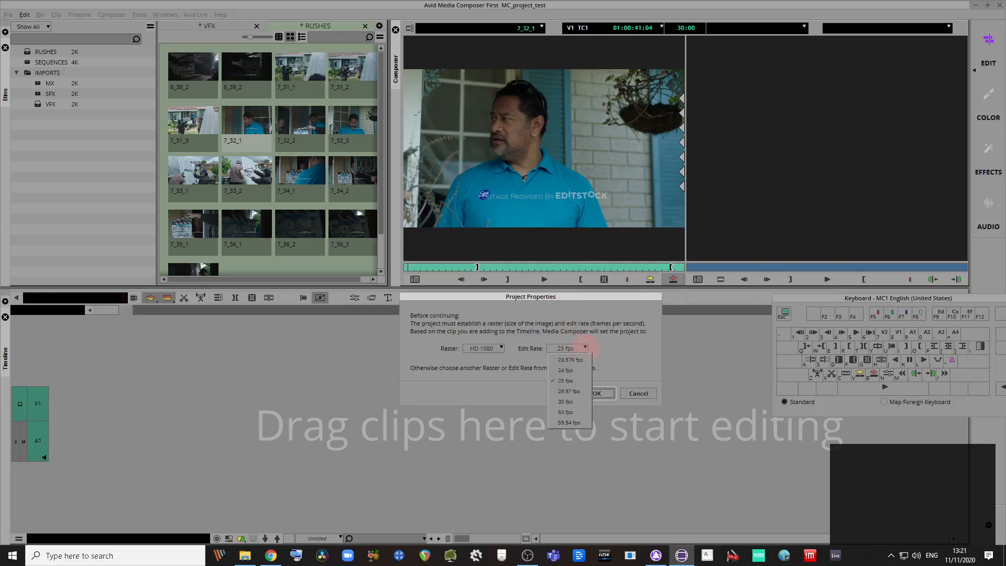
pyautogui.click(556, 311)
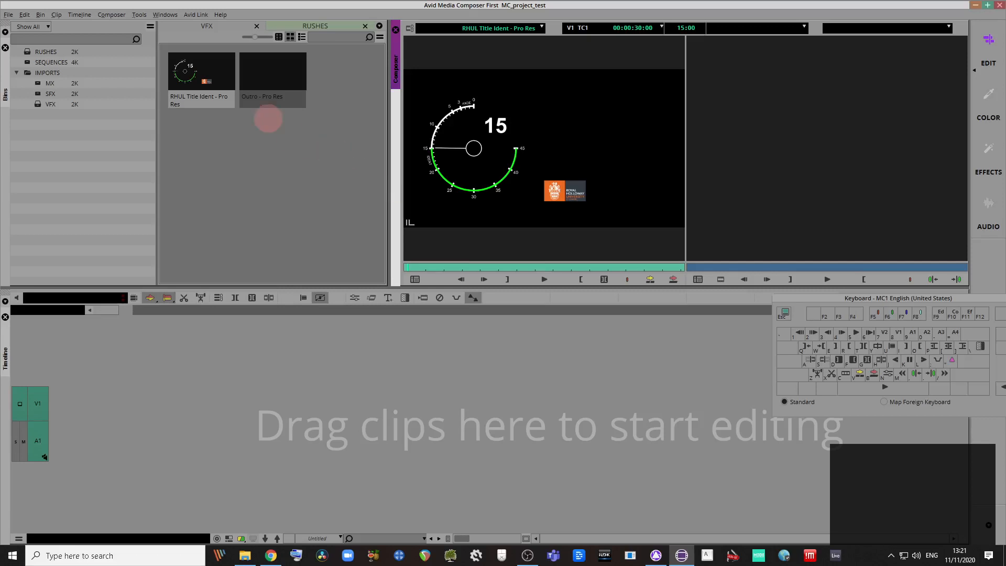
# Step: Load MC_project_test from SEQUENCES, rename it 'rough cut', and overwrite RHUL Title Ident into it
pyautogui.doubleClick(28, 62)
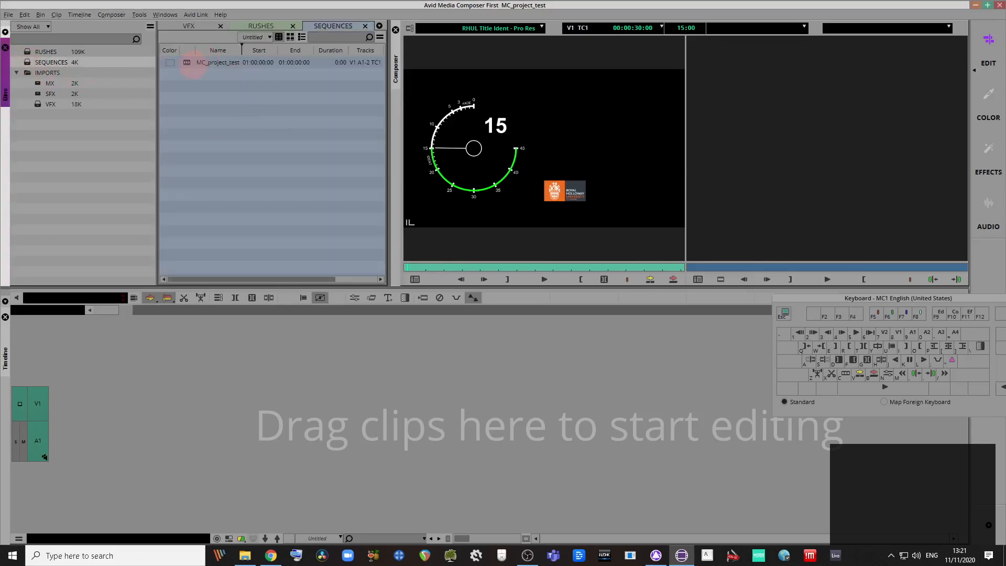
pyautogui.doubleClick(188, 63)
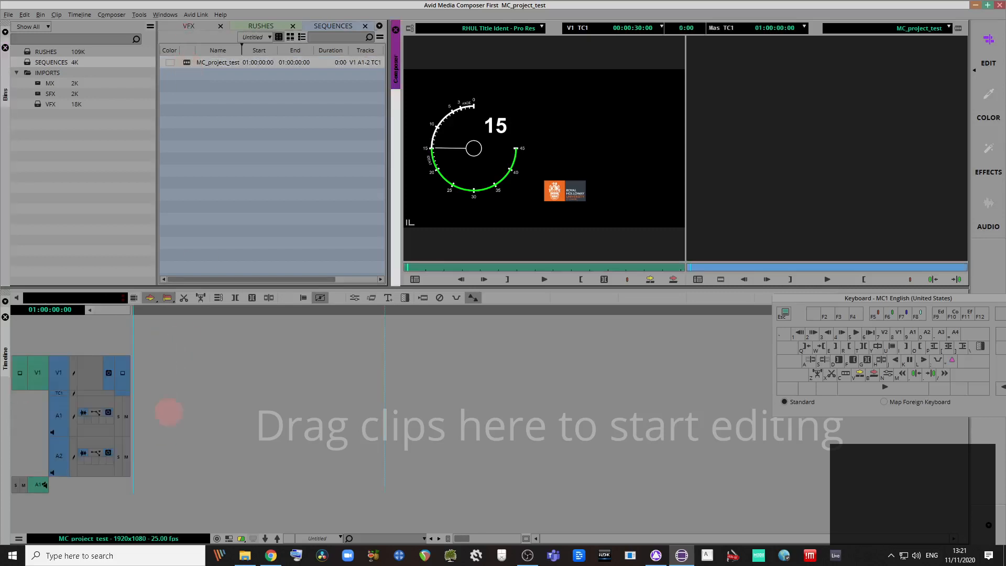
pyautogui.click(220, 64)
pyautogui.write('rouhg cut')
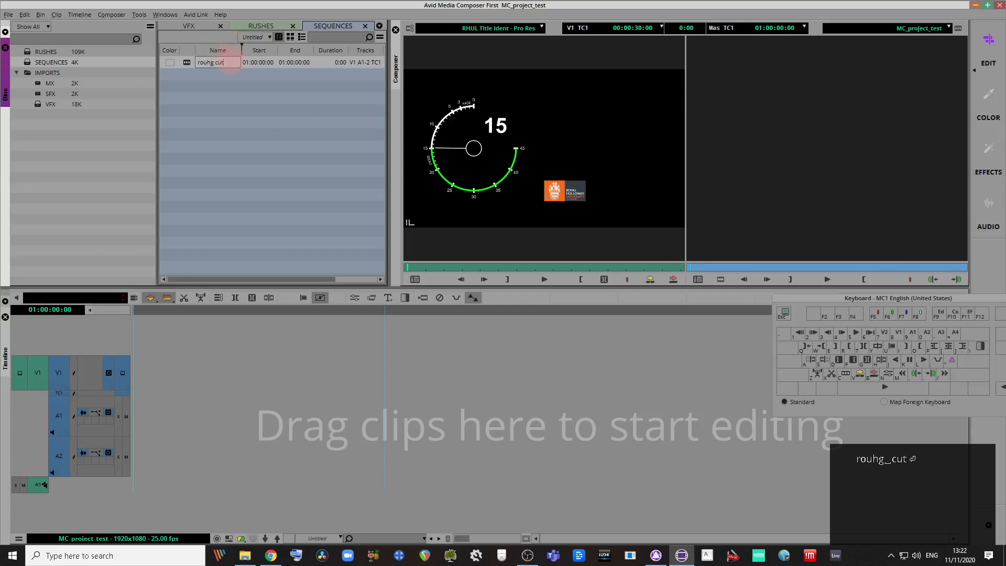
pyautogui.press('BackSpace')
pyautogui.press('BackSpace')
pyautogui.press('BackSpace')
pyautogui.press('BackSpace')
pyautogui.press('BackSpace')
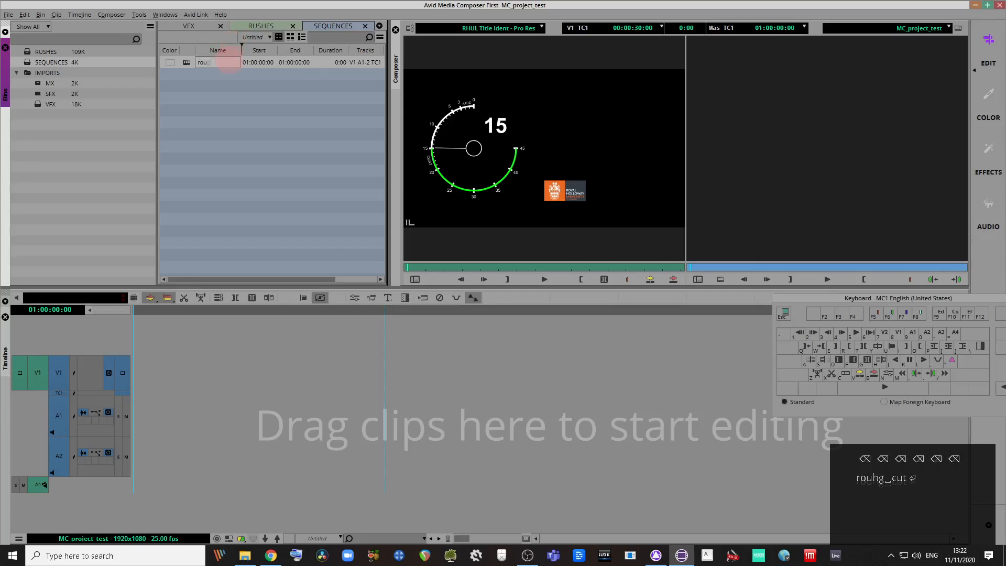
pyautogui.write('gh cut')
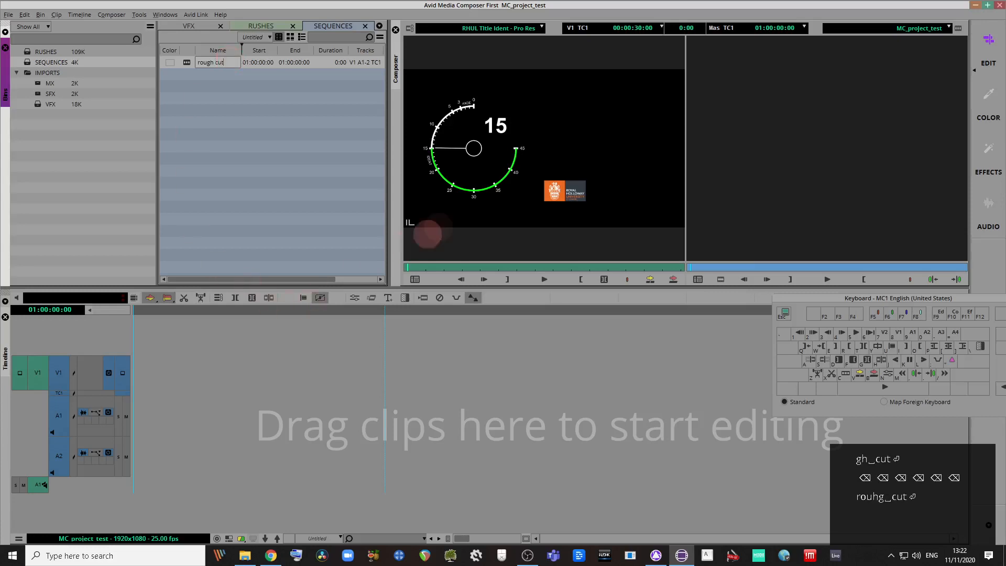
pyautogui.click(537, 173)
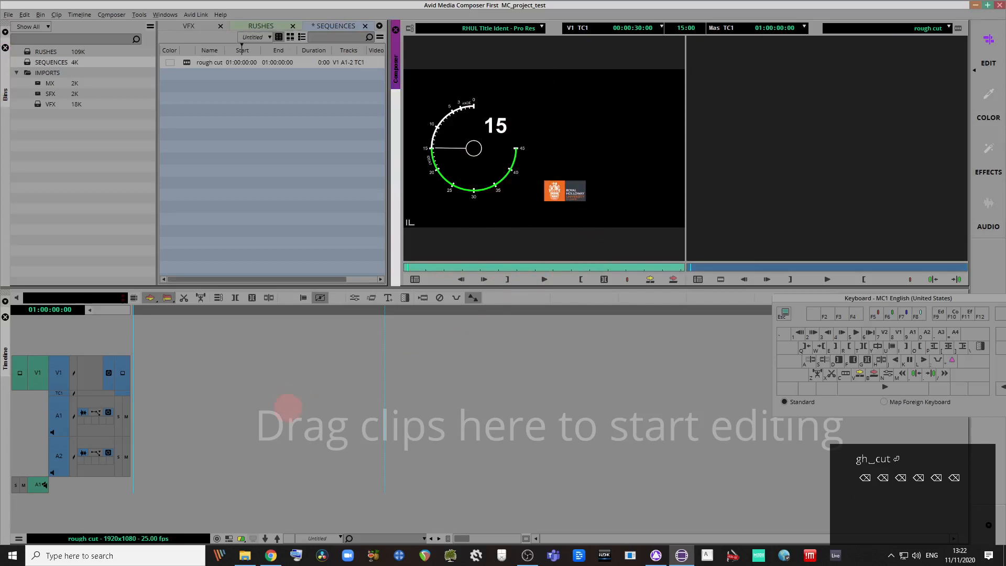
pyautogui.click(674, 279)
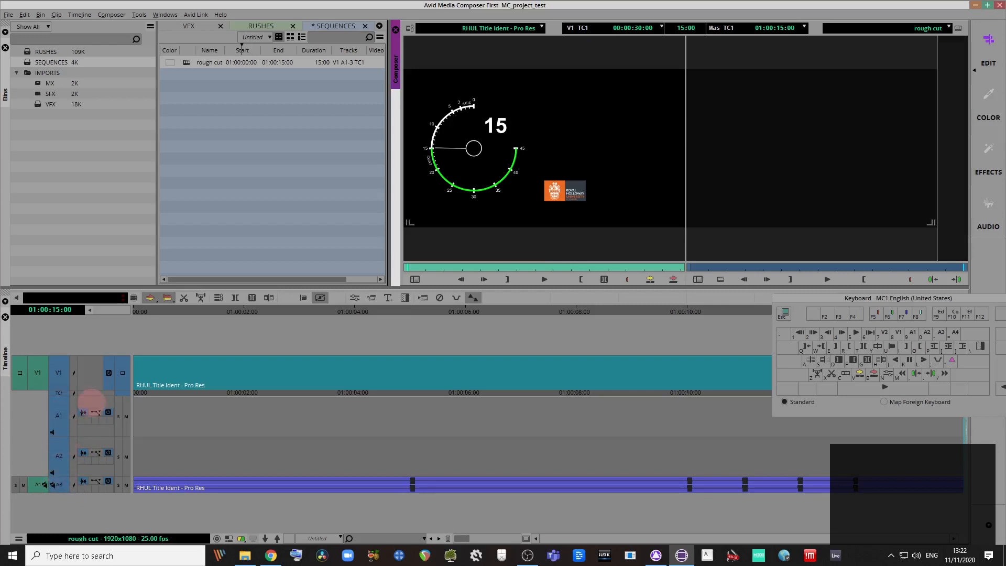
# Step: Undo the title ident edit, repatch source audio to A1, and overwrite RHUL Title Ident onto the timeline
pyautogui.hotkey('ctrl', 'z')
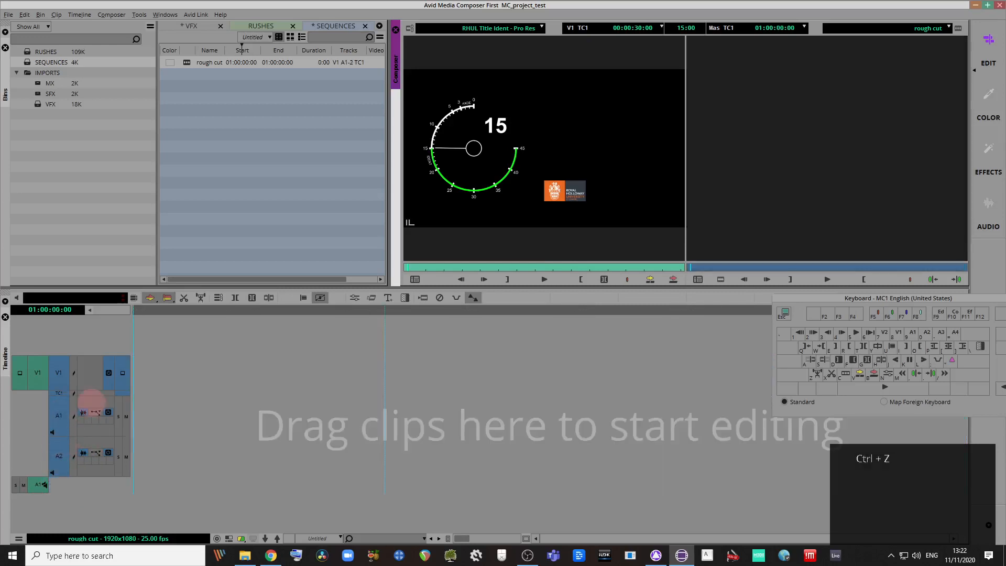
pyautogui.moveTo(39, 485); pyautogui.dragTo(55, 421)
pyautogui.click(45, 485)
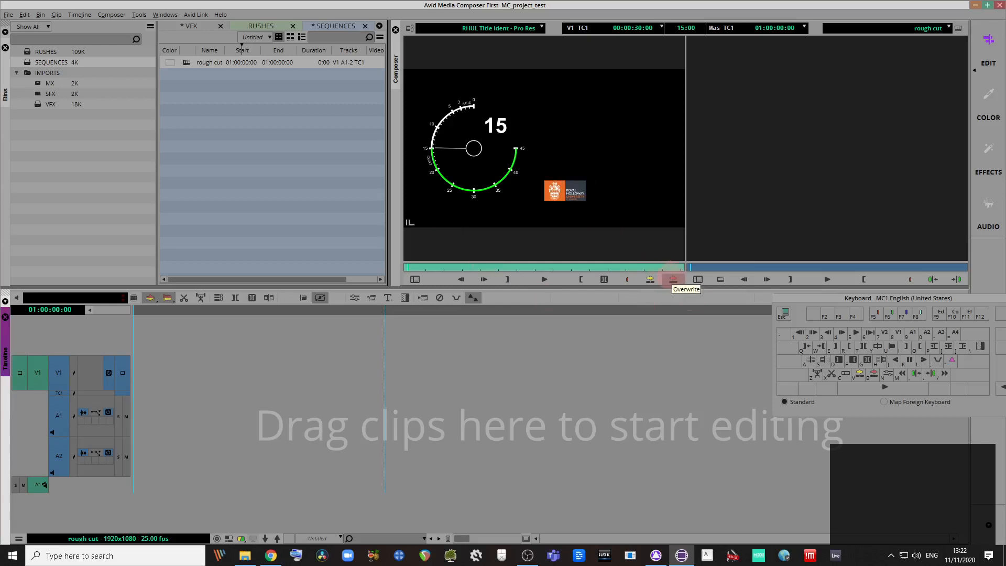
pyautogui.click(673, 279)
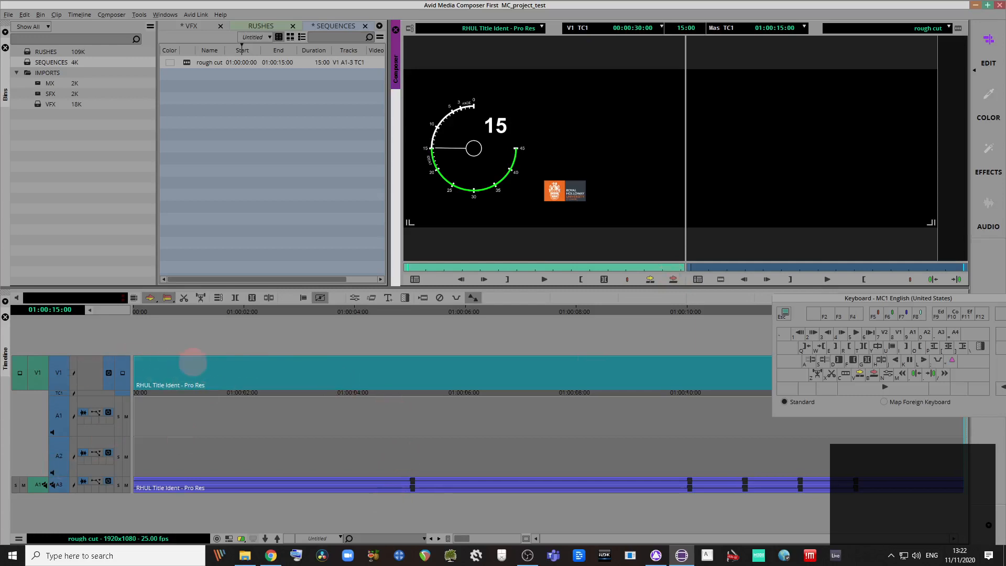
pyautogui.click(19, 538)
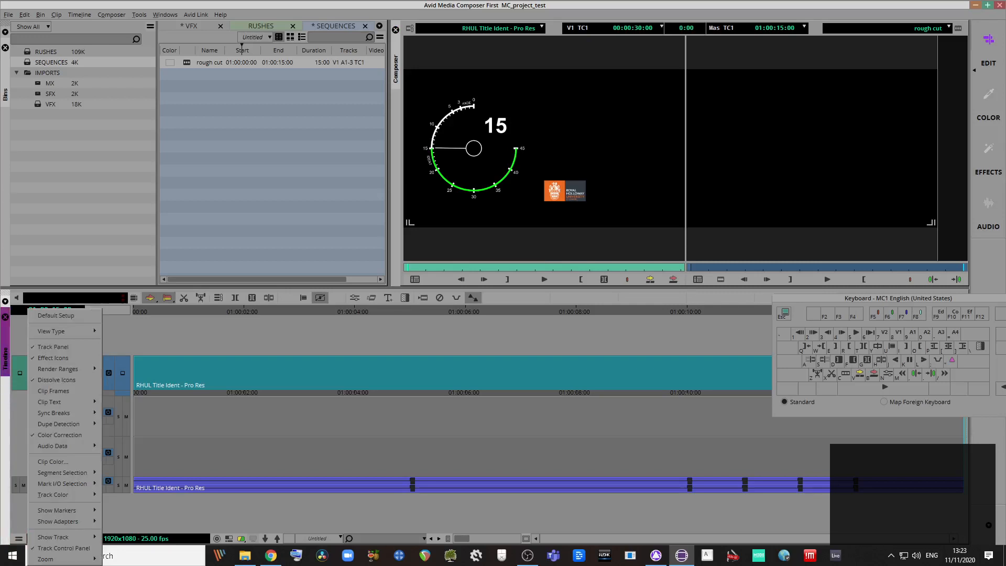
# Step: Turn on Clip Frames for the timeline clips and adjust track height with Ctrl+K/Ctrl+L
pyautogui.moveTo(58, 331)
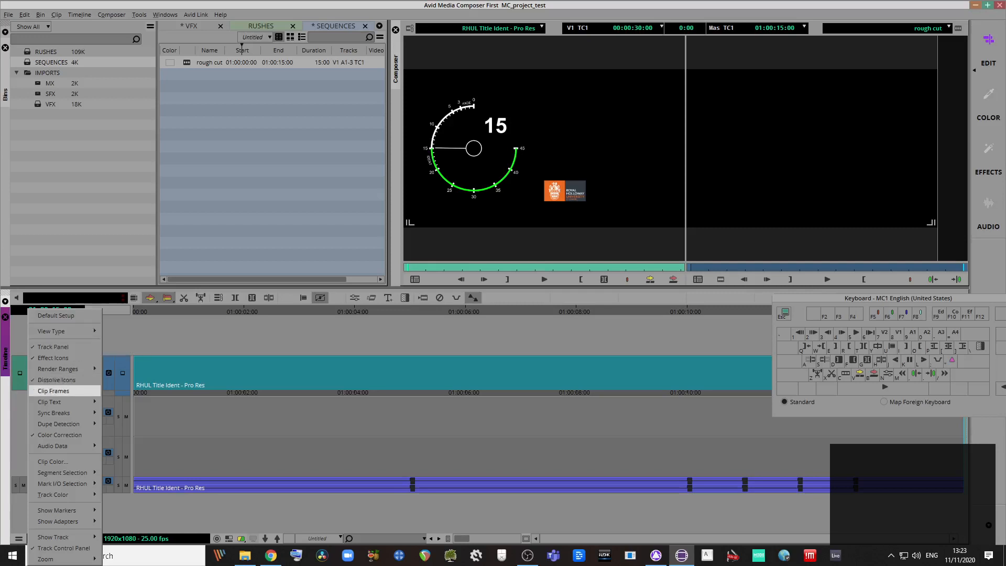
pyautogui.click(74, 391)
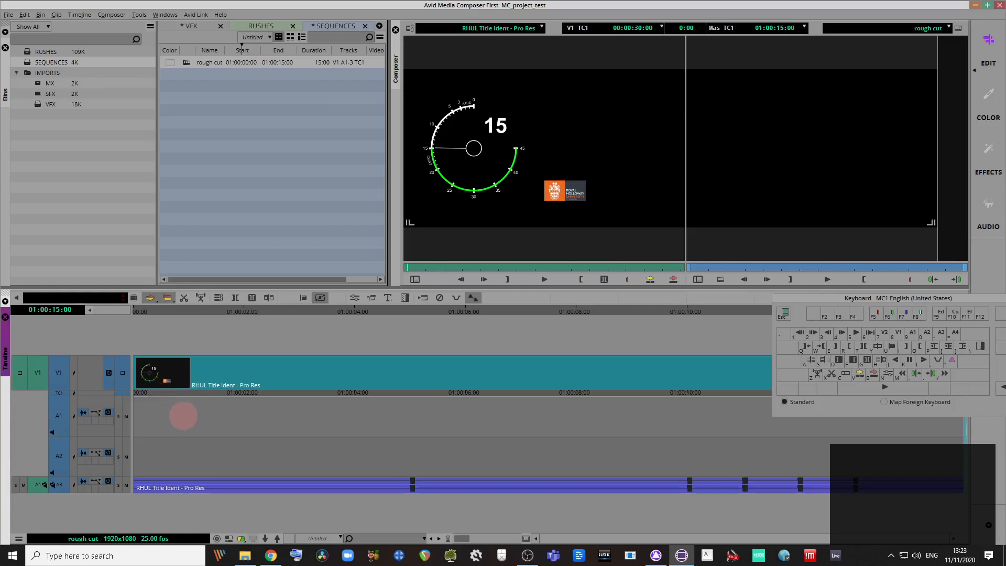
pyautogui.hotkey('ctrl', 'k')
pyautogui.hotkey('ctrl', 'k')
pyautogui.hotkey('ctrl', 'k')
pyautogui.hotkey('ctrl', 'k')
pyautogui.hotkey('ctrl', 'l')
pyautogui.hotkey('ctrl', 'k')
pyautogui.hotkey('ctrl', 'l')
pyautogui.hotkey('ctrl', 'l')
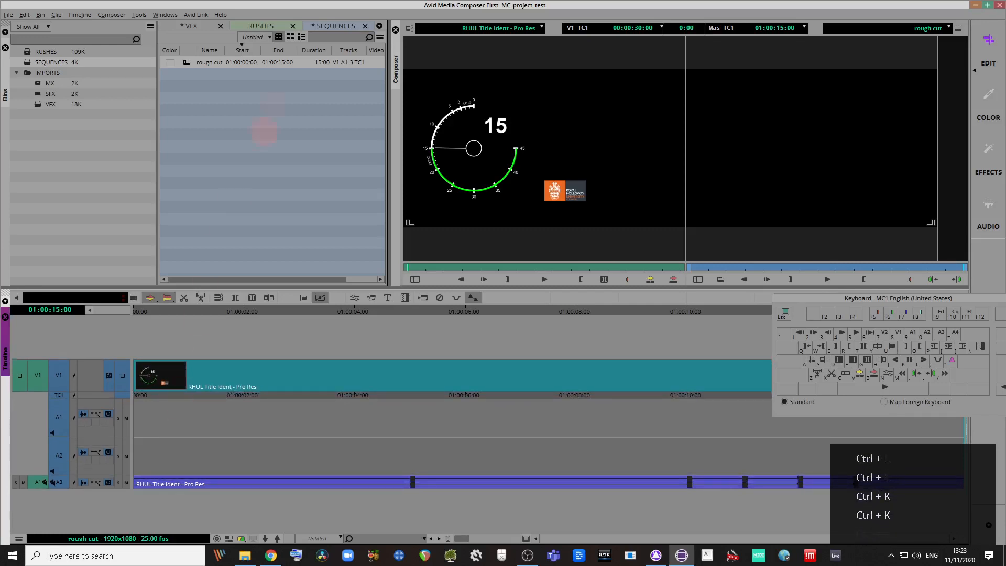
# Step: Switch the bin to the RUSHES clips, then make the timeline tracks taller
pyautogui.click(270, 30)
pyautogui.click(275, 25)
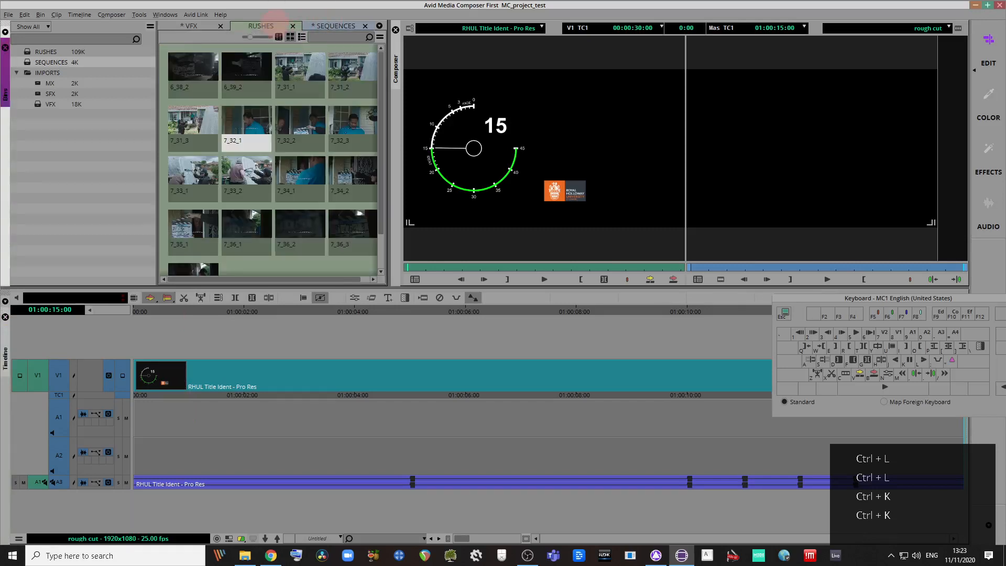
pyautogui.hotkey('ctrl', 'l')
pyautogui.hotkey('ctrl', 'l')
pyautogui.hotkey('ctrl', 'l')
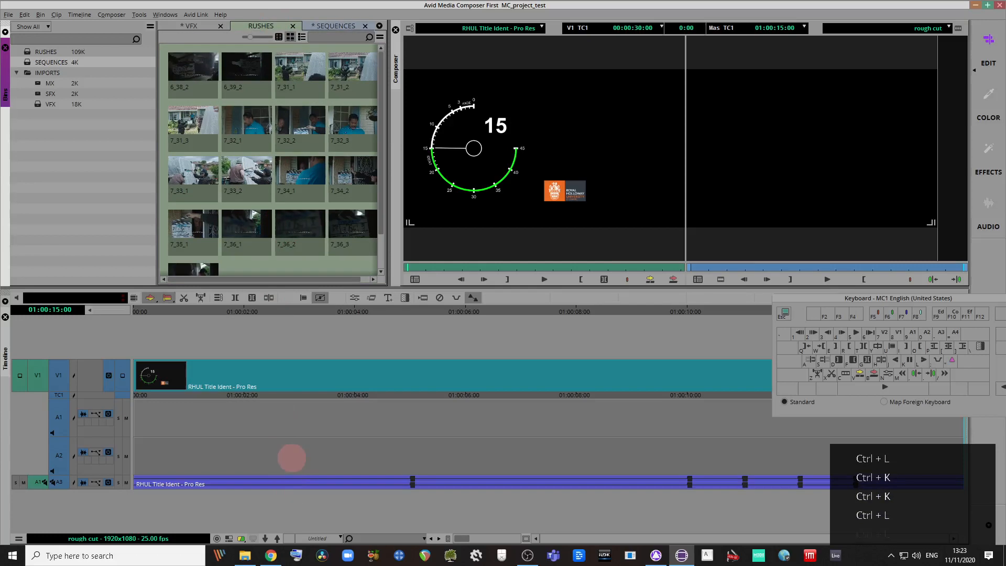
pyautogui.click(292, 458)
pyautogui.hotkey('ctrl', 'k')
pyautogui.hotkey('ctrl', 'k')
pyautogui.hotkey('ctrl', 'k')
pyautogui.hotkey('ctrl', 'k')
pyautogui.hotkey('ctrl', 'k')
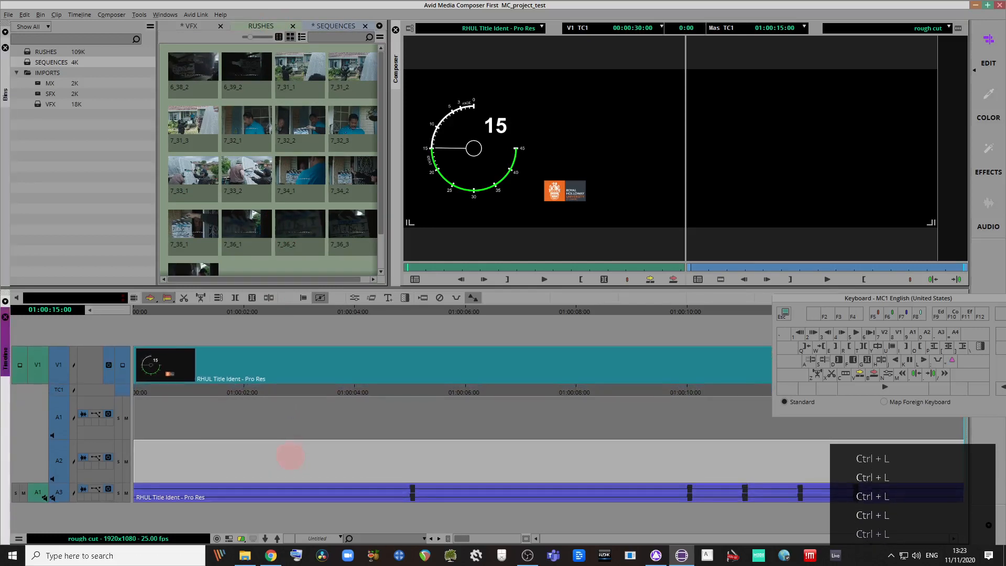
pyautogui.hotkey('ctrl', 'l')
pyautogui.hotkey('ctrl', 'l')
pyautogui.hotkey('ctrl', 'l')
pyautogui.hotkey('ctrl', 'l')
pyautogui.hotkey('ctrl', 'l')
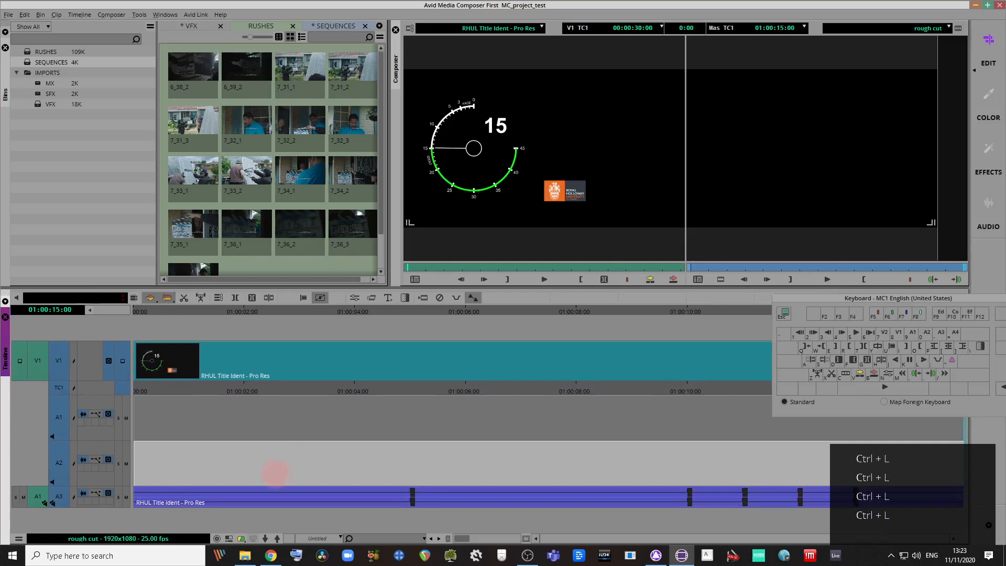
# Step: Toggle the segment-mode buttons, ending with extract-and-splice segment editing active
pyautogui.click(270, 418)
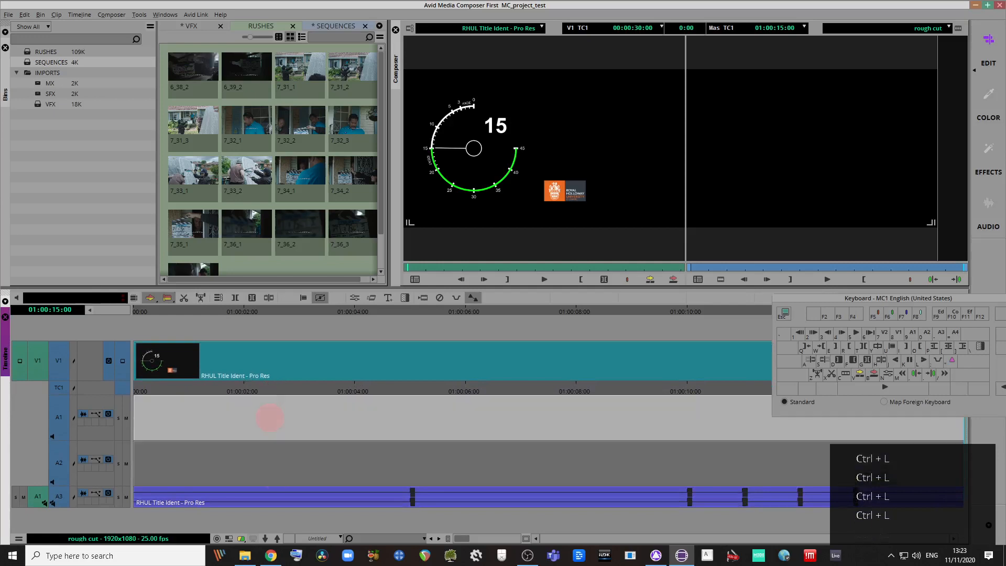
pyautogui.click(150, 298)
pyautogui.click(167, 298)
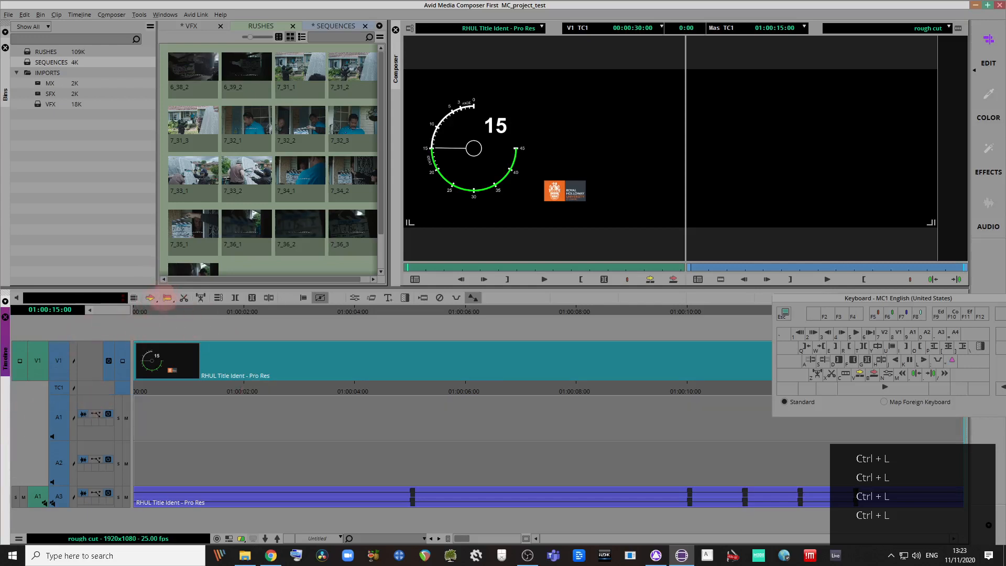
pyautogui.click(167, 297)
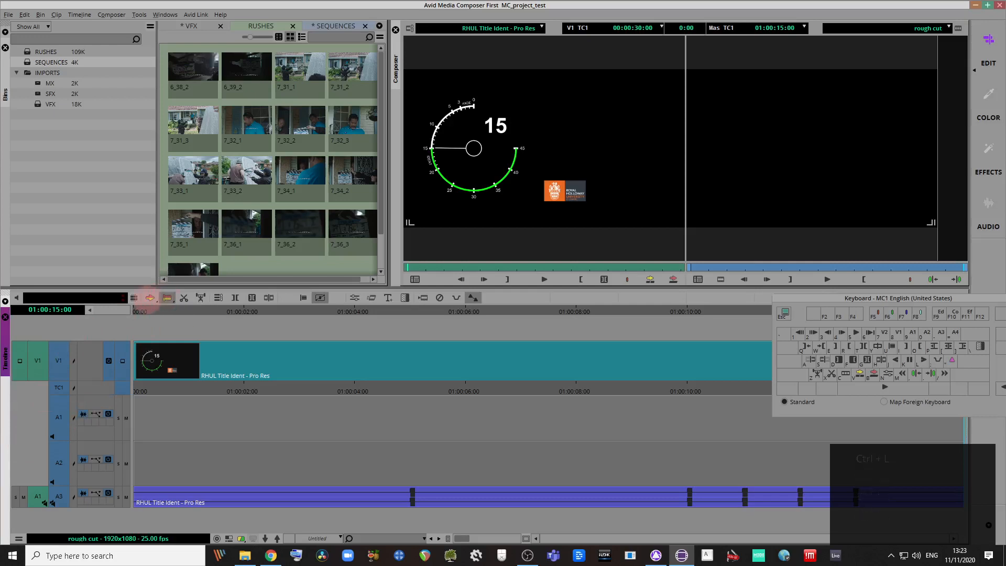
pyautogui.click(150, 298)
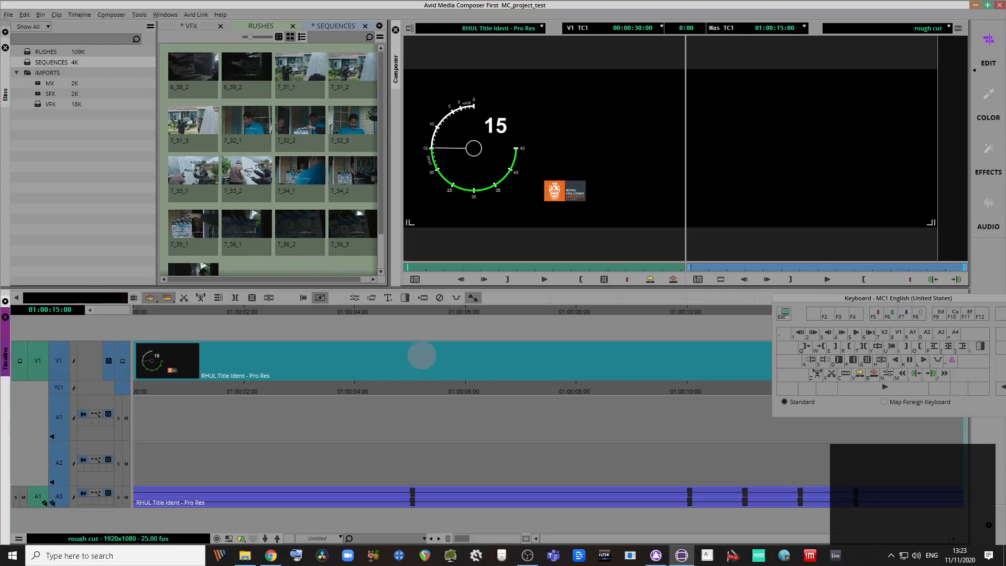
# Step: Select the RHUL Title Ident clip on V1 and try sliding it along the track
pyautogui.click(423, 354)
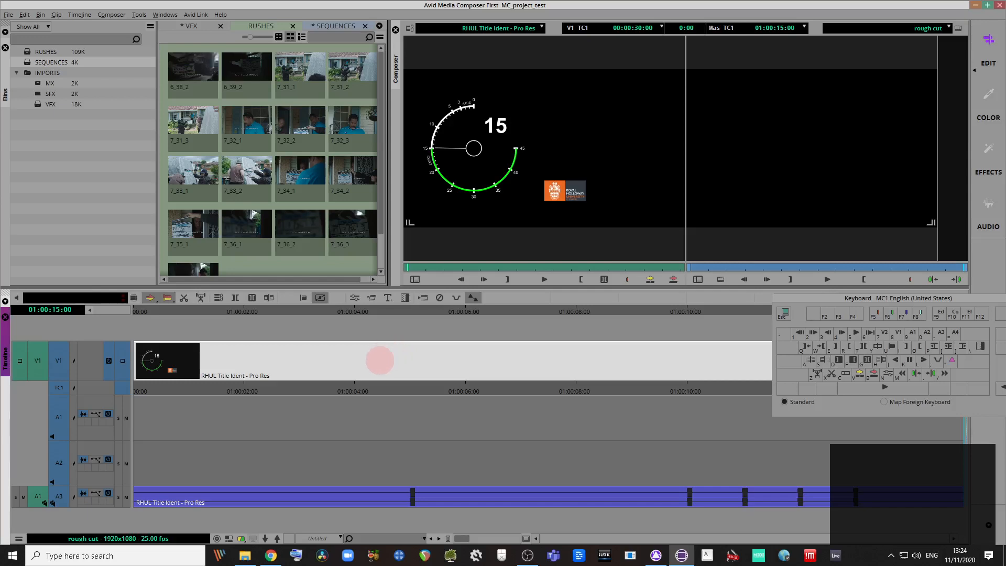
pyautogui.moveTo(370, 352); pyautogui.dragTo(530, 352)
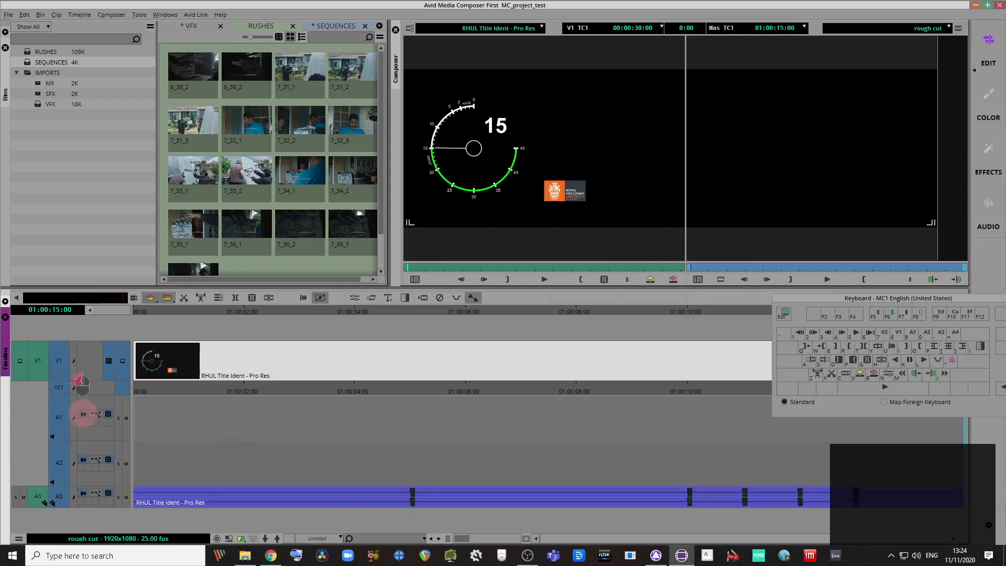
# Step: Toggle the Track Control Panel off and on, leaving it shown
pyautogui.click(90, 311)
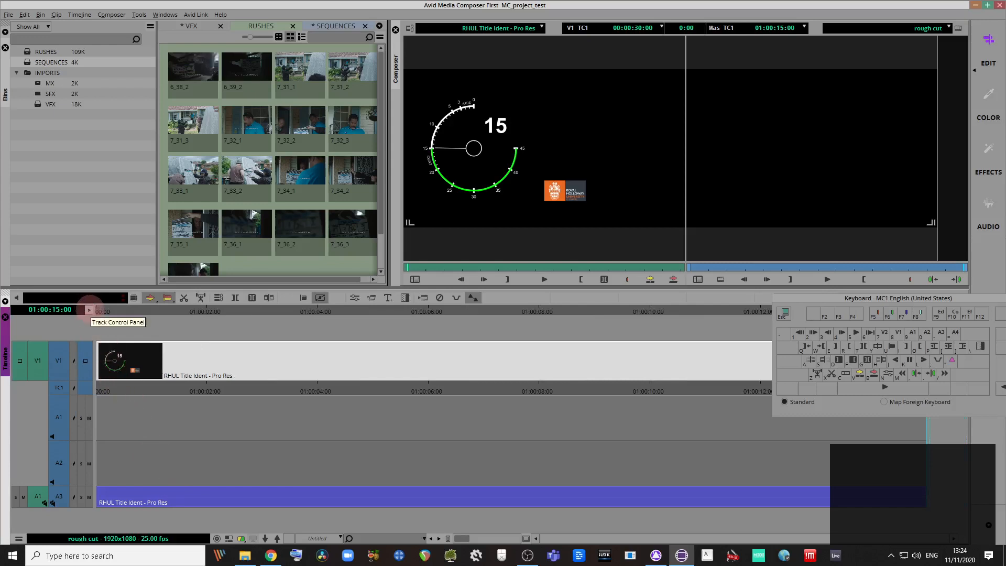
pyautogui.click(90, 310)
pyautogui.click(90, 311)
pyautogui.click(90, 310)
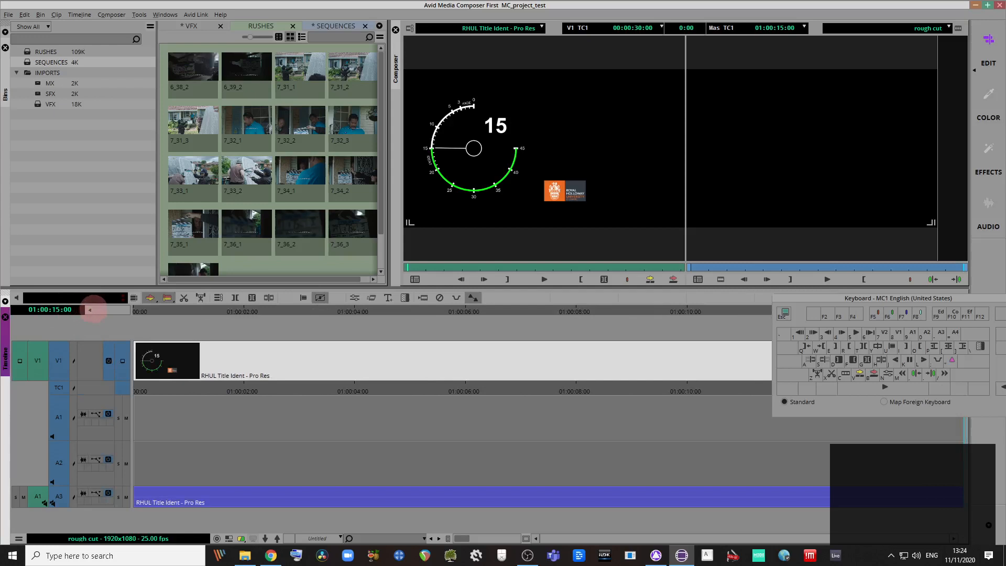
pyautogui.click(90, 310)
pyautogui.click(89, 310)
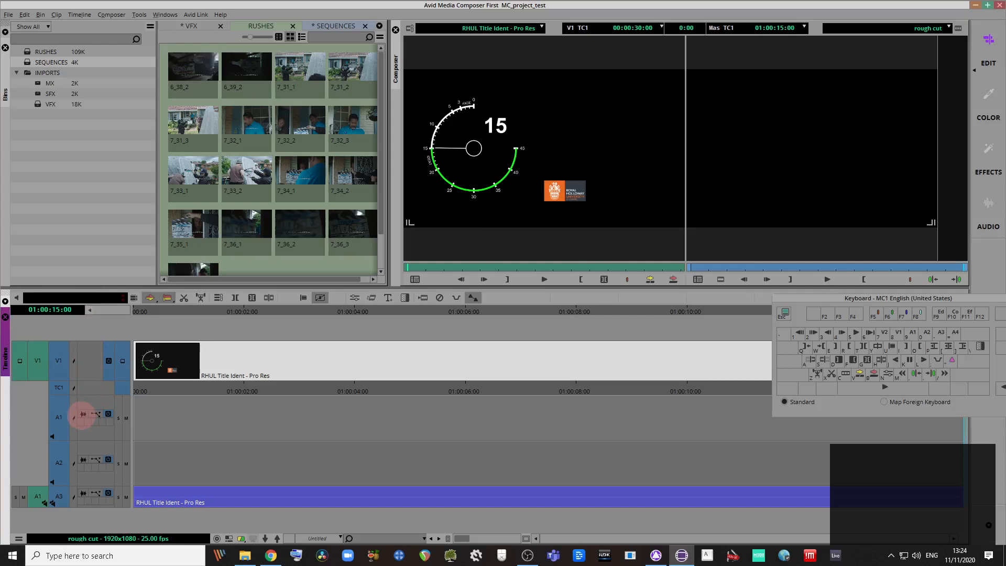
# Step: Toggle the A3 audio waveform display, leaving the waveform shown
pyautogui.keyDown('alt'); pyautogui.click(83, 414); pyautogui.keyUp('alt')
pyautogui.keyDown('alt'); pyautogui.click(83, 414); pyautogui.keyUp('alt')
pyautogui.keyDown('alt'); pyautogui.click(83, 414); pyautogui.keyUp('alt')
pyautogui.keyDown('alt'); pyautogui.click(83, 414); pyautogui.keyUp('alt')
pyautogui.keyDown('alt'); pyautogui.click(83, 415); pyautogui.keyUp('alt')
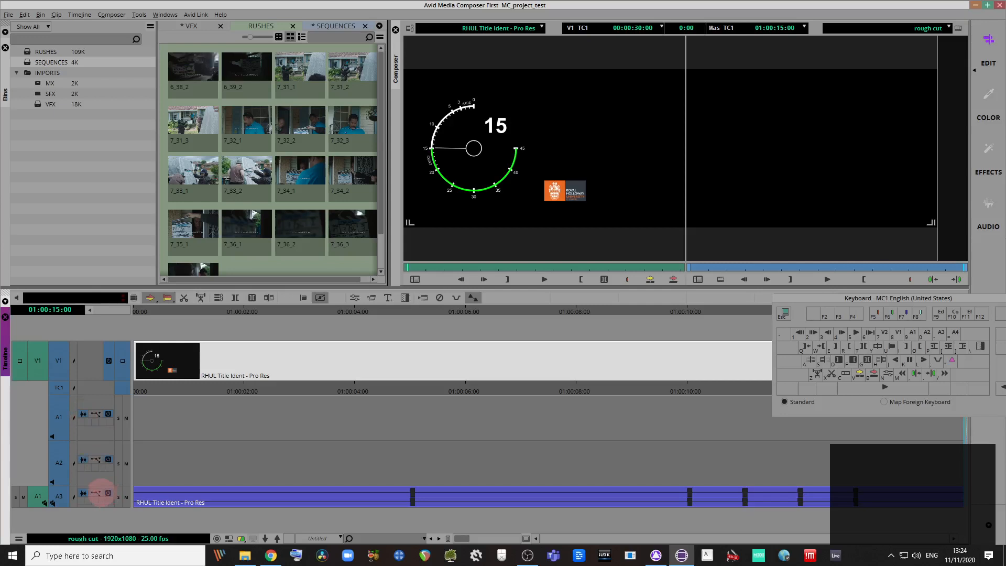
# Step: Try the clip gain display on A3, turn automation display off, and move the Keyboard palette down-left
pyautogui.click(96, 493)
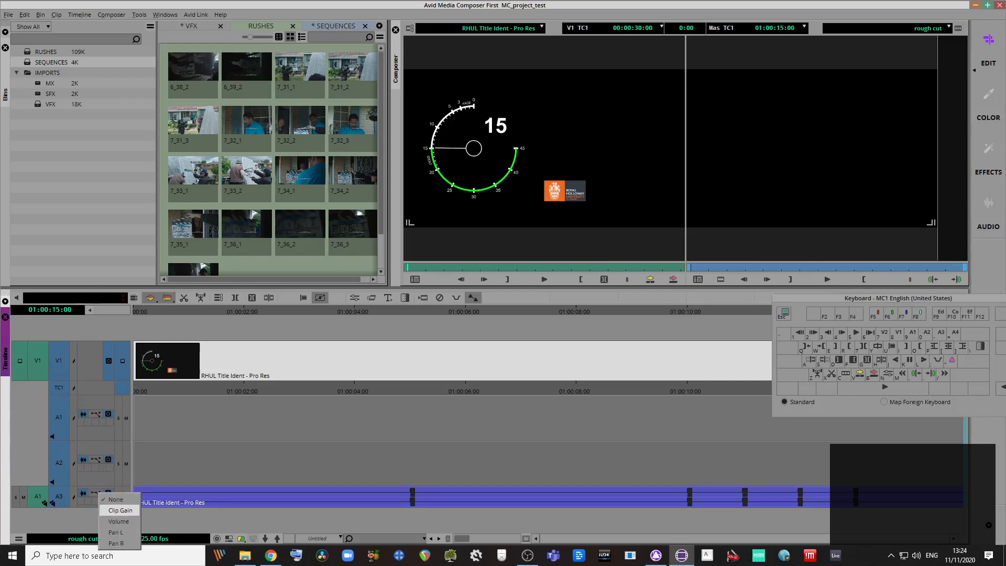
pyautogui.click(121, 511)
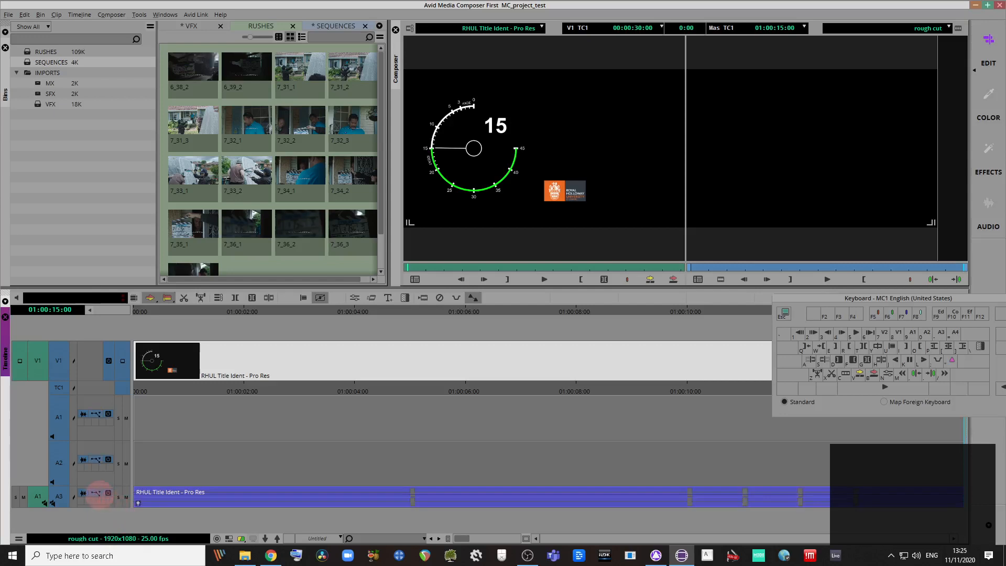
pyautogui.click(100, 496)
pyautogui.click(109, 521)
pyautogui.click(93, 493)
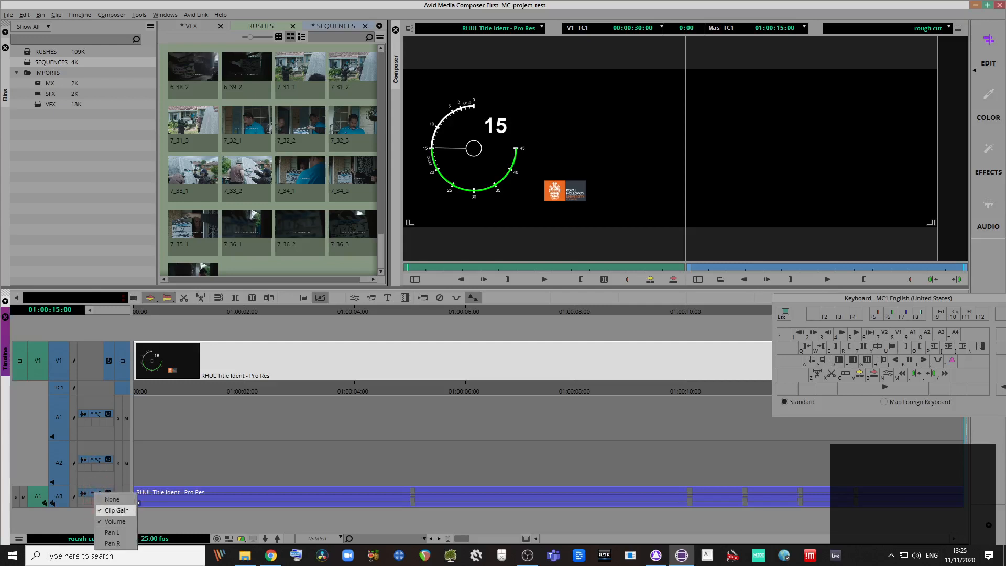
pyautogui.click(112, 499)
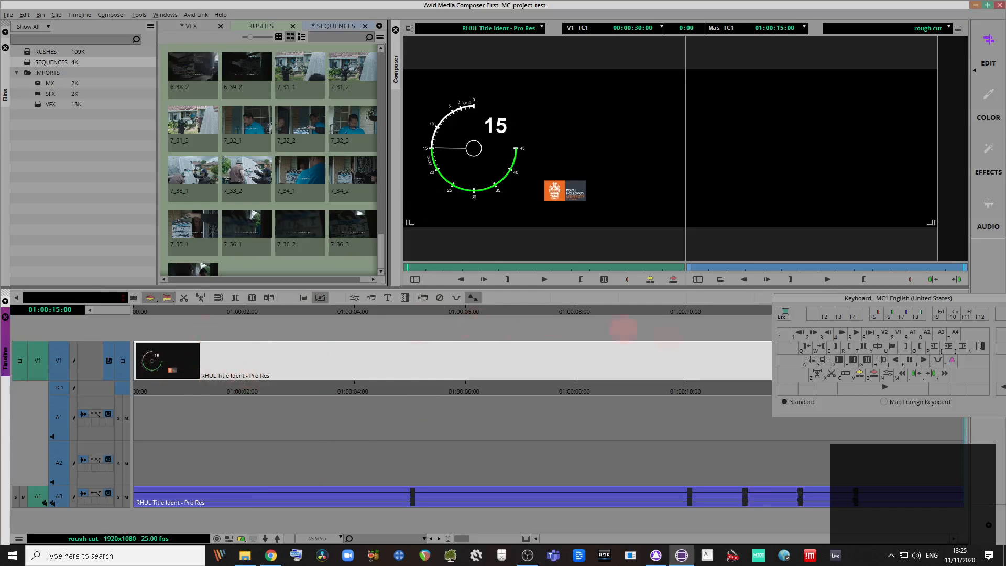
pyautogui.moveTo(820, 300); pyautogui.dragTo(775, 355)
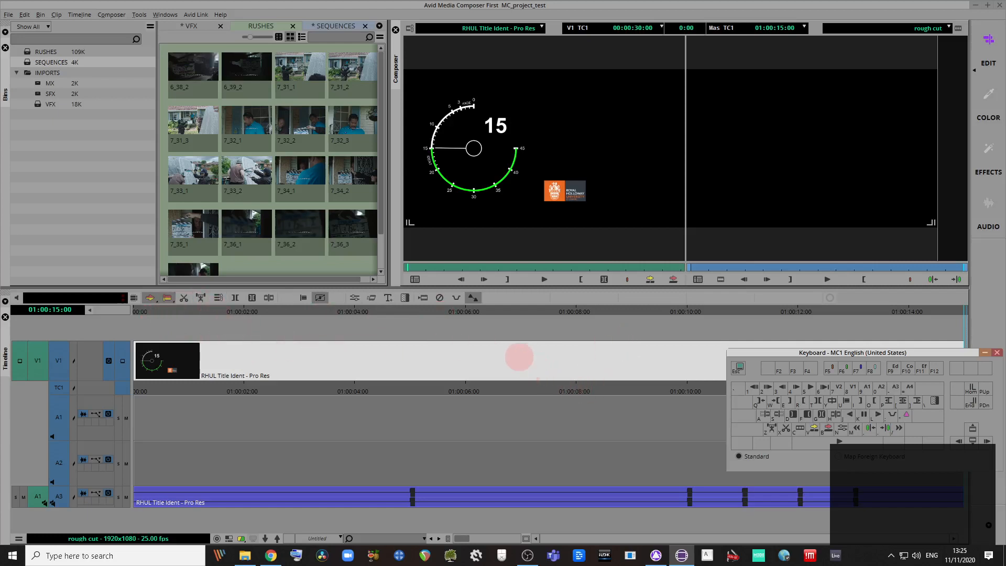
pyautogui.click(519, 358)
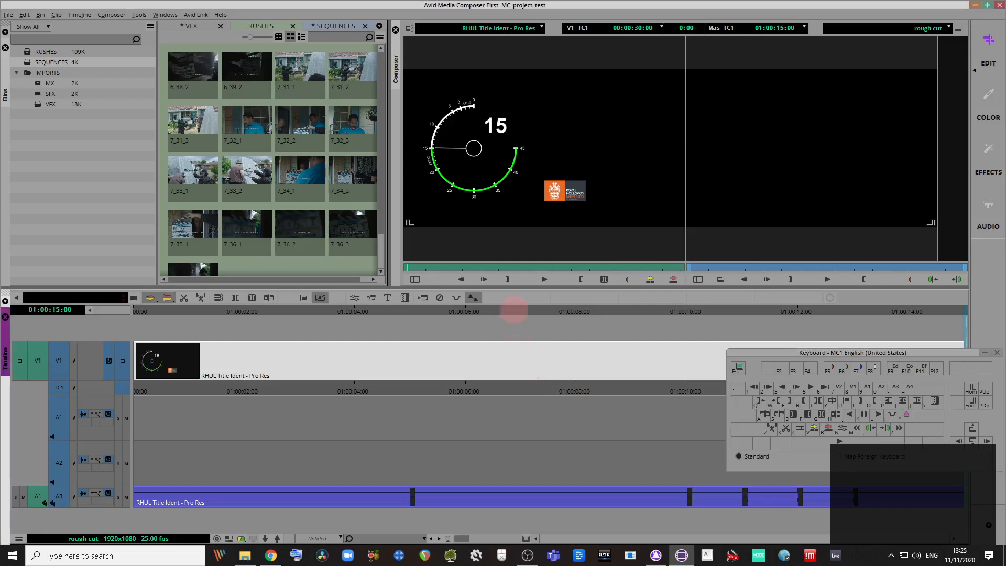
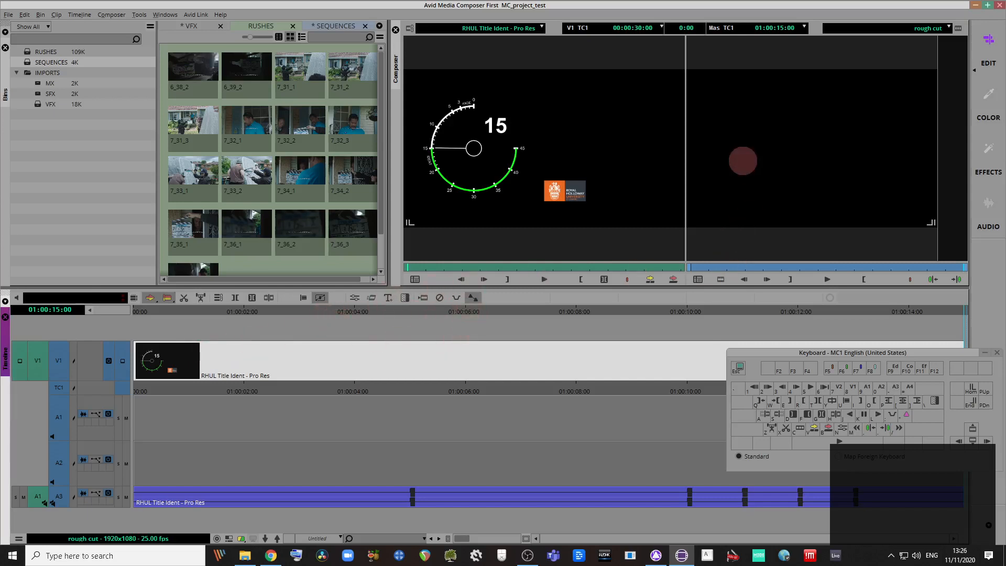
# Step: Scrub through the ident countdown, trying In and Out marks around 01:00:05–01:00:07, then clear them
pyautogui.rightClick(734, 170)
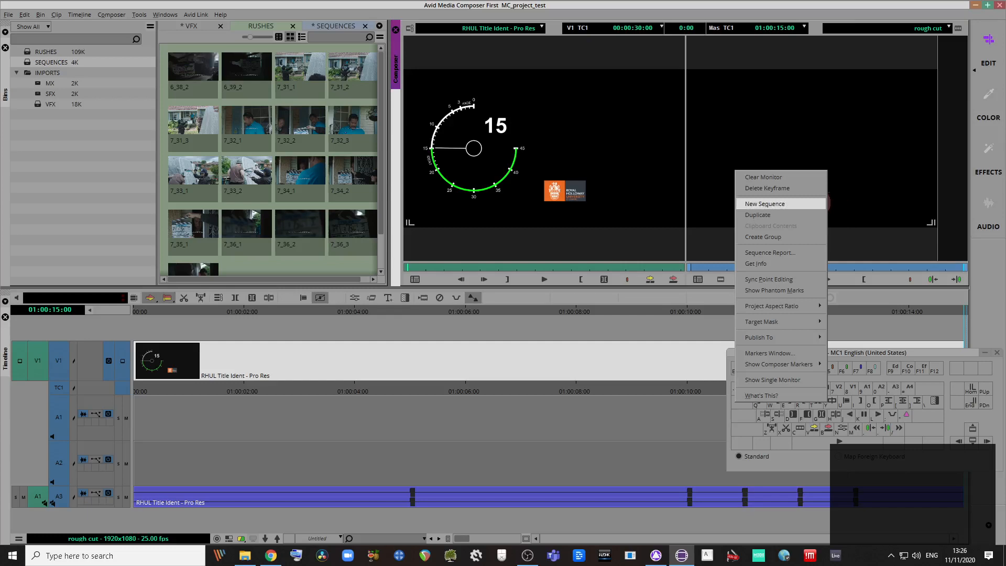
pyautogui.moveTo(628, 313); pyautogui.dragTo(473, 378)
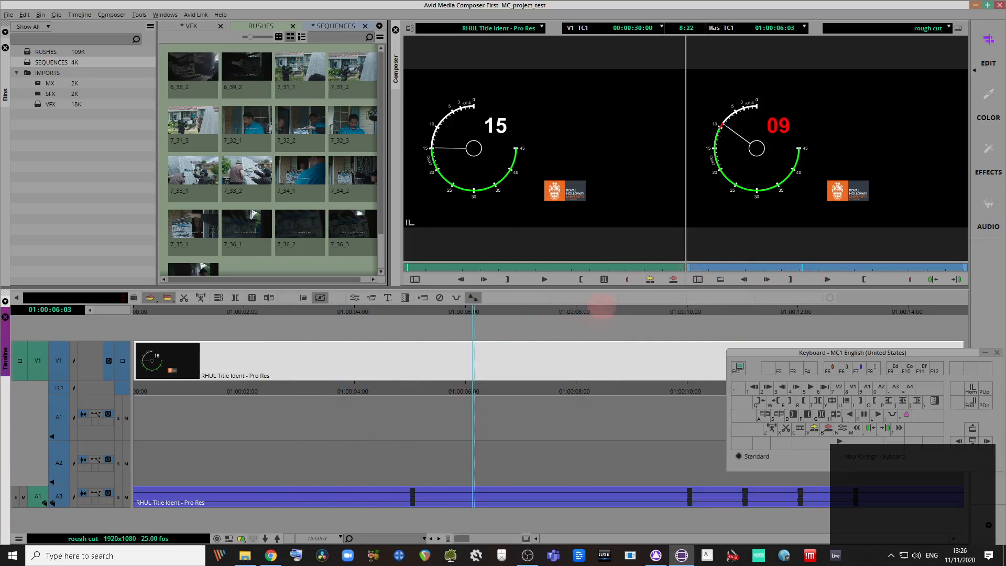
pyautogui.moveTo(511, 314); pyautogui.dragTo(402, 283)
pyautogui.moveTo(755, 266)
pyautogui.mouseDown()
pyautogui.moveTo(890, 267)
pyautogui.moveTo(773, 261)
pyautogui.mouseUp()
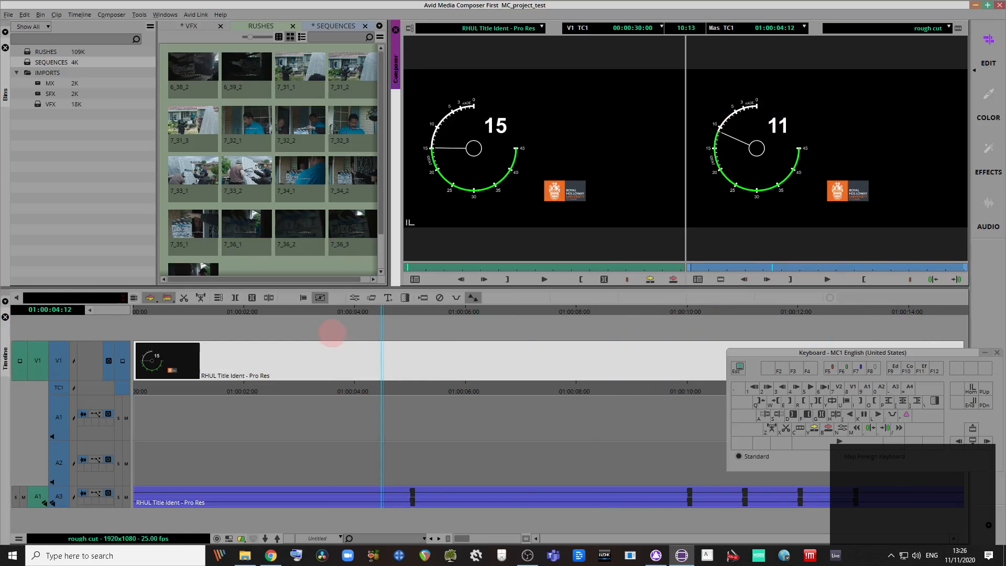
pyautogui.moveTo(340, 311); pyautogui.dragTo(466, 313)
pyautogui.press('o')
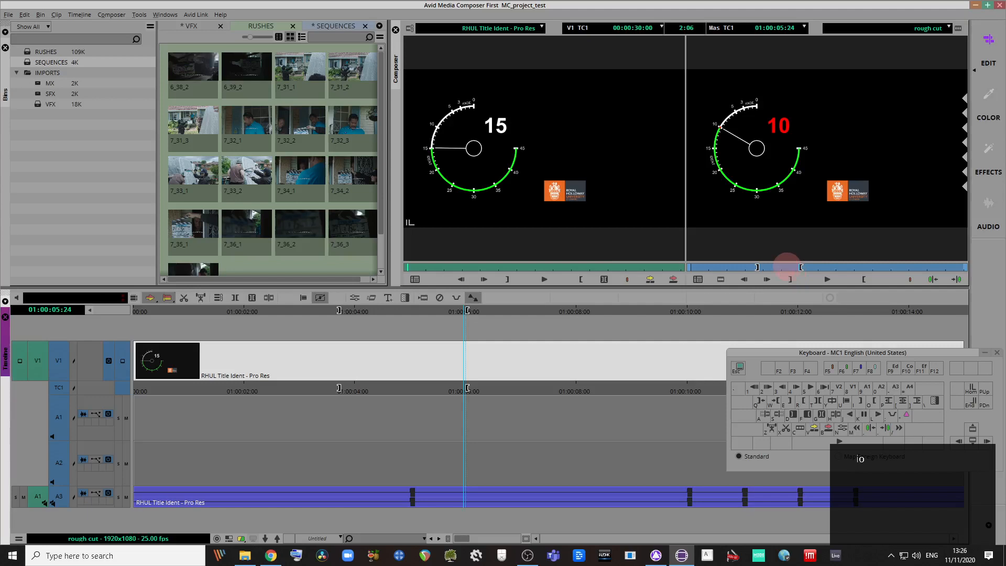
pyautogui.click(813, 266)
pyautogui.press('i')
pyautogui.click(827, 267)
pyautogui.press('o')
pyautogui.press('g')
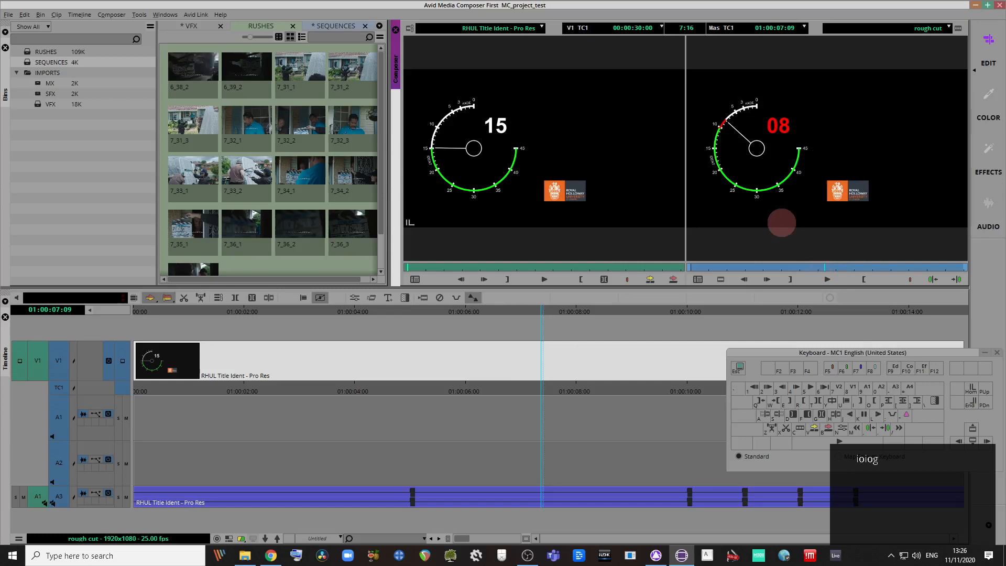
# Step: Set the rough cut's starting timecode to 00:59:45:00 in the Sequence Report
pyautogui.rightClick(873, 159)
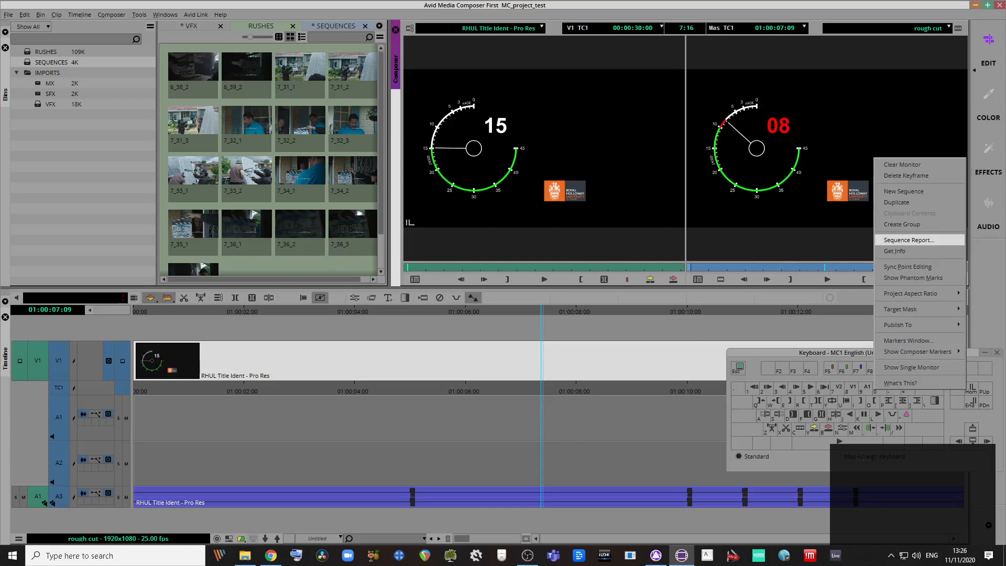
pyautogui.click(928, 240)
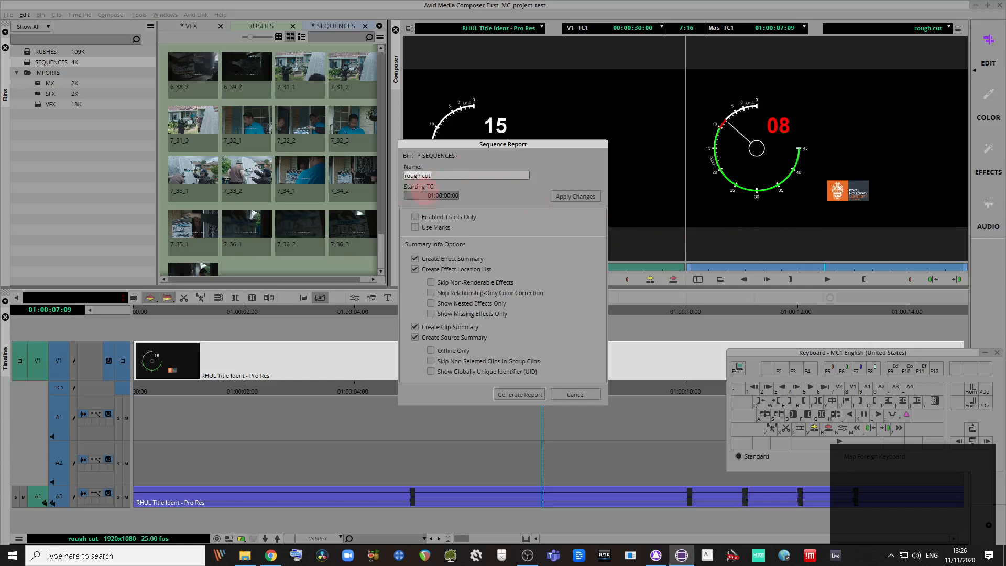
pyautogui.click(419, 195)
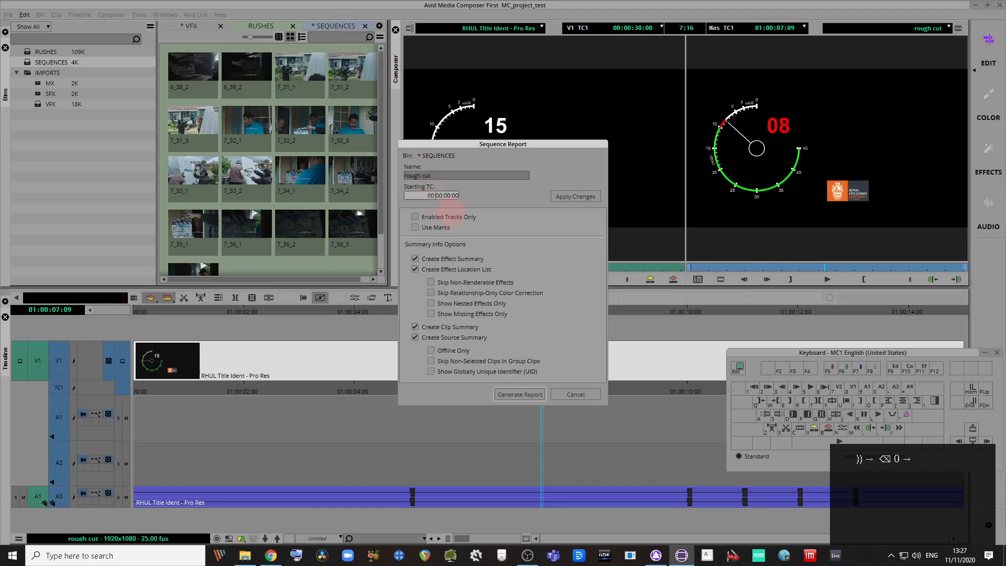
pyautogui.write('59:45')
pyautogui.click(576, 195)
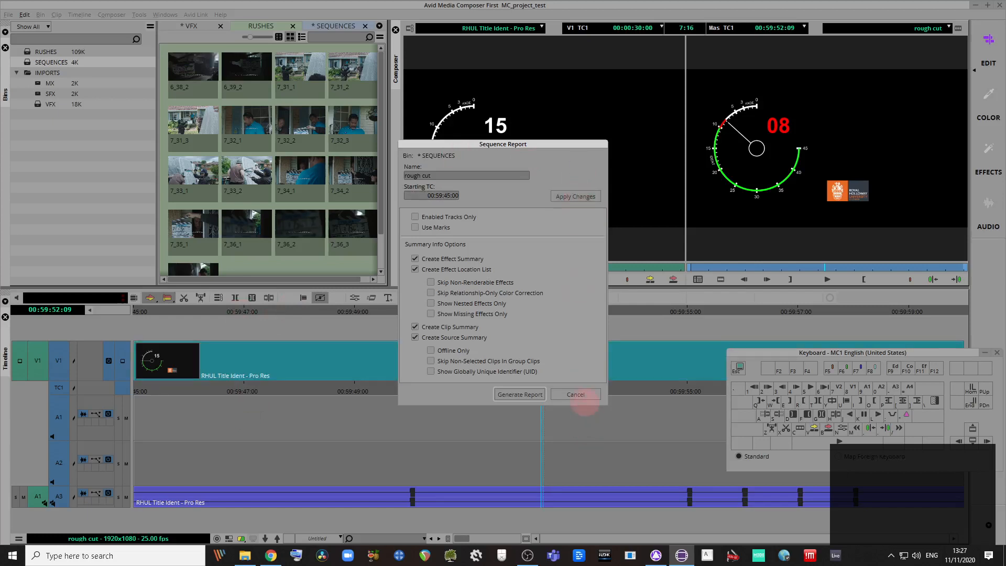
pyautogui.click(582, 395)
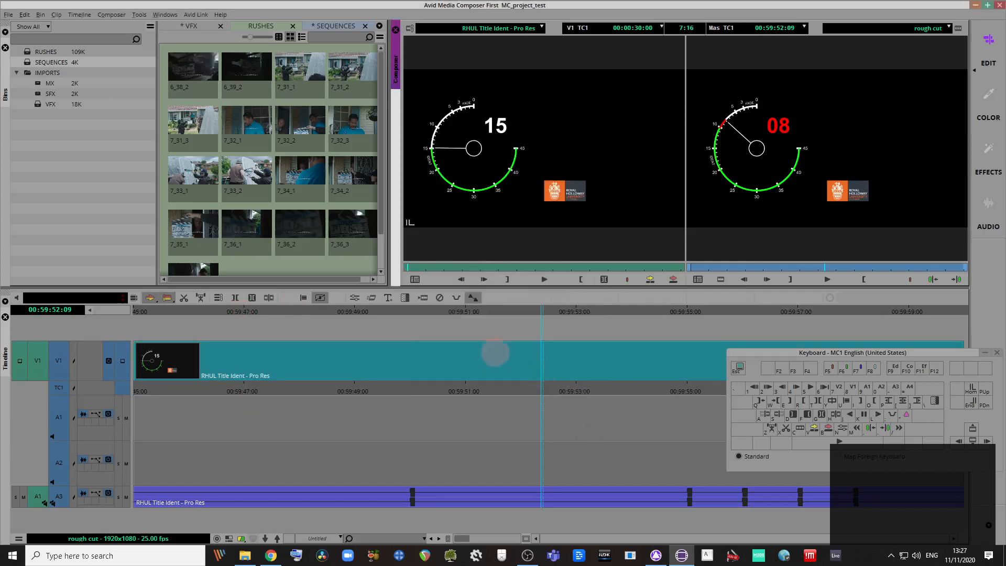
pyautogui.moveTo(909, 315); pyautogui.dragTo(743, 292)
pyautogui.hotkey('ctrl', '[')
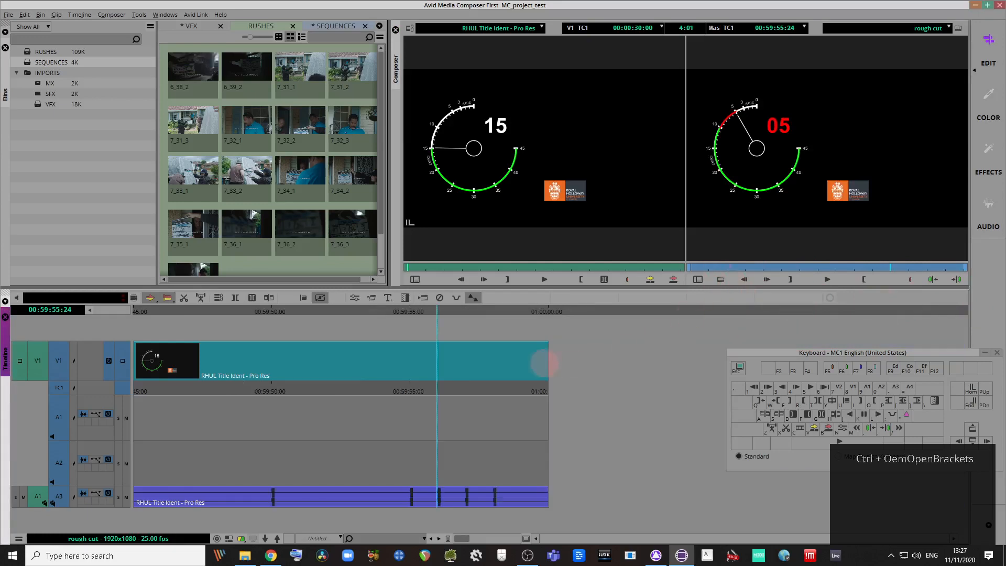
pyautogui.hotkey('ctrl', '[')
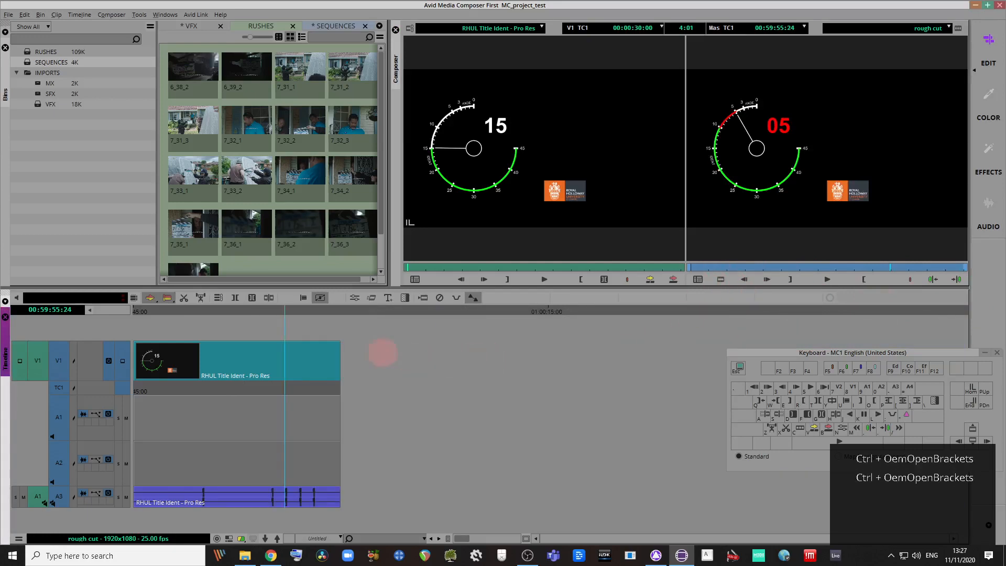
pyautogui.hotkey('ctrl', ']')
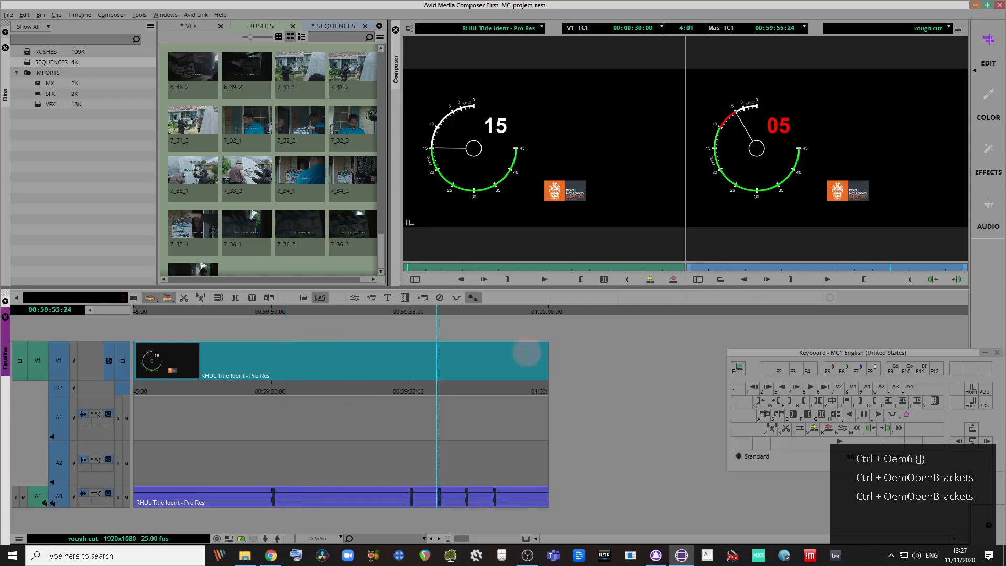
pyautogui.moveTo(532, 313); pyautogui.dragTo(297, 381)
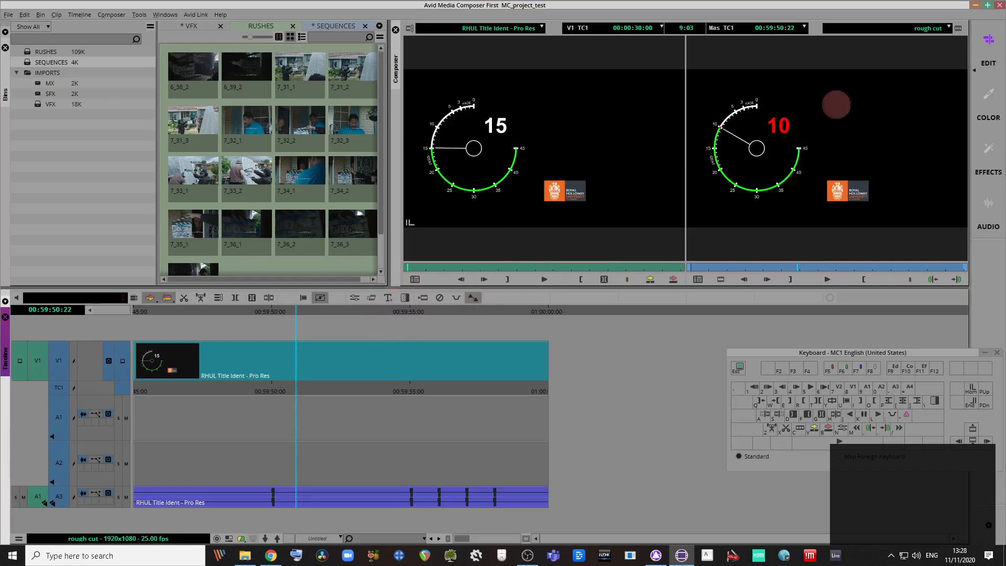
# Step: Add a Titler+ effect to the RHUL ident clip on V1 and draw a text box top right
pyautogui.click(351, 362)
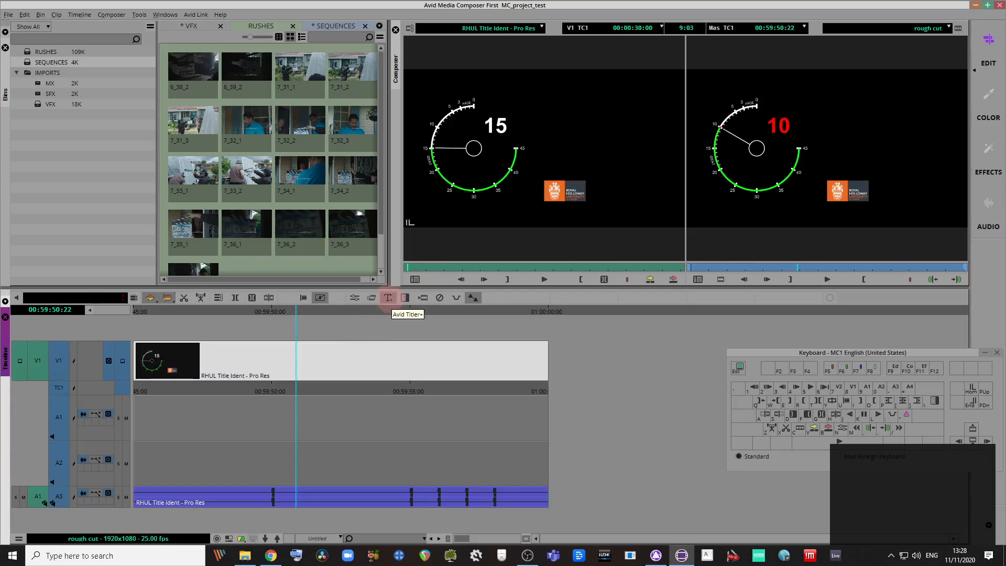
pyautogui.click(388, 299)
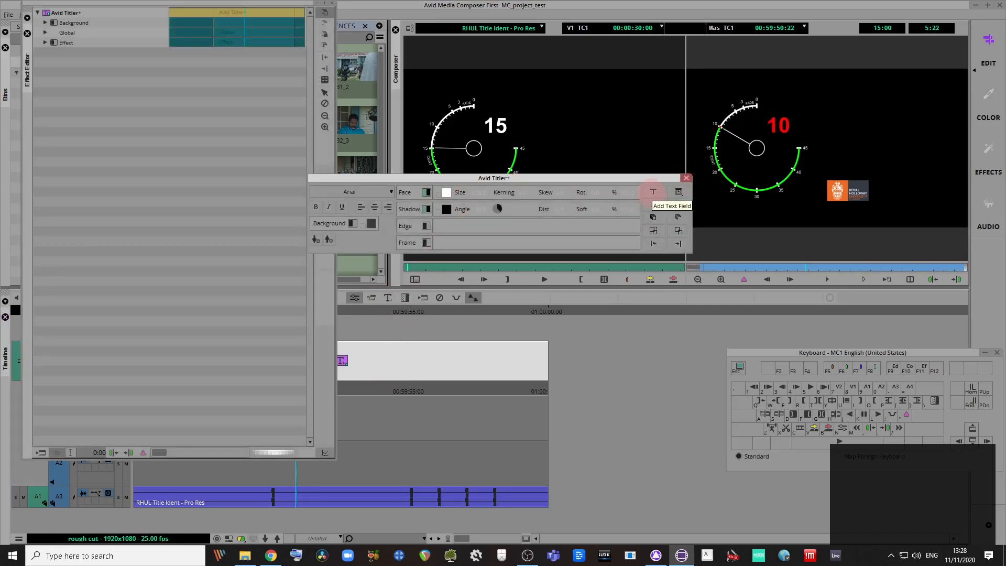
pyautogui.click(652, 191)
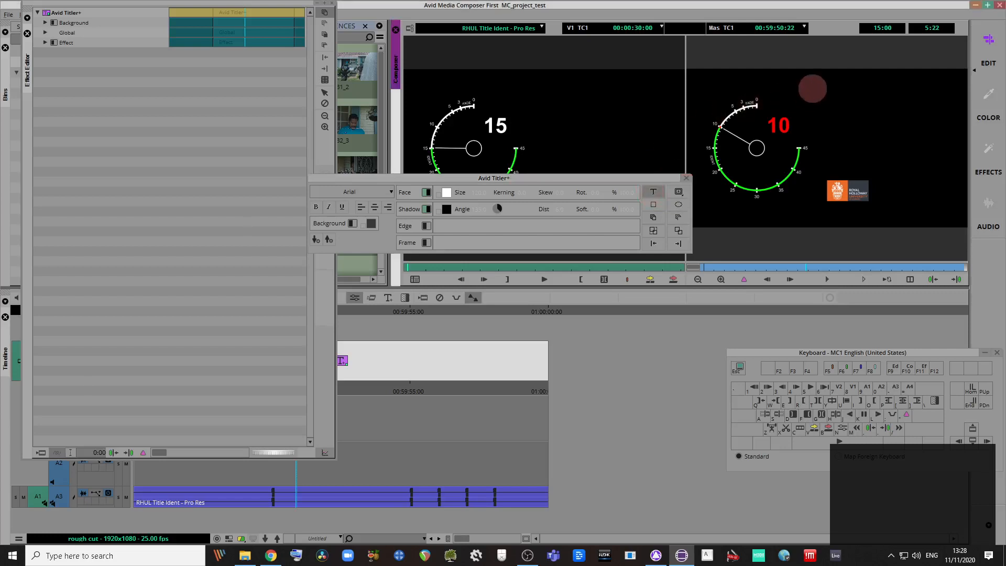
pyautogui.moveTo(820, 85); pyautogui.dragTo(945, 166)
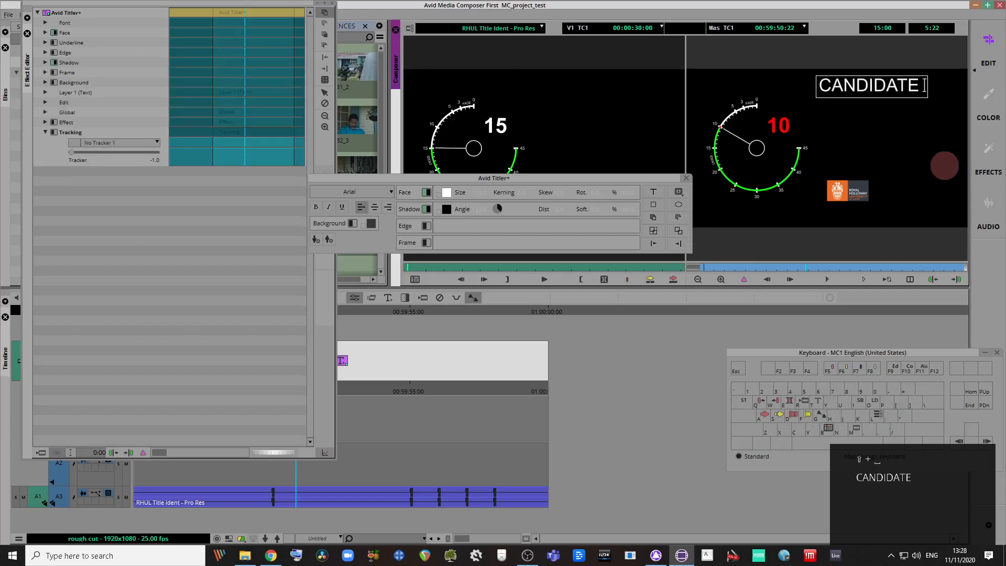
# Step: Type the title text 1990000 in place of CANDIDATE and close the title editors
pyautogui.press('Pause')
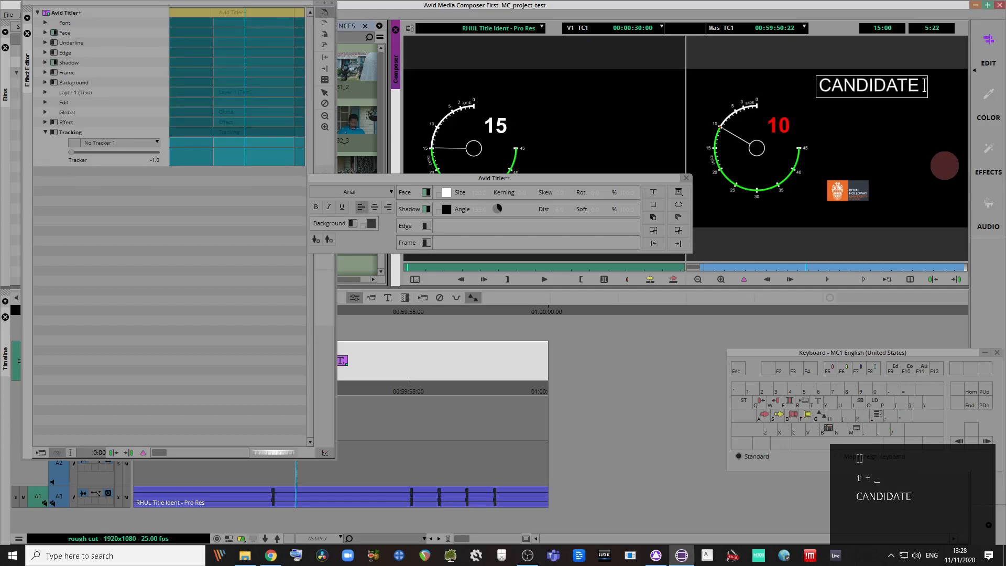
pyautogui.press('BackSpace')
pyautogui.press('BackSpace')
pyautogui.press('BackSpace')
pyautogui.press('BackSpace')
pyautogui.press('BackSpace')
pyautogui.press('BackSpace')
pyautogui.press('BackSpace')
pyautogui.press('BackSpace')
pyautogui.press('BackSpace')
pyautogui.press('BackSpace')
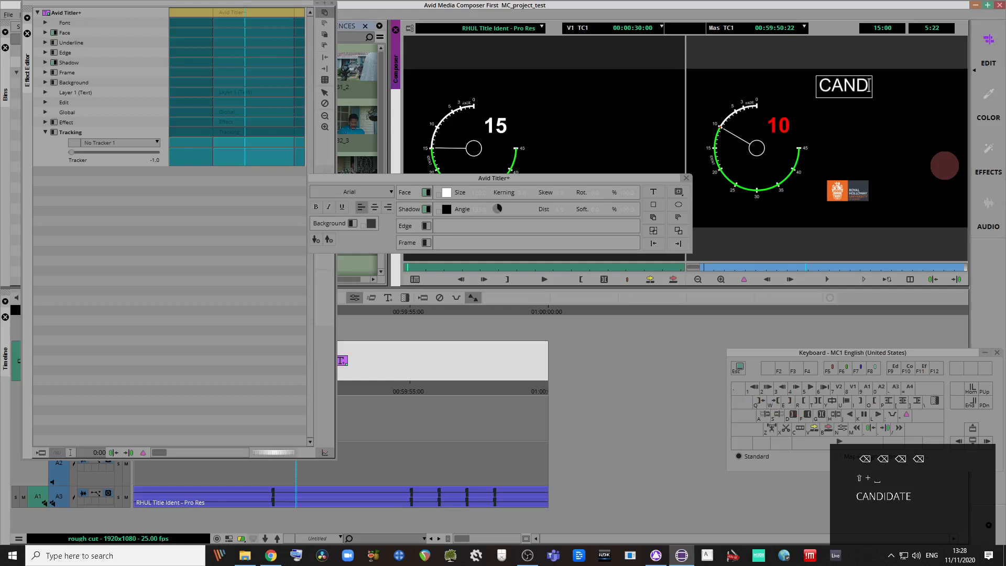
pyautogui.press('BackSpace')
pyautogui.press('BackSpace')
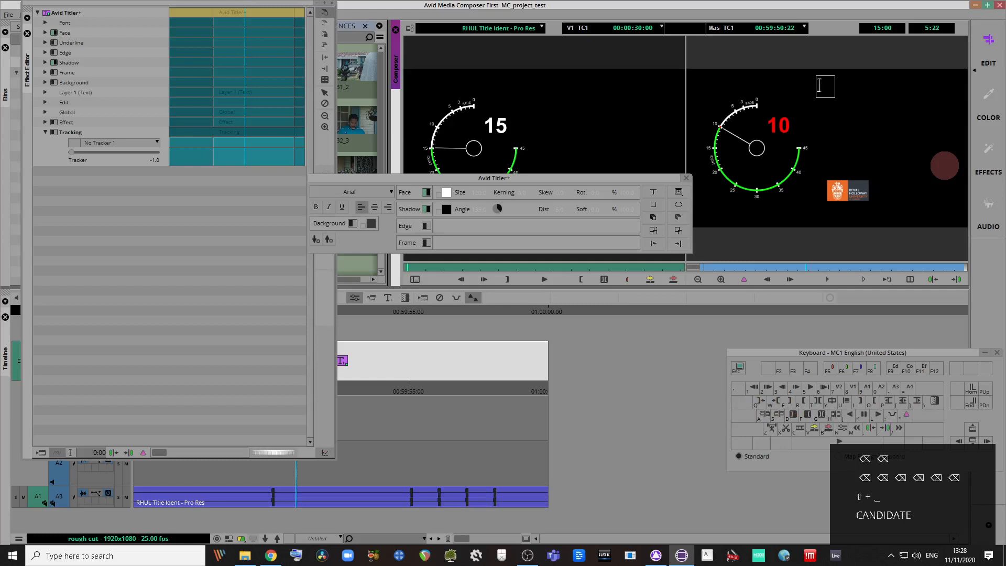
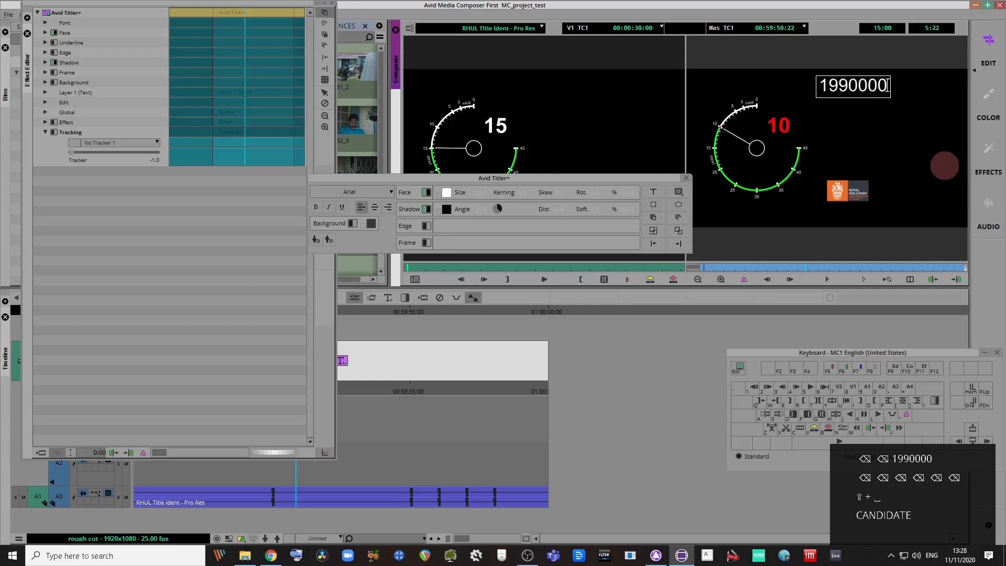
pyautogui.press('Return')
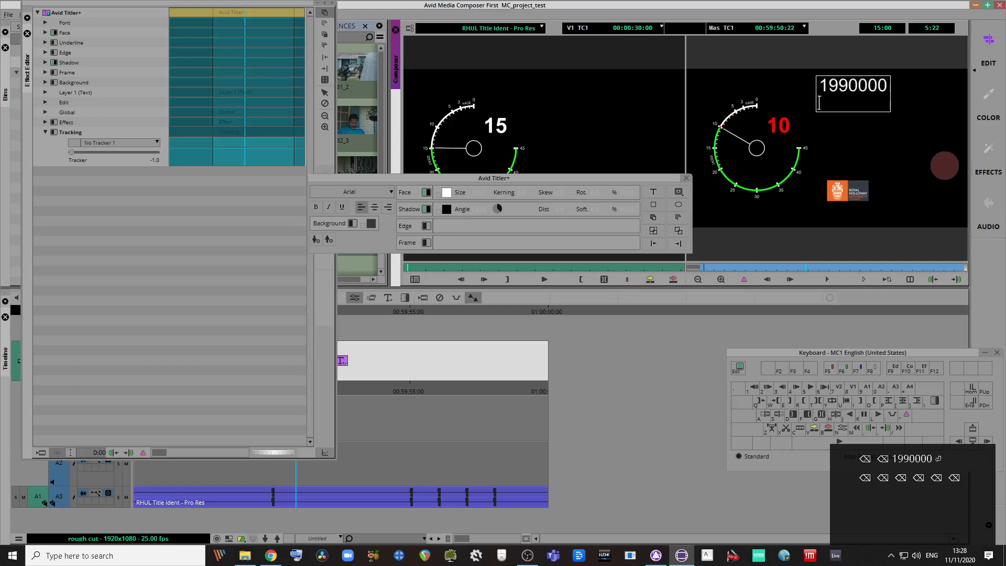
pyautogui.click(687, 178)
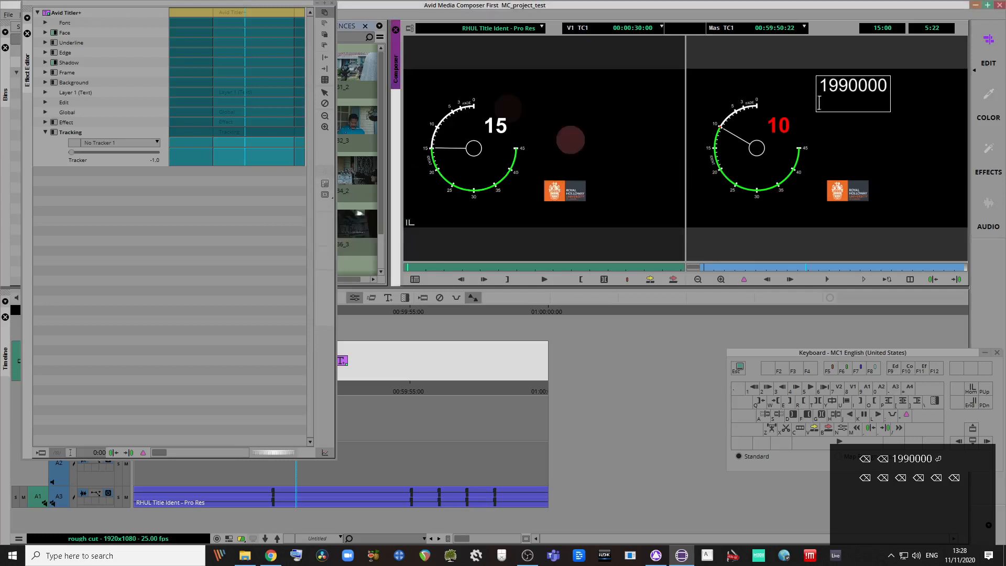
pyautogui.click(332, 3)
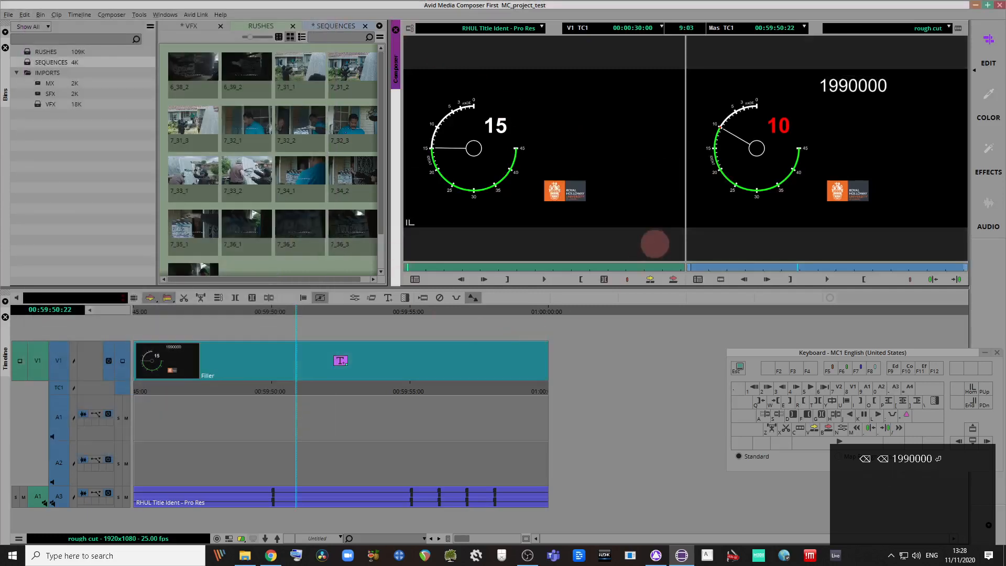
pyautogui.click(340, 361)
# Step: Delete the 1990000 title from the ident and add an empty V2 video track with Ctrl+Y
pyautogui.press('Delete')
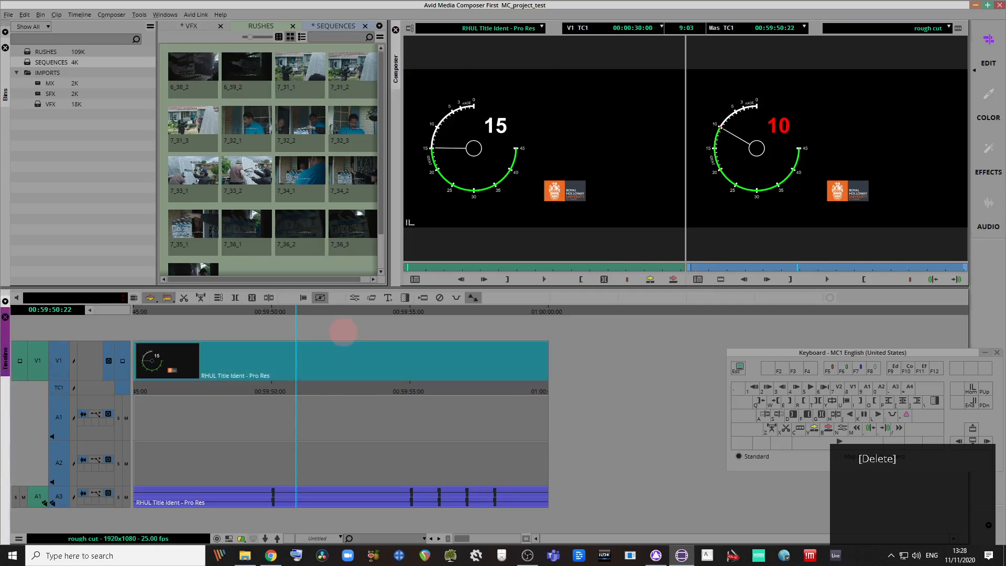
pyautogui.hotkey('ctrl', 'y')
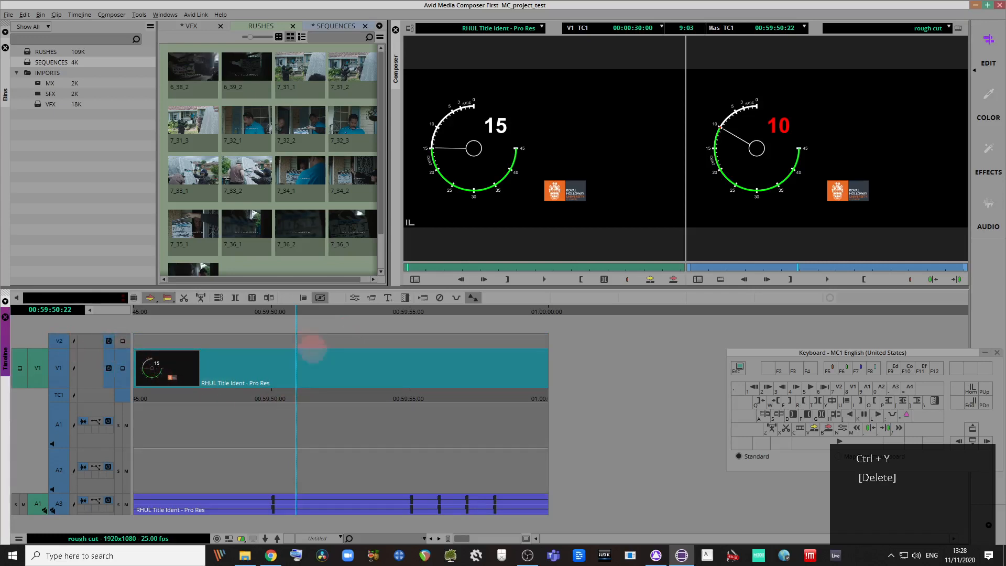
pyautogui.click(282, 338)
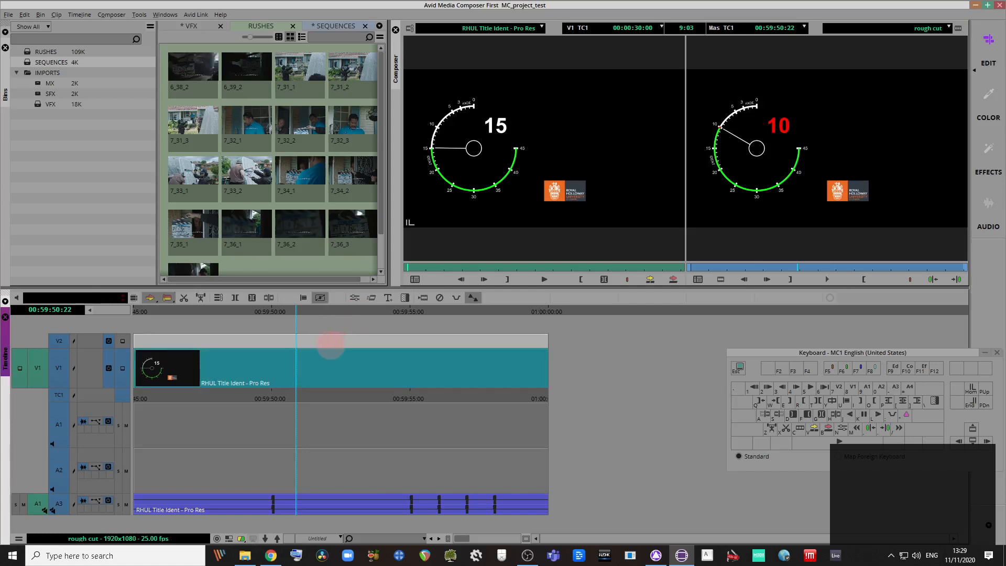
pyautogui.moveTo(369, 314); pyautogui.dragTo(346, 329)
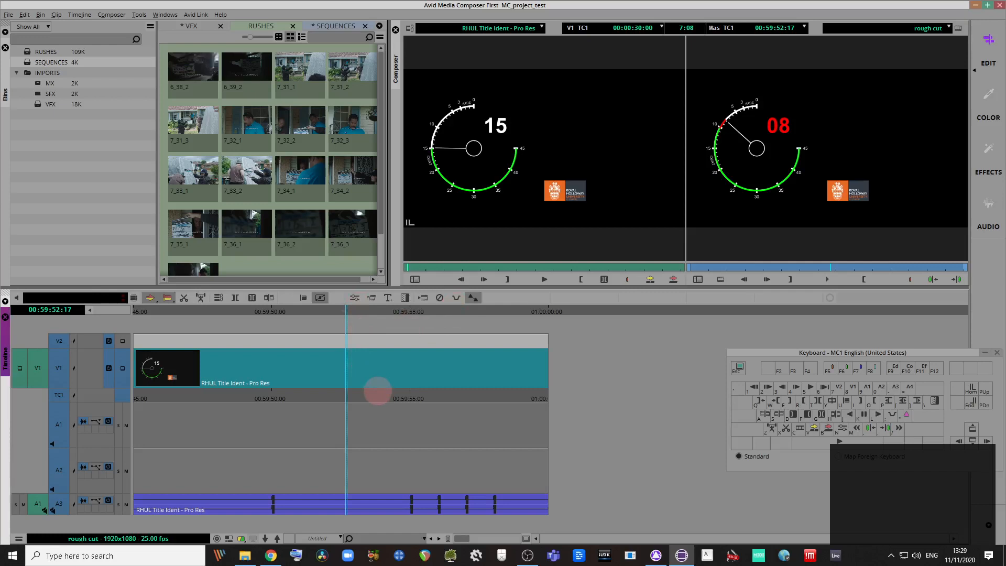
# Step: Apply the Timecode Burn-In effect to V2 and view it over the countdown
pyautogui.hotkey('ctrl', '8')
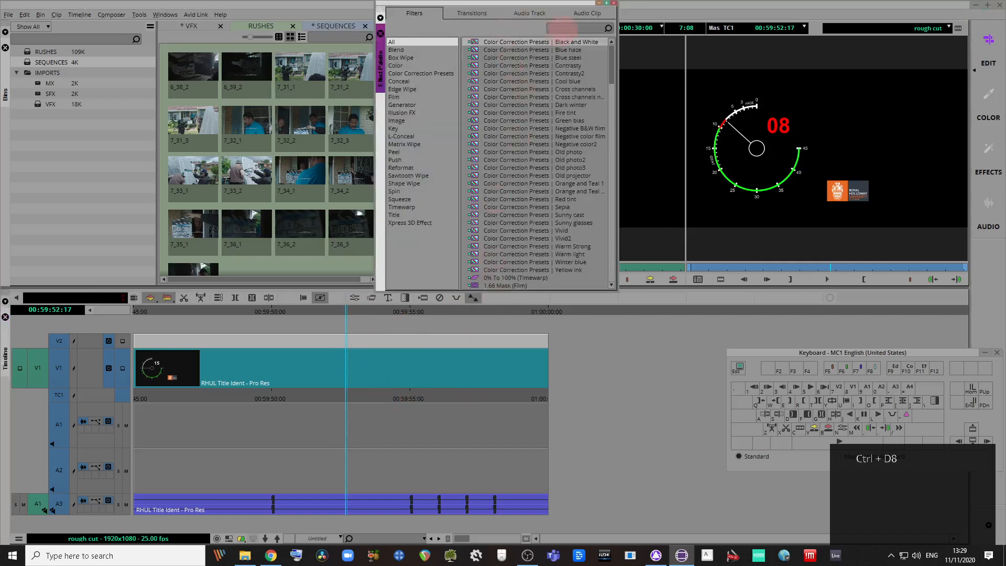
pyautogui.click(563, 27)
pyautogui.write('timecode')
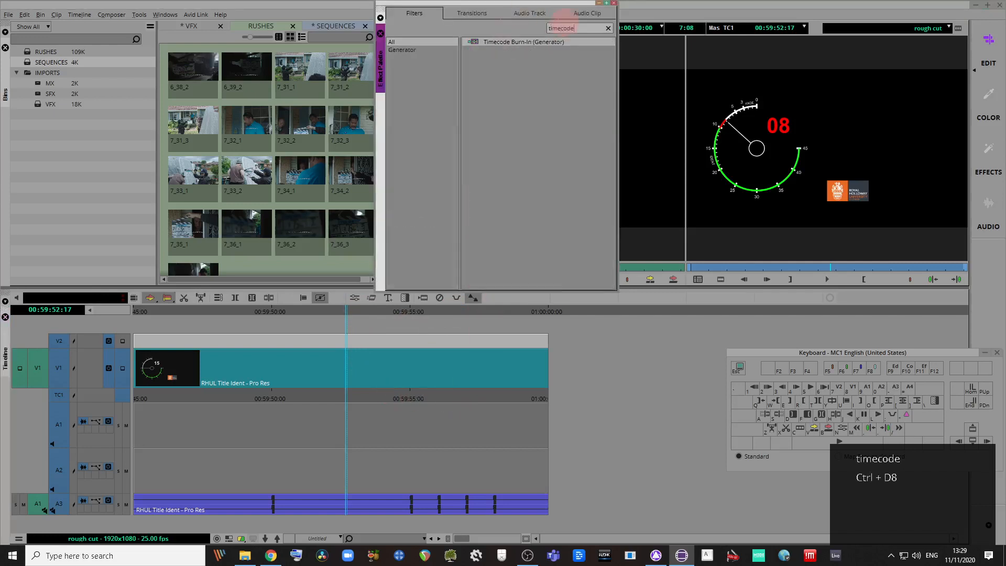
pyautogui.moveTo(529, 43)
pyautogui.mouseDown()
pyautogui.moveTo(417, 291)
pyautogui.moveTo(393, 310)
pyautogui.moveTo(395, 339)
pyautogui.mouseUp()
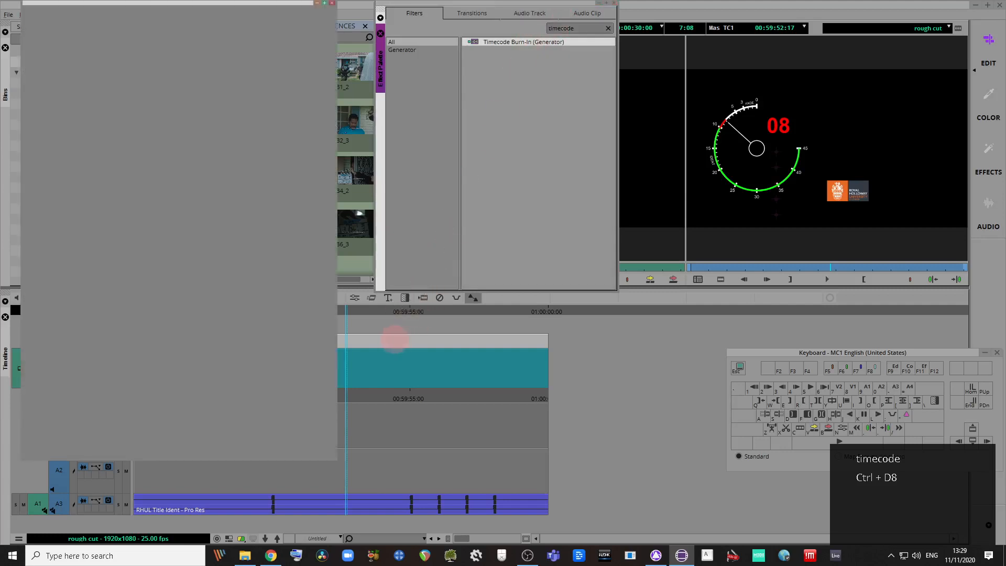
pyautogui.moveTo(331, 457); pyautogui.dragTo(343, 243)
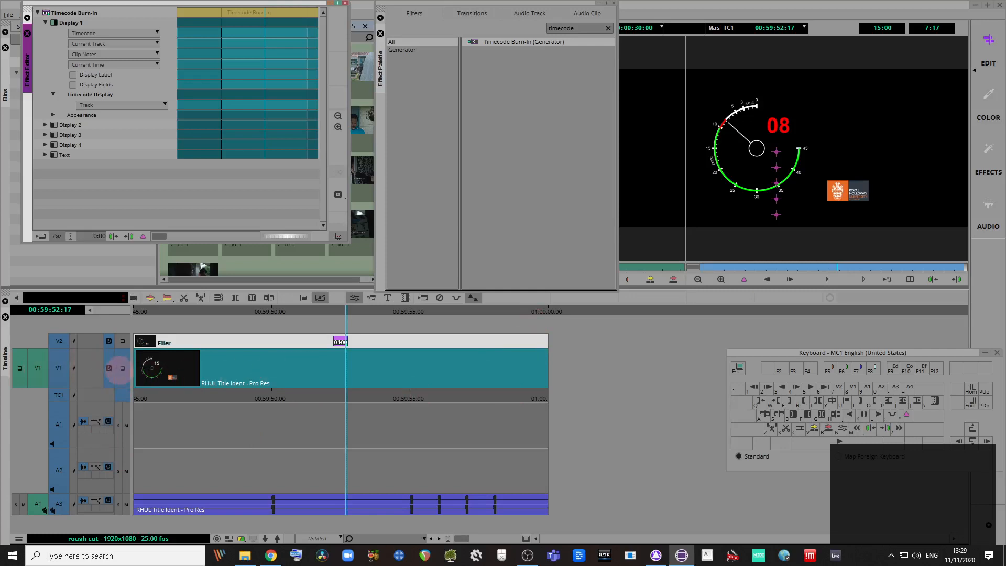
pyautogui.click(122, 368)
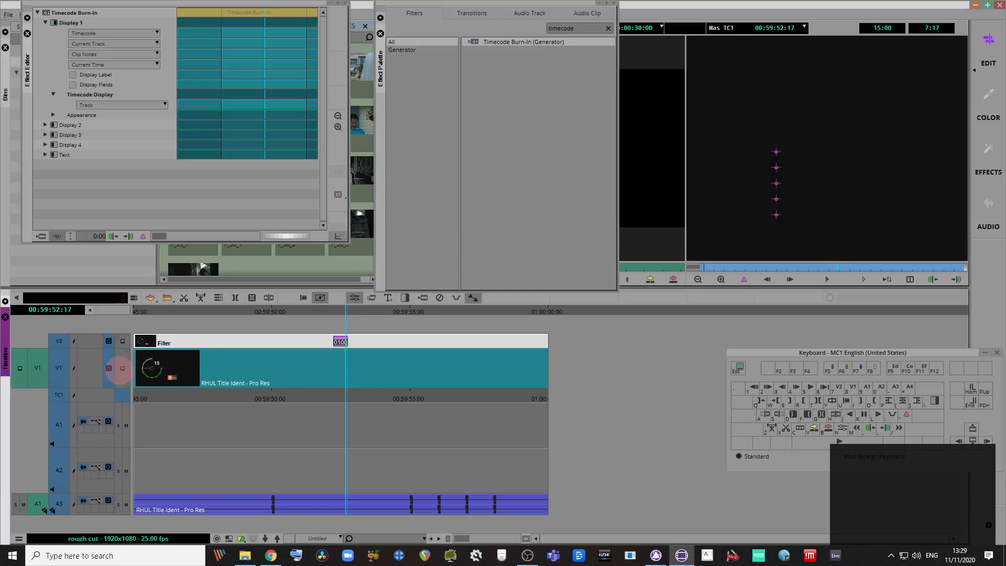
pyautogui.click(119, 341)
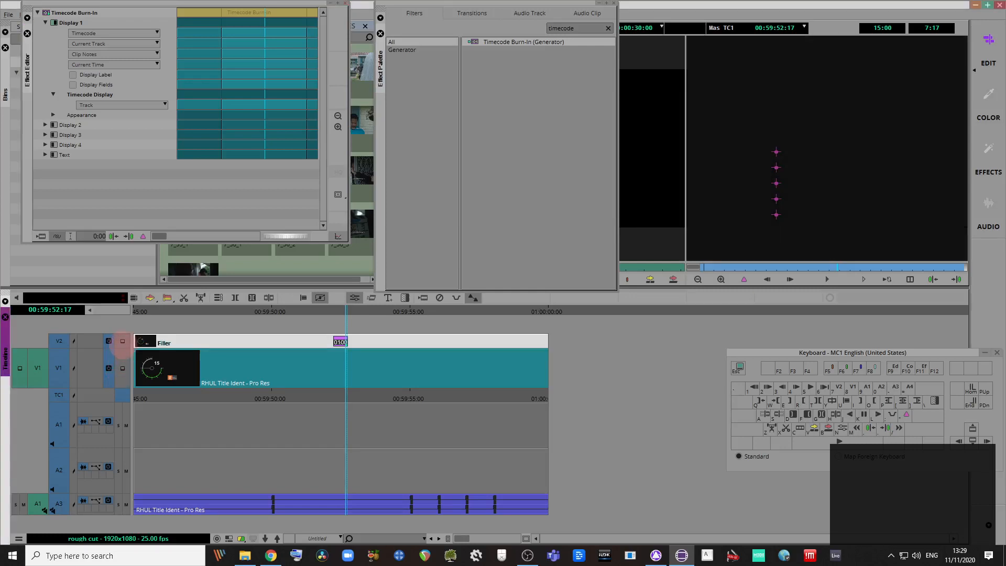
pyautogui.click(123, 341)
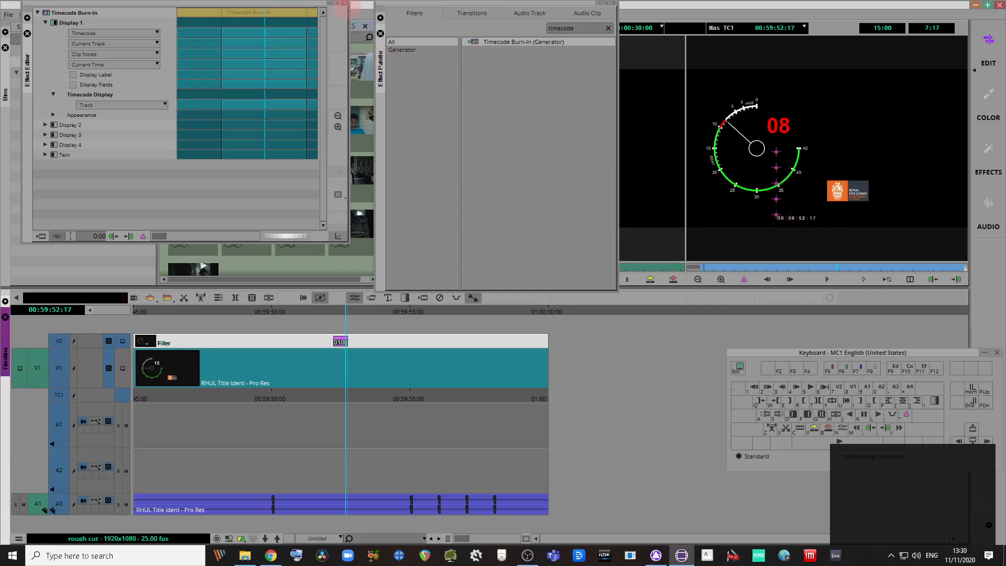
# Step: Delete the Timecode Burn-In segment from V2 and close the effect windows
pyautogui.click(345, 3)
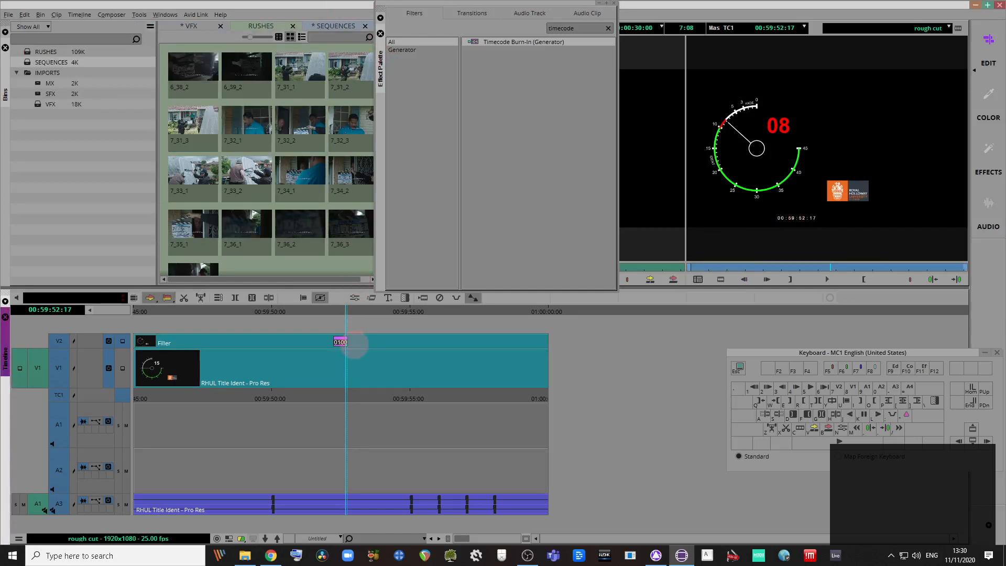
pyautogui.click(354, 315)
pyautogui.press('Delete')
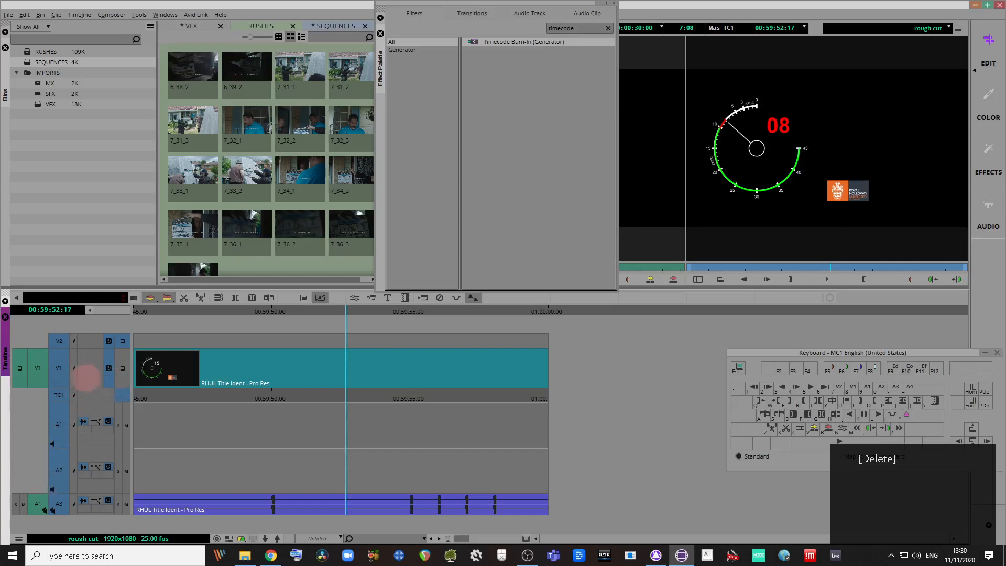
pyautogui.moveTo(38, 368)
pyautogui.mouseDown()
pyautogui.moveTo(44, 342)
pyautogui.moveTo(50, 368)
pyautogui.mouseUp()
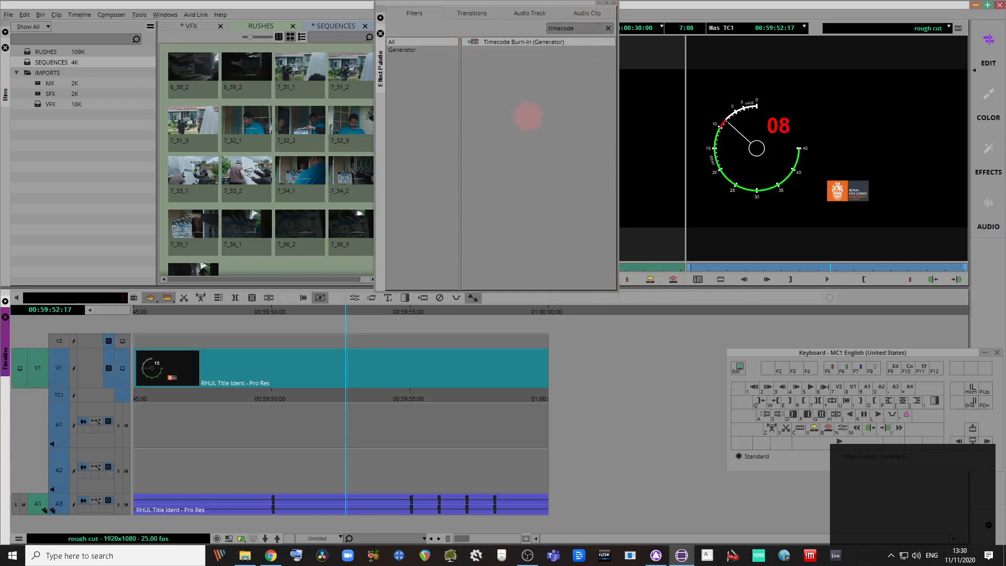
pyautogui.click(614, 3)
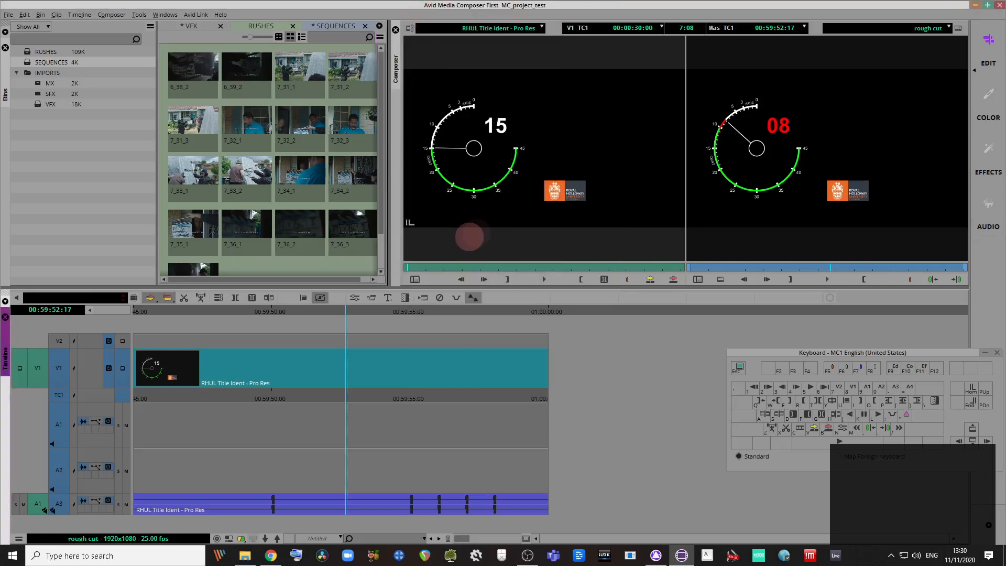
# Step: Patch source picture to record V2 and cue clip 7_31_1 at 01:00:42:08 in the source viewer
pyautogui.moveTo(38, 367); pyautogui.dragTo(58, 341)
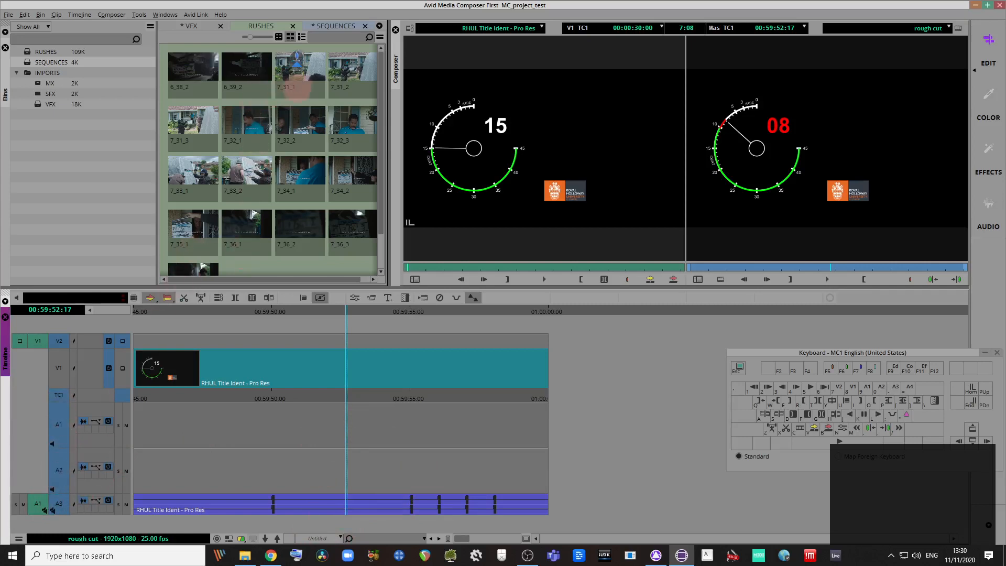
pyautogui.click(293, 68)
pyautogui.doubleClick(299, 71)
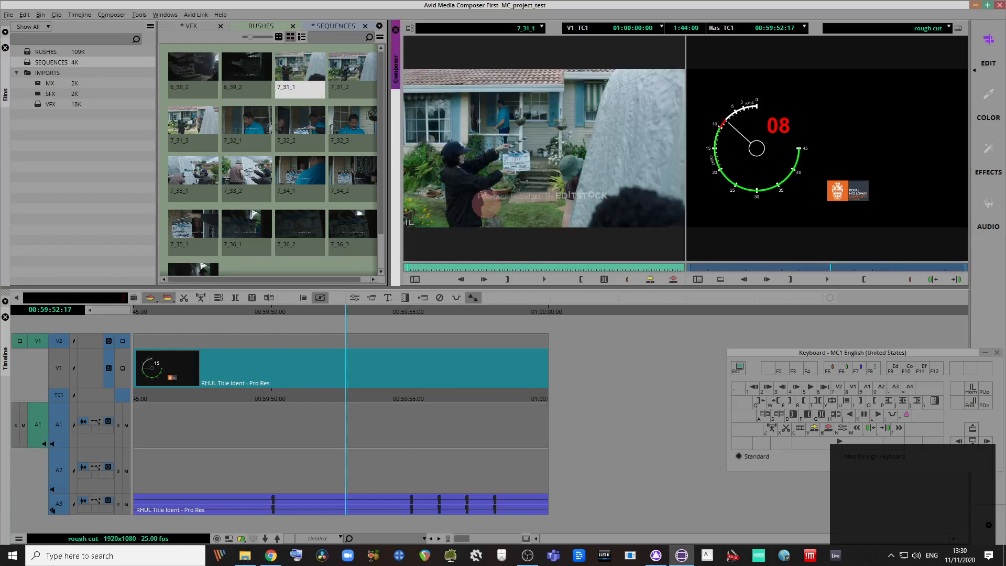
pyautogui.click(575, 266)
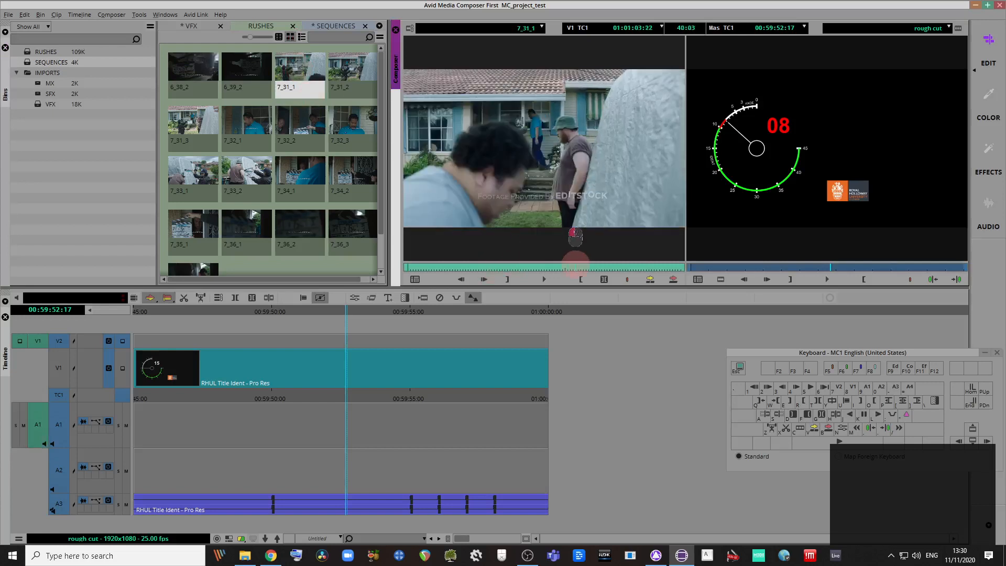
pyautogui.moveTo(576, 265); pyautogui.dragTo(518, 265)
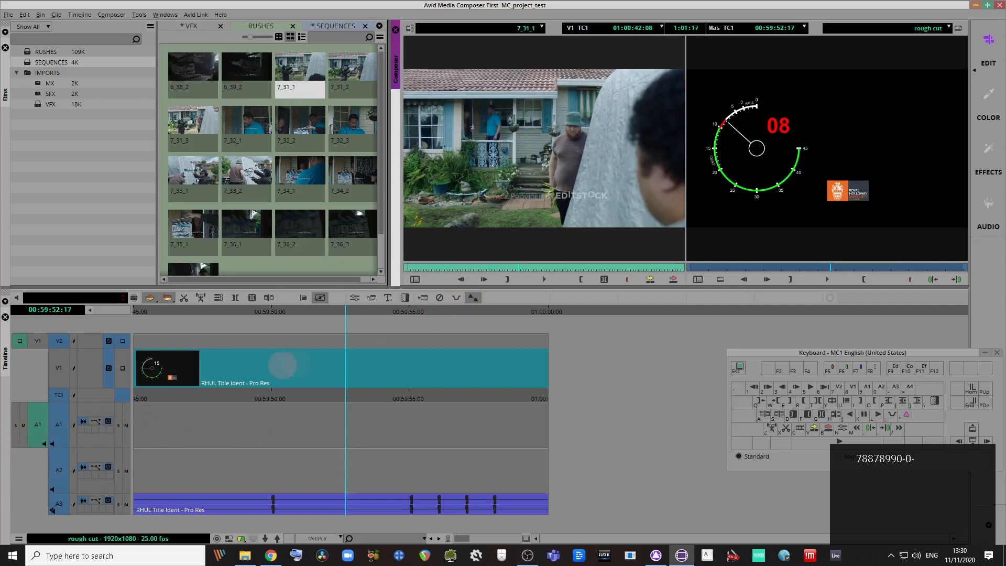
# Step: Toggle the V1 track selector and move the source picture patch back to record V1
pyautogui.click(430, 332)
pyautogui.press('-')
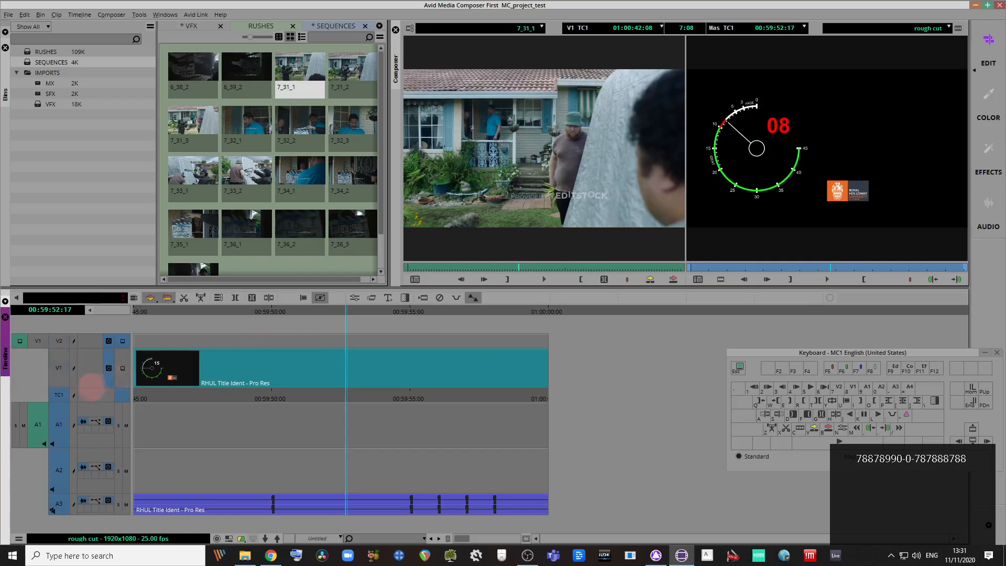
pyautogui.click(59, 376)
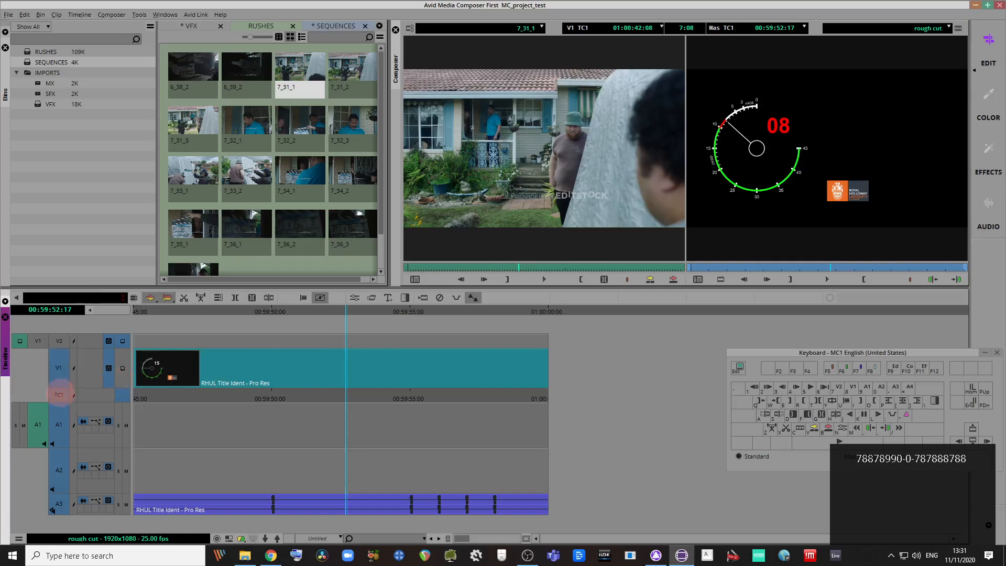
pyautogui.click(55, 367)
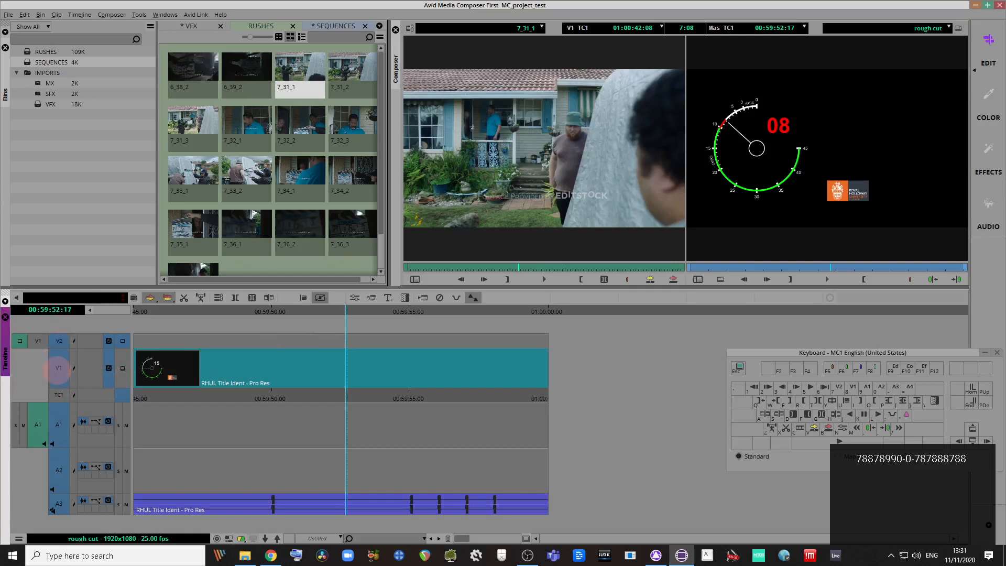
pyautogui.click(58, 364)
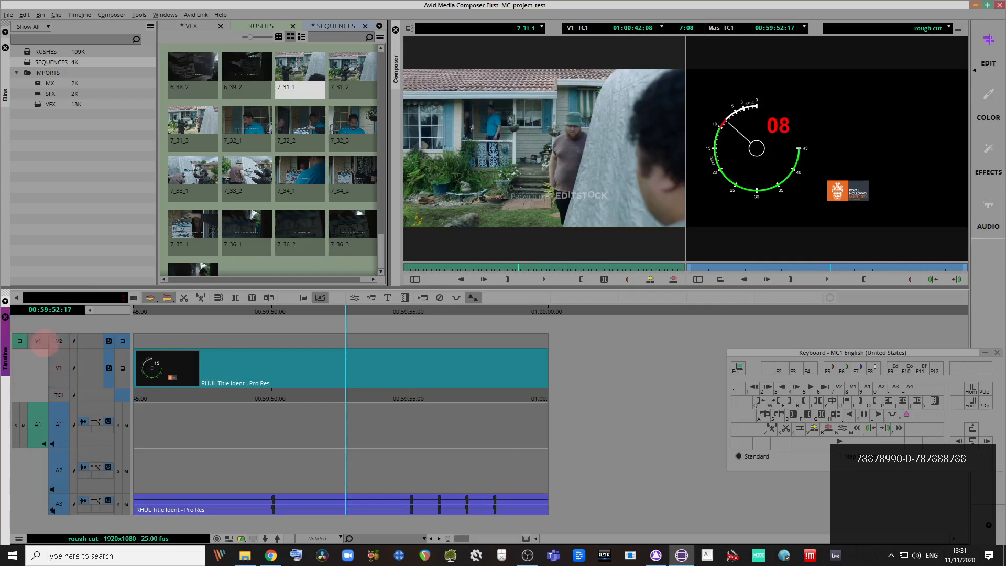
pyautogui.moveTo(39, 342); pyautogui.dragTo(58, 370)
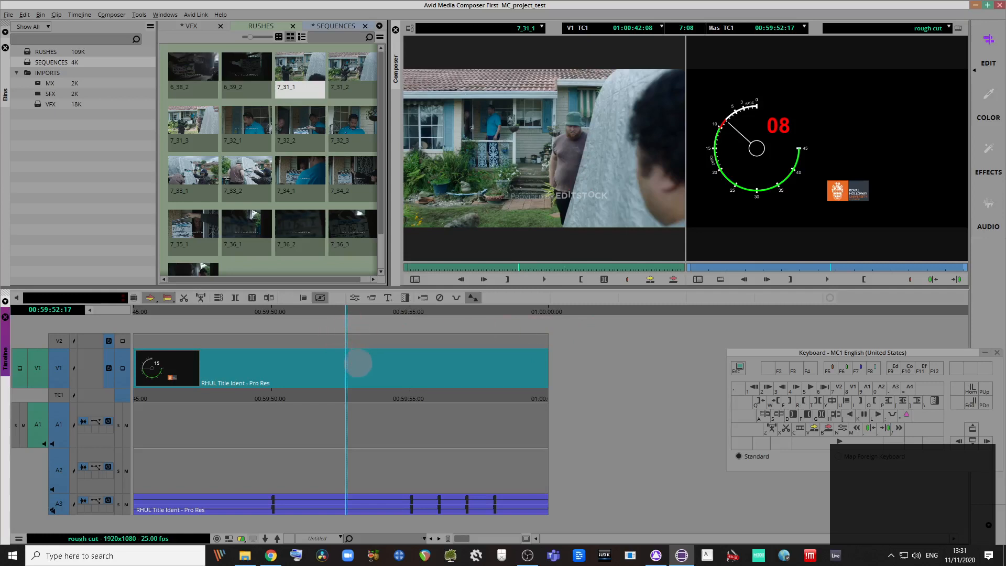
# Step: Step through the RHUL countdown ident with scrubbing, event jumps and arrow keys, ending at the sequence end
pyautogui.moveTo(376, 314); pyautogui.dragTo(405, 331)
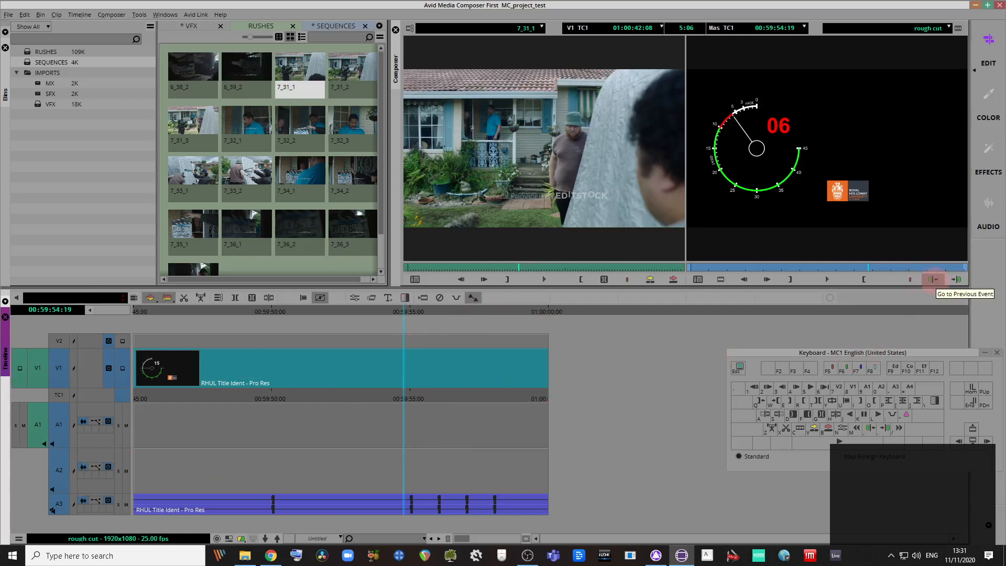
pyautogui.click(933, 280)
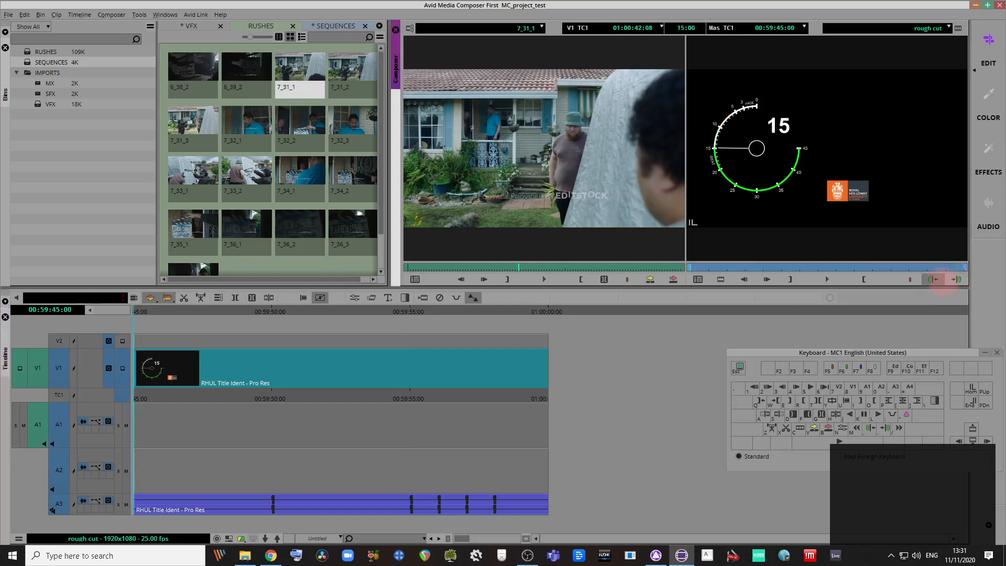
pyautogui.click(956, 280)
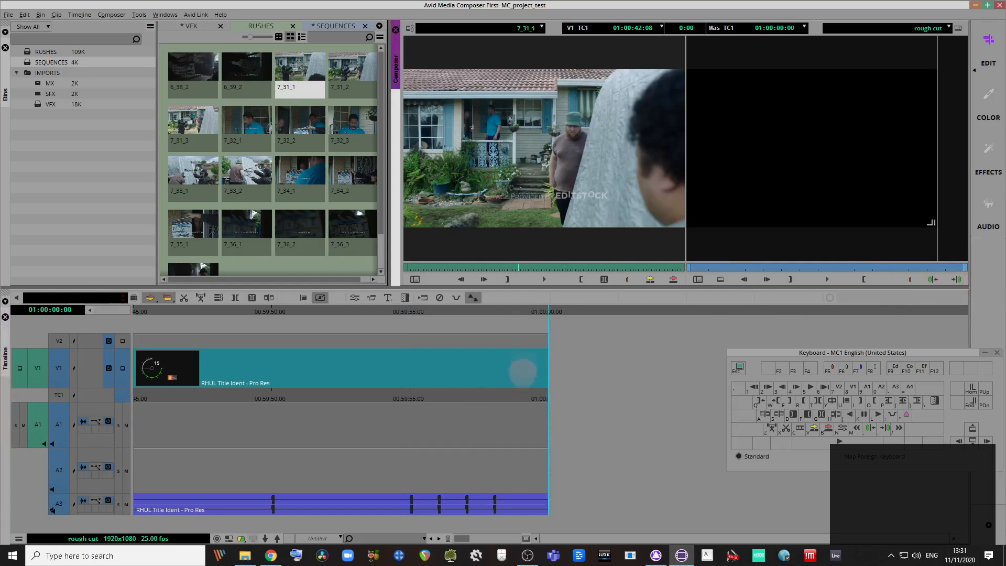
pyautogui.moveTo(518, 311); pyautogui.dragTo(426, 363)
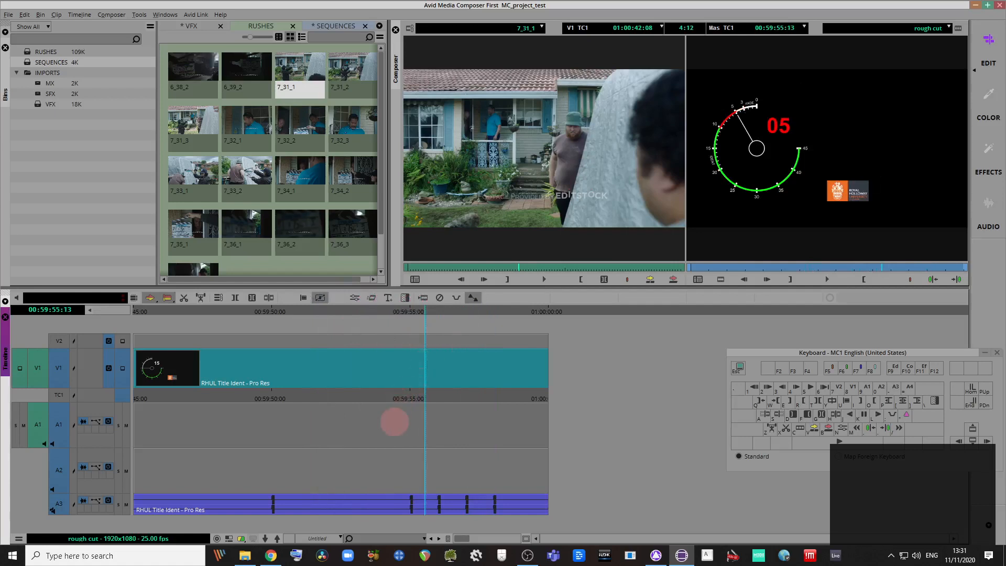
pyautogui.press('Left')
pyautogui.press('Left')
pyautogui.press('Left')
pyautogui.press('Left')
pyautogui.press('Left')
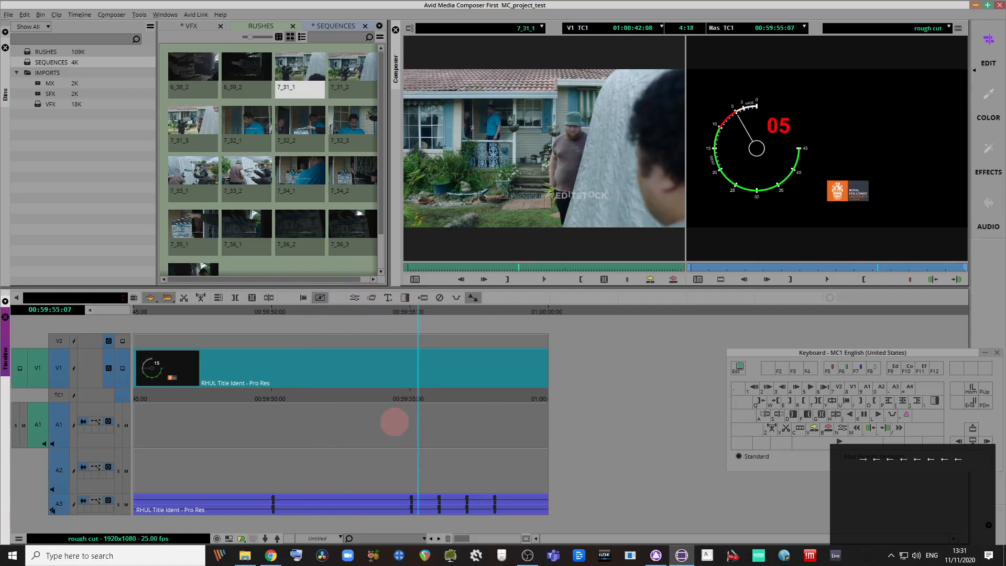
pyautogui.press('Right')
pyautogui.press('Right')
pyautogui.press('Right')
pyautogui.press('Right')
pyautogui.press('Right')
pyautogui.press('Right')
pyautogui.press('Right')
pyautogui.press('Right')
pyautogui.press('Right')
pyautogui.press('Right')
pyautogui.press('Right')
pyautogui.press('Right')
pyautogui.press('Right')
pyautogui.press('Right')
pyautogui.press('Right')
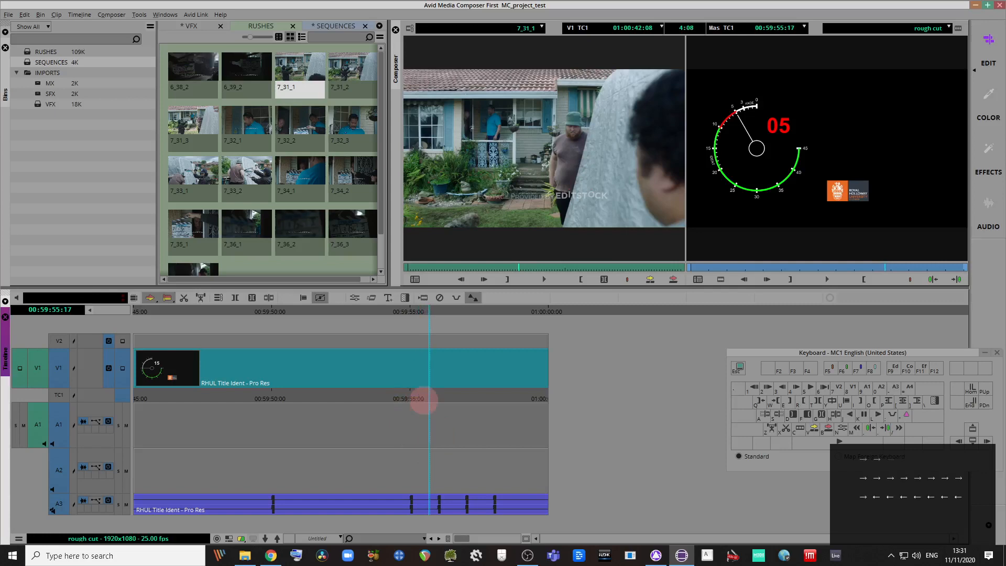
pyautogui.click(958, 279)
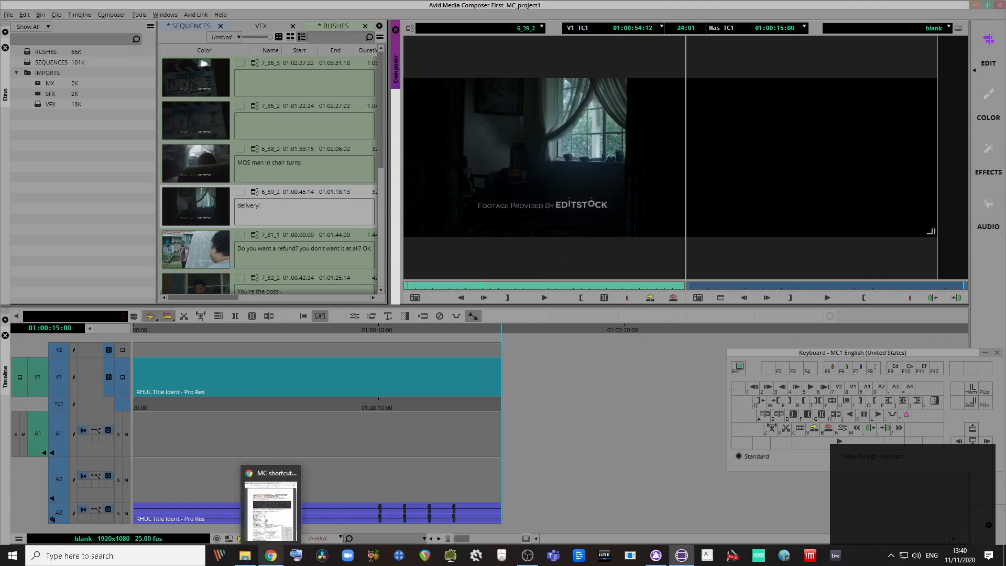
# Step: Read through the editing shortcuts listed in the MC shortcuts 6.11.20 PDF
pyautogui.click(270, 555)
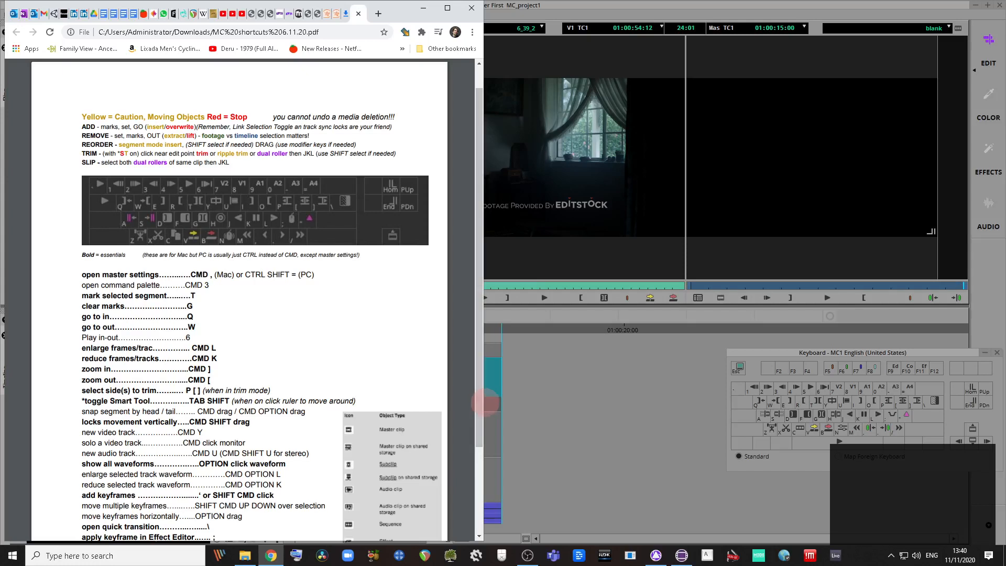
pyautogui.moveTo(483, 401); pyautogui.dragTo(523, 401)
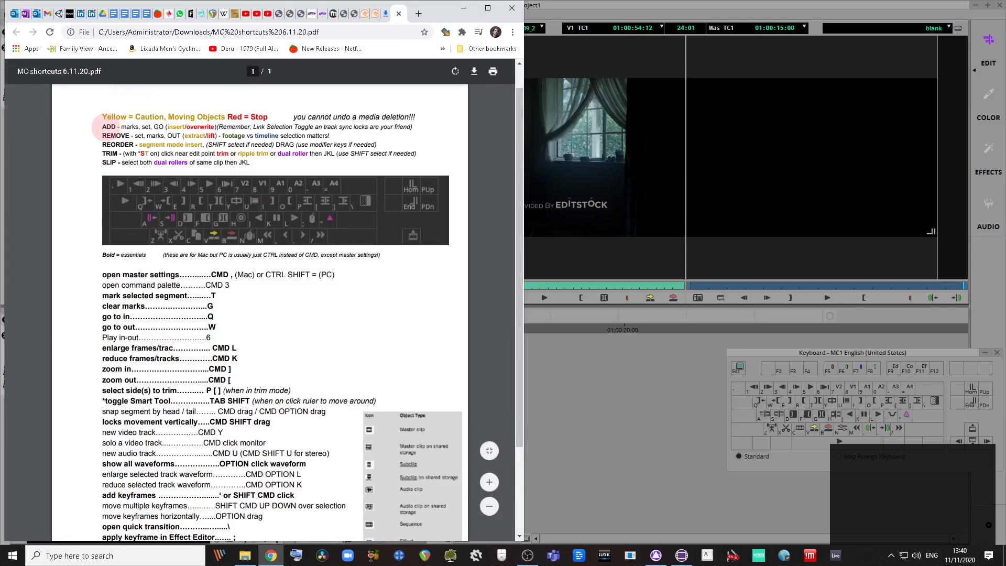
pyautogui.moveTo(100, 127); pyautogui.dragTo(254, 172)
pyautogui.click(254, 173)
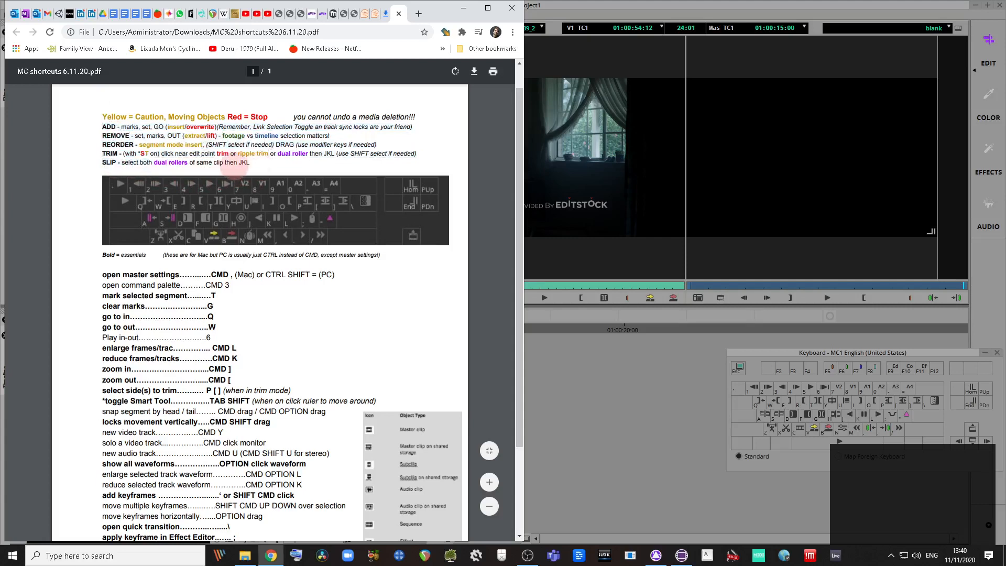
pyautogui.scroll(1, 399, 426)
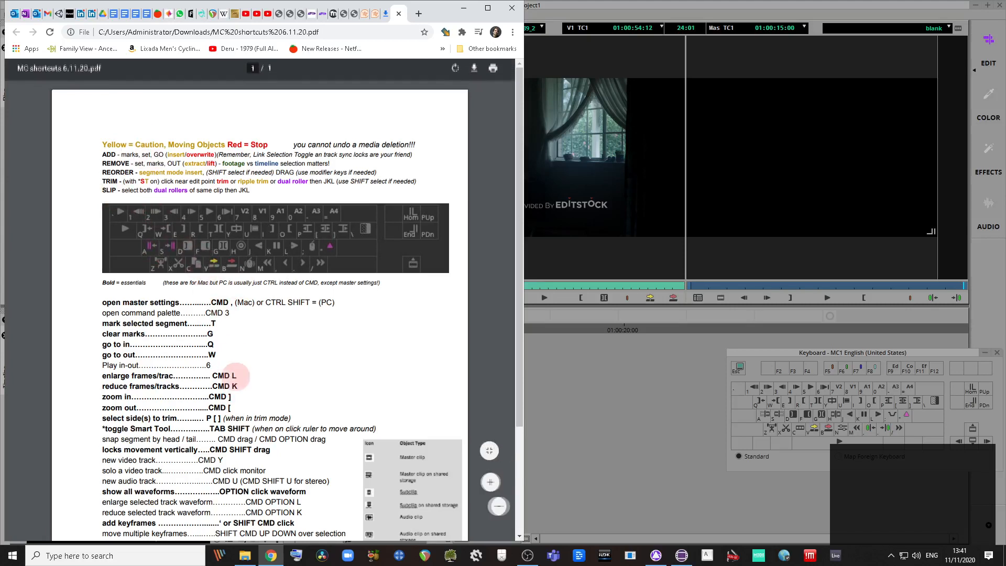
pyautogui.scroll(-3, 225, 378)
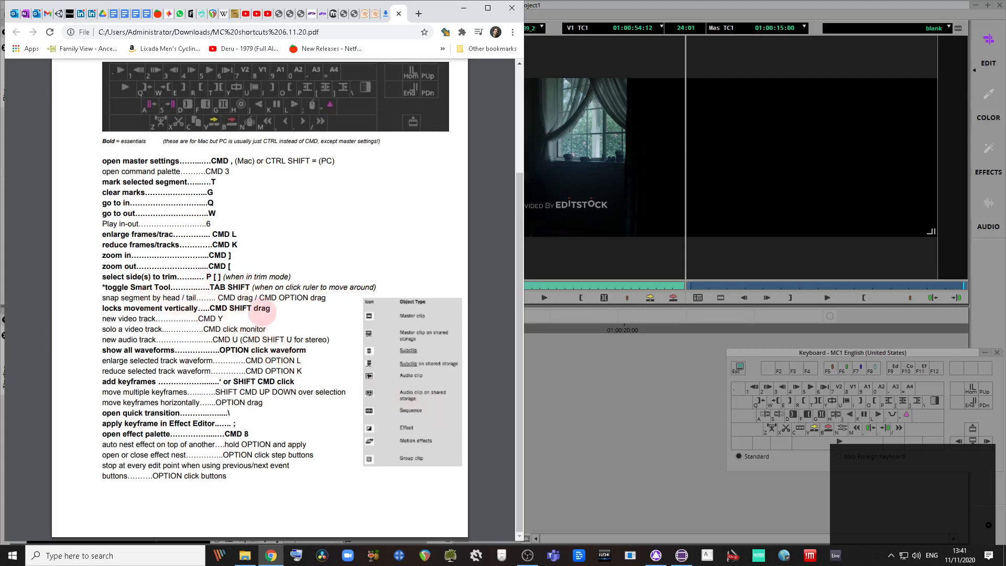
pyautogui.scroll(1, 272, 396)
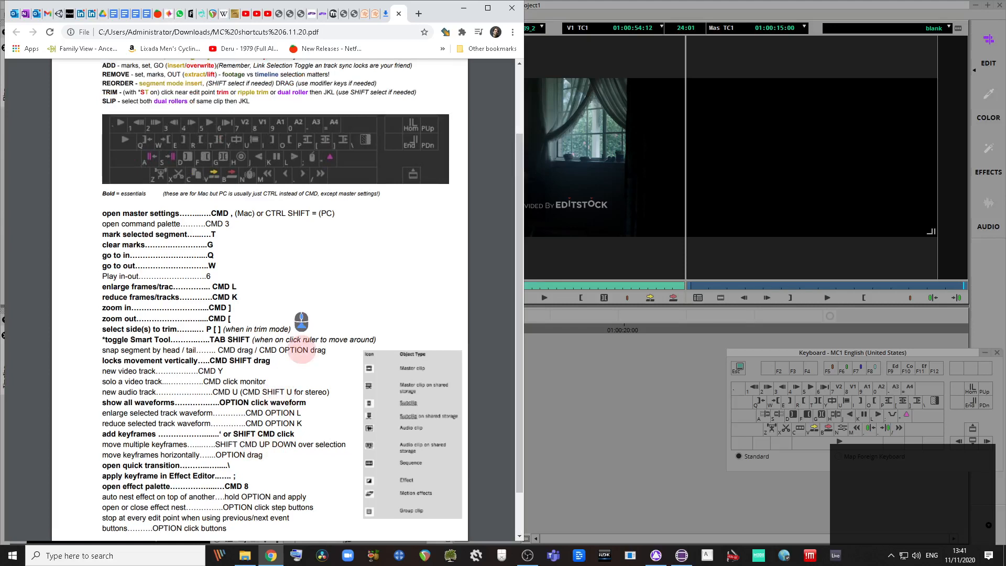
pyautogui.scroll(-1, 302, 348)
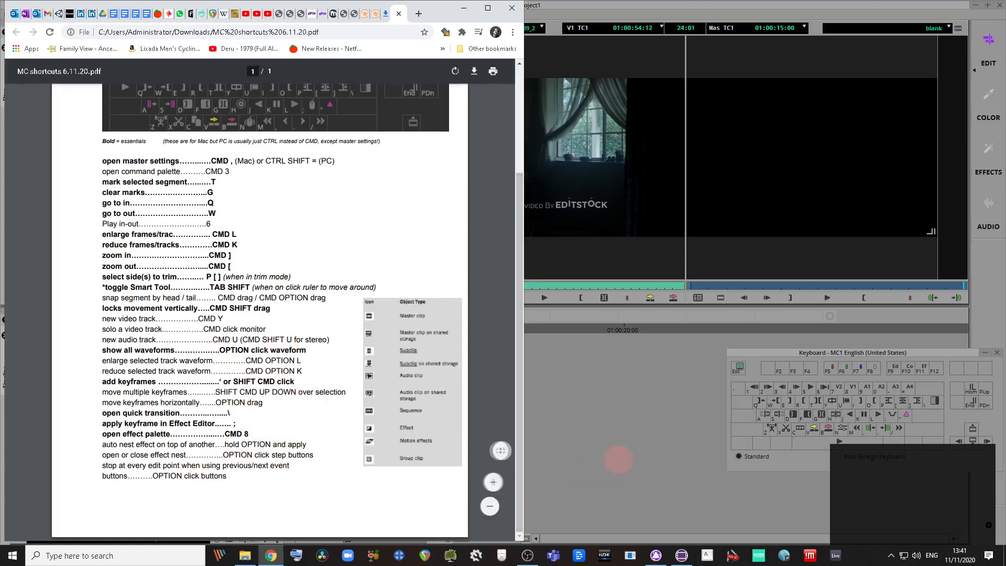
pyautogui.scroll(3, 346, 458)
# Step: Play through clip 6_39_2 in the source monitor and mark an In point at 01:00:54:12
pyautogui.click(609, 439)
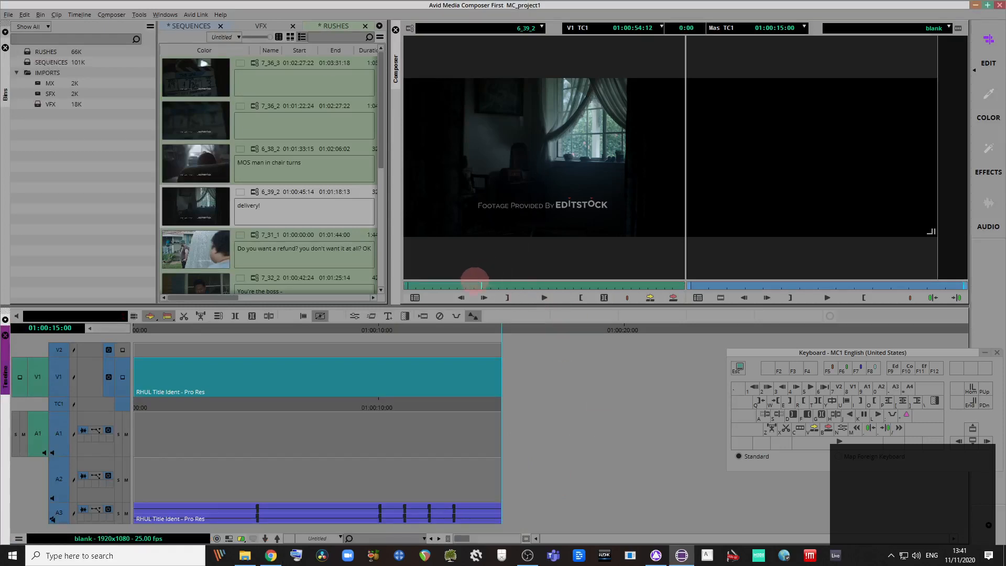
pyautogui.click(479, 286)
pyautogui.moveTo(495, 289)
pyautogui.mouseDown()
pyautogui.moveTo(569, 287)
pyautogui.moveTo(457, 276)
pyautogui.moveTo(522, 286)
pyautogui.moveTo(456, 285)
pyautogui.moveTo(481, 288)
pyautogui.mouseUp()
pyautogui.press('space')
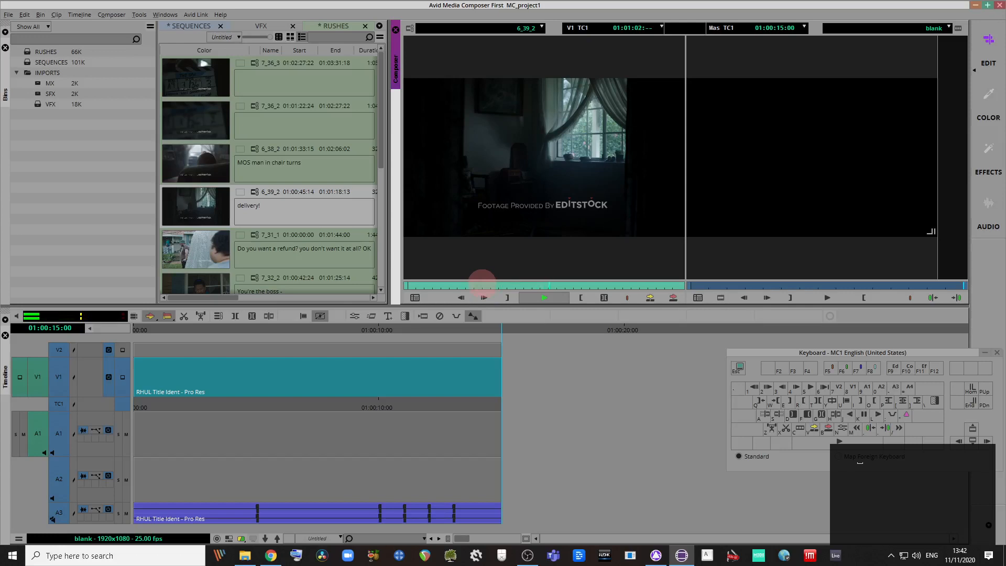
pyautogui.click(482, 283)
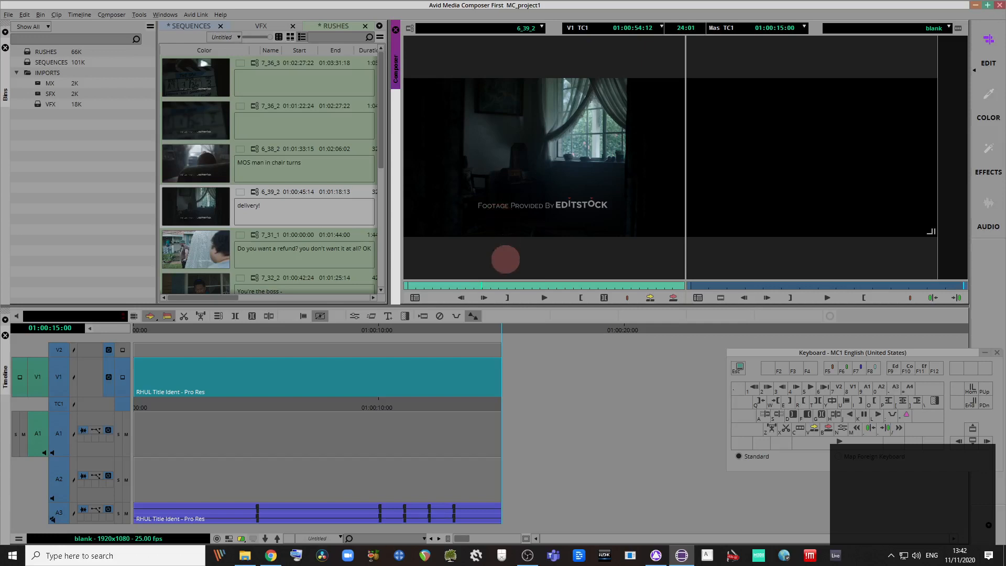
pyautogui.press('i')
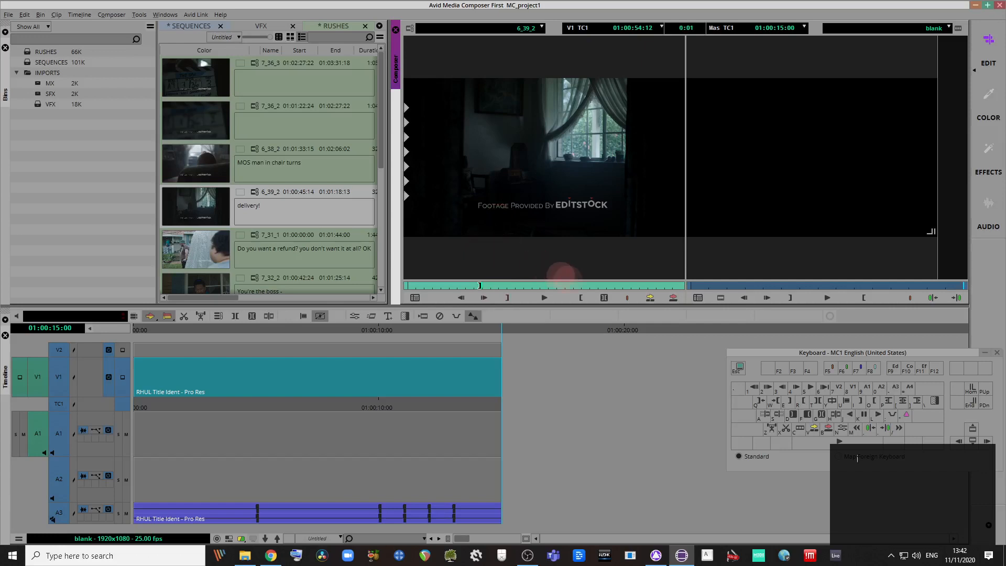
pyautogui.moveTo(590, 287); pyautogui.dragTo(611, 286)
# Step: Mark In and Out on 6_39_2, try splice-in and overwrite edits, undoing both duplicates
pyautogui.press('i')
pyautogui.press('o')
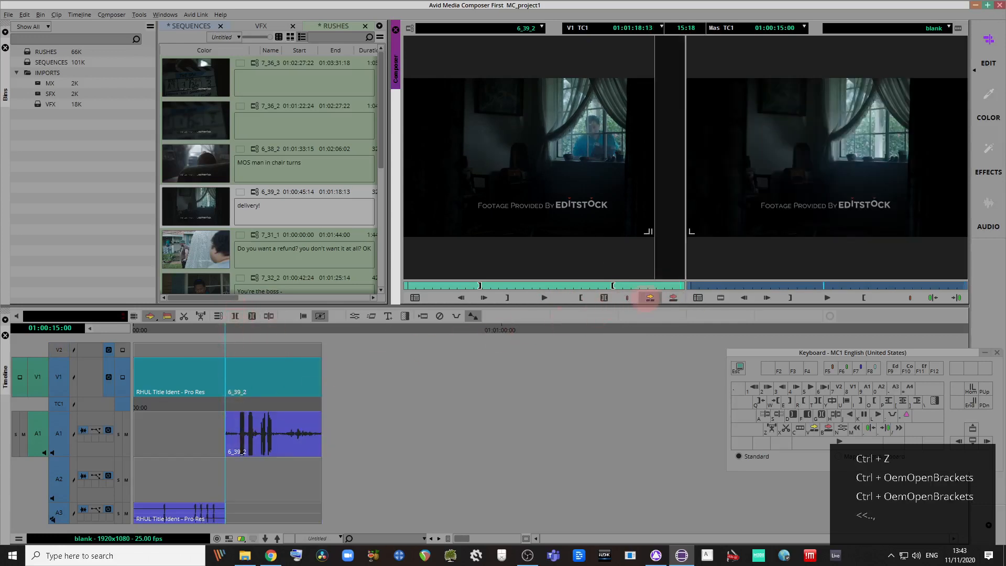
pyautogui.click(650, 298)
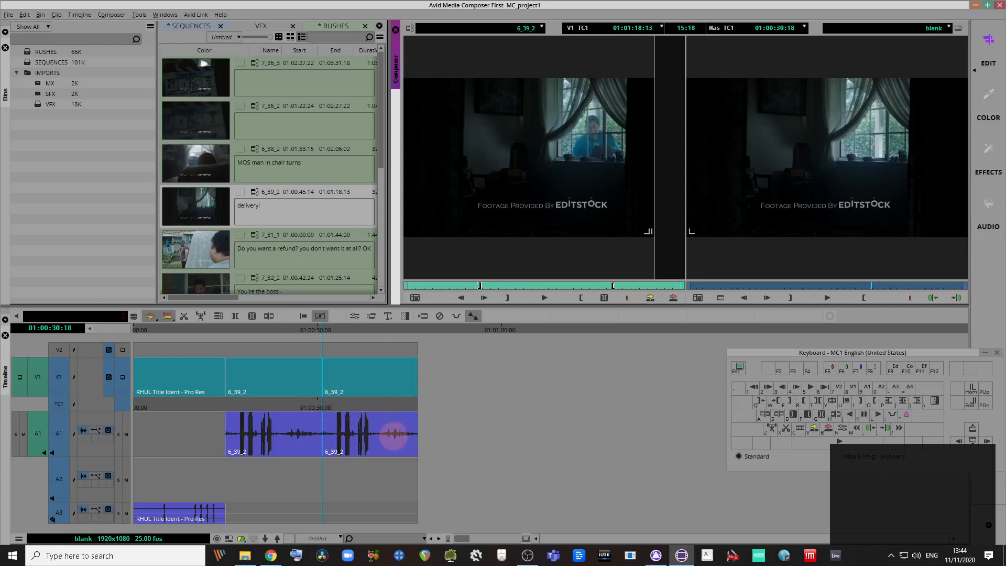
pyautogui.hotkey('ctrl', 'z')
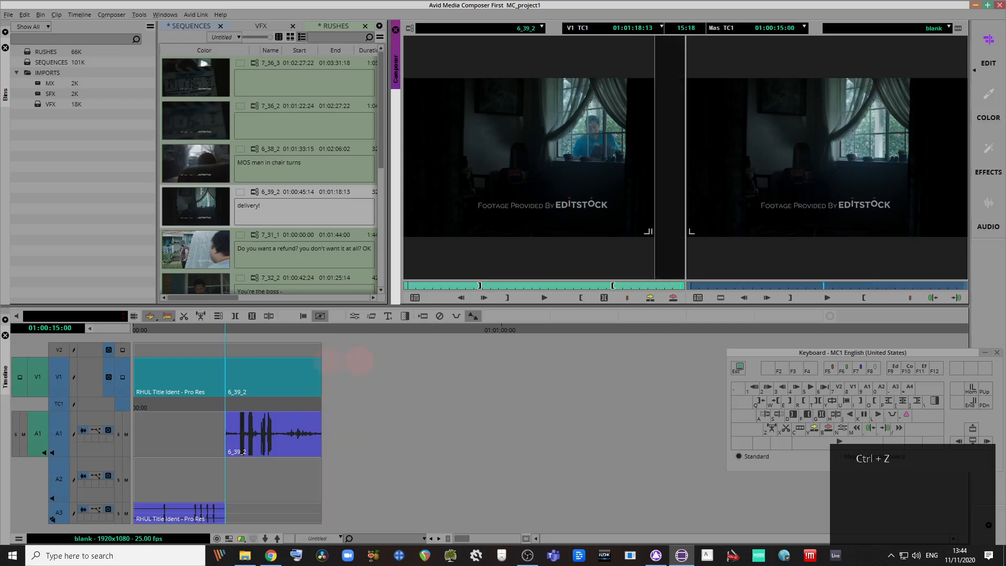
pyautogui.click(673, 297)
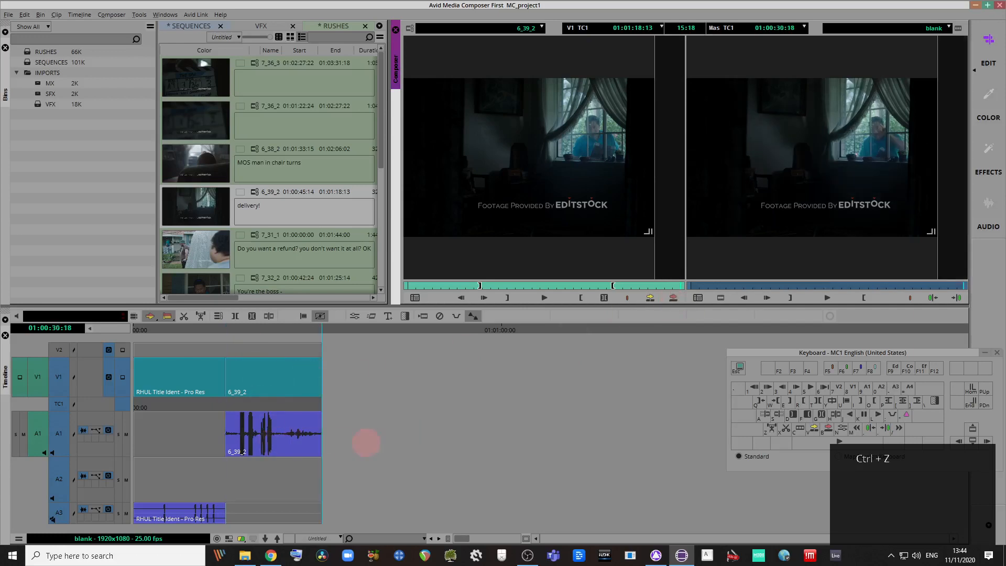
pyautogui.hotkey('ctrl', 'z')
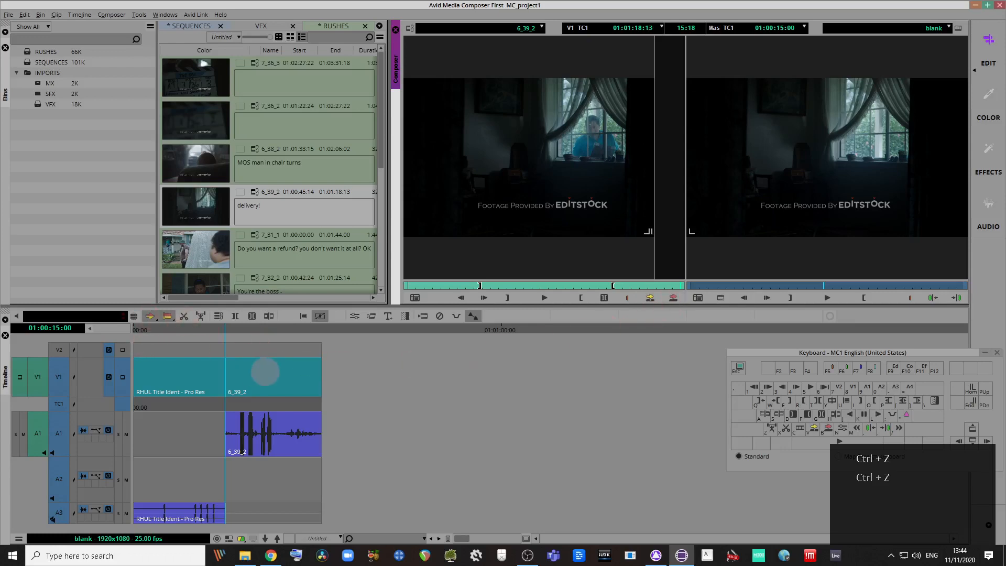
pyautogui.click(277, 376)
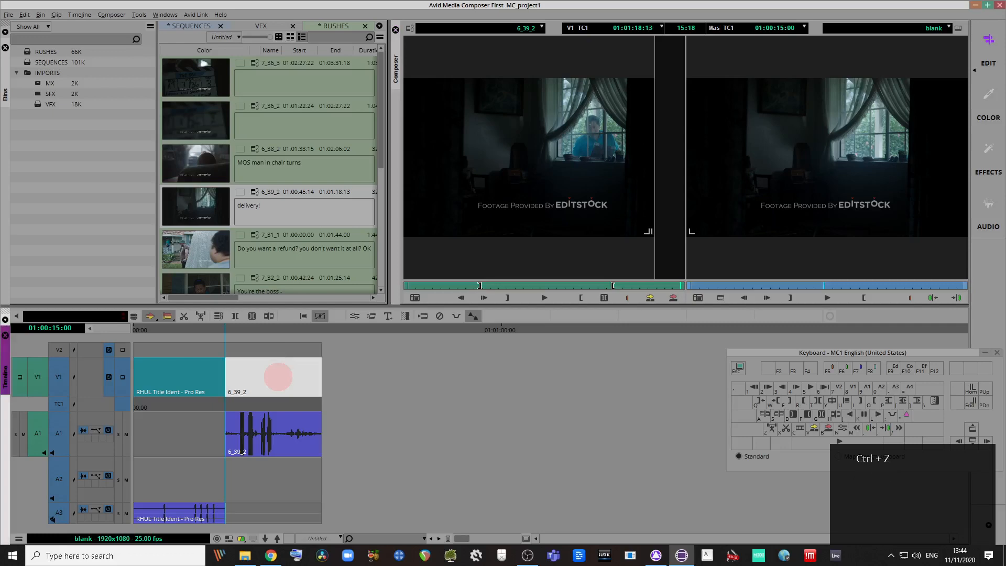
# Step: Mark around 6_39_2, try selecting and deselecting its segments, then clear the In and Out marks
pyautogui.press('t')
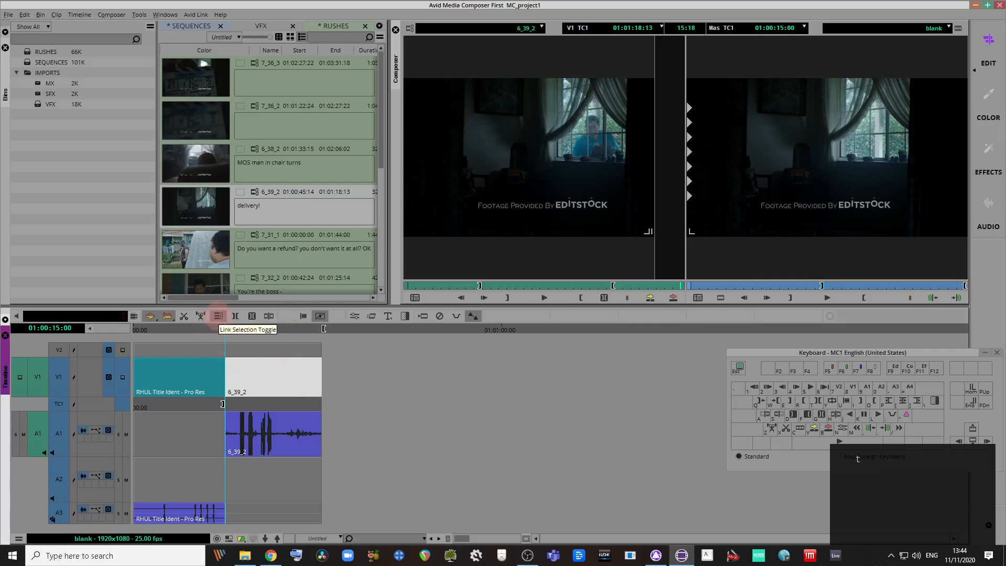
pyautogui.click(218, 315)
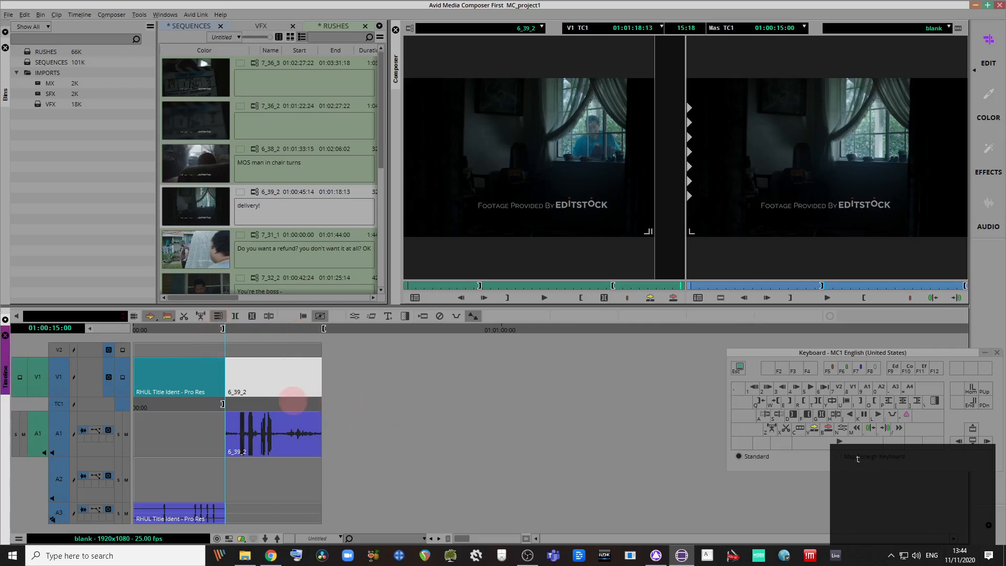
pyautogui.click(454, 408)
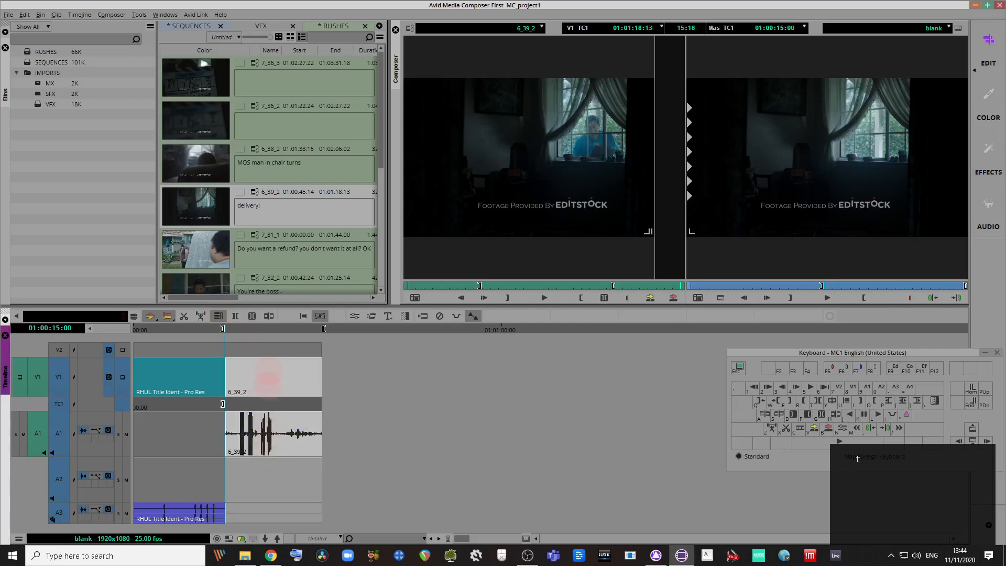
pyautogui.click(285, 377)
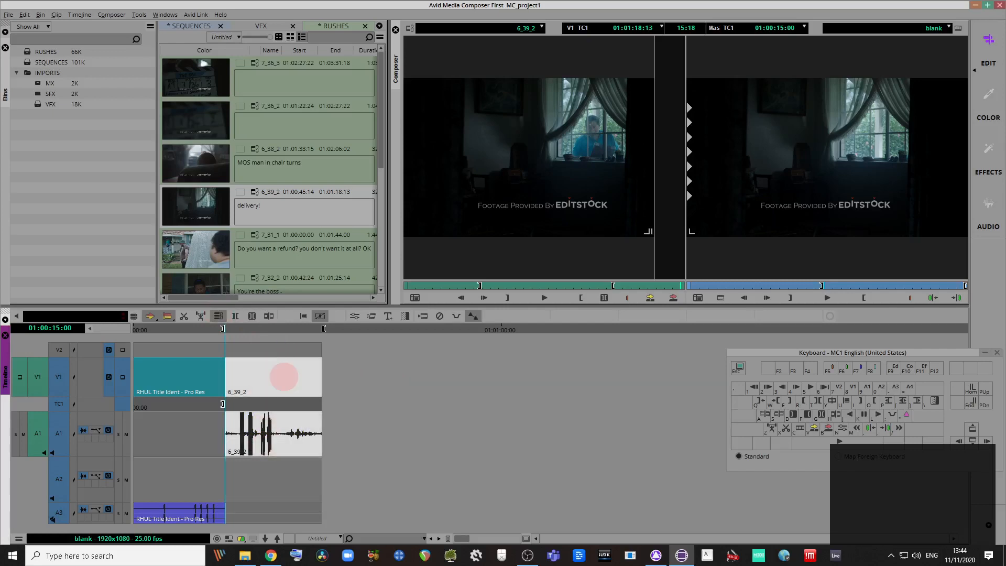
pyautogui.click(278, 329)
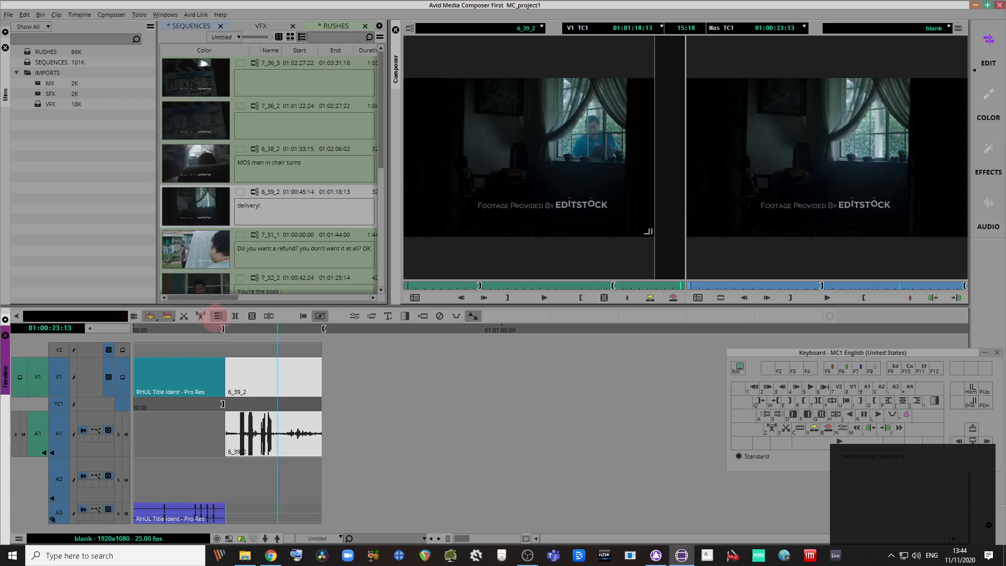
pyautogui.click(360, 422)
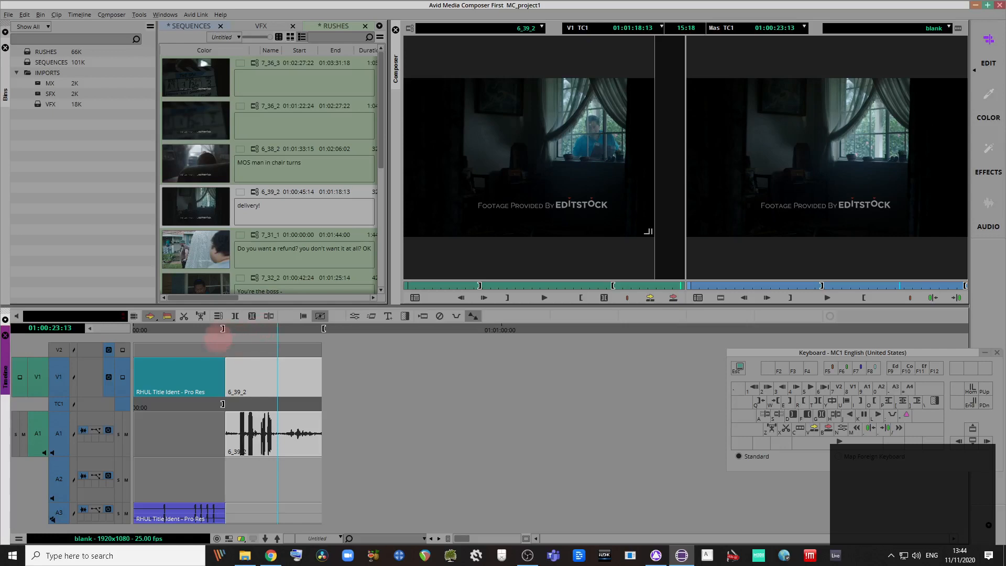
pyautogui.click(212, 408)
pyautogui.moveTo(212, 407); pyautogui.dragTo(242, 406)
pyautogui.press('g')
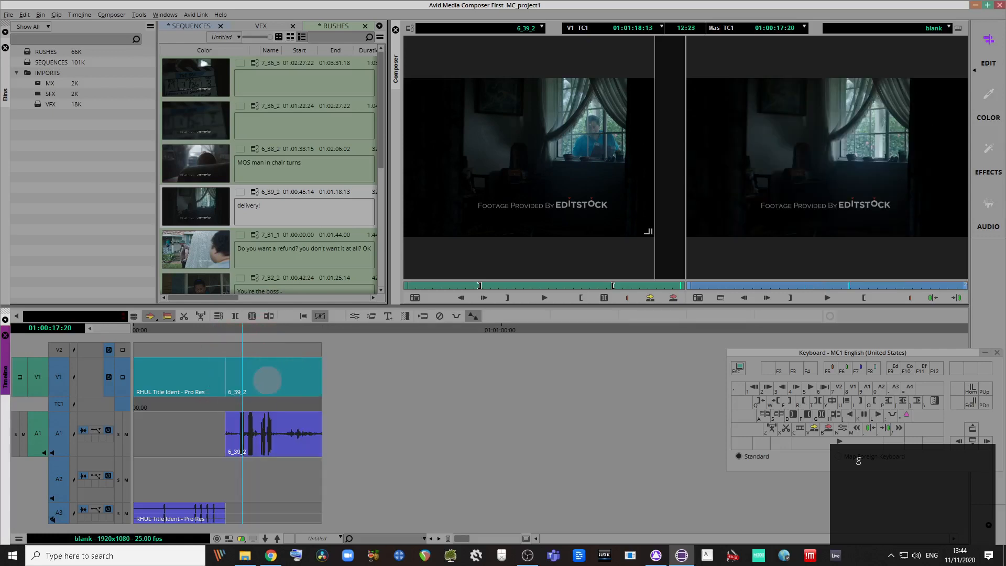
# Step: Delete the 6_39_2 video segment, then its video and audio, undoing each deletion
pyautogui.click(267, 380)
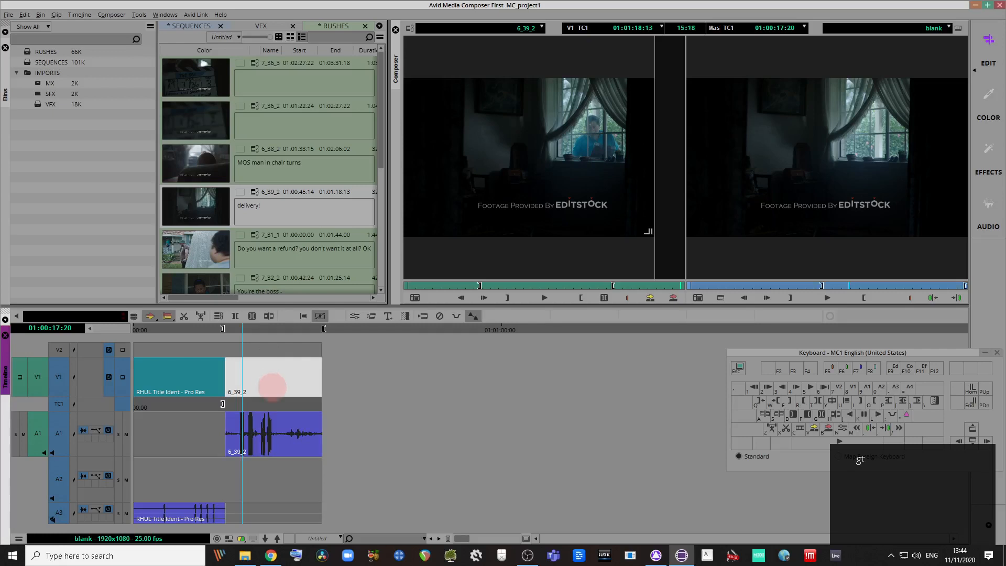
pyautogui.press('g')
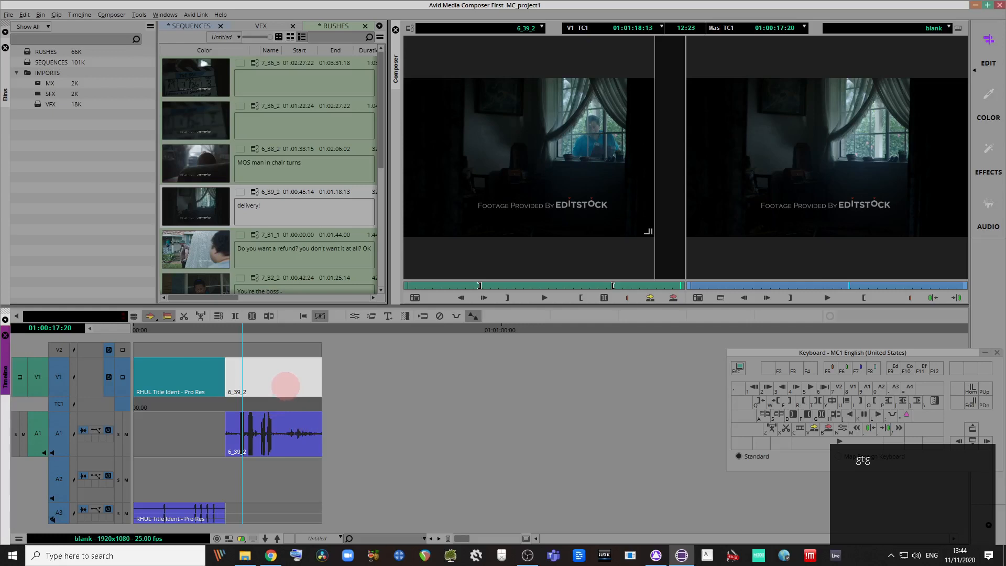
pyautogui.press('Delete')
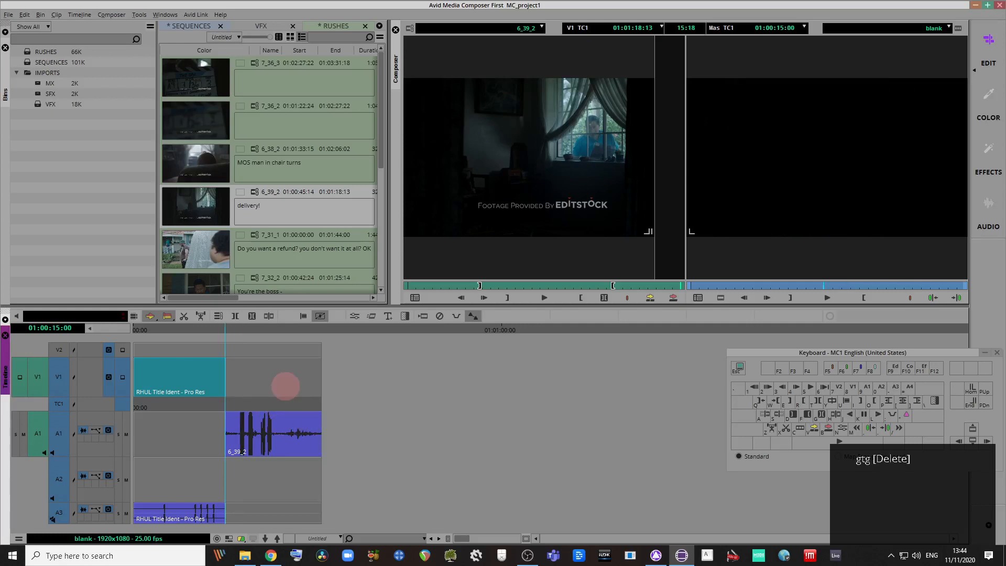
pyautogui.hotkey('ctrl', 'z')
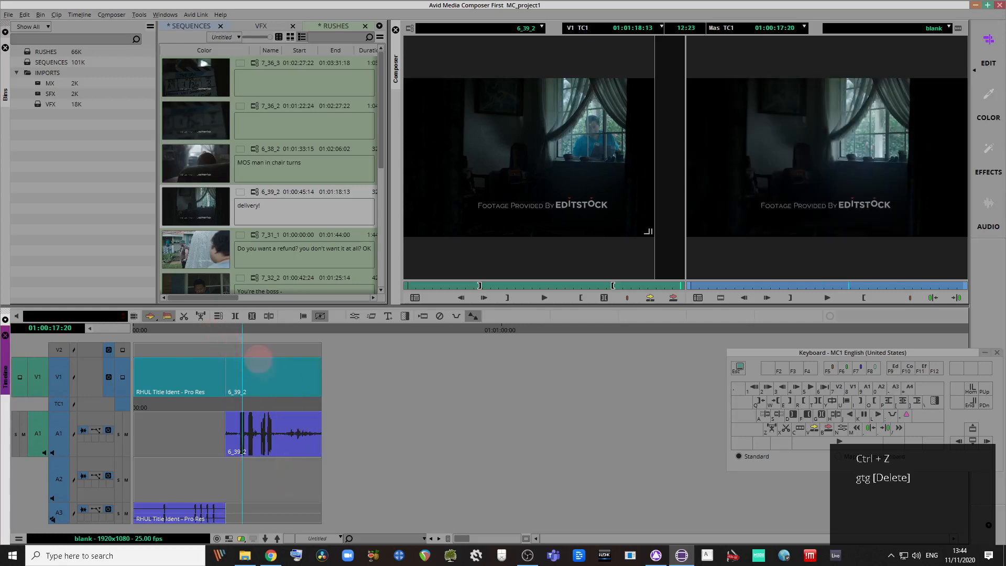
pyautogui.click(262, 370)
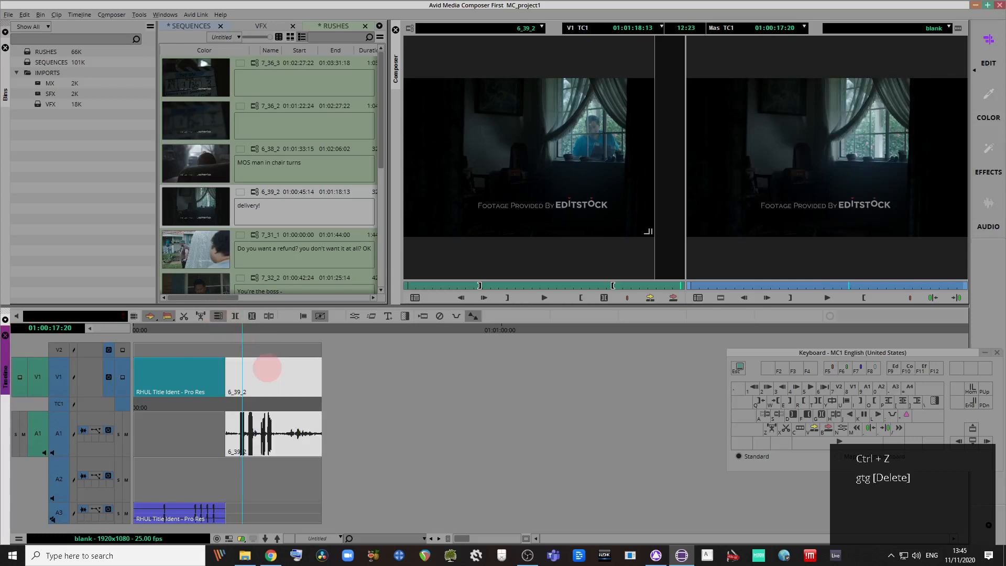
pyautogui.press('Delete')
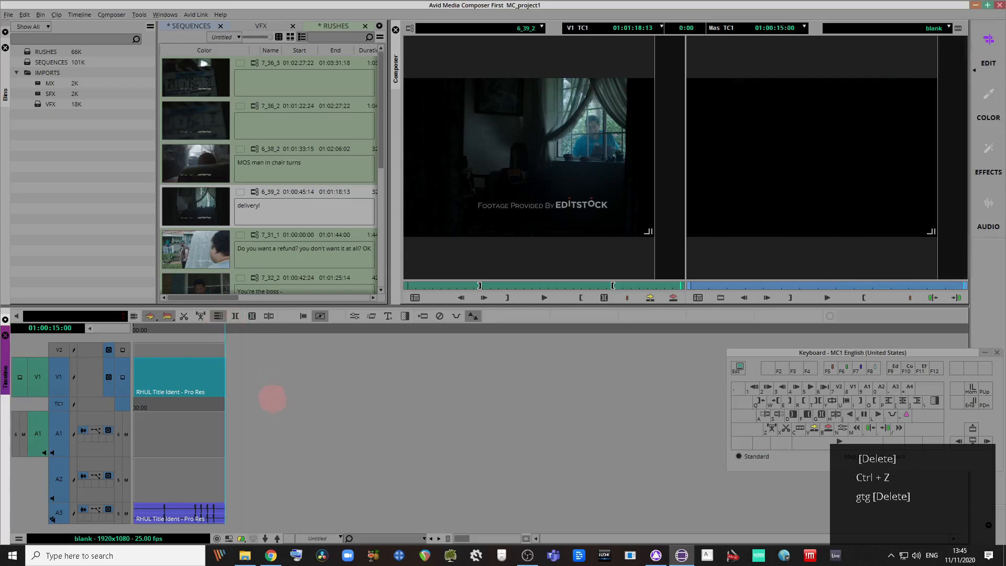
pyautogui.hotkey('ctrl', 'z')
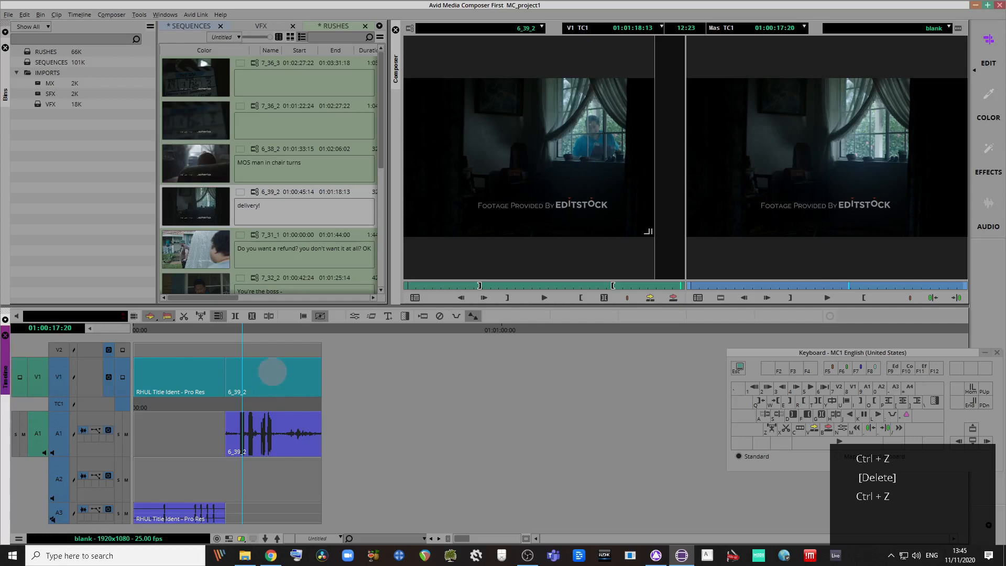
# Step: Extract the 6_39_2 clip, check the shortcuts PDF, then undo so 6_39_2 follows the title
pyautogui.click(272, 372)
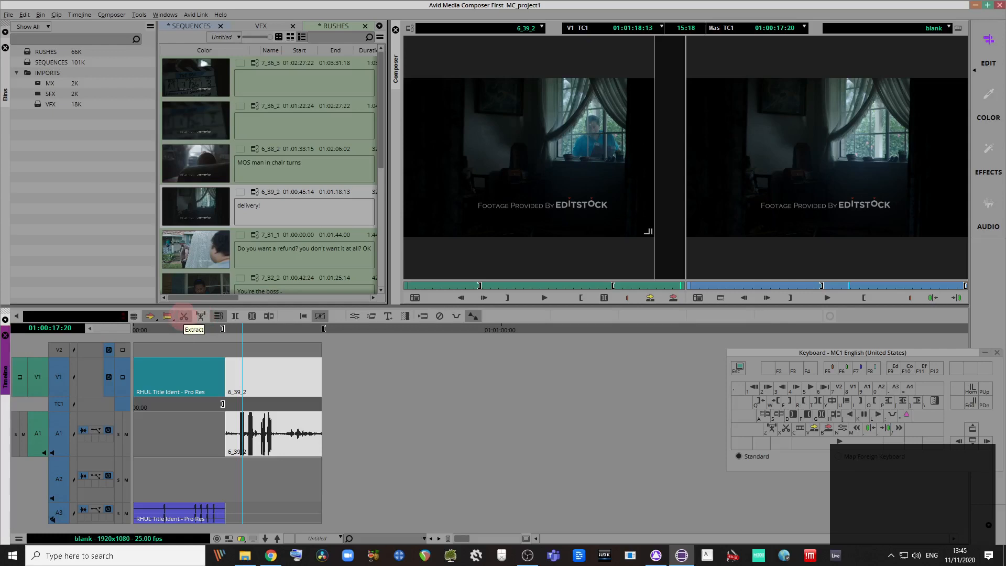
pyautogui.click(184, 316)
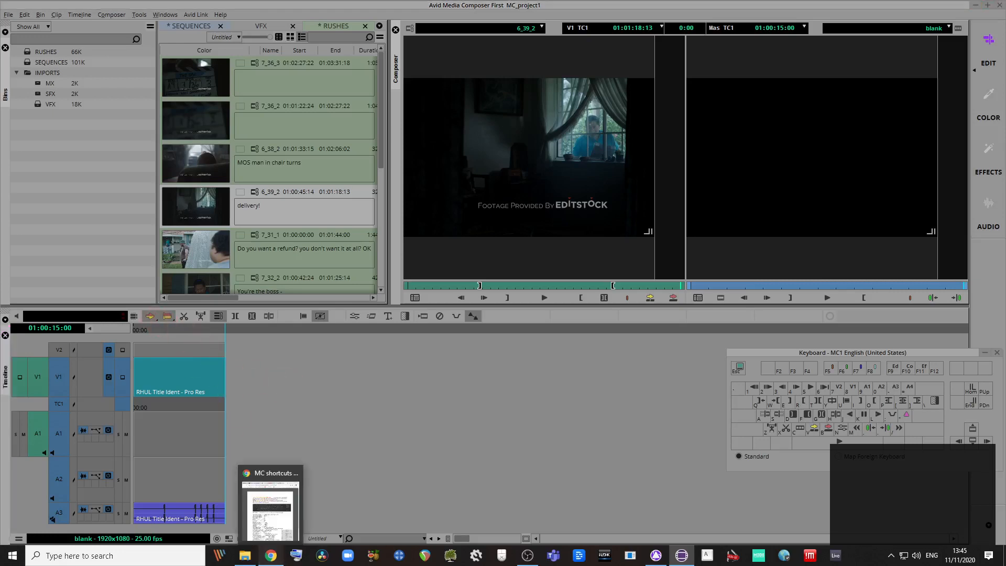
pyautogui.click(270, 556)
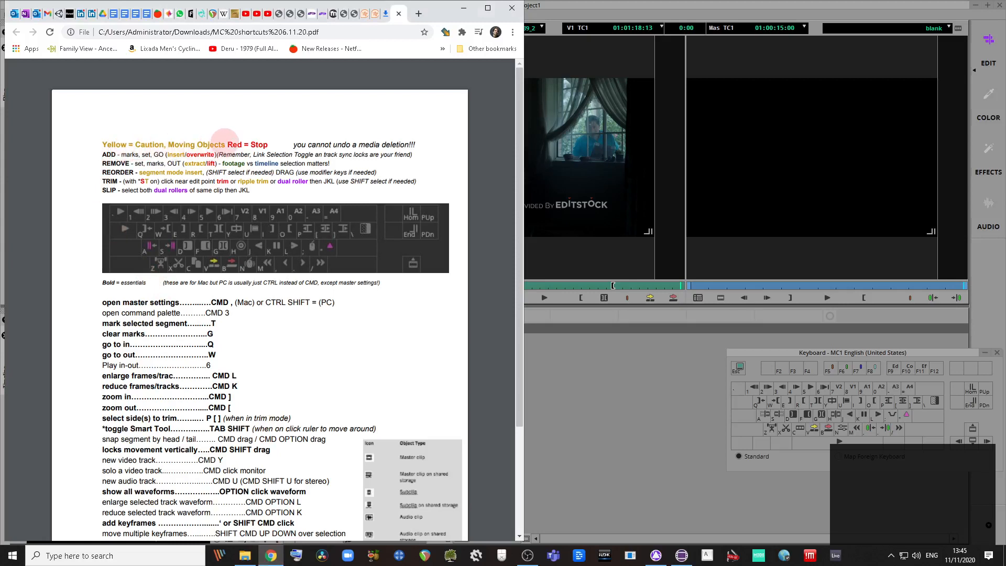
pyautogui.click(551, 336)
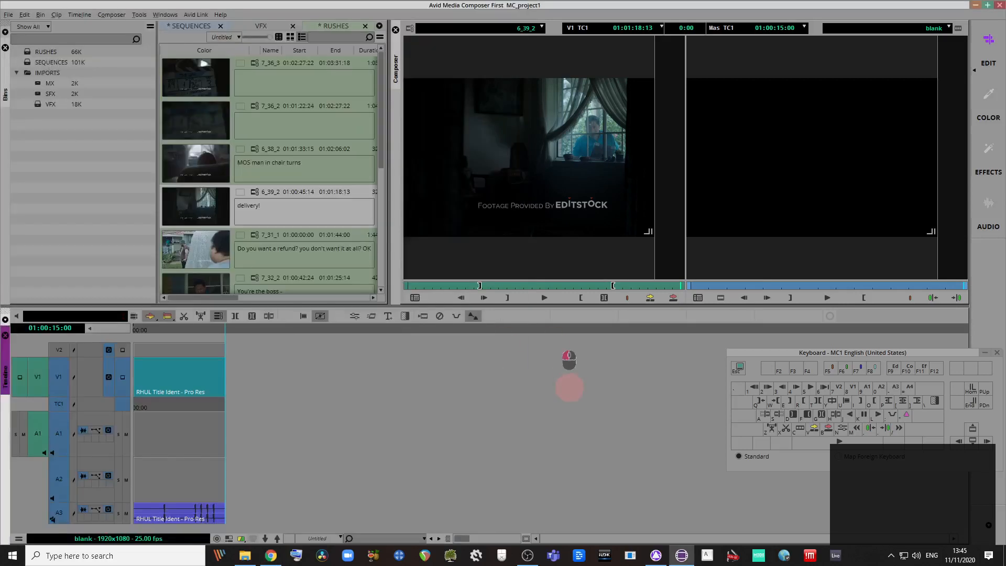
pyautogui.hotkey('ctrl', 'z')
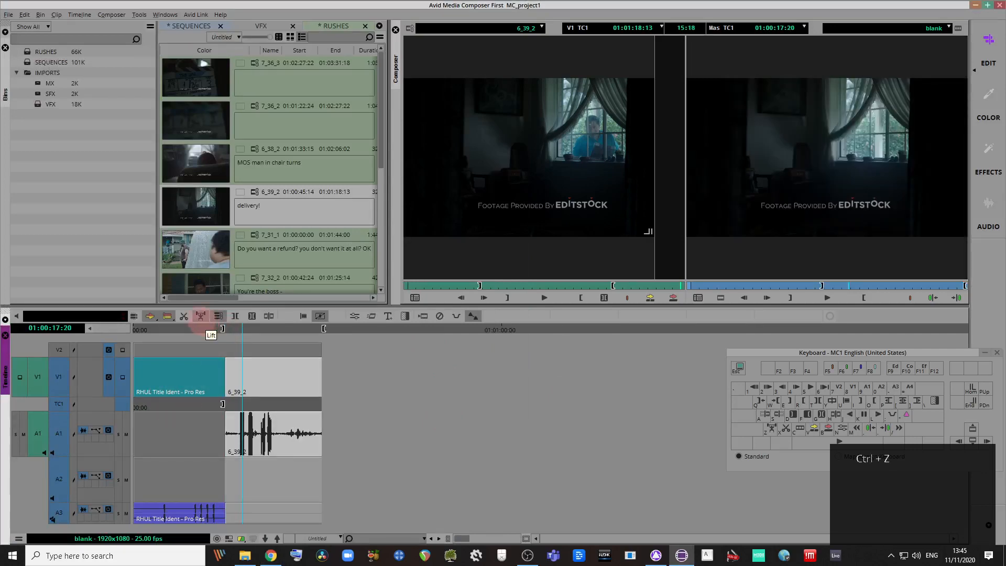
pyautogui.hotkey('ctrl', 'z')
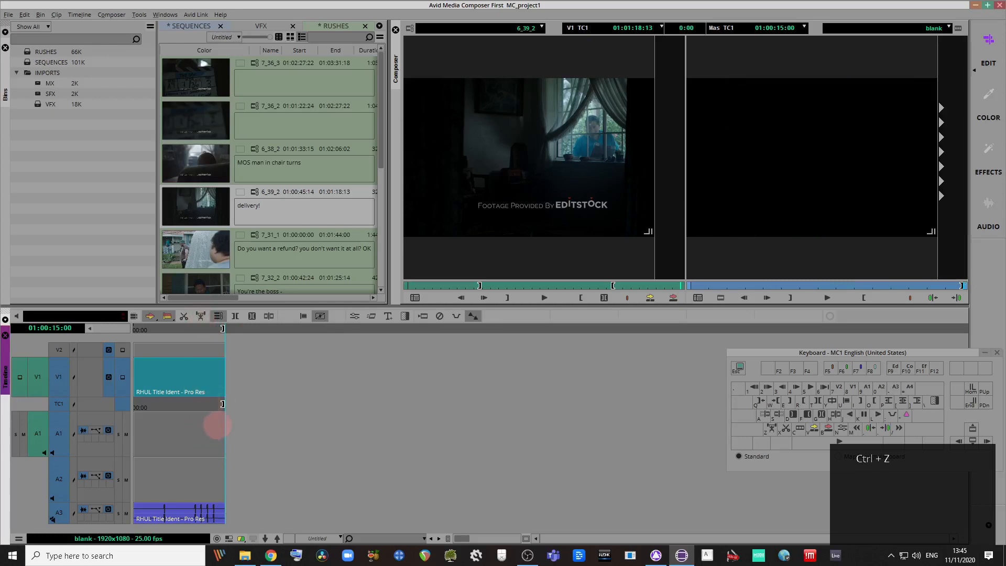
pyautogui.hotkey('ctrl', 'z')
# Step: Mark the RHUL Title Ident clip and test Lift and Extract on it, undoing each
pyautogui.click(181, 378)
pyautogui.press('g')
pyautogui.press('t')
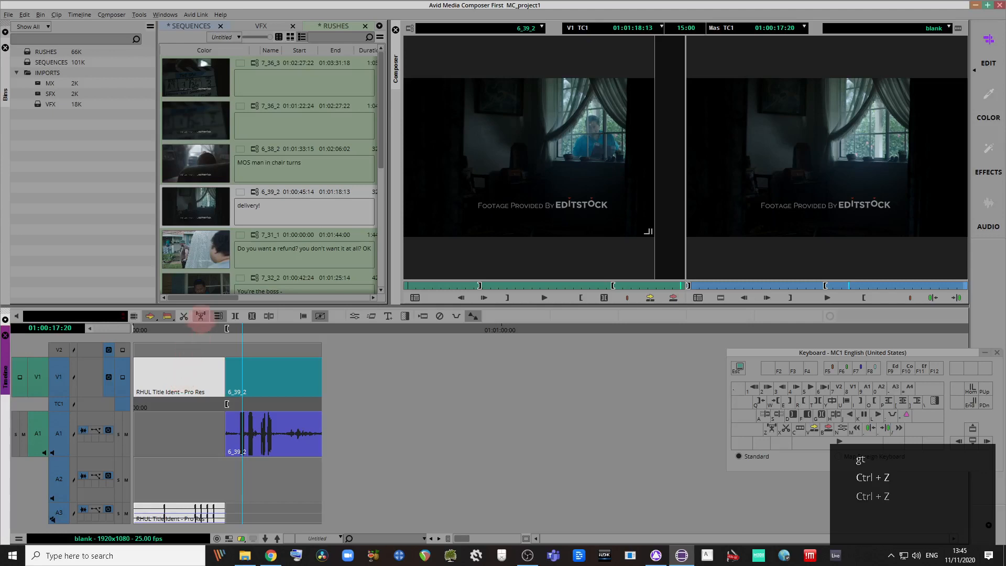
pyautogui.click(201, 316)
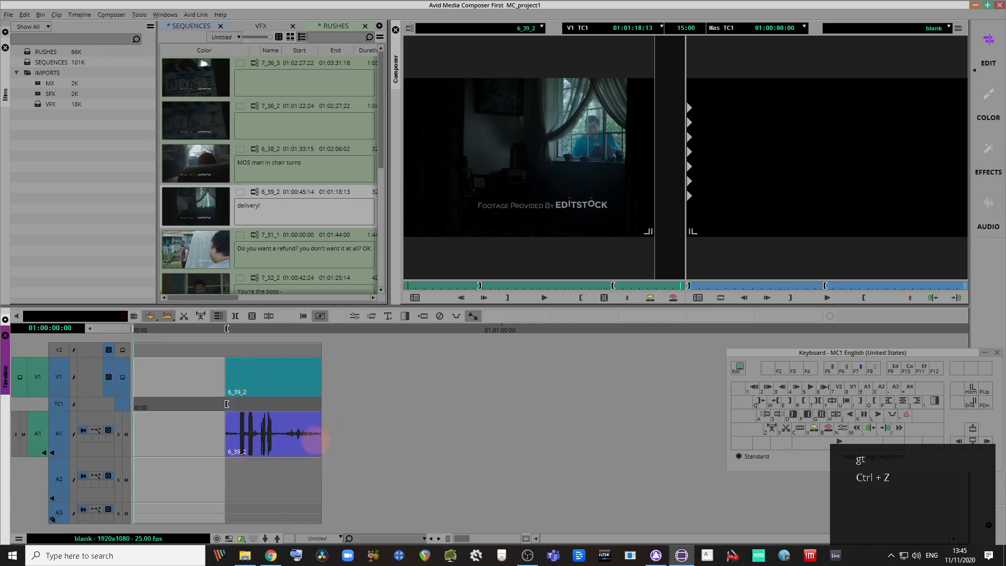
pyautogui.hotkey('ctrl', 'z')
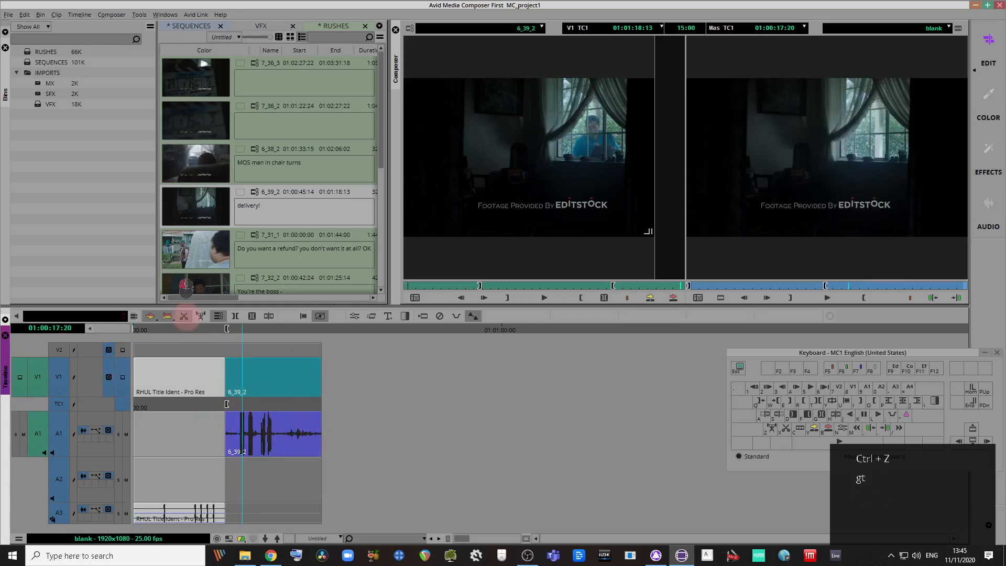
pyautogui.click(184, 317)
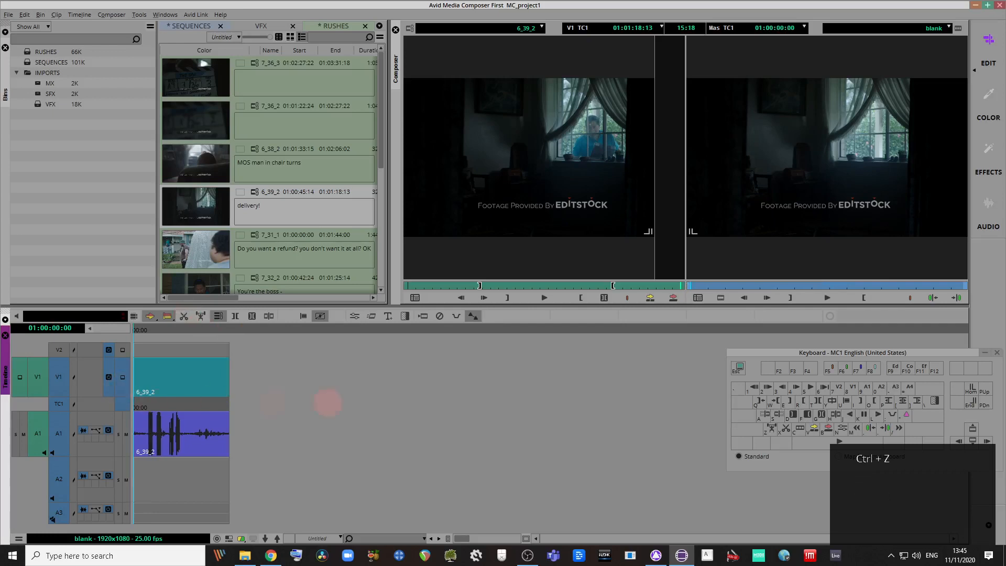
pyautogui.hotkey('ctrl', 'z')
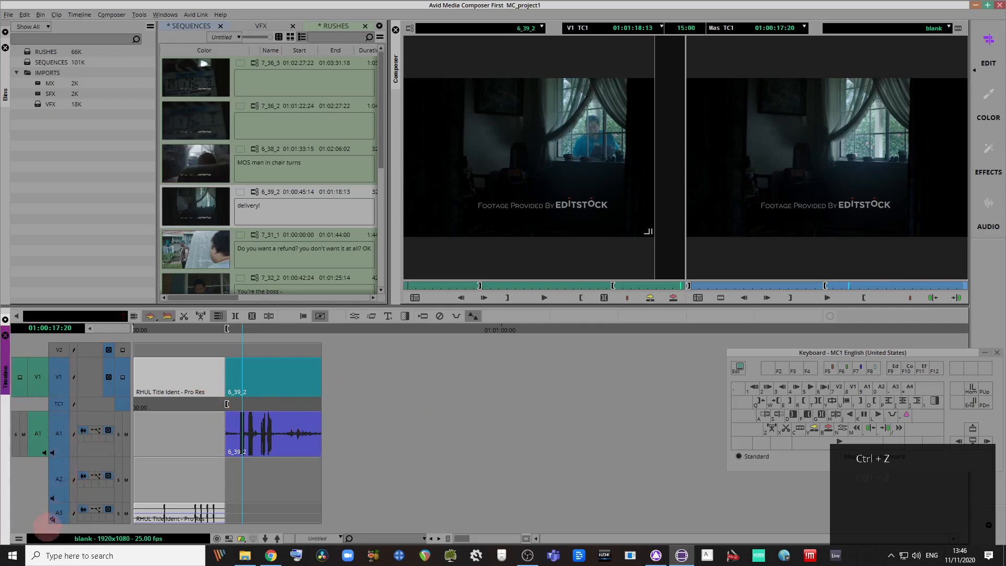
# Step: With A2 and A3 excluded, extract the title from V1 and A1 twice, undoing each and re-enabling the tracks
pyautogui.click(60, 512)
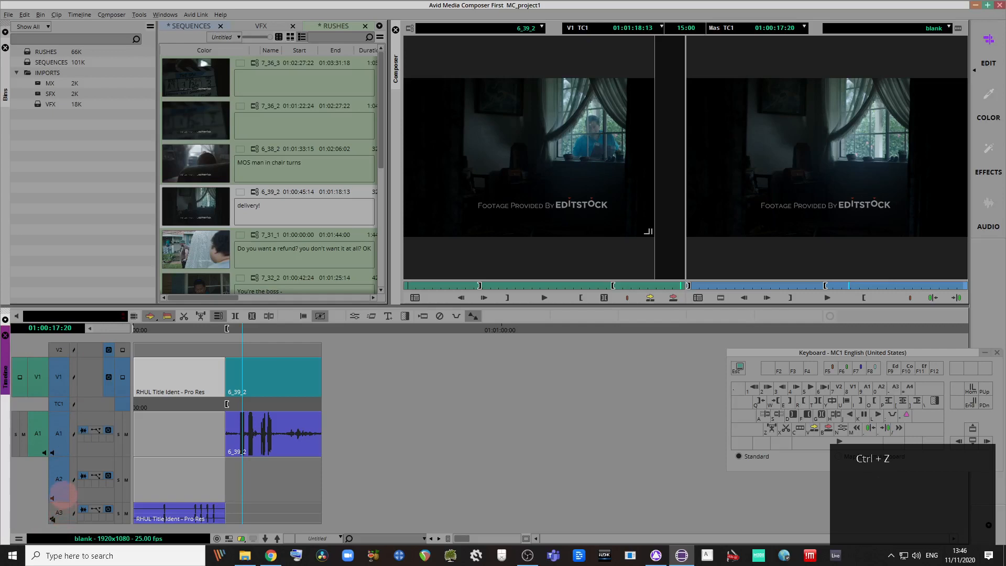
pyautogui.click(59, 480)
pyautogui.click(183, 317)
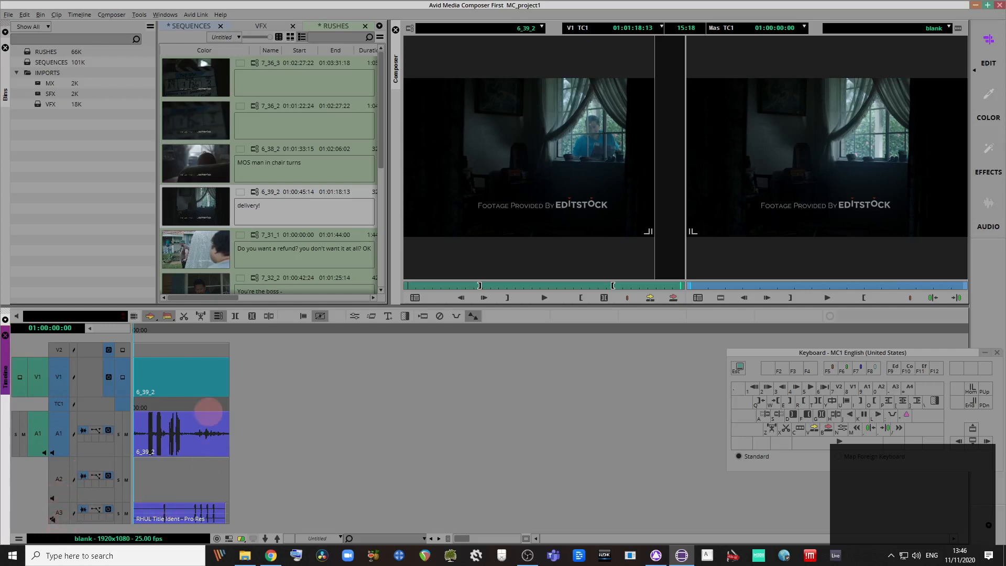
pyautogui.hotkey('ctrl', 'z')
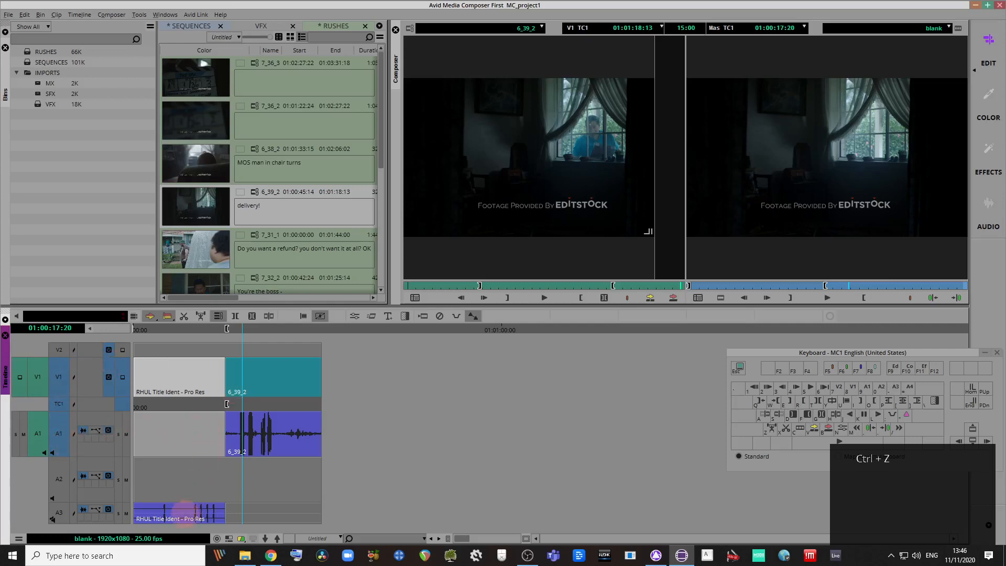
pyautogui.click(59, 478)
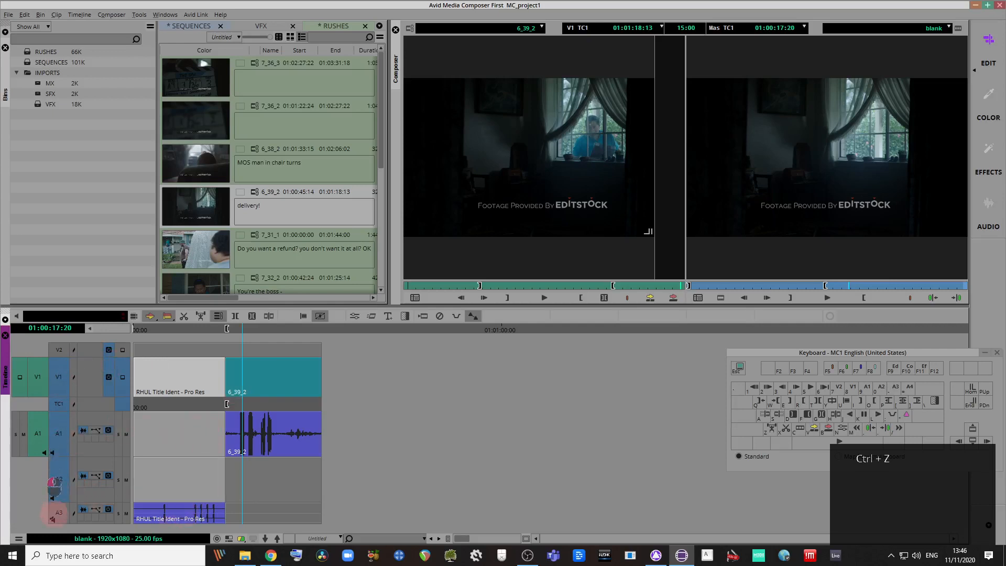
pyautogui.click(57, 513)
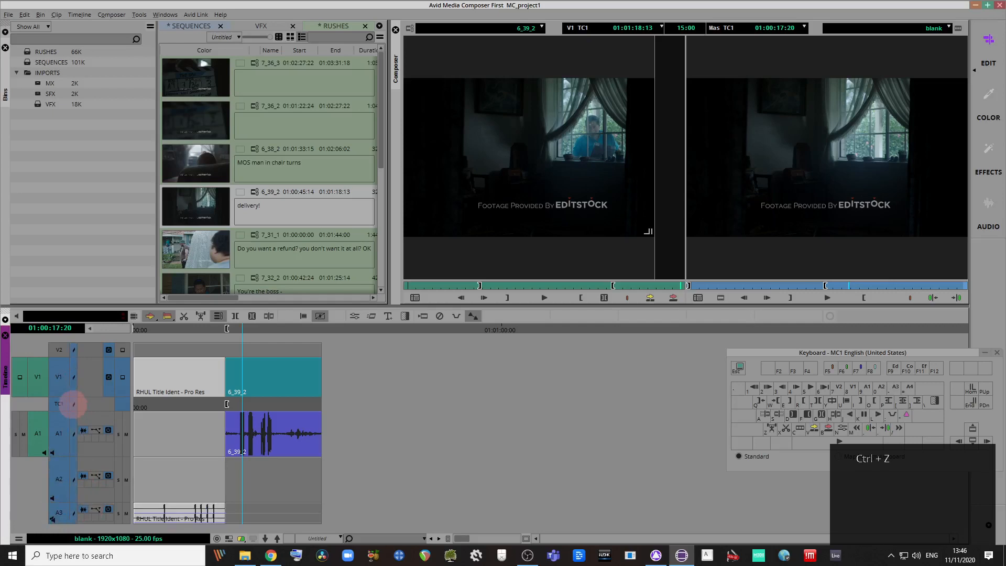
pyautogui.click(56, 513)
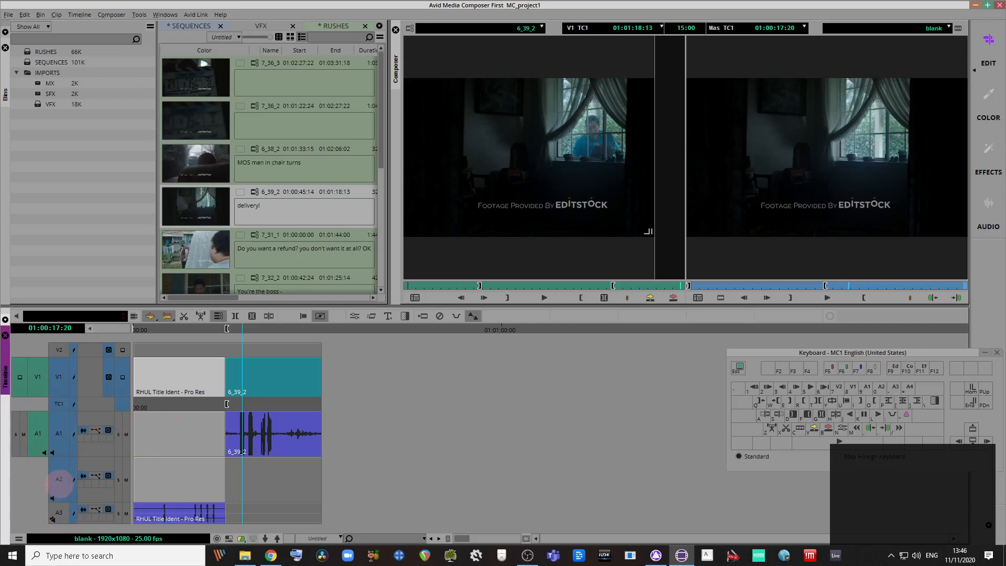
pyautogui.click(59, 483)
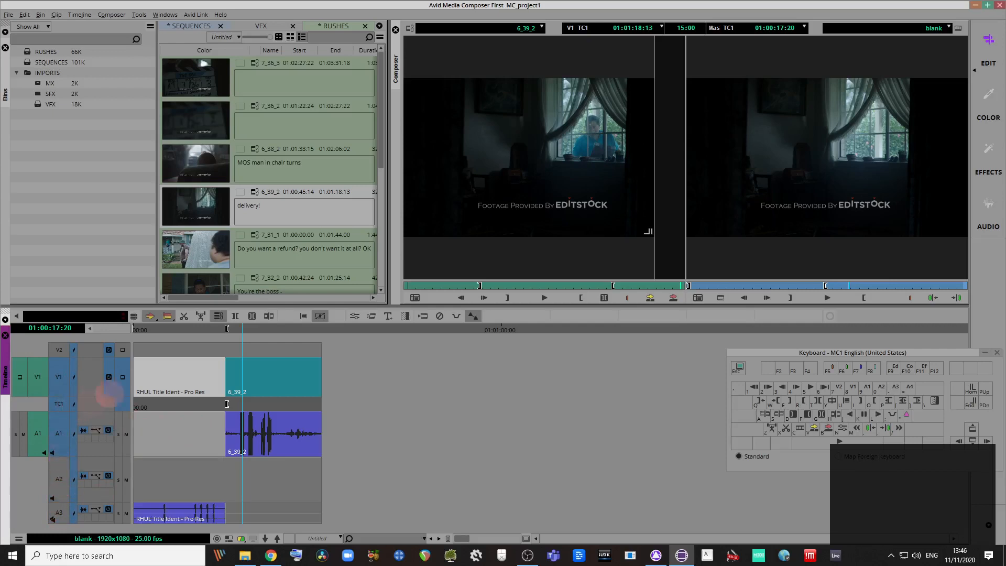
pyautogui.click(183, 317)
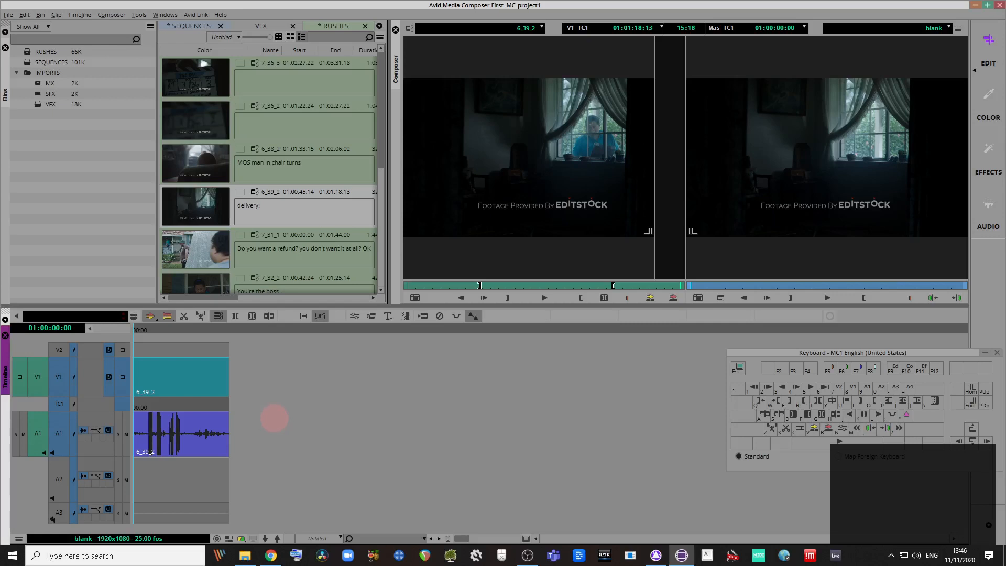
pyautogui.hotkey('ctrl', 'z')
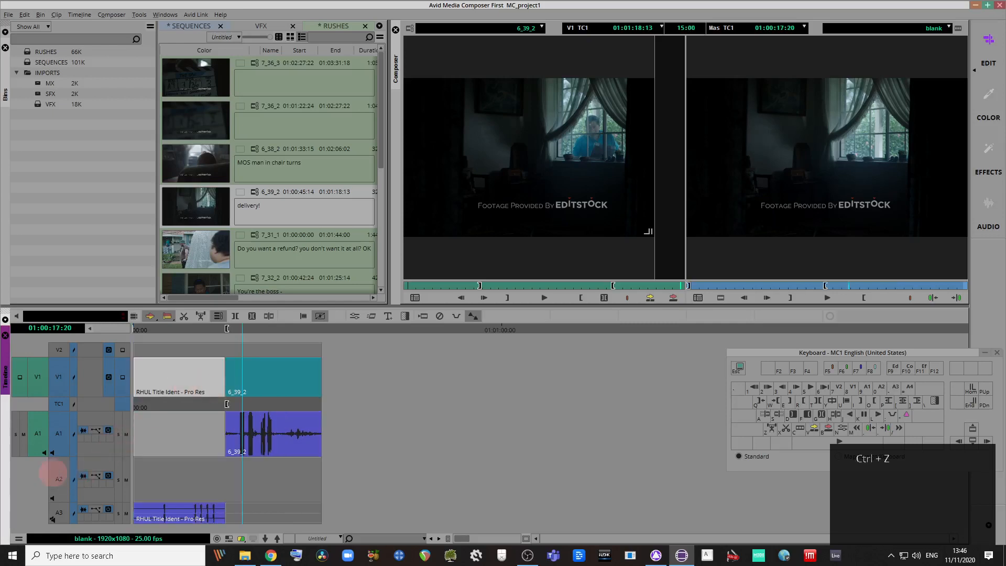
pyautogui.click(58, 476)
pyautogui.click(60, 517)
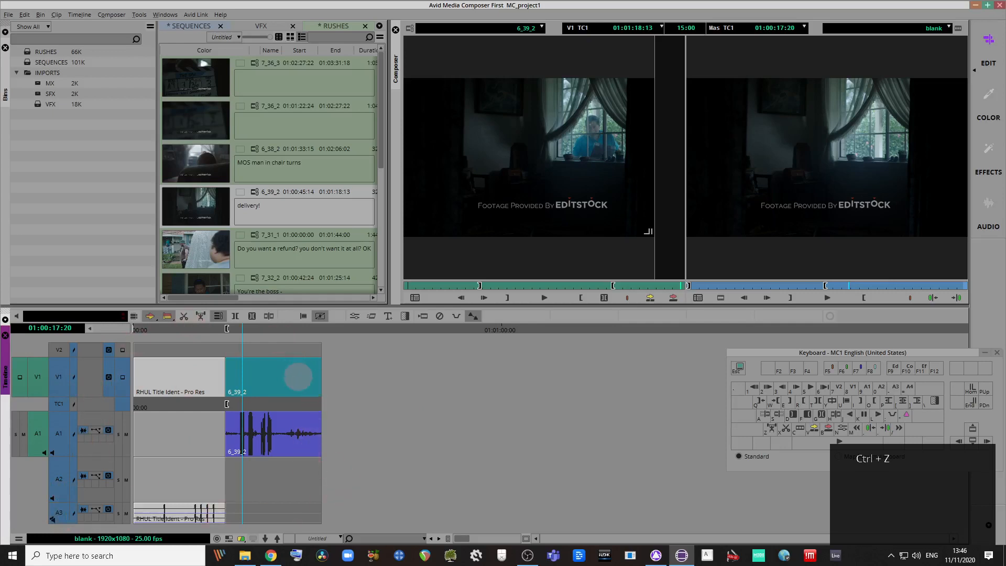
# Step: Clear the sequence marks and park the position at 01:00:21:19 by the 6_39_2 cut
pyautogui.press('g')
pyautogui.moveTo(216, 330); pyautogui.dragTo(287, 330)
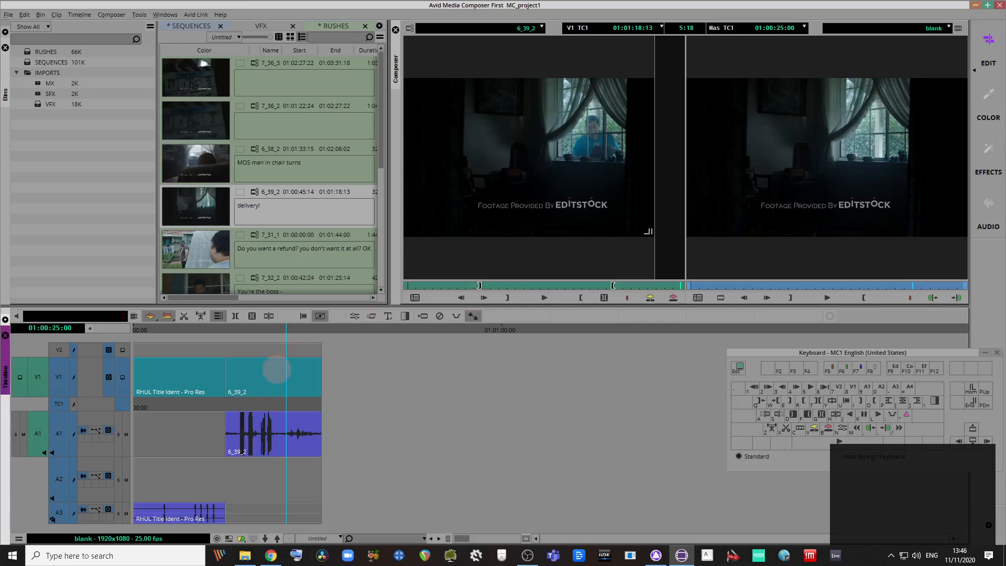
pyautogui.click(274, 384)
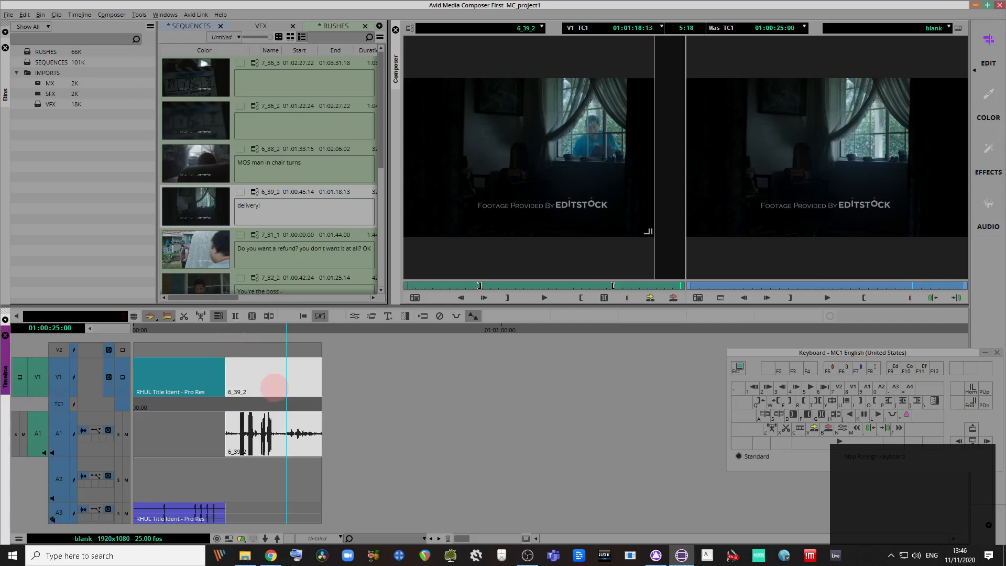
pyautogui.click(241, 329)
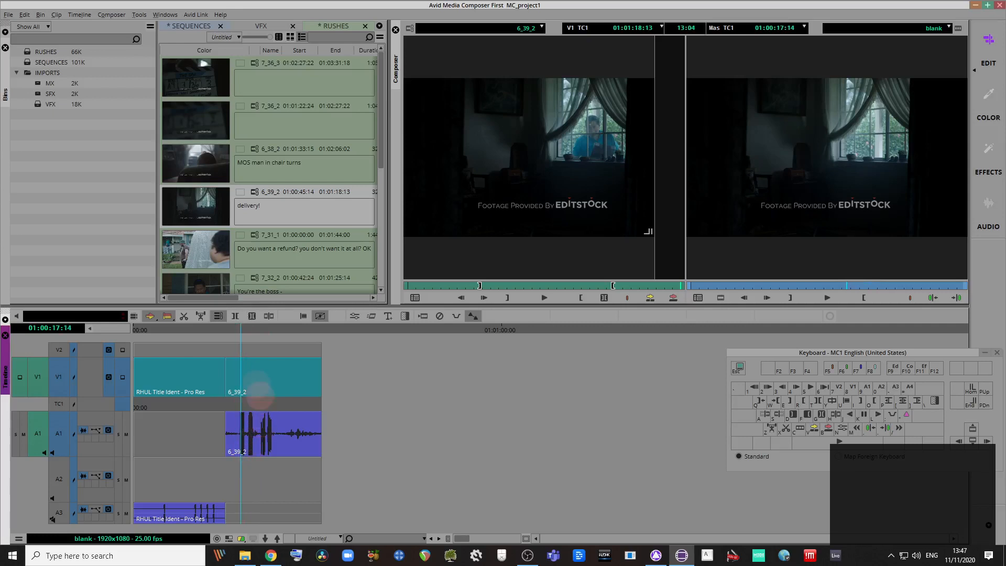
pyautogui.moveTo(261, 330)
pyautogui.mouseDown()
pyautogui.moveTo(287, 331)
pyautogui.moveTo(259, 331)
pyautogui.mouseUp()
# Step: Load 6_38_2 from the RUSHES bin and scrub its footage for a usable frame
pyautogui.doubleClick(214, 164)
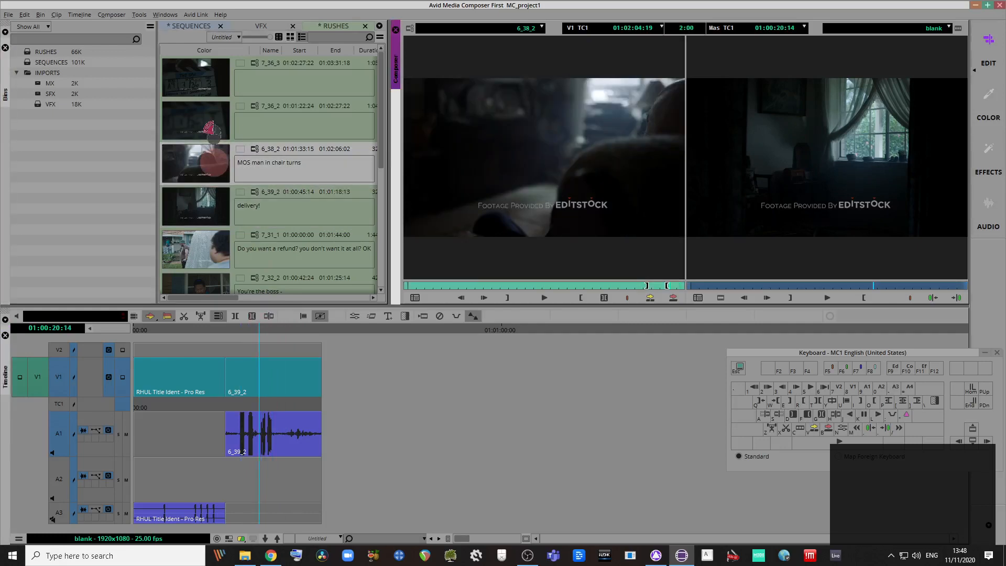
pyautogui.moveTo(479, 283); pyautogui.dragTo(502, 278)
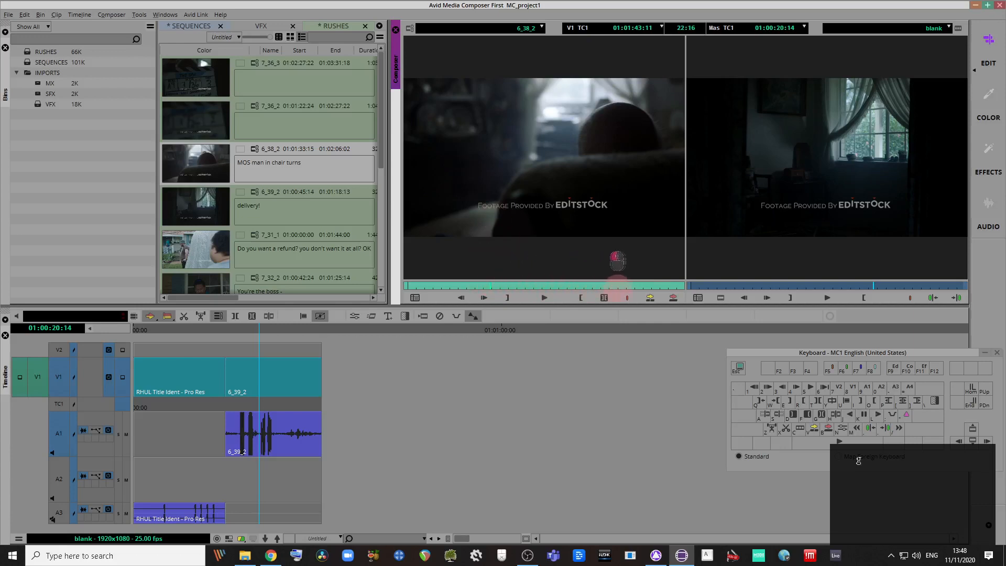
pyautogui.click(212, 162)
pyautogui.moveTo(461, 286); pyautogui.dragTo(513, 286)
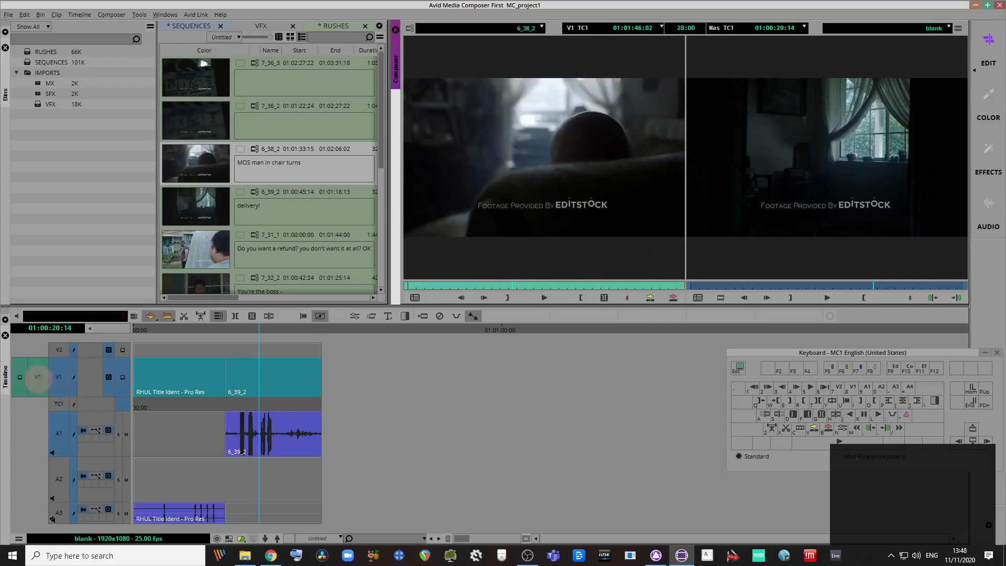
# Step: Patch the source picture to V2, scrub further, and park the sequence near 01:00:19:24
pyautogui.click(53, 361)
pyautogui.moveTo(52, 362); pyautogui.dragTo(58, 351)
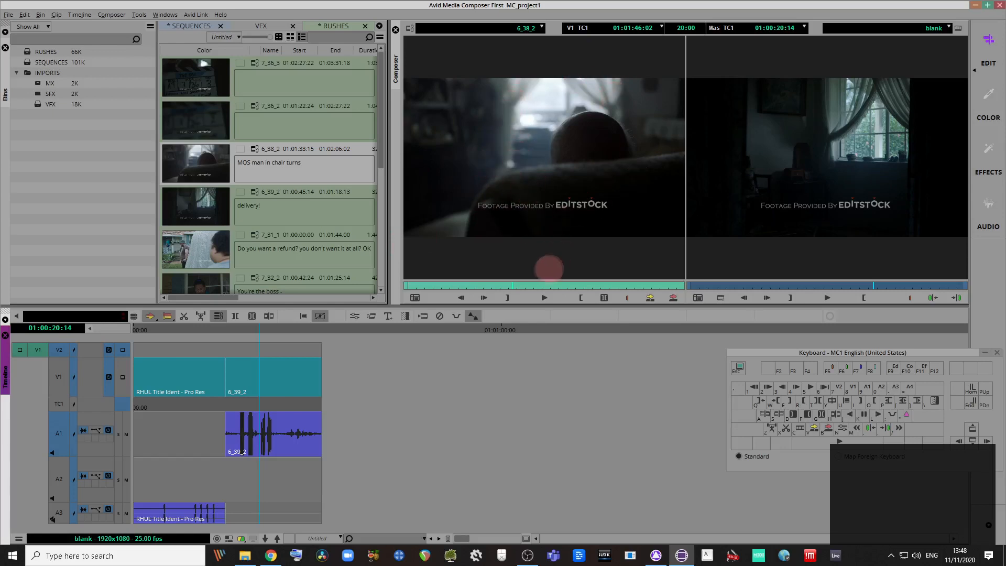
pyautogui.moveTo(512, 286); pyautogui.dragTo(564, 286)
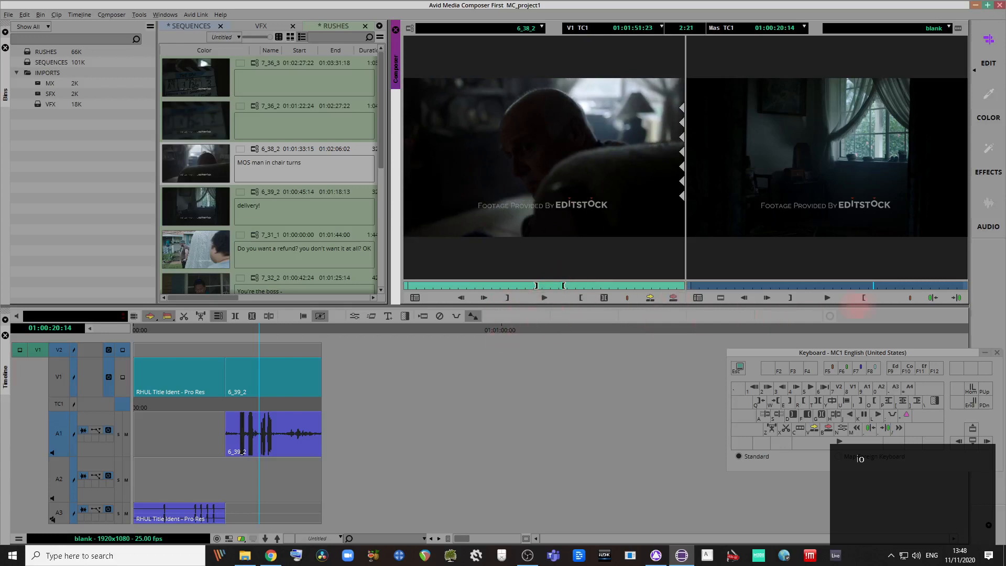
pyautogui.click(256, 330)
pyautogui.moveTo(255, 330); pyautogui.dragTo(255, 352)
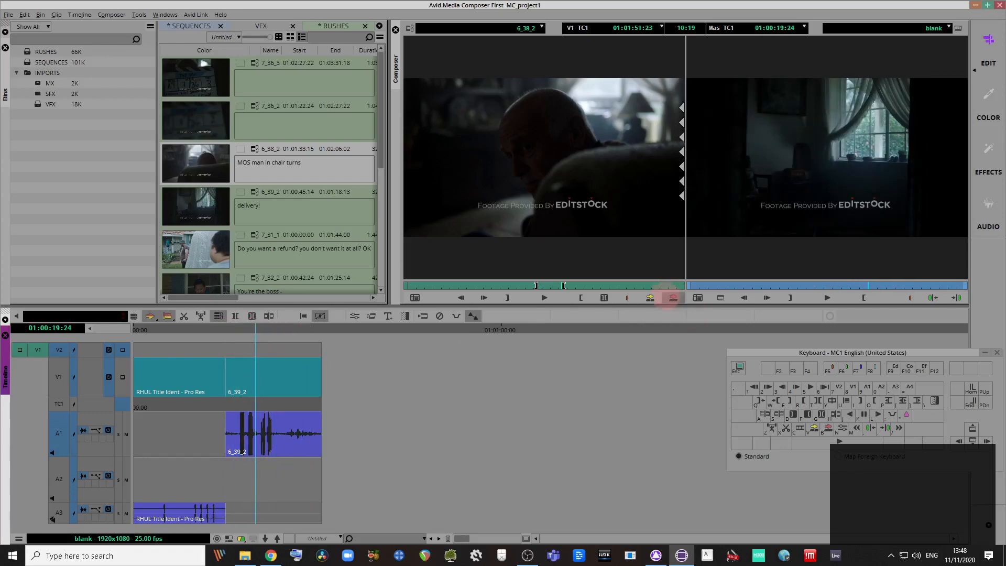
# Step: Overwrite the marked 6_38_2 section onto V2, then undo it
pyautogui.click(673, 297)
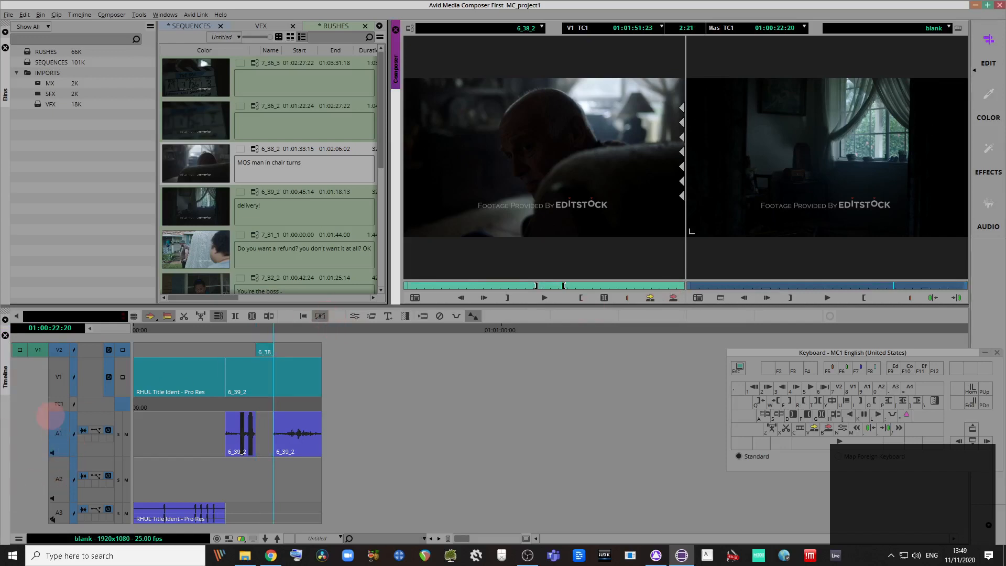
pyautogui.click(58, 434)
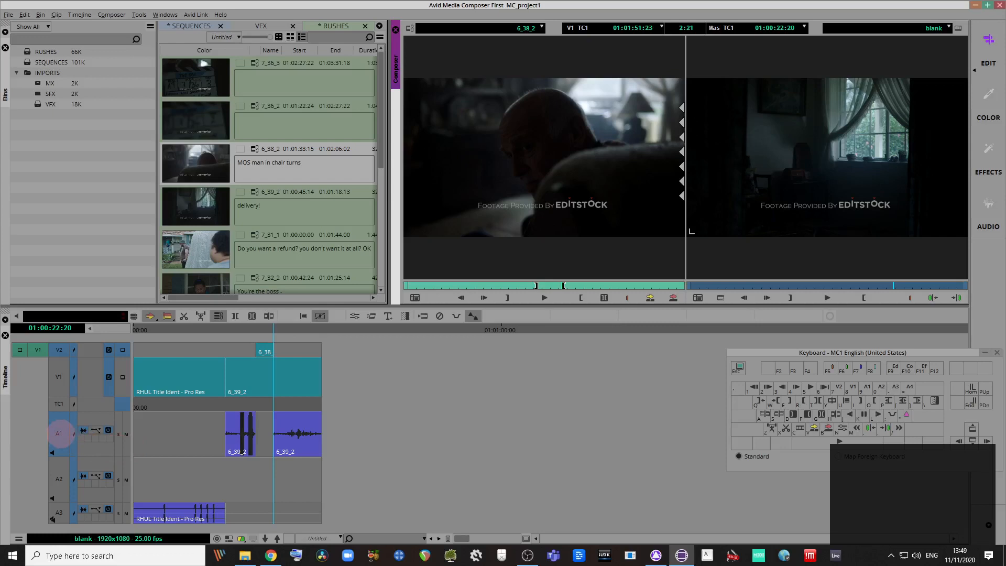
pyautogui.hotkey('ctrl', 'z')
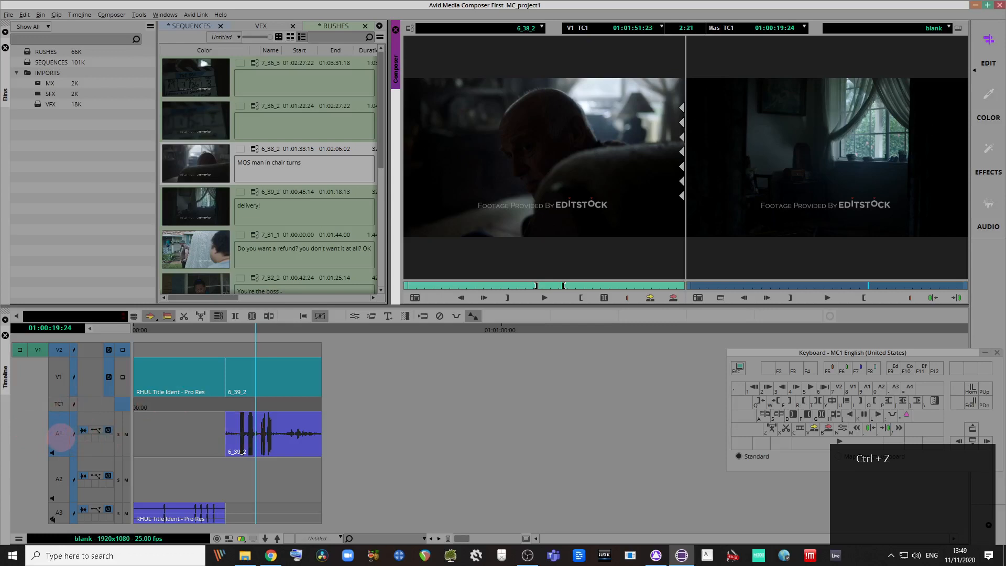
# Step: With A1 excluded, overwrite 6_38_2 onto V2 only and park at 01:00:18:00
pyautogui.click(59, 433)
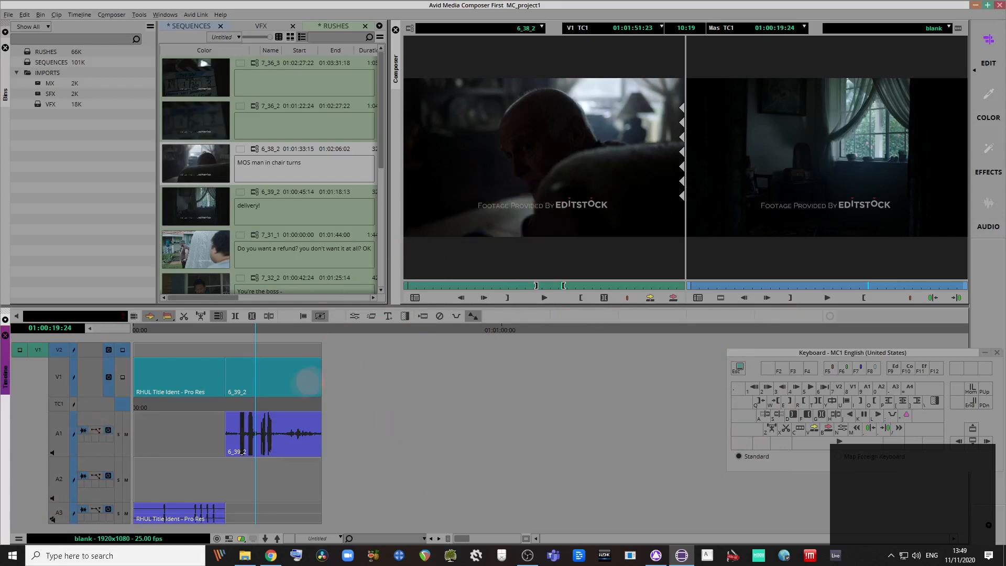
pyautogui.click(59, 435)
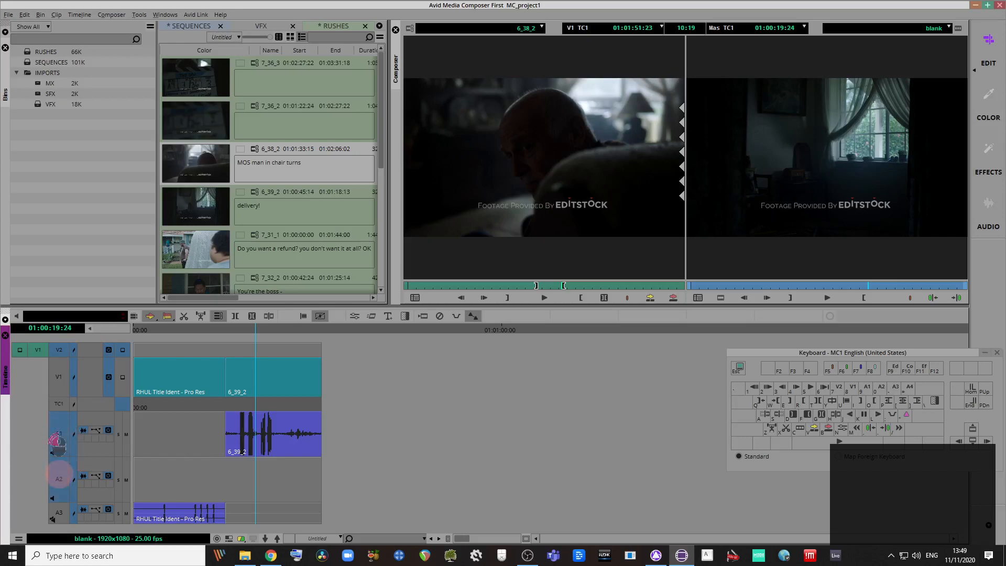
pyautogui.click(61, 430)
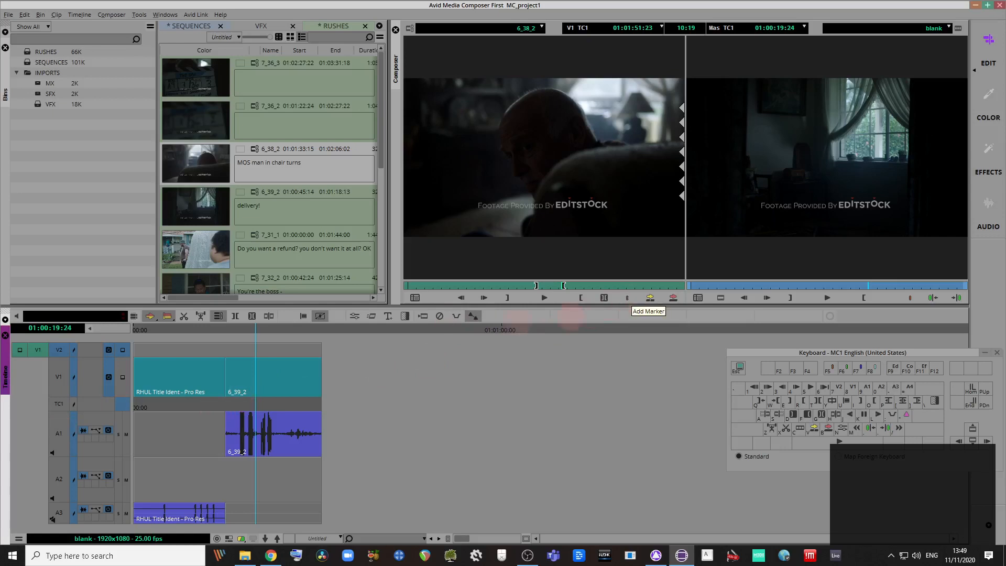
pyautogui.click(673, 298)
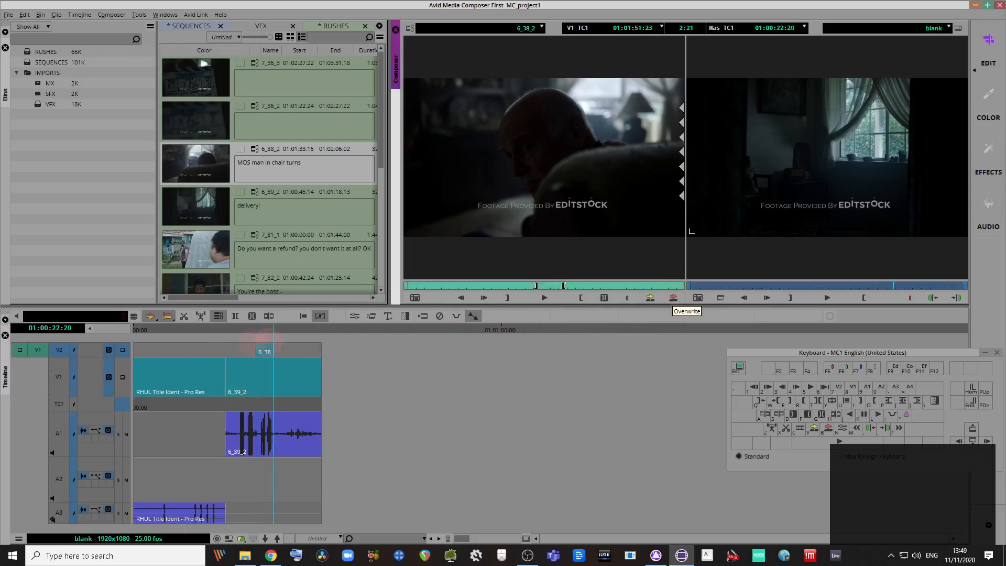
pyautogui.click(243, 329)
pyautogui.moveTo(243, 297)
pyautogui.mouseDown()
pyautogui.moveTo(265, 308)
pyautogui.moveTo(236, 306)
pyautogui.mouseUp()
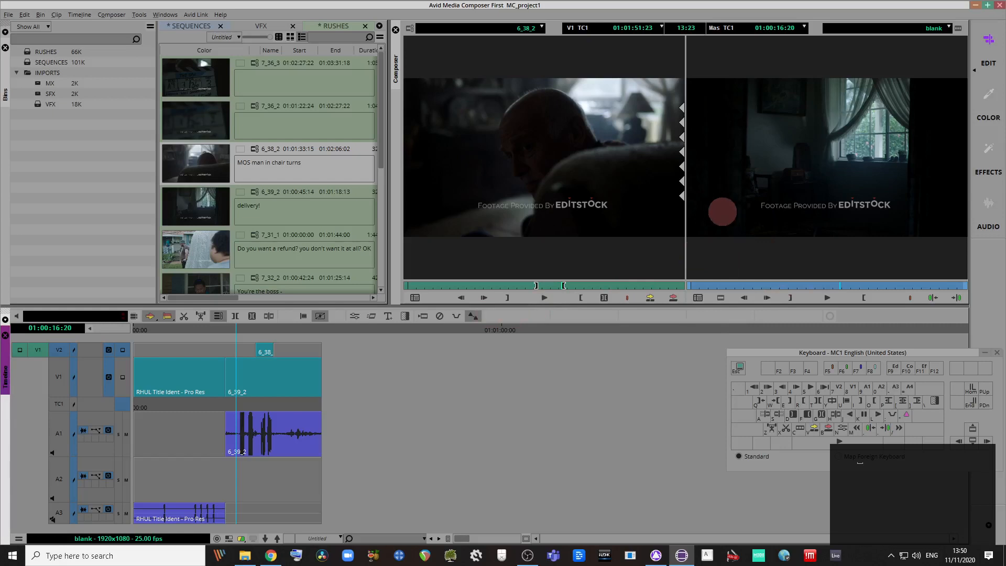
# Step: Play through the cutaway, then enlarge the tracks four steps and shrink them one
pyautogui.press('space')
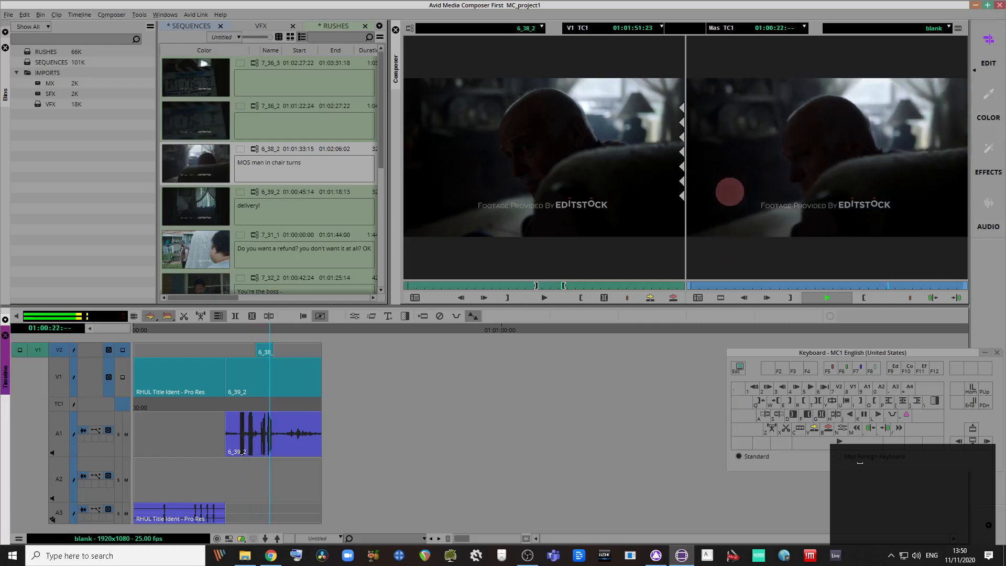
pyautogui.press('space')
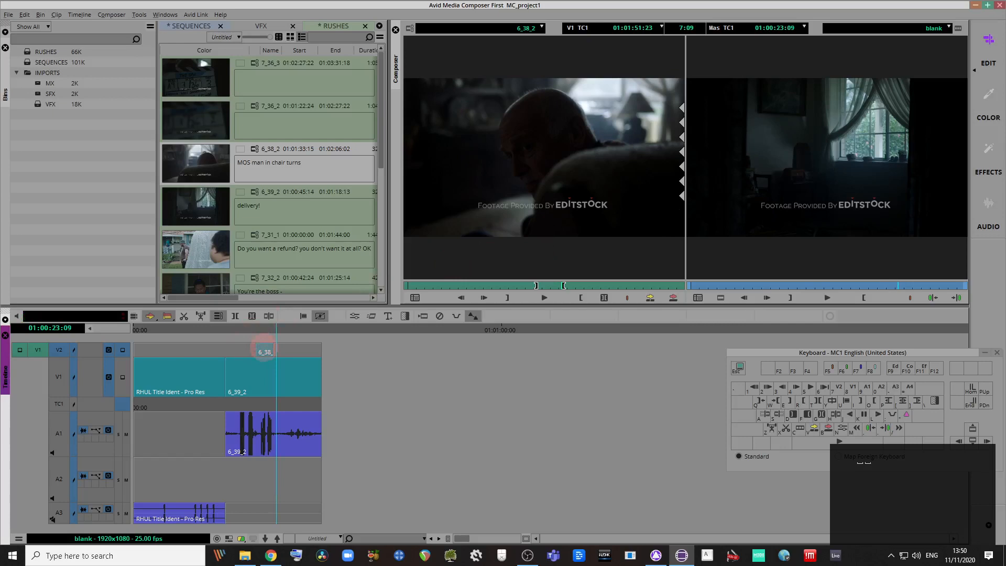
pyautogui.hotkey('ctrl', 'l')
pyautogui.hotkey('ctrl', 'l')
pyautogui.hotkey('ctrl', 'l')
pyautogui.hotkey('ctrl', 'l')
pyautogui.hotkey('ctrl', 'l')
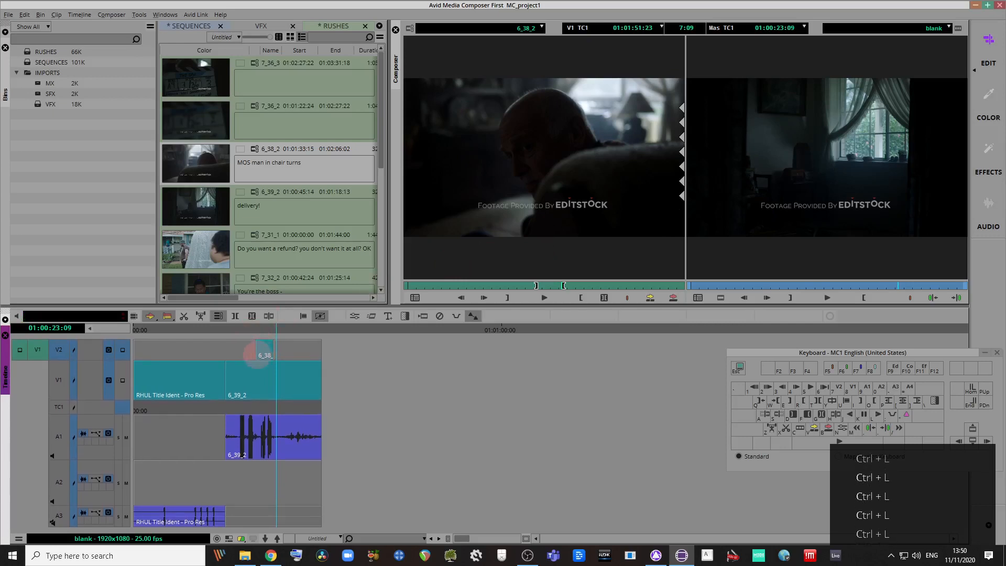
pyautogui.hotkey('ctrl', 'l')
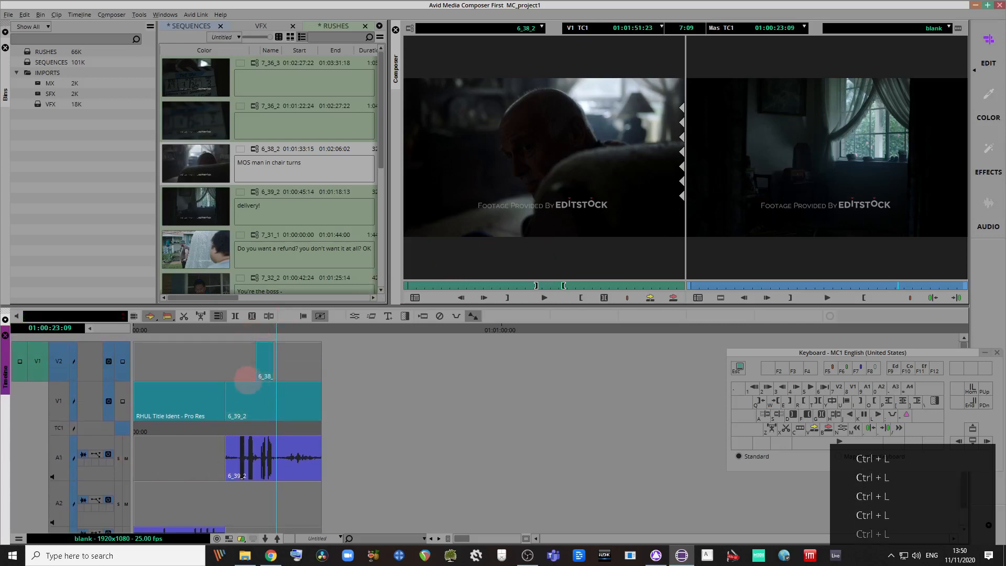
pyautogui.hotkey('ctrl', 'l')
pyautogui.hotkey('ctrl', 'l')
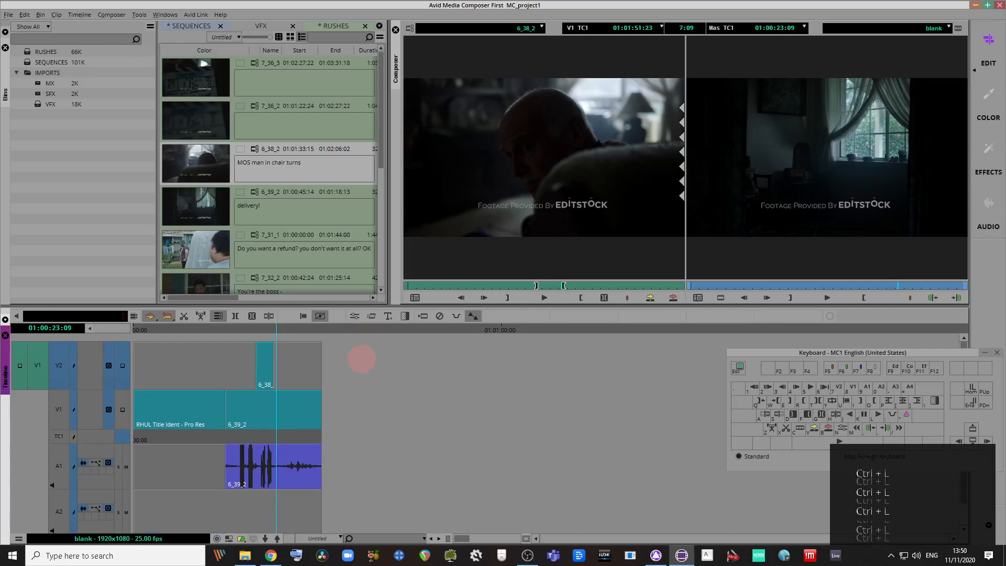
pyautogui.hotkey('ctrl', 'l')
pyautogui.hotkey('ctrl', 'l')
pyautogui.hotkey('ctrl', 'l')
pyautogui.hotkey('ctrl', 'l')
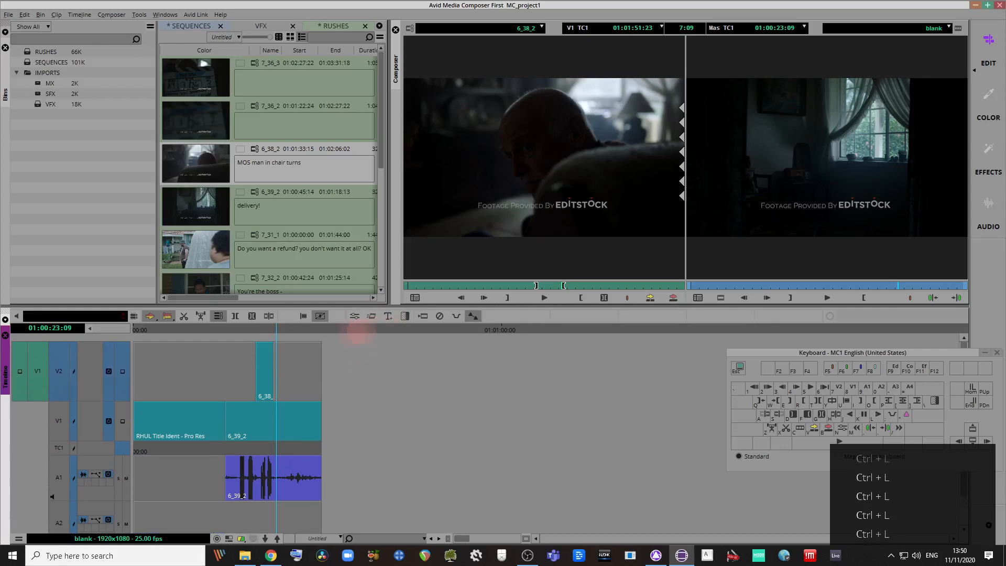
pyautogui.hotkey('ctrl', 'k')
pyautogui.hotkey('ctrl', 'k')
pyautogui.hotkey('ctrl', 'k')
pyautogui.hotkey('ctrl', 'k')
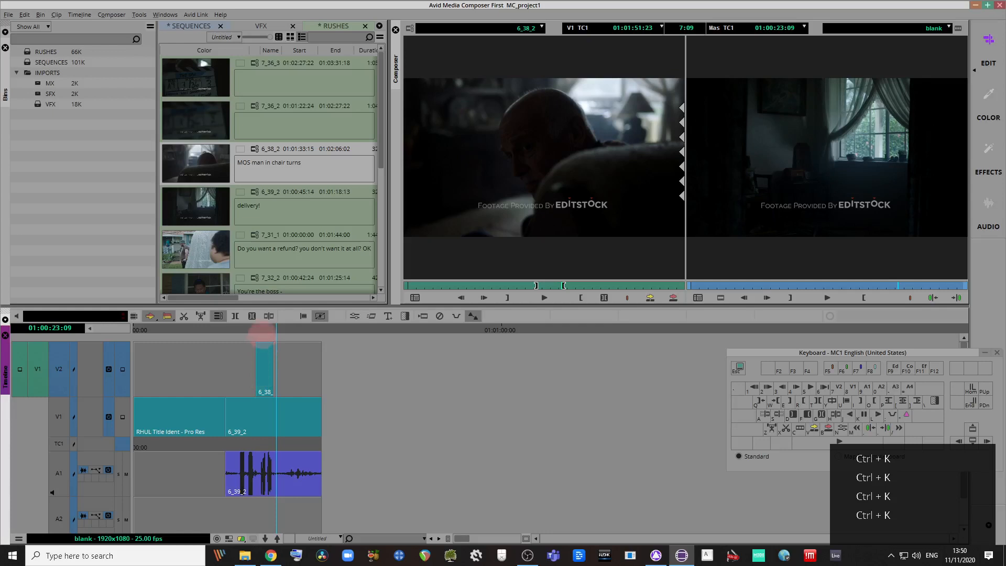
# Step: Trim the V2 cutaway's head earlier from around 01:00:17:03, undoing the last overshooting trim
pyautogui.click(239, 330)
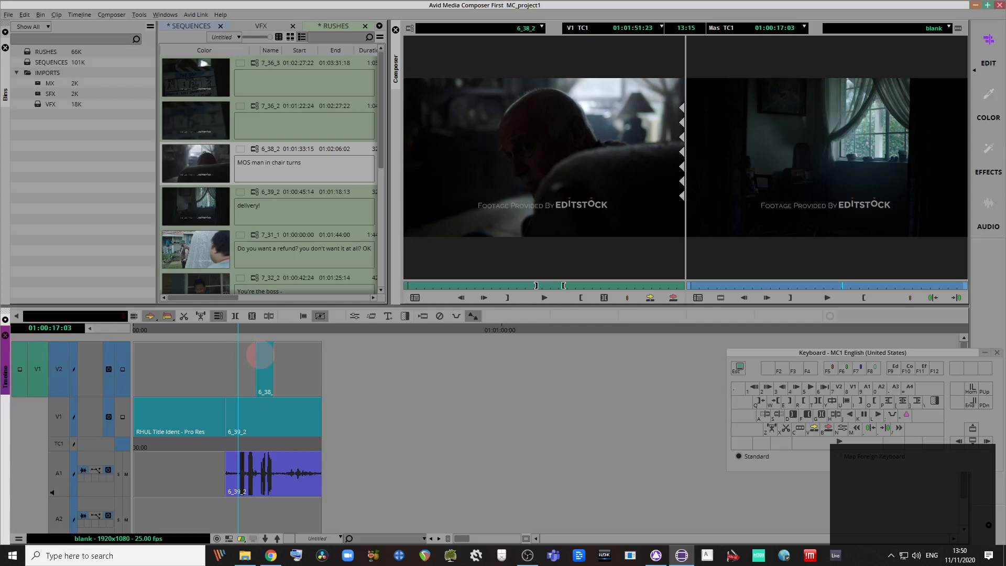
pyautogui.click(261, 356)
pyautogui.moveTo(250, 353); pyautogui.dragTo(237, 355)
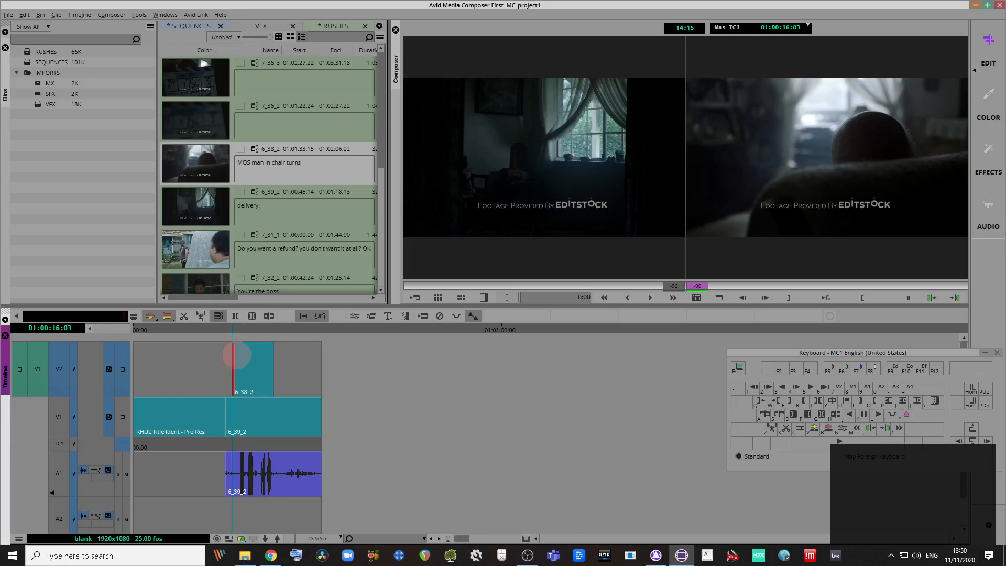
pyautogui.moveTo(237, 355); pyautogui.dragTo(251, 356)
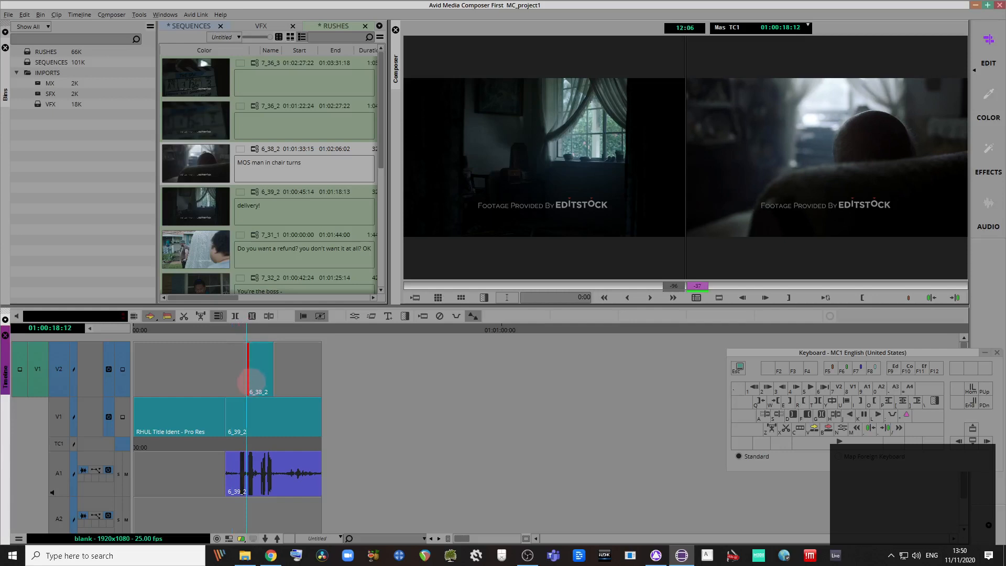
pyautogui.click(250, 354)
pyautogui.moveTo(249, 354); pyautogui.dragTo(225, 381)
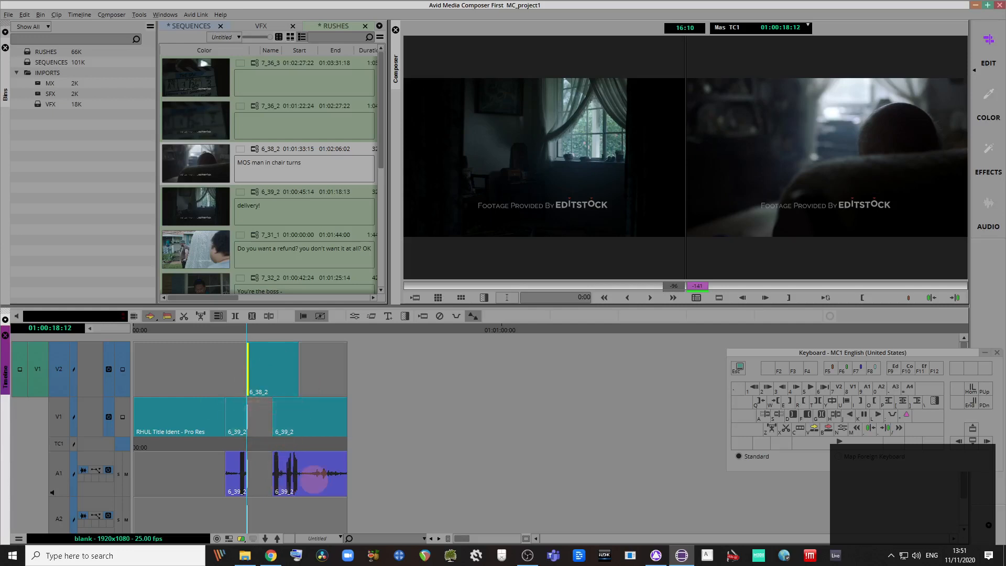
pyautogui.scroll(-2, 142, 501)
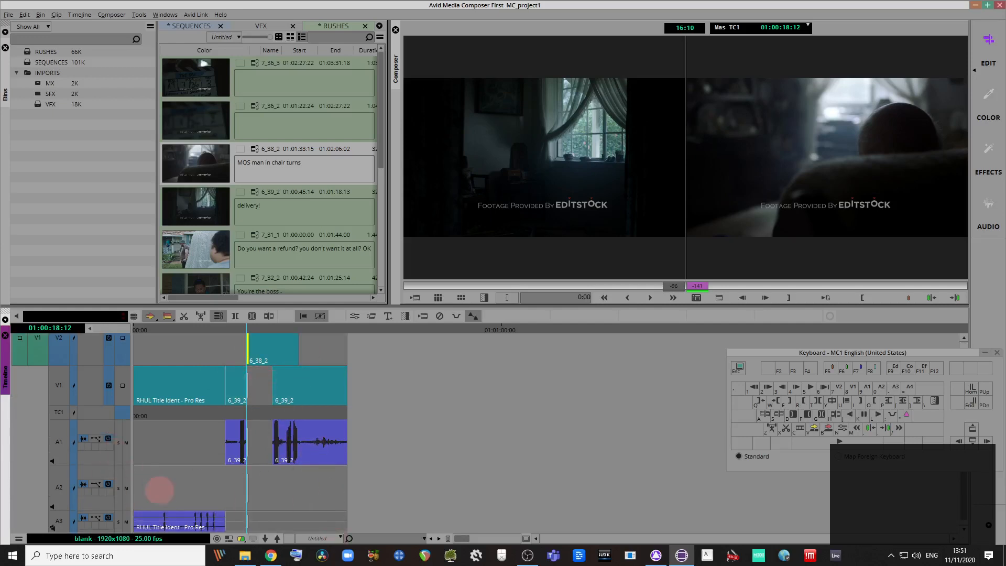
pyautogui.scroll(2, 276, 469)
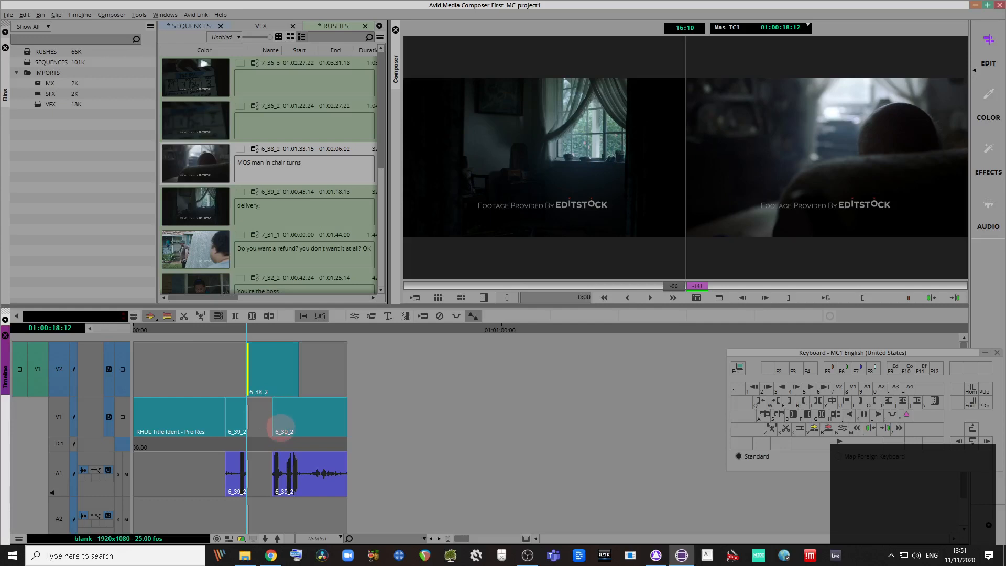
pyautogui.hotkey('ctrl', 'z')
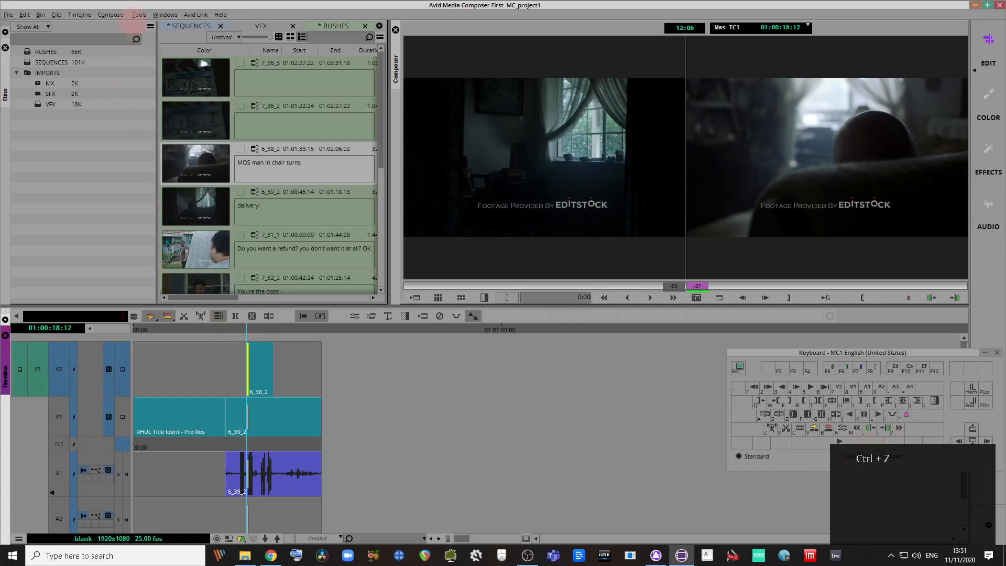
# Step: Duplicate the blank sequence as blank.Copy.01 and delete the 6_39_2 segments from the copy
pyautogui.click(173, 25)
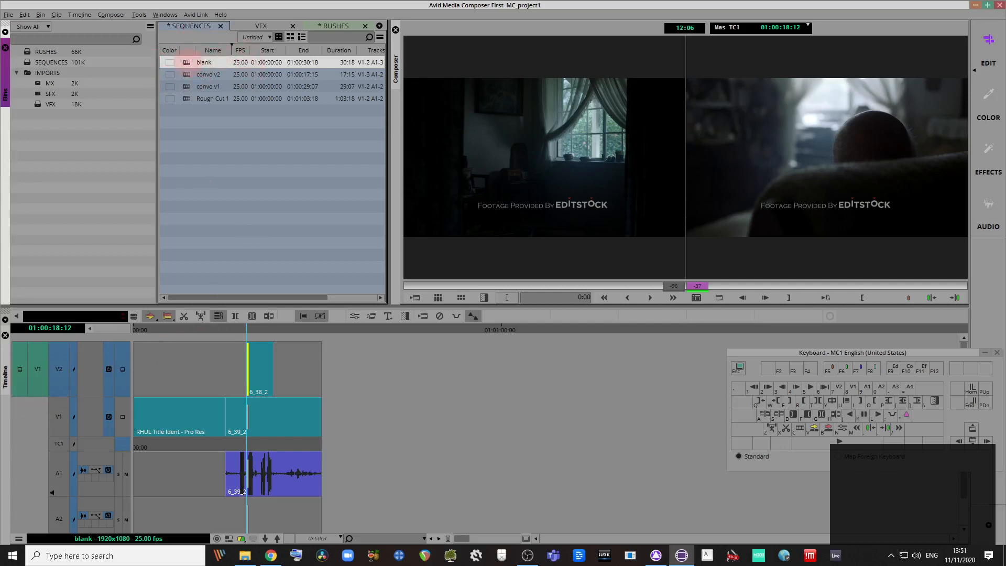
pyautogui.hotkey('ctrl', 'd')
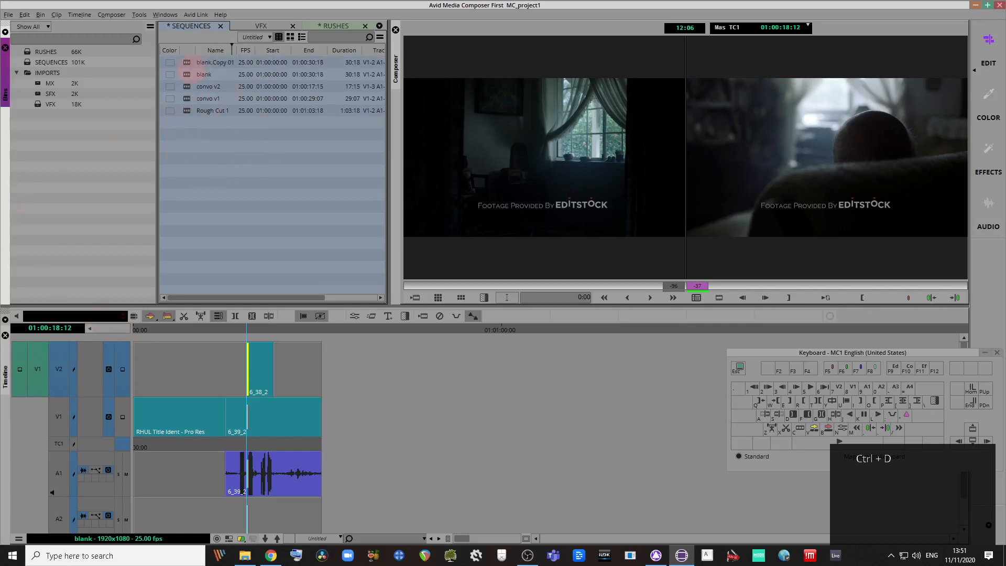
pyautogui.click(187, 64)
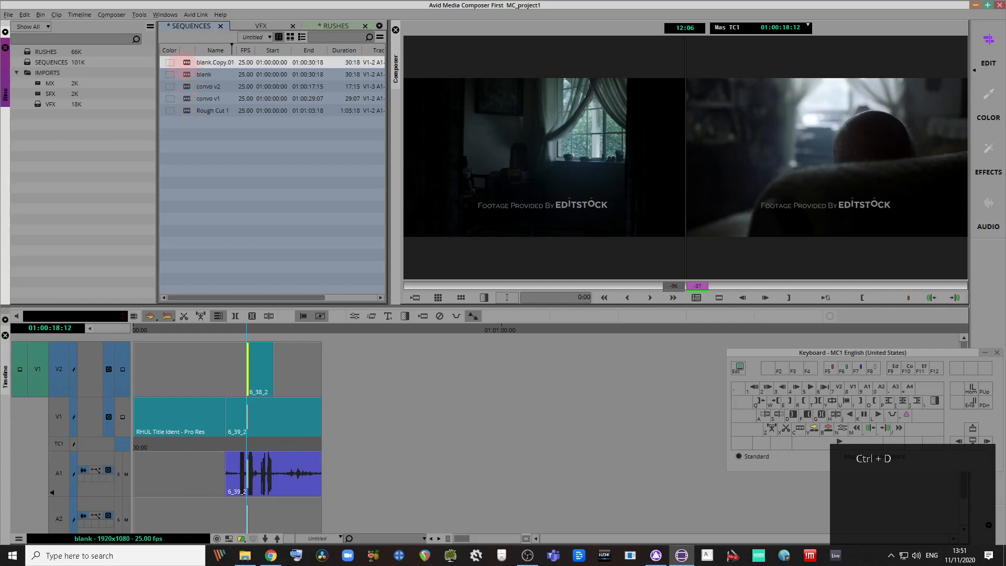
pyautogui.doubleClick(187, 63)
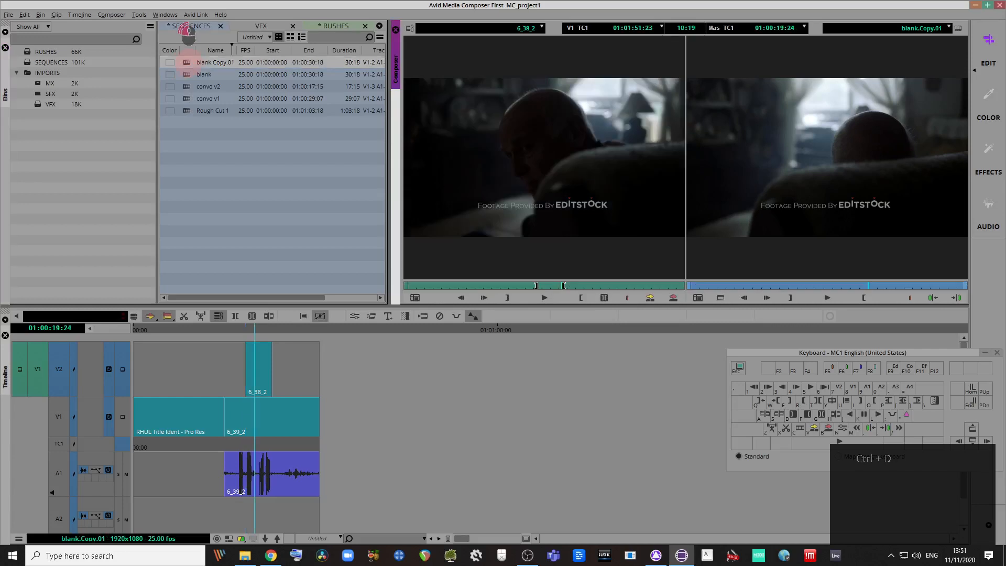
pyautogui.click(290, 428)
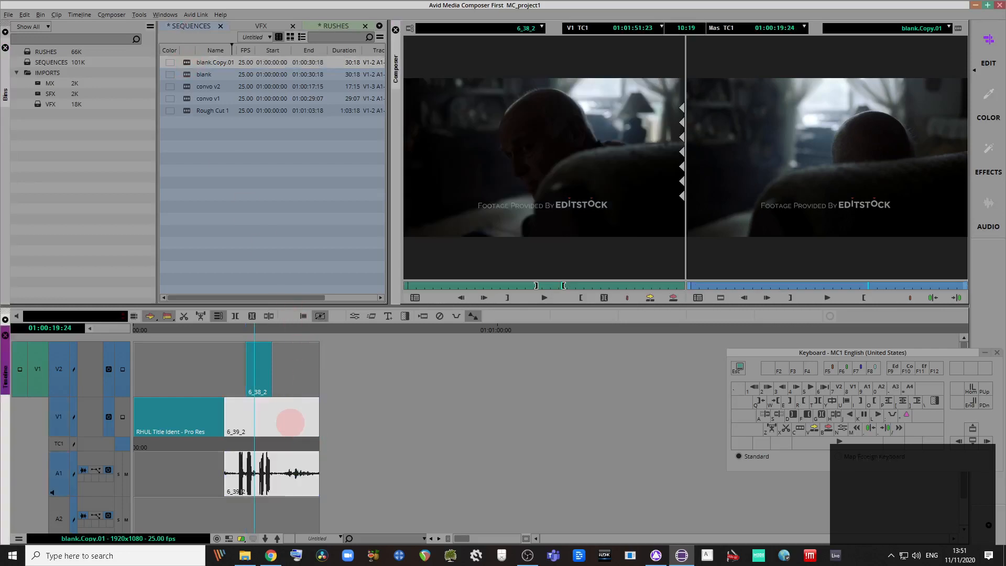
pyautogui.press('Delete')
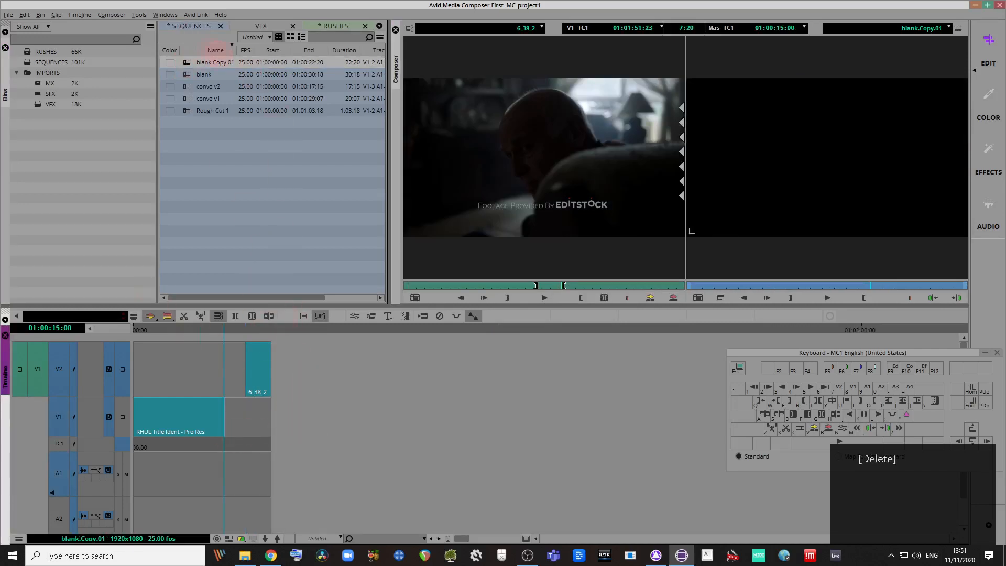
# Step: Switch between the original blank sequence and blank.Copy.01 to compare them
pyautogui.doubleClick(188, 75)
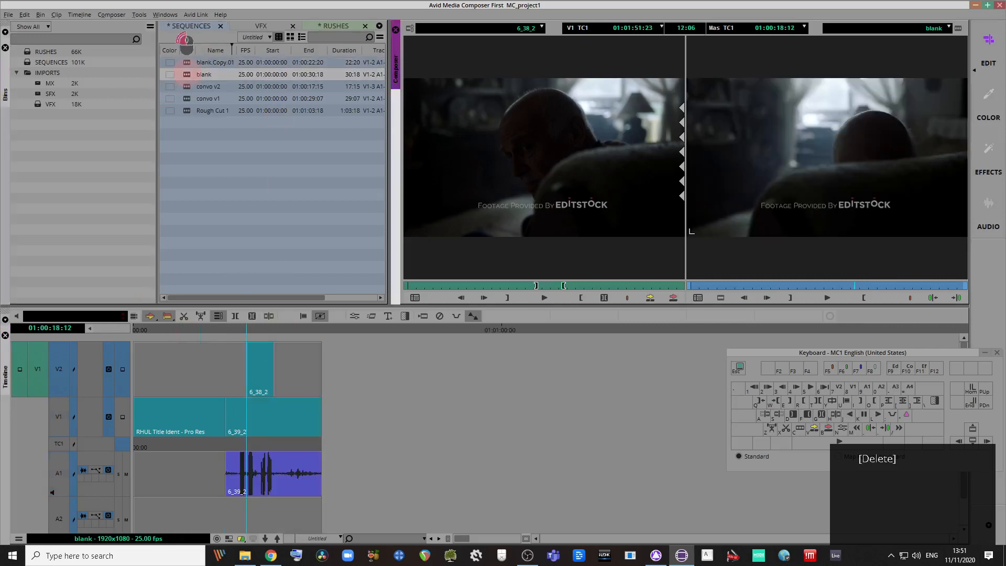
pyautogui.doubleClick(189, 62)
pyautogui.doubleClick(190, 74)
pyautogui.doubleClick(186, 62)
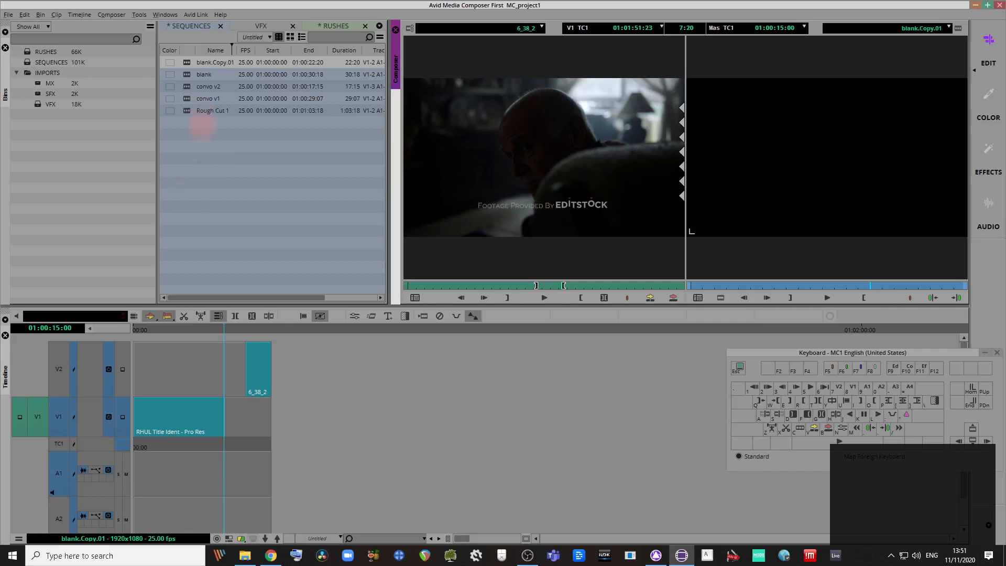
# Step: Delete blank.Copy.01 from the SEQUENCES bin and confirm
pyautogui.click(188, 62)
pyautogui.press('Delete')
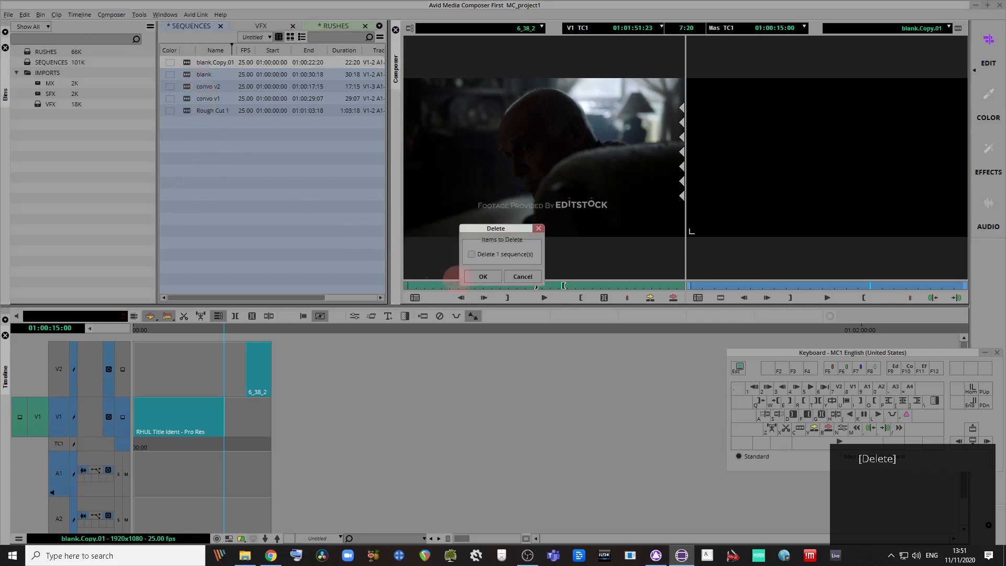
pyautogui.click(472, 255)
pyautogui.click(483, 277)
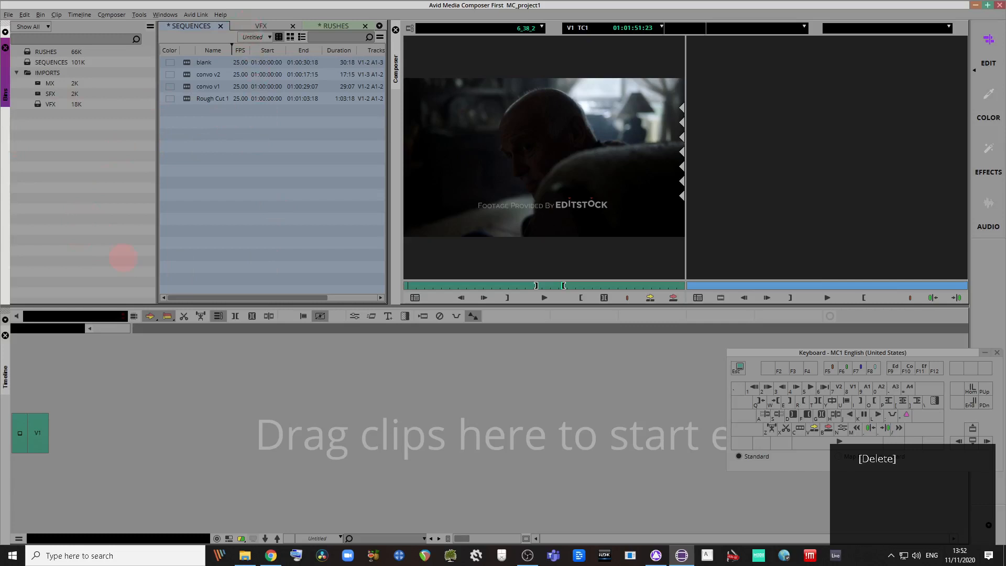
# Step: Save the project and rename the blank sequence to blank_edit
pyautogui.click(66, 179)
pyautogui.click(67, 180)
pyautogui.click(67, 180)
pyautogui.click(67, 181)
pyautogui.click(67, 180)
pyautogui.click(66, 180)
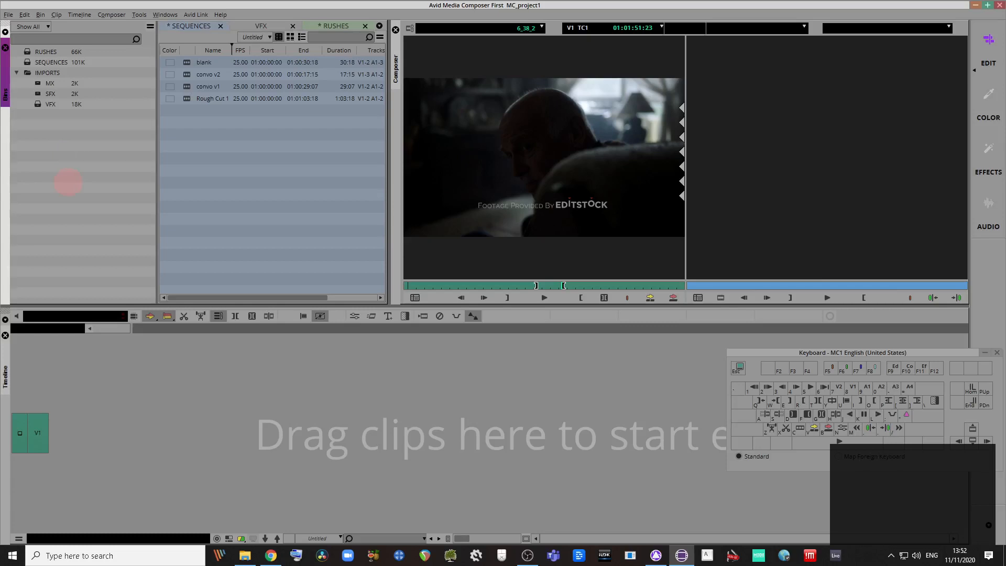
pyautogui.hotkey('ctrl', 's')
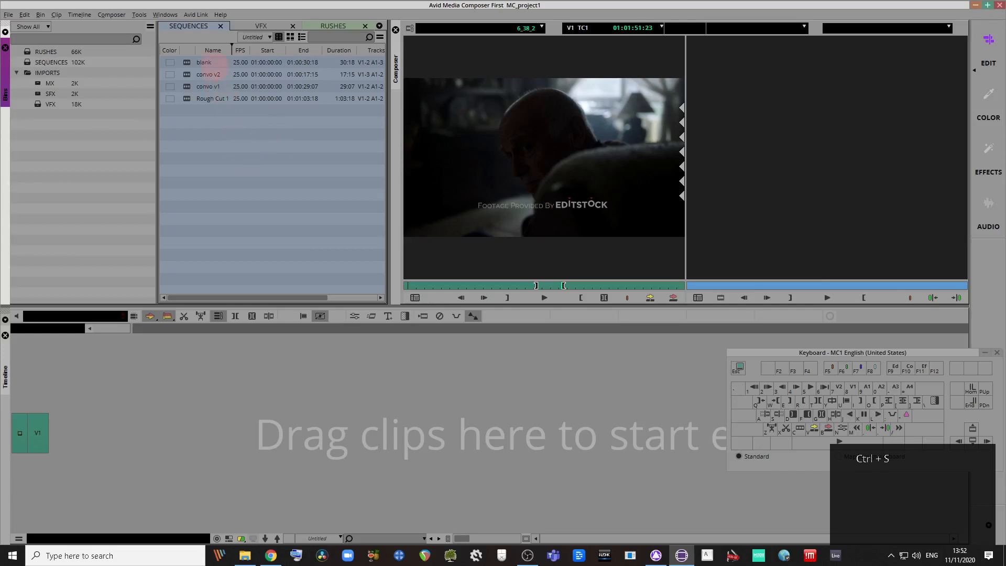
pyautogui.click(209, 63)
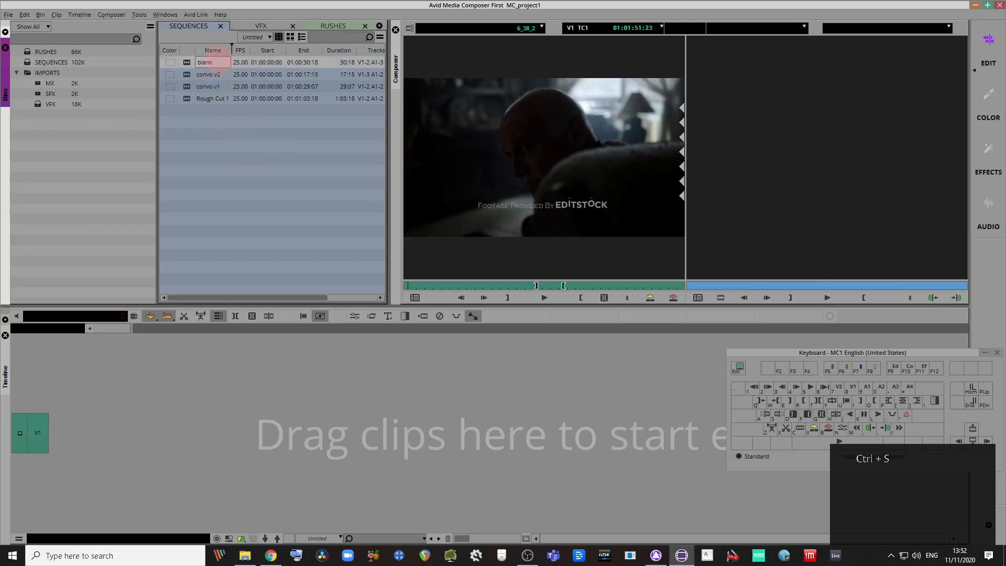
pyautogui.write('_edit')
pyautogui.press('Return')
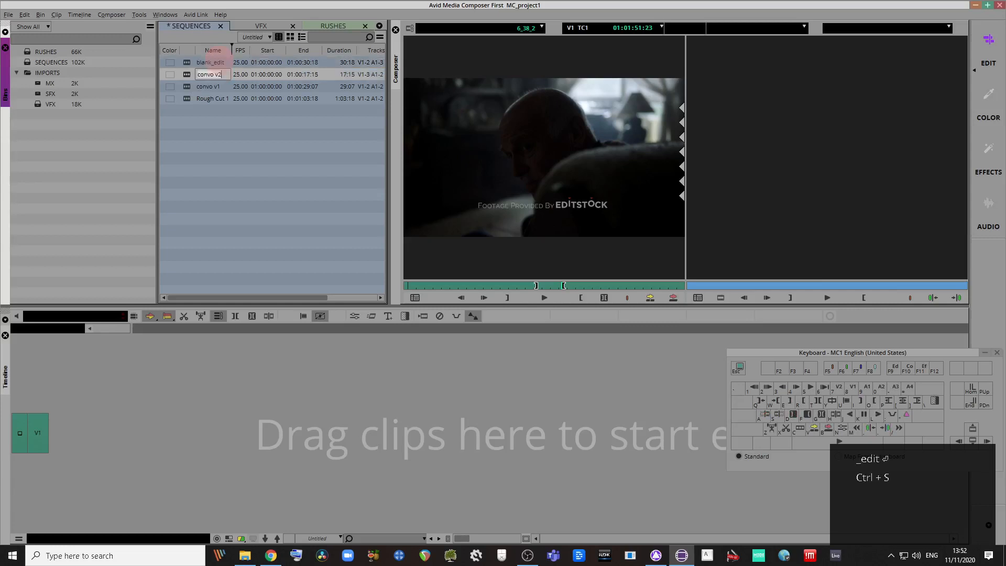
pyautogui.click(272, 198)
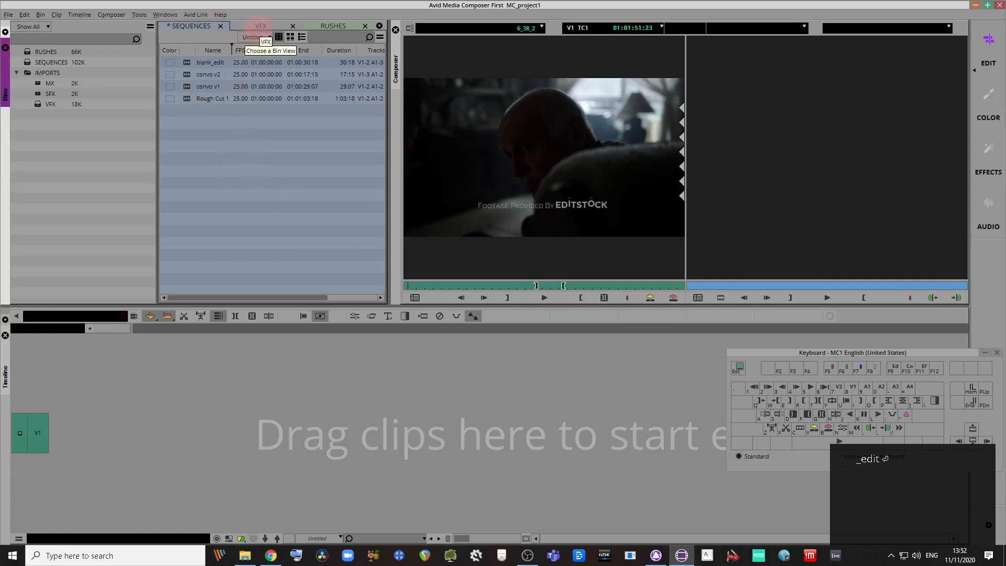
# Step: Rename the RHUL clip to 'RHUL Title Ident - Pro Res_v1' in the VFX bin and save
pyautogui.click(264, 24)
pyautogui.click(234, 74)
pyautogui.click(262, 76)
pyautogui.write('_v1')
pyautogui.press('Return')
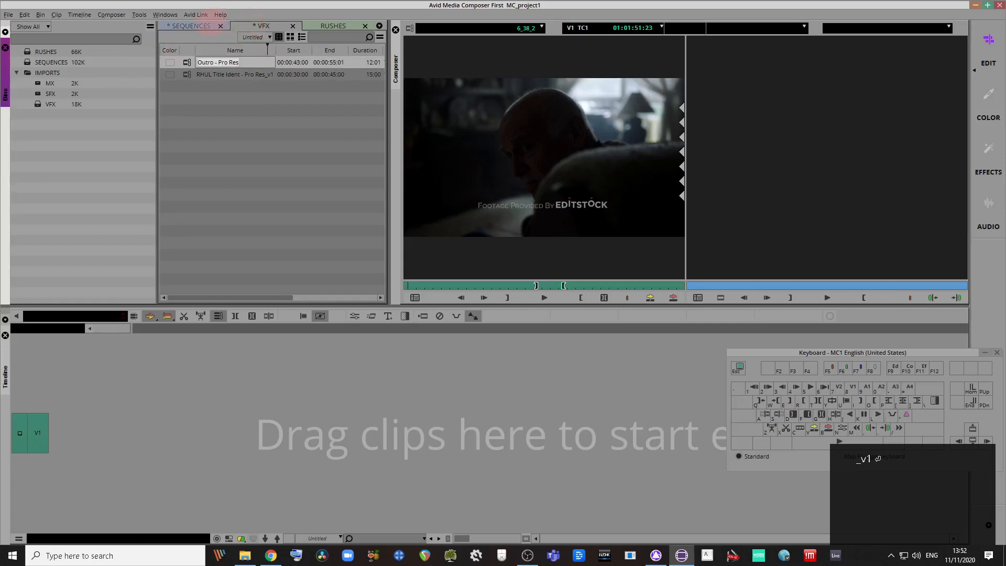
pyautogui.click(207, 26)
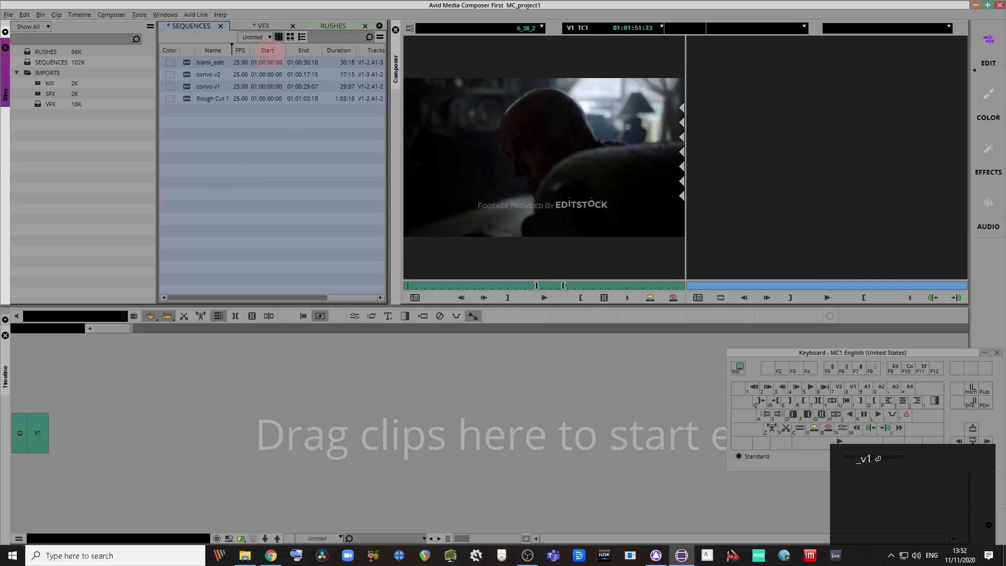
pyautogui.hotkey('ctrl', 's')
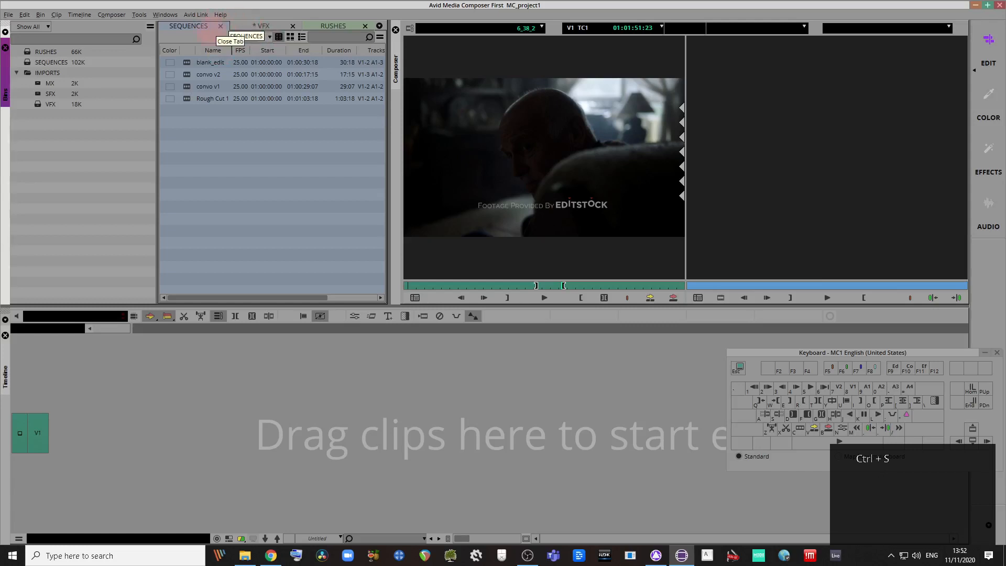
# Step: Save all bins with Ctrl+S and leave the VFX bin's Outro and RHUL Title Ident clips showing
pyautogui.click(72, 188)
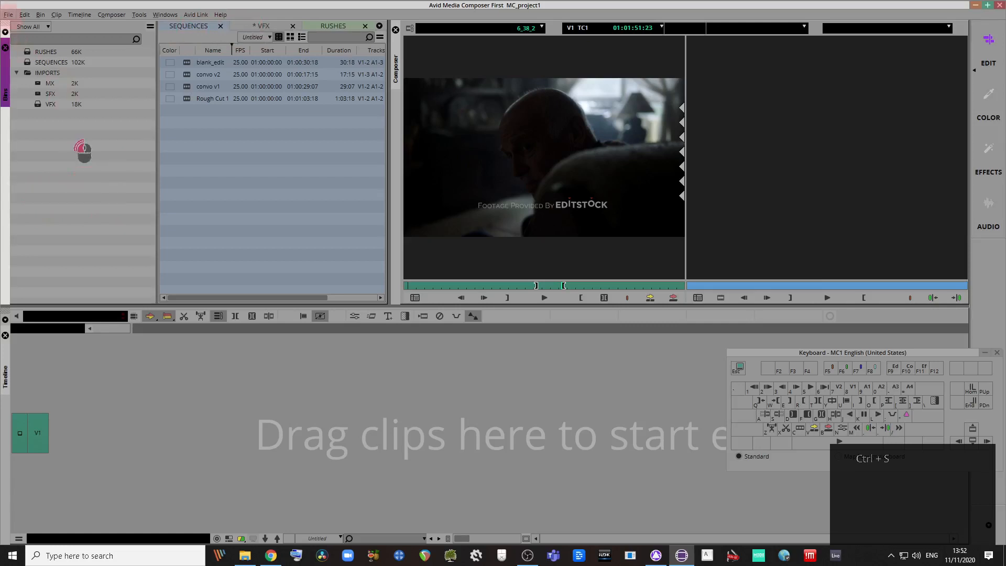
pyautogui.click(9, 15)
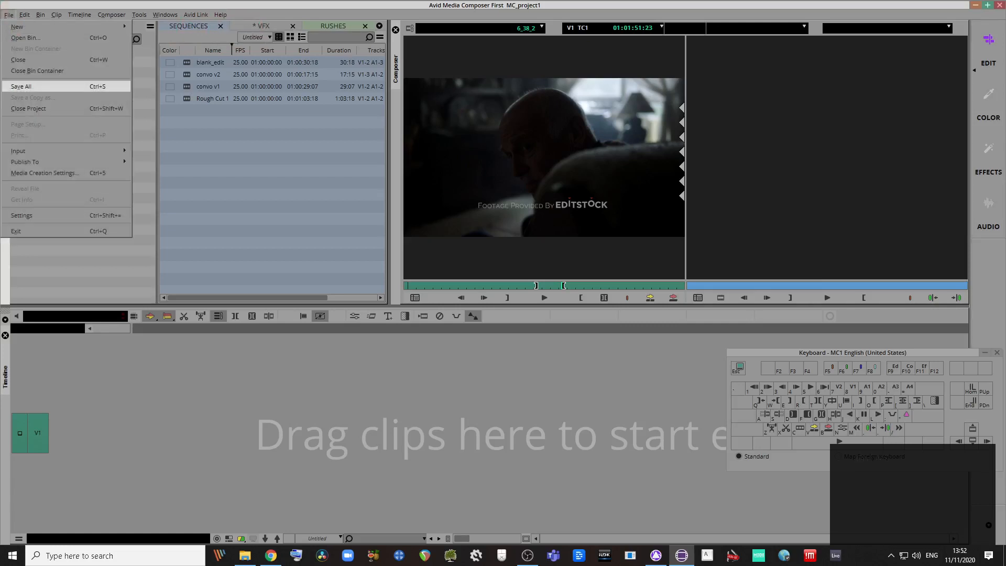
pyautogui.click(61, 263)
pyautogui.click(45, 150)
pyautogui.click(74, 177)
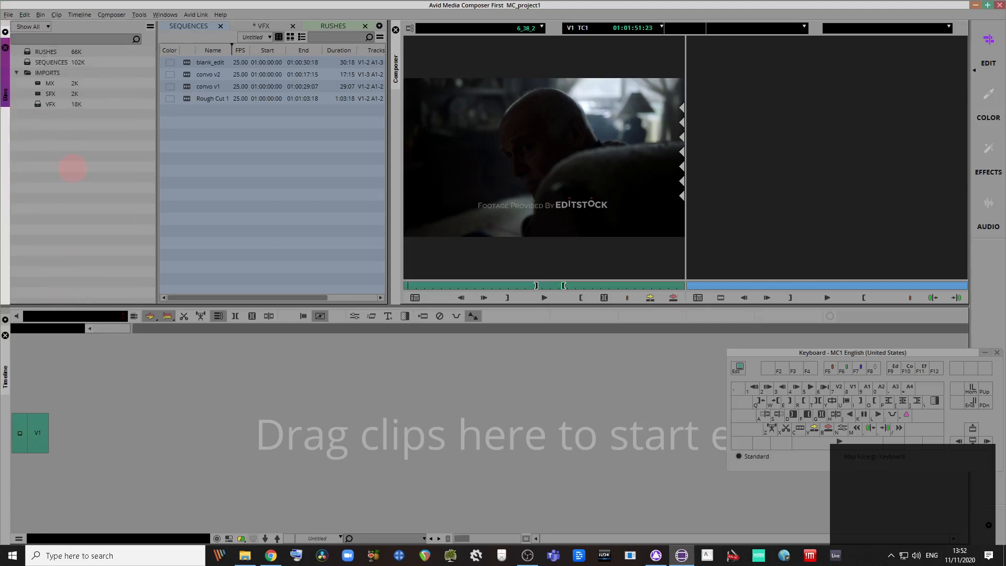
pyautogui.hotkey('ctrl', 's')
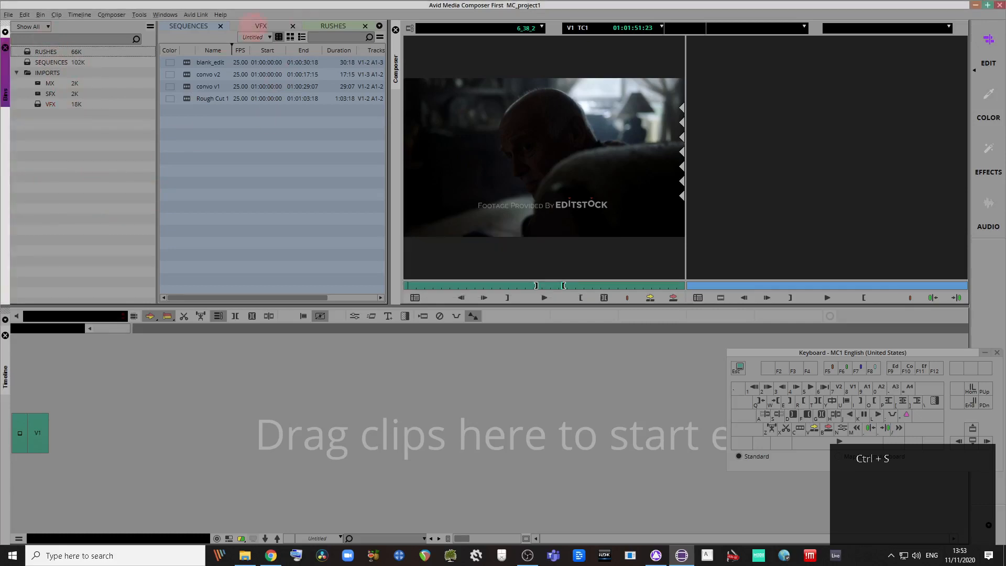
pyautogui.click(254, 24)
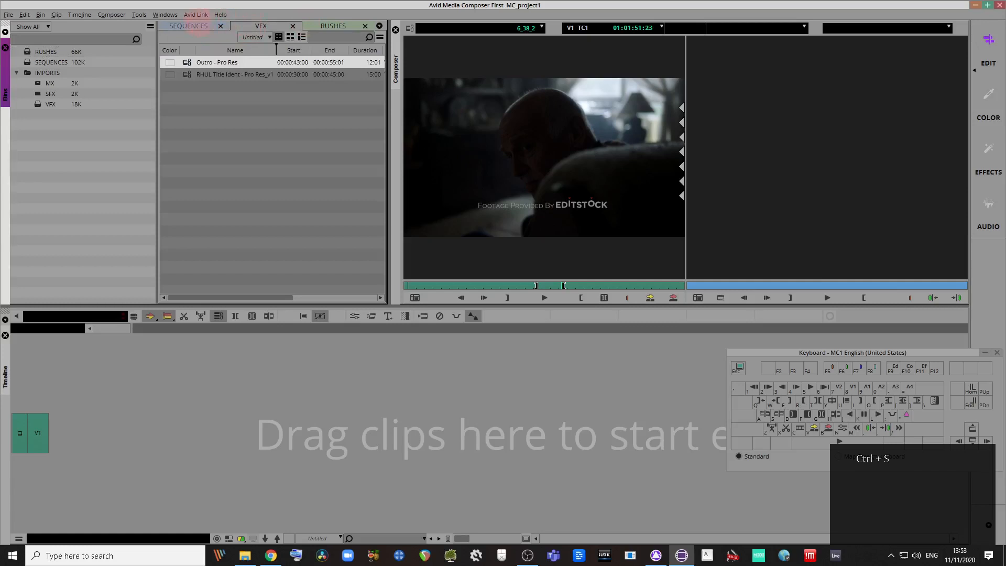
pyautogui.click(188, 26)
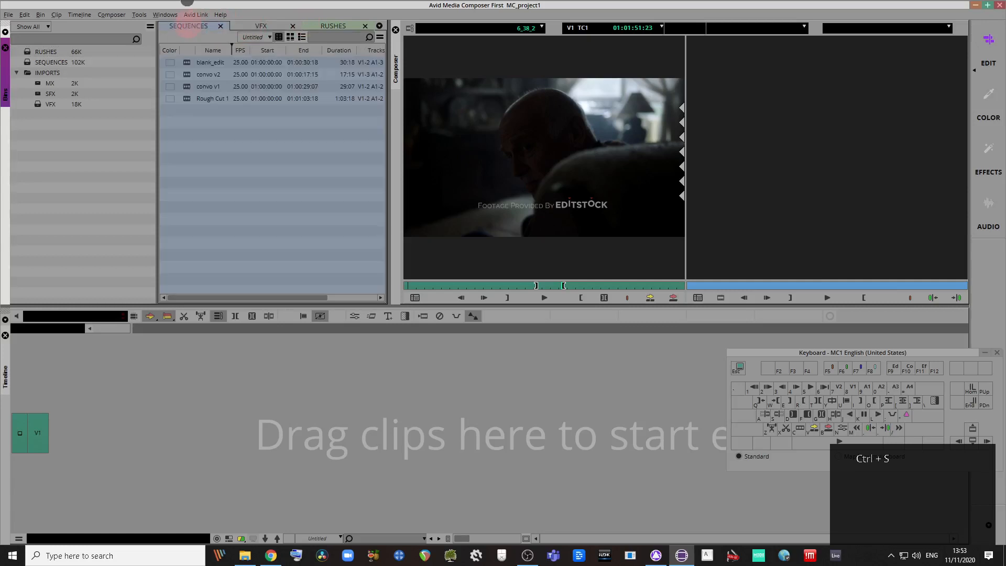
pyautogui.click(250, 24)
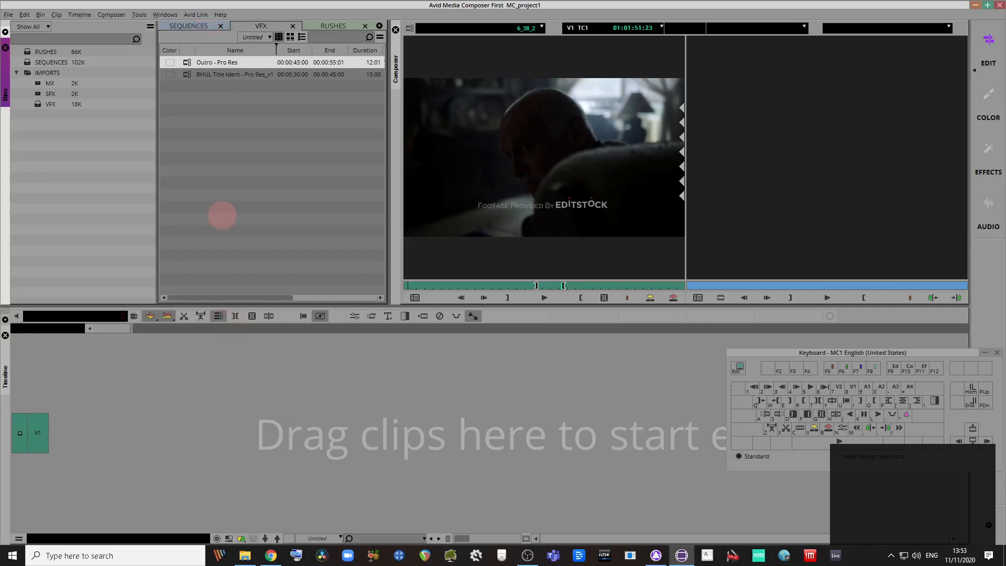
pyautogui.moveTo(244, 556)
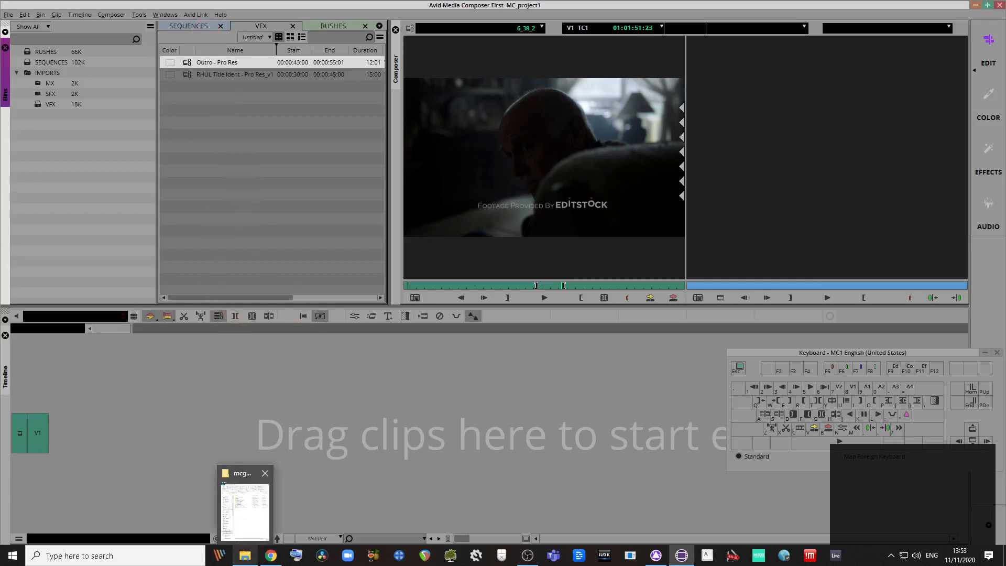
pyautogui.click(245, 503)
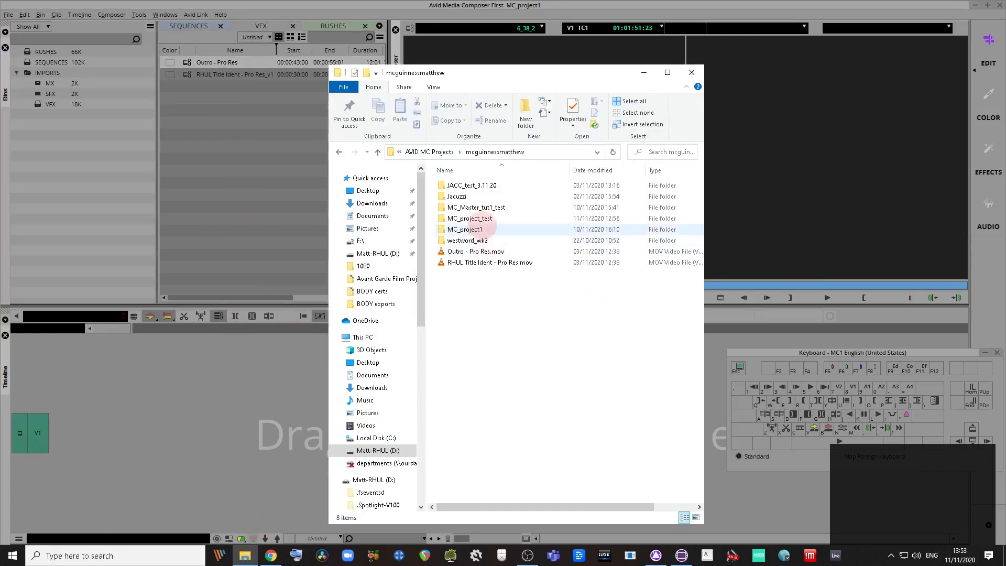
pyautogui.doubleClick(474, 229)
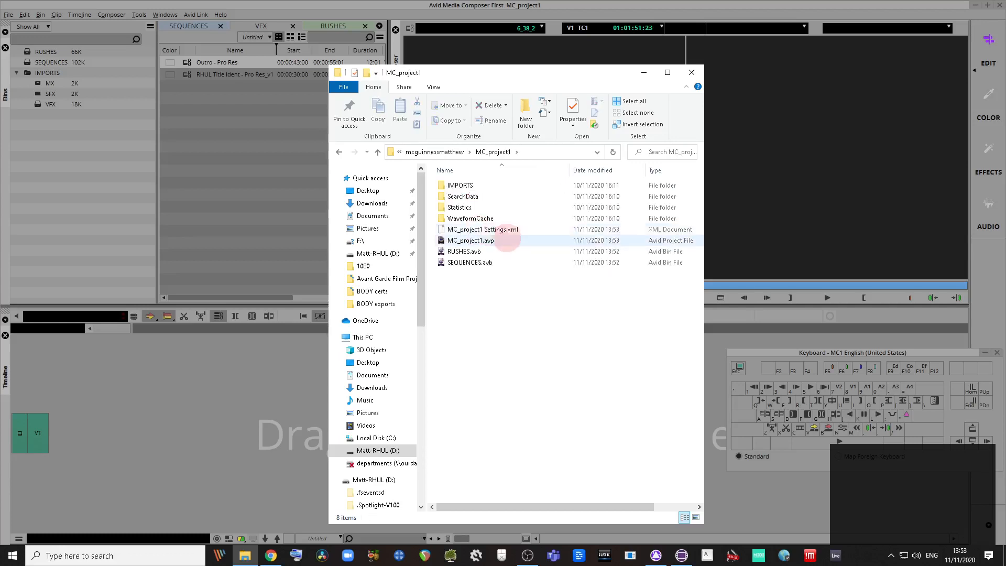
pyautogui.click(483, 267)
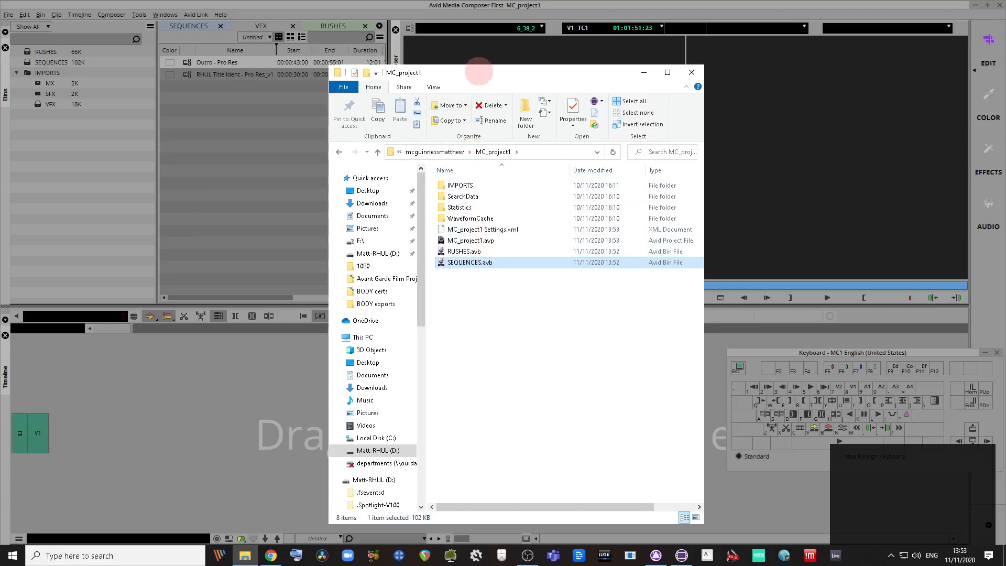
pyautogui.click(485, 113)
pyautogui.moveTo(484, 73); pyautogui.dragTo(521, 152)
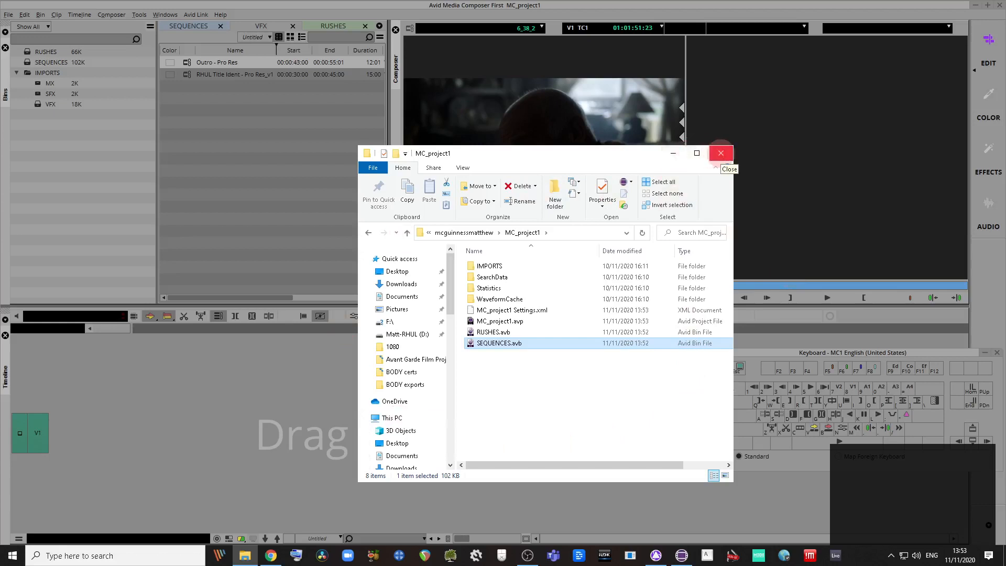
pyautogui.click(722, 154)
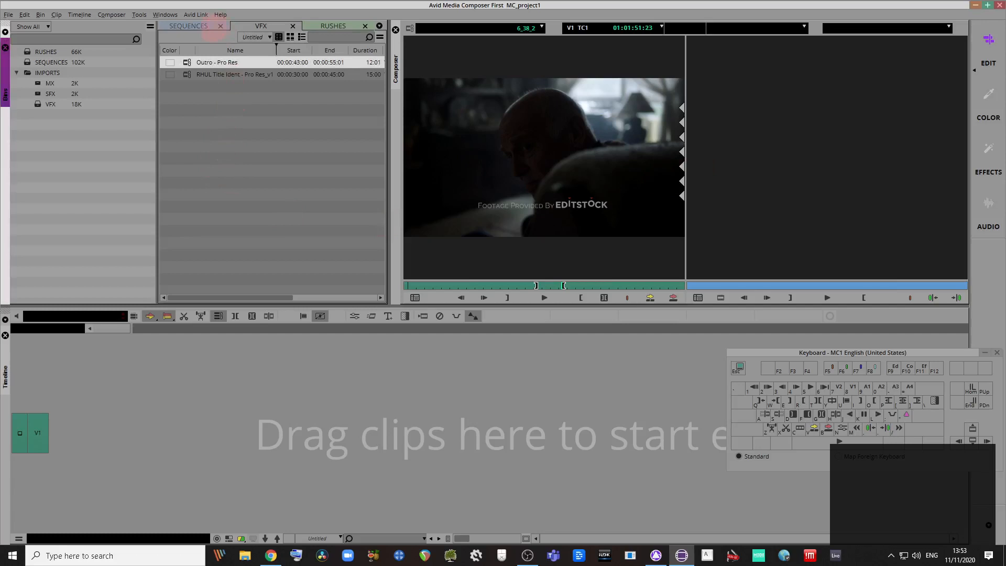
# Step: Load blank_edit into the timeline and mark new out and in points on the 6_38_2 source
pyautogui.click(196, 27)
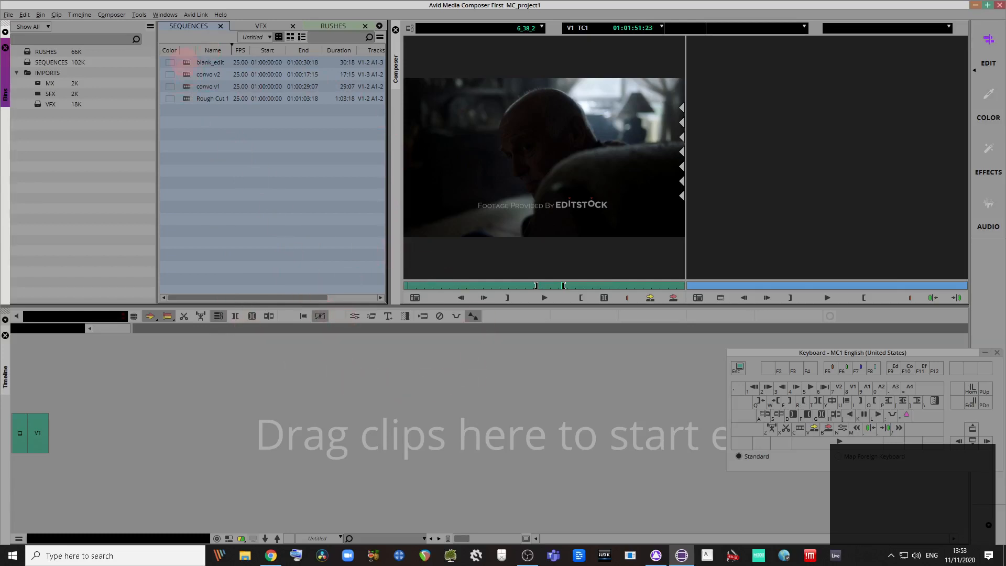
pyautogui.doubleClick(187, 61)
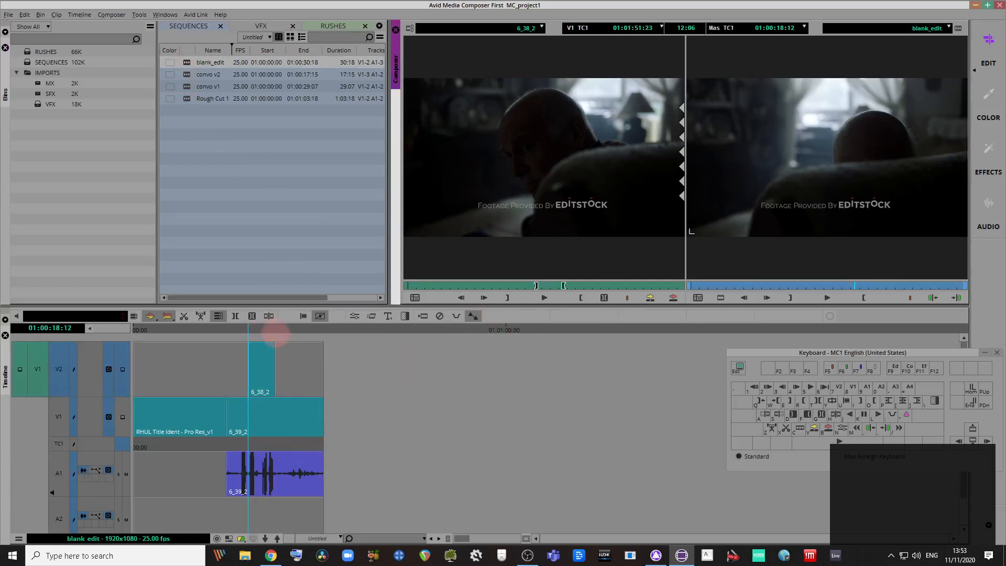
pyautogui.moveTo(274, 331); pyautogui.dragTo(306, 315)
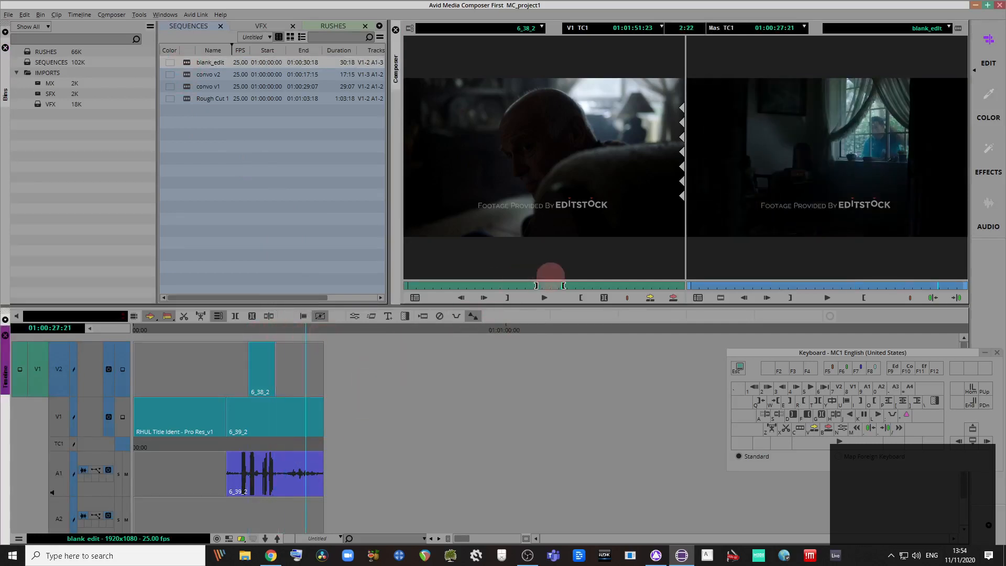
pyautogui.moveTo(581, 285); pyautogui.dragTo(626, 286)
pyautogui.press('o')
pyautogui.press('i')
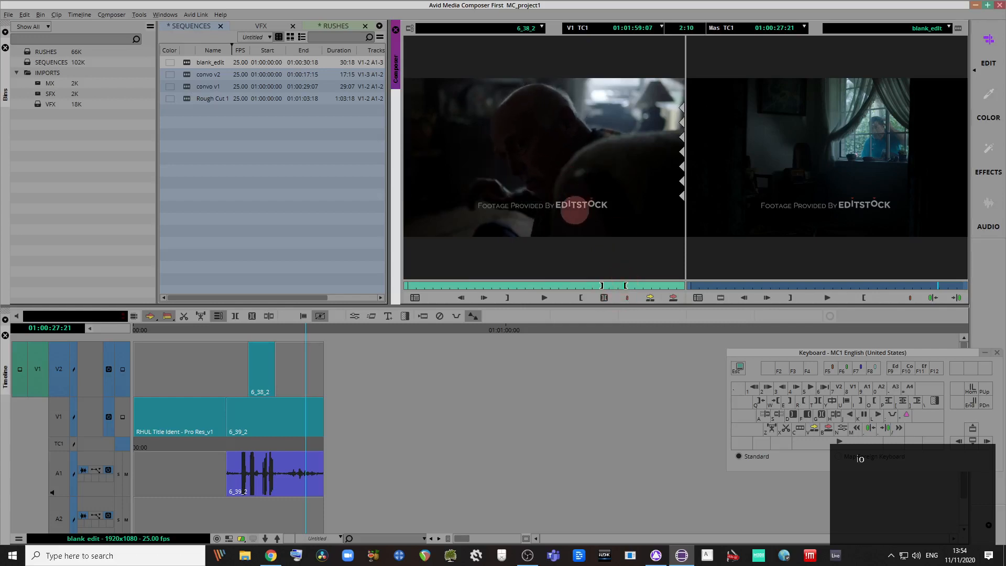
# Step: Play the sequence from 01:00:14:06 through the cutaway, then park at 01:00:19:01
pyautogui.moveTo(277, 330); pyautogui.dragTo(239, 331)
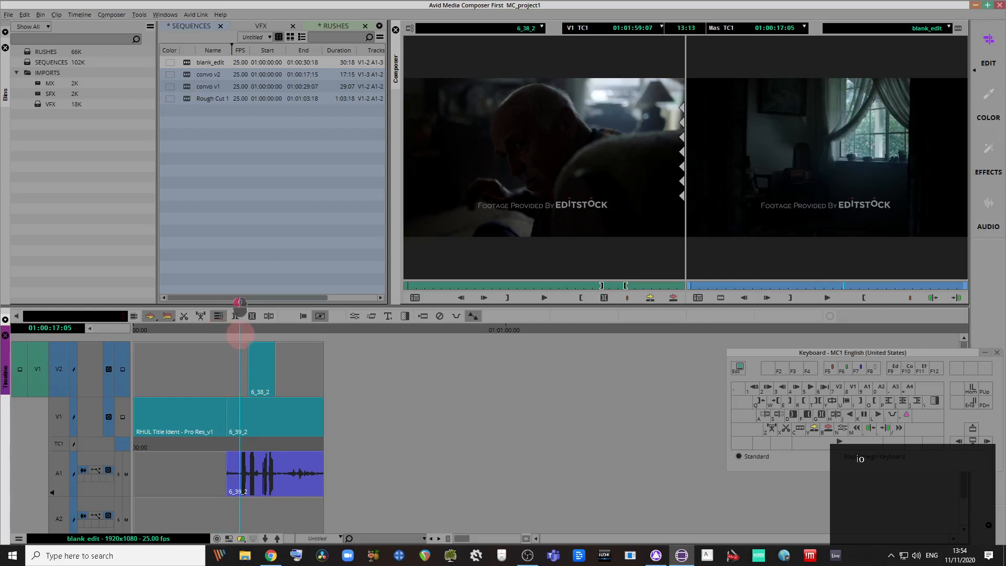
pyautogui.press('space')
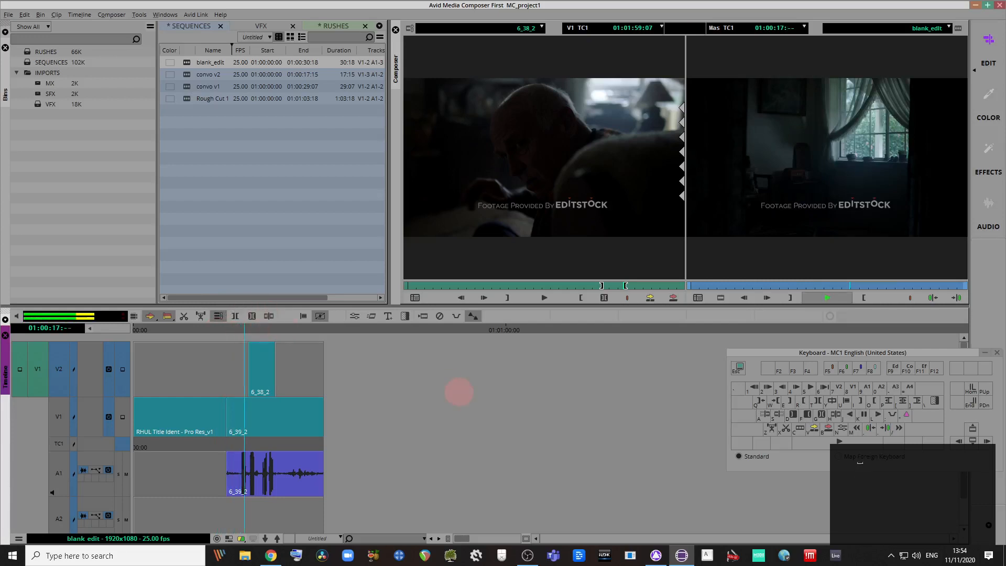
pyautogui.press('space')
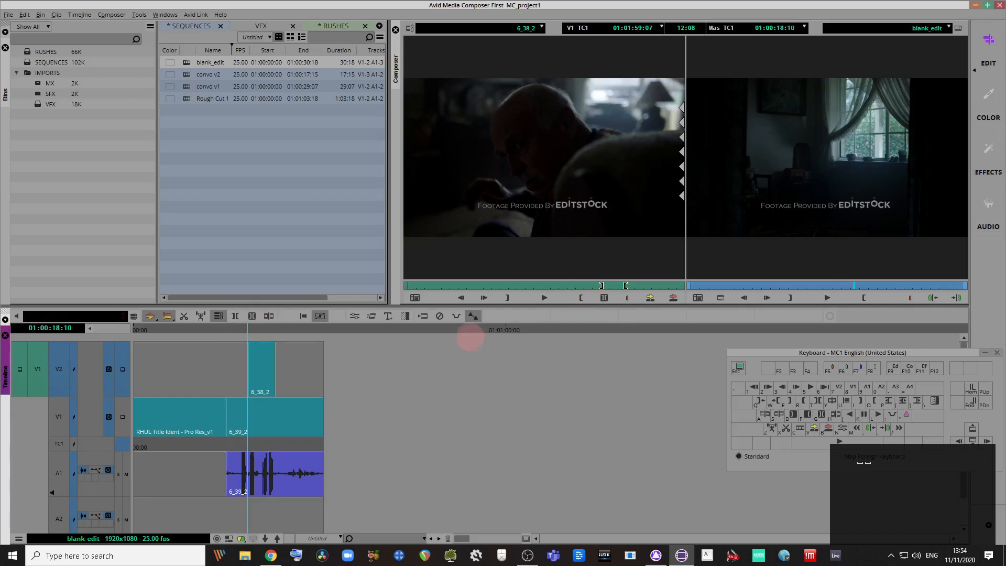
pyautogui.press('space')
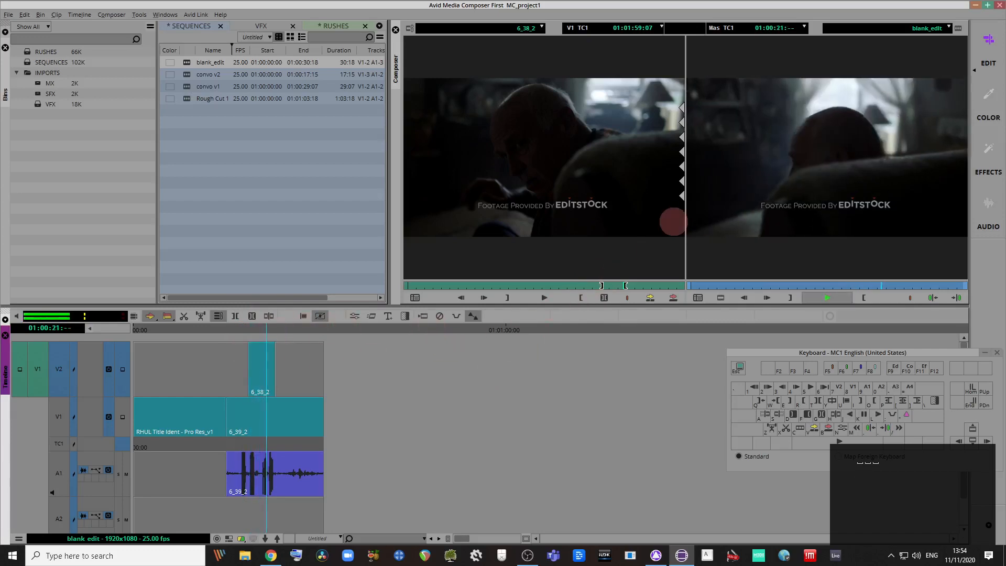
pyautogui.press('space')
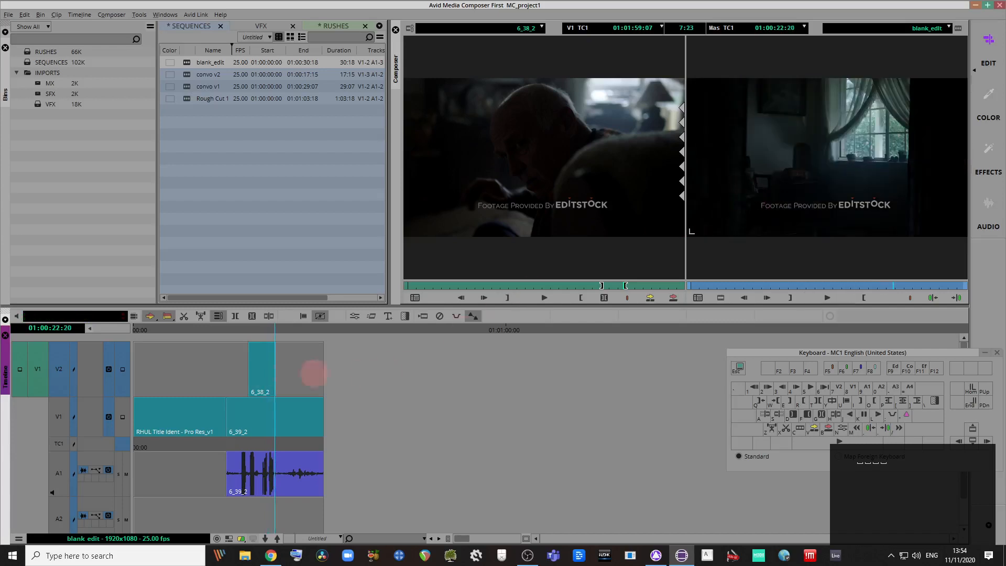
pyautogui.moveTo(260, 332); pyautogui.dragTo(258, 355)
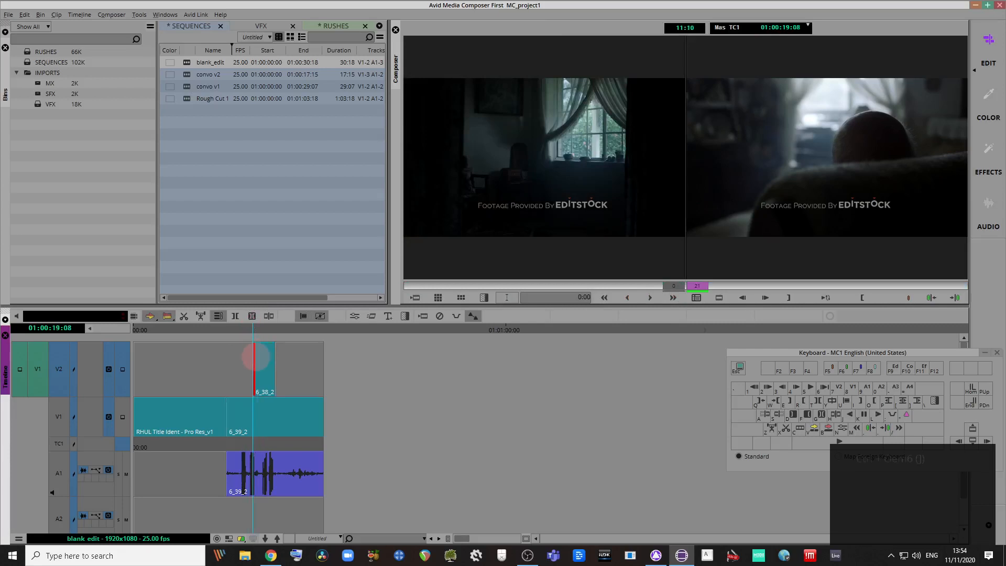
# Step: Zoom in around the 6_38_2 cutaway and play back from 01:00:18:14 to review the cut
pyautogui.hotkey('ctrl', ']')
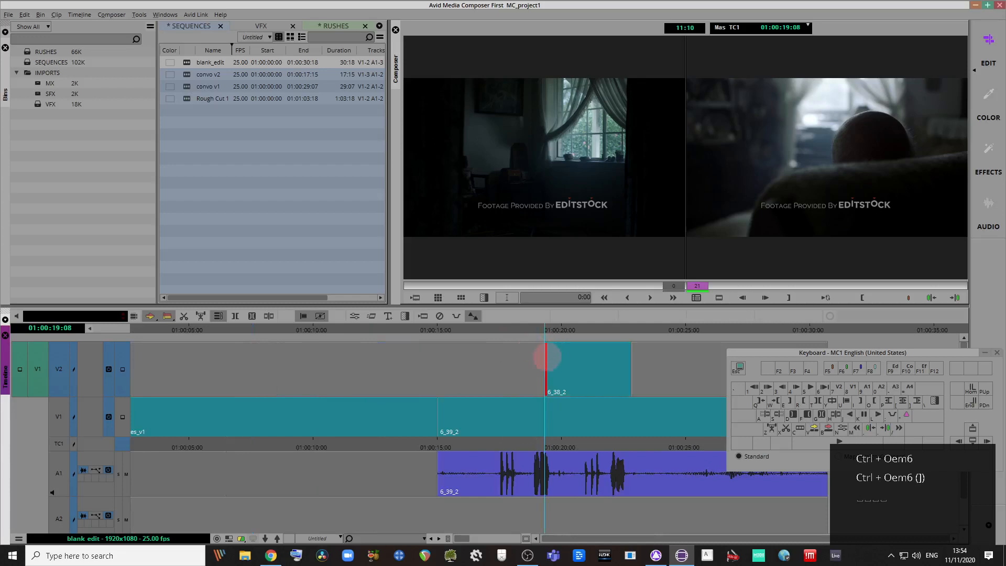
pyautogui.moveTo(547, 357); pyautogui.dragTo(532, 360)
pyautogui.click(552, 356)
pyautogui.moveTo(523, 332); pyautogui.dragTo(526, 341)
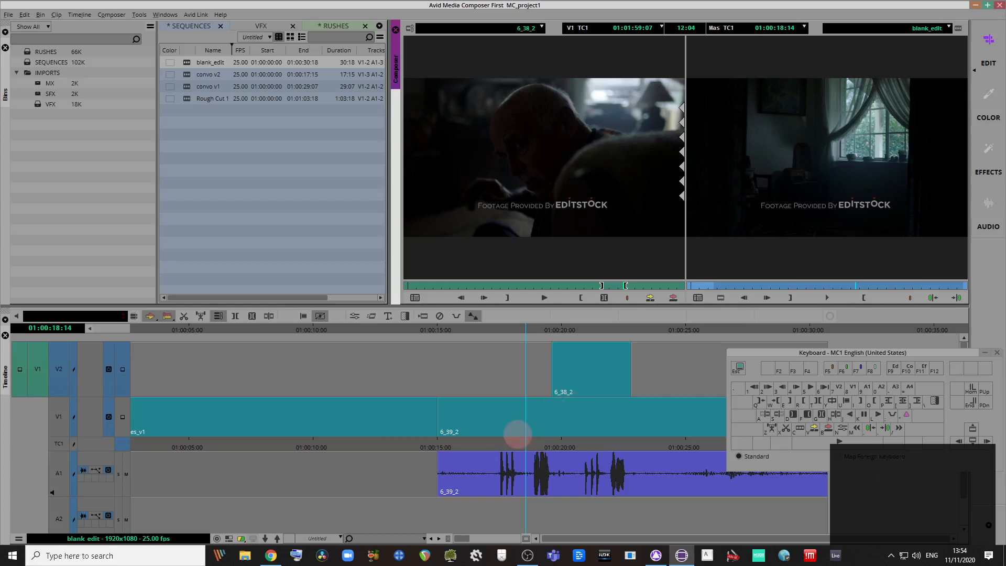
pyautogui.press('space')
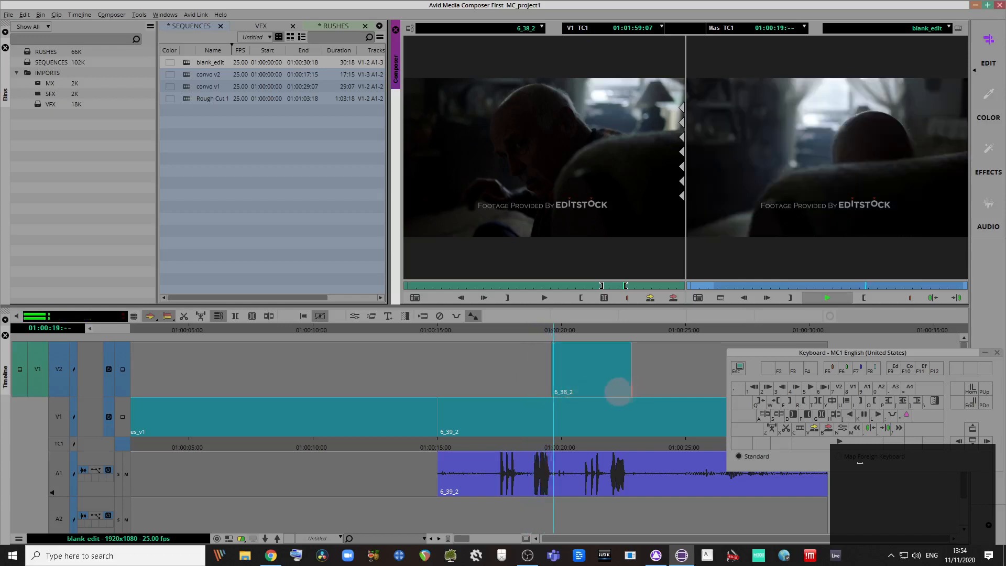
pyautogui.press('space')
# Step: Pull the 6_38_2 start 12 frames earlier and play the cutaway back
pyautogui.moveTo(555, 352); pyautogui.dragTo(541, 352)
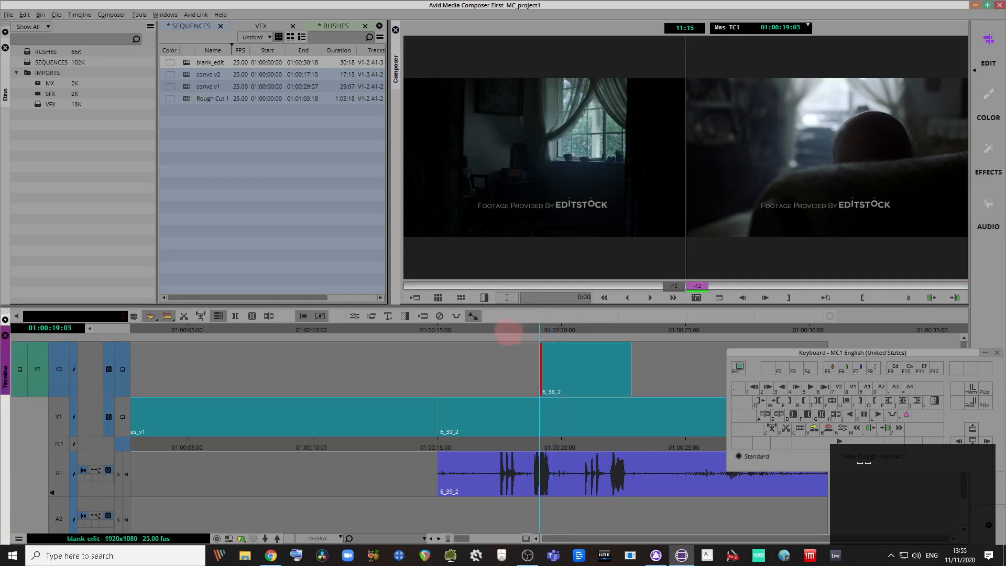
pyautogui.click(498, 332)
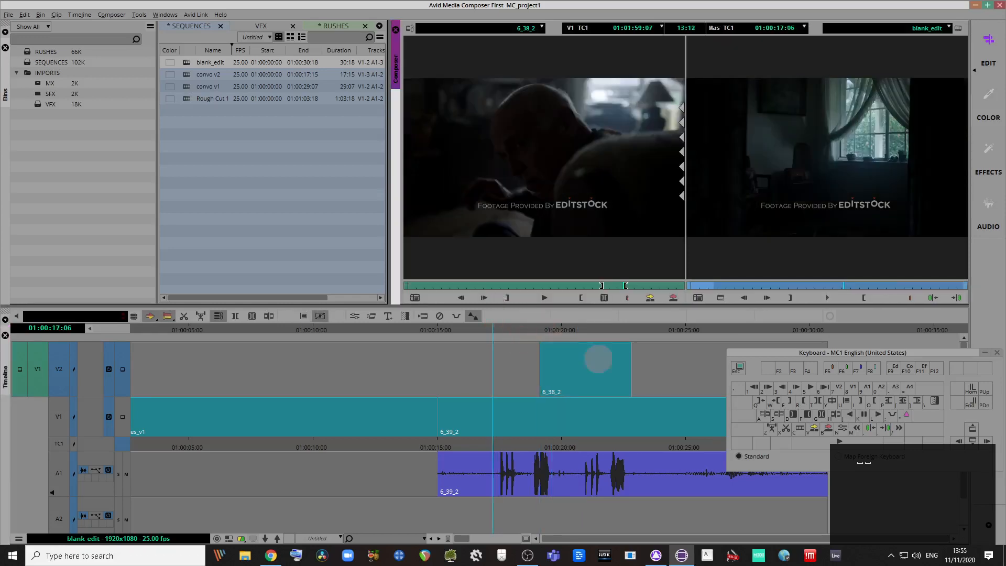
pyautogui.press('space')
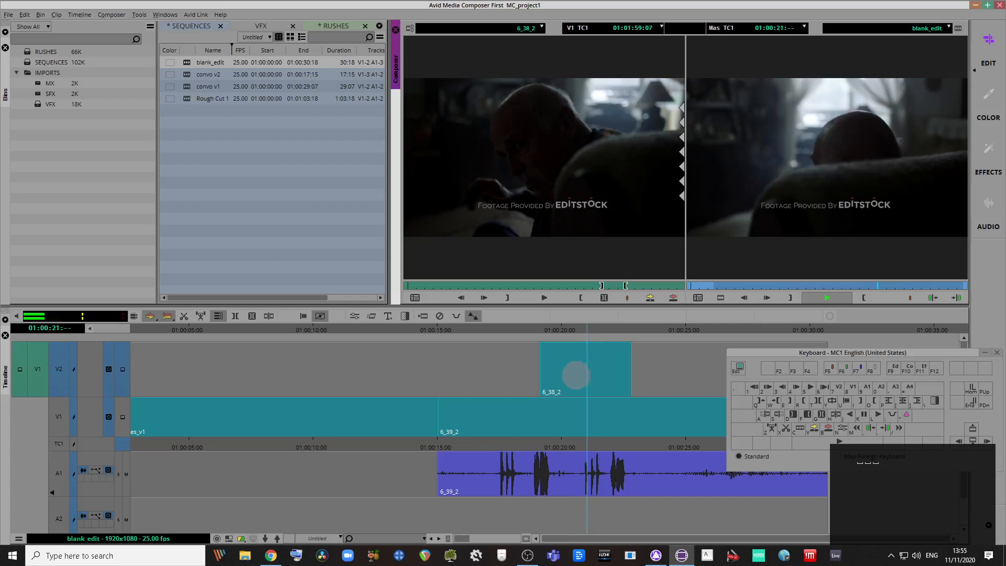
pyautogui.press('space')
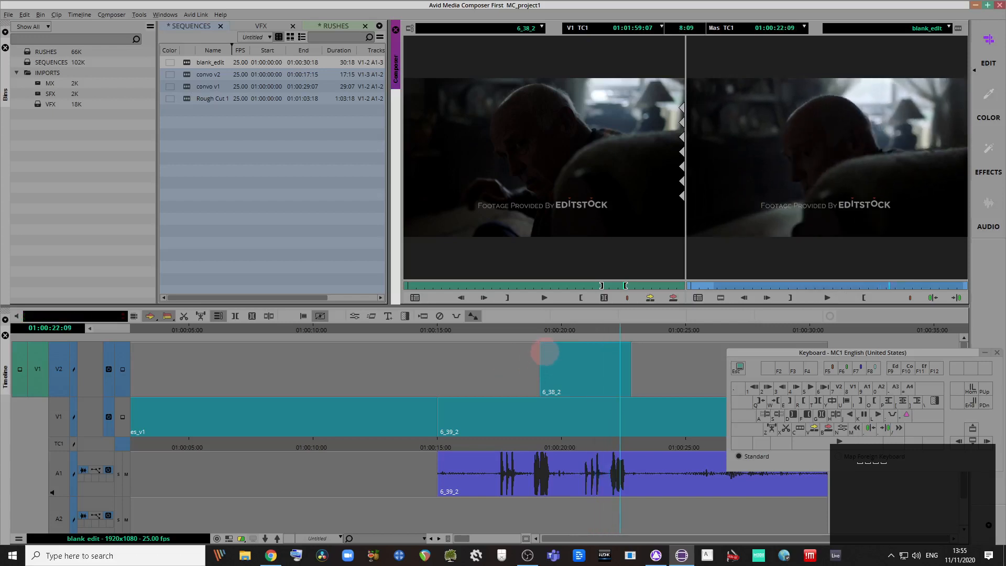
# Step: Trim the cutaway's start earlier again and review it from 01:00:17:17
pyautogui.click(545, 352)
pyautogui.moveTo(532, 357); pyautogui.dragTo(536, 360)
pyautogui.click(505, 329)
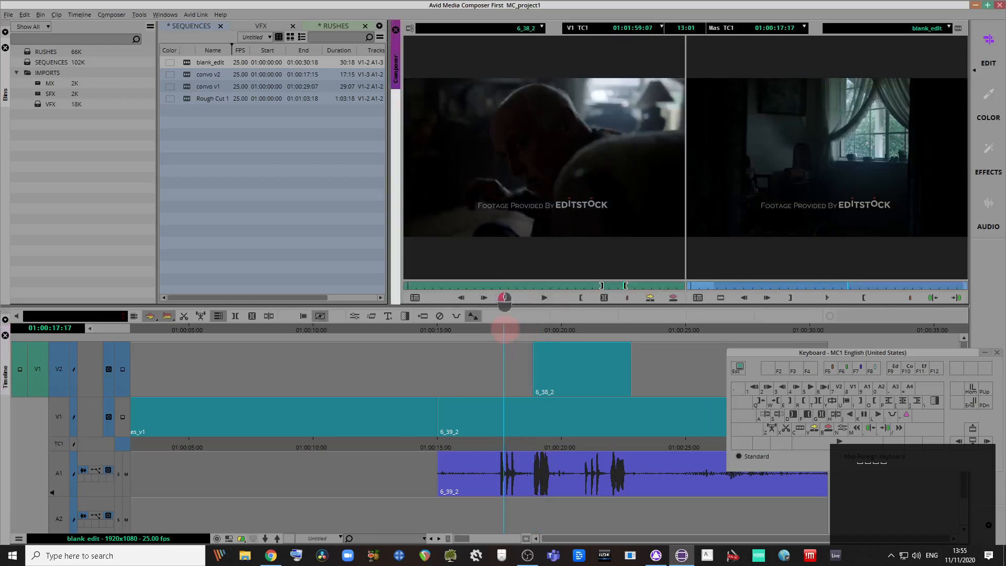
pyautogui.press('space')
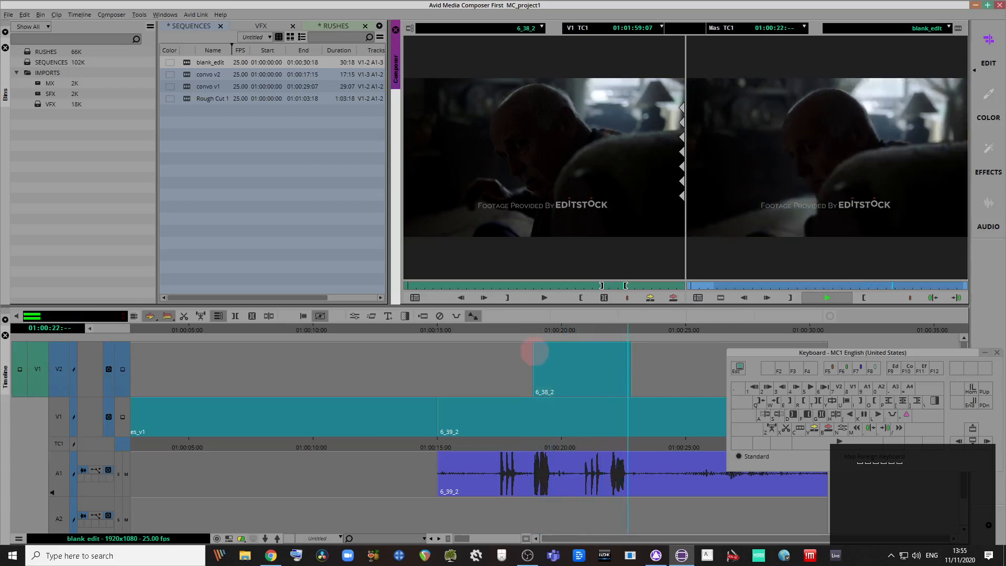
pyautogui.press('space')
# Step: Push the cutaway's start slightly later and review it from 01:00:17:00
pyautogui.moveTo(531, 333); pyautogui.dragTo(526, 331)
pyautogui.click(538, 352)
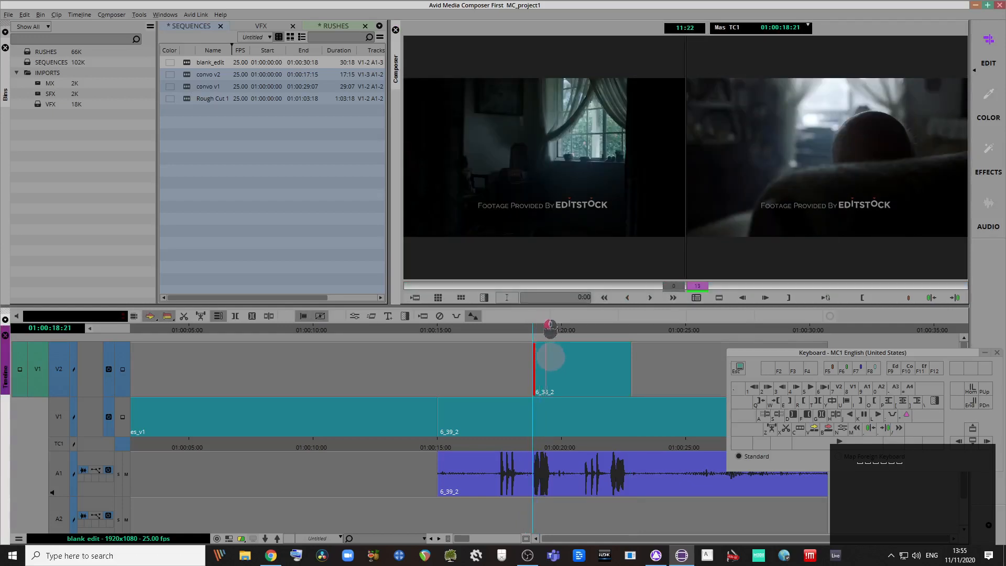
pyautogui.moveTo(549, 359); pyautogui.dragTo(546, 360)
pyautogui.moveTo(480, 335); pyautogui.dragTo(496, 336)
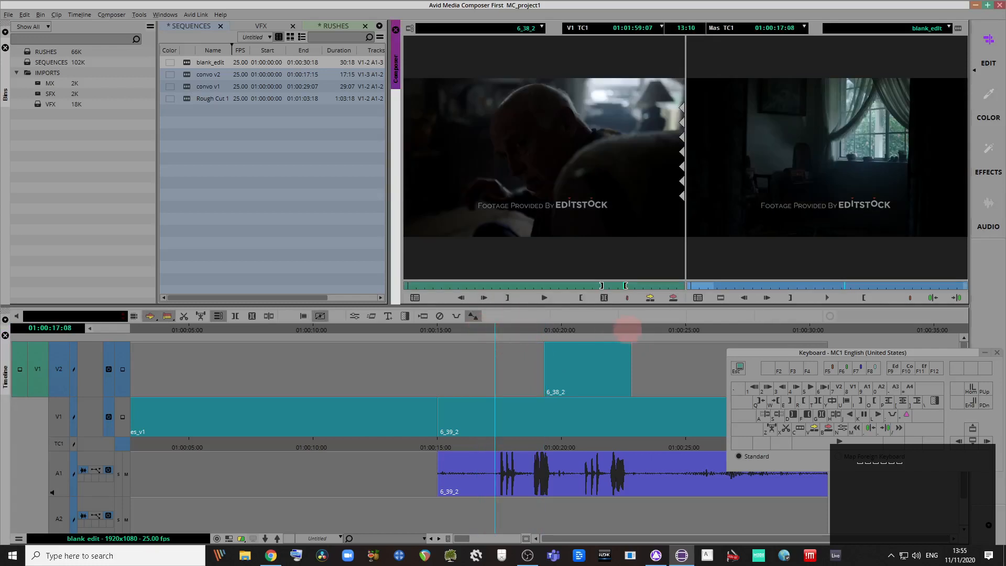
pyautogui.press('space')
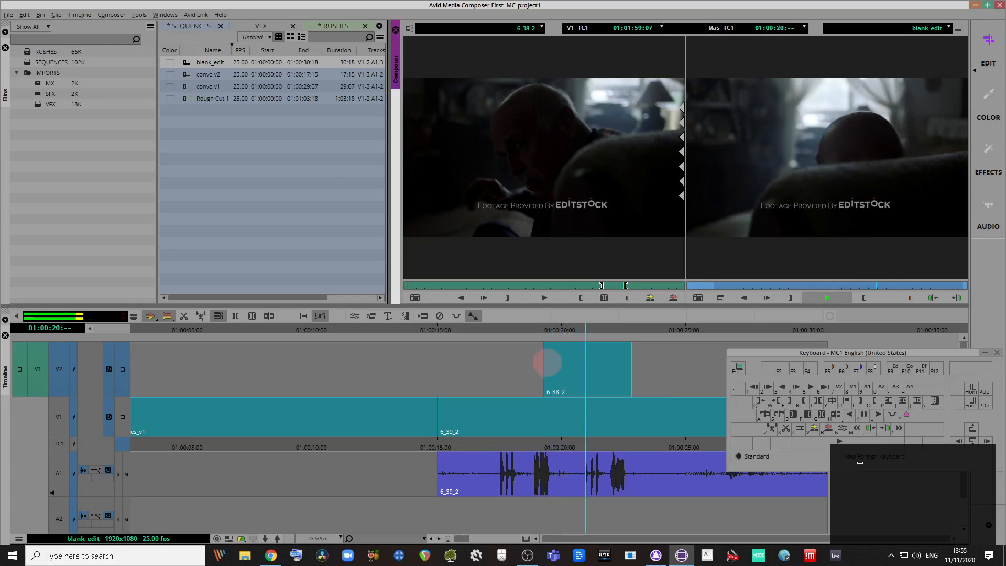
pyautogui.press('space')
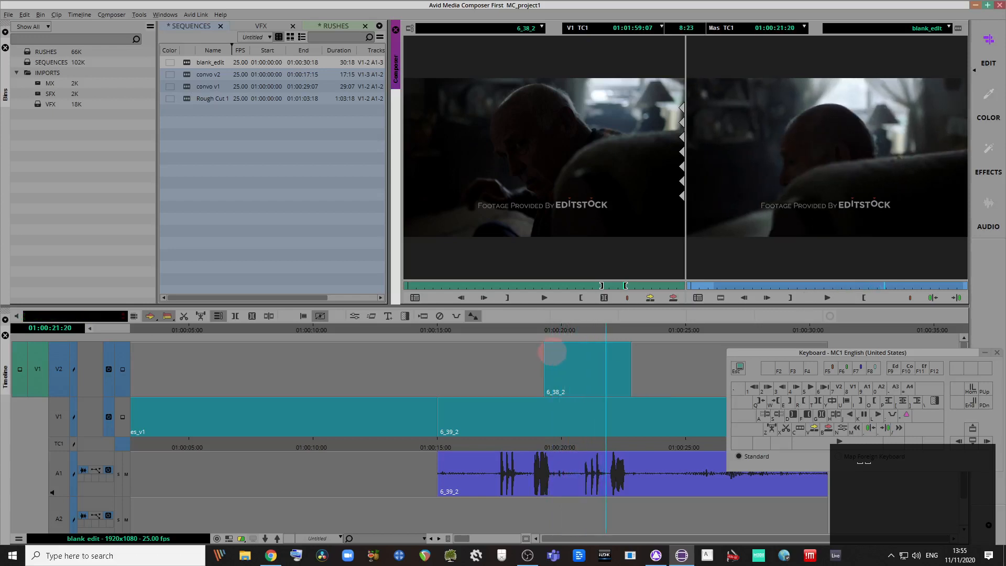
# Step: Pull the cutaway's start earlier once more, play it back, then zoom out to the whole sequence
pyautogui.moveTo(550, 350); pyautogui.dragTo(488, 340)
pyautogui.press('space')
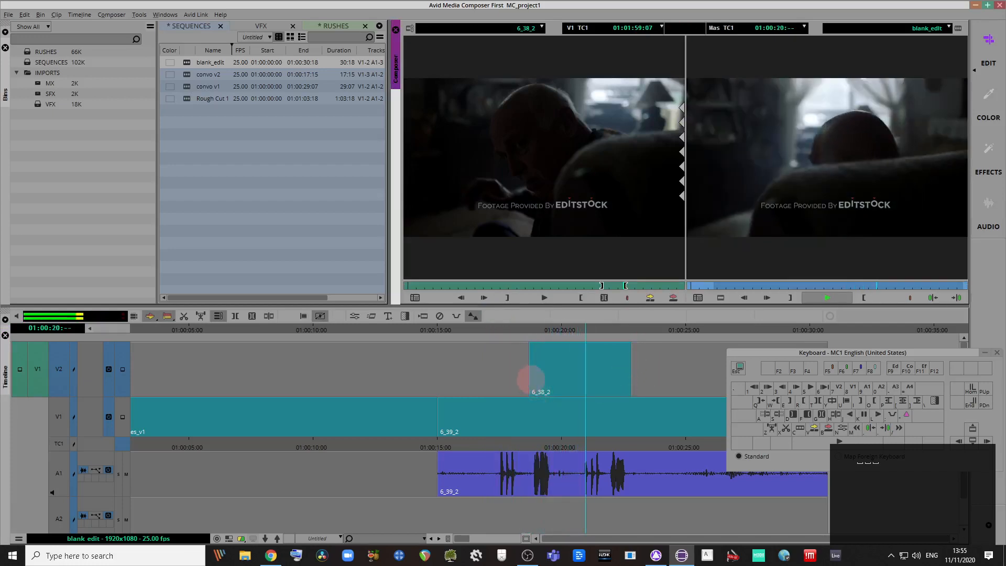
pyautogui.press('space')
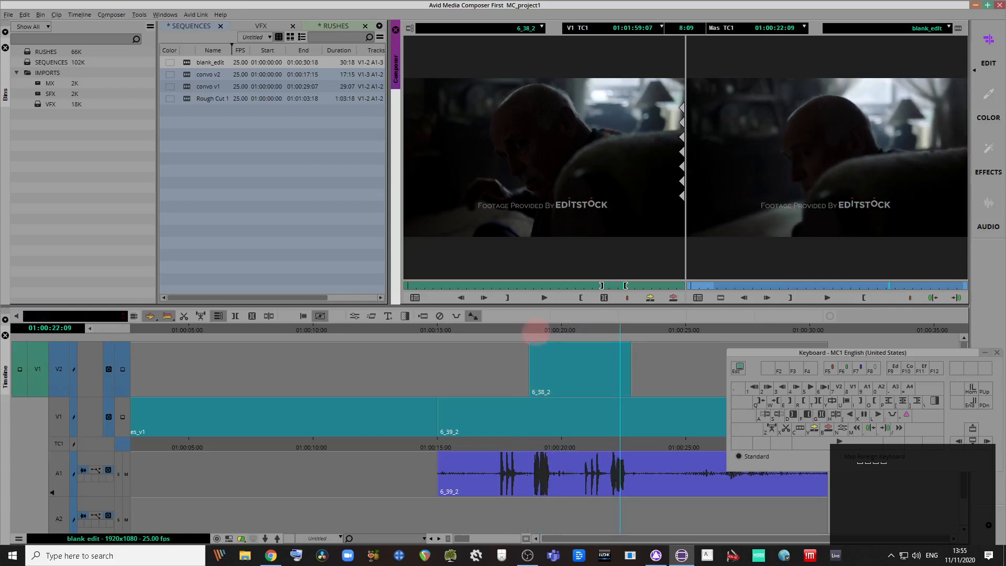
pyautogui.moveTo(531, 329); pyautogui.dragTo(639, 330)
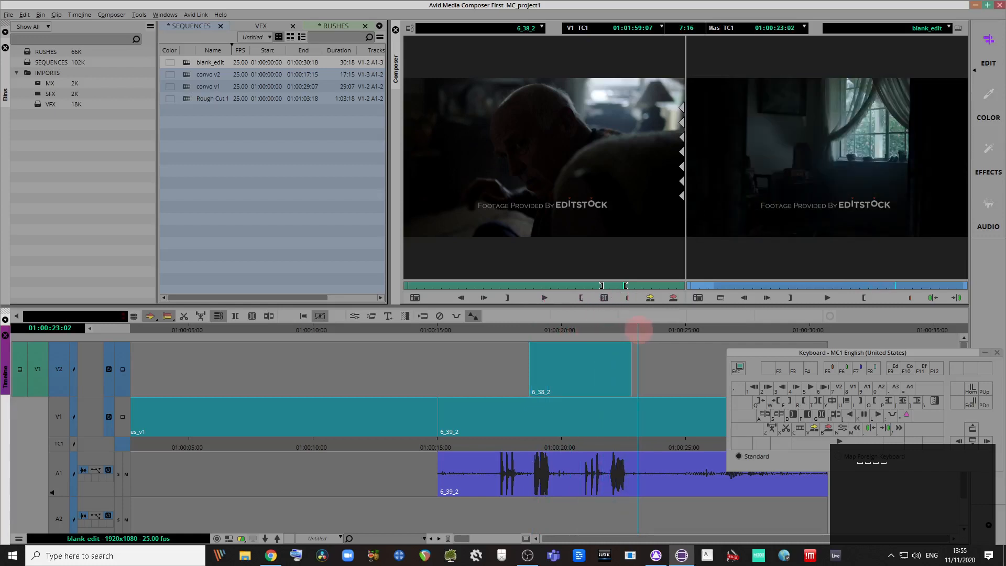
pyautogui.hotkey('ctrl', '[')
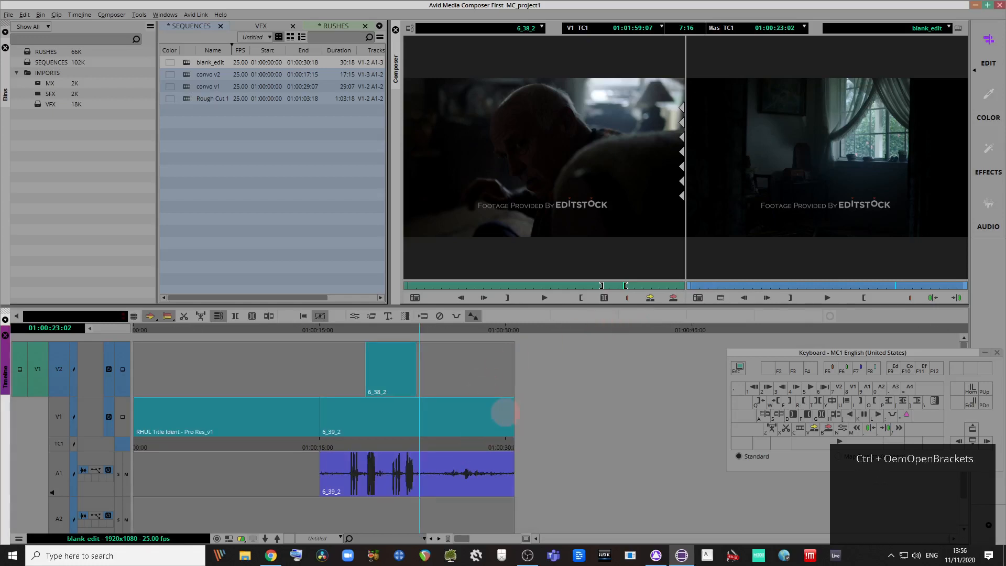
# Step: Extend the tail of 6_38_2 on V2 about 11 frames, then return to 01:00:21:08
pyautogui.moveTo(426, 329); pyautogui.dragTo(412, 347)
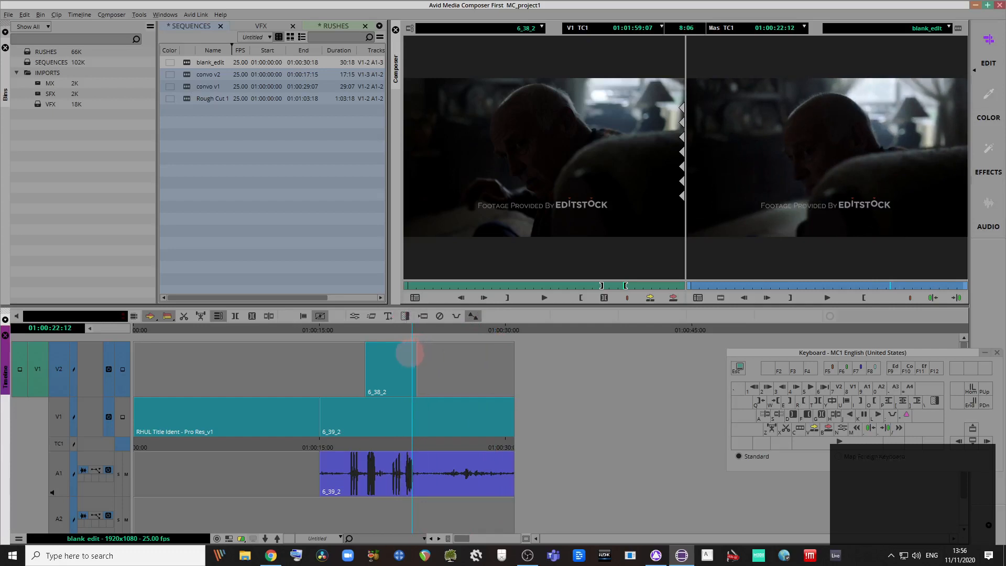
pyautogui.click(416, 357)
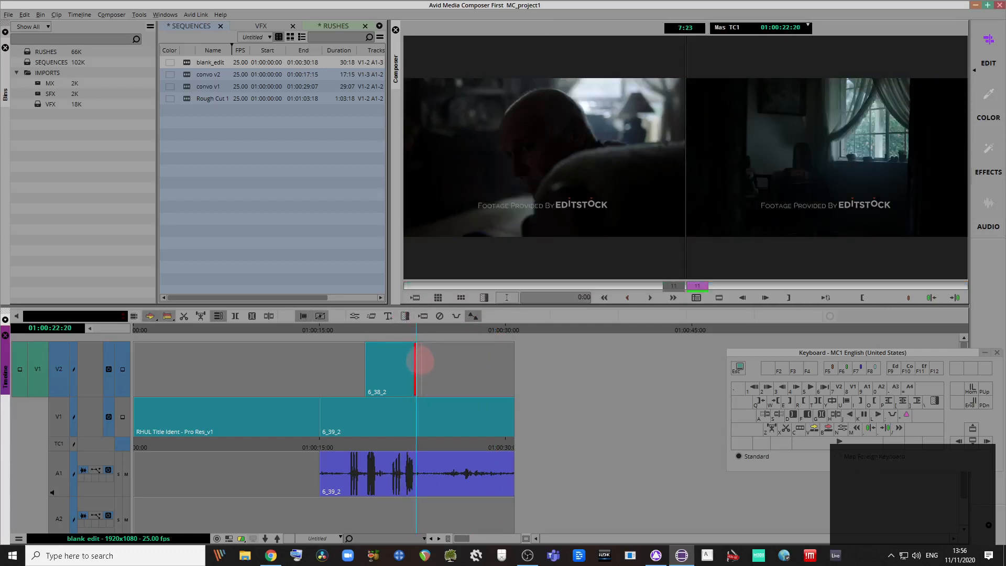
pyautogui.moveTo(421, 361); pyautogui.dragTo(435, 436)
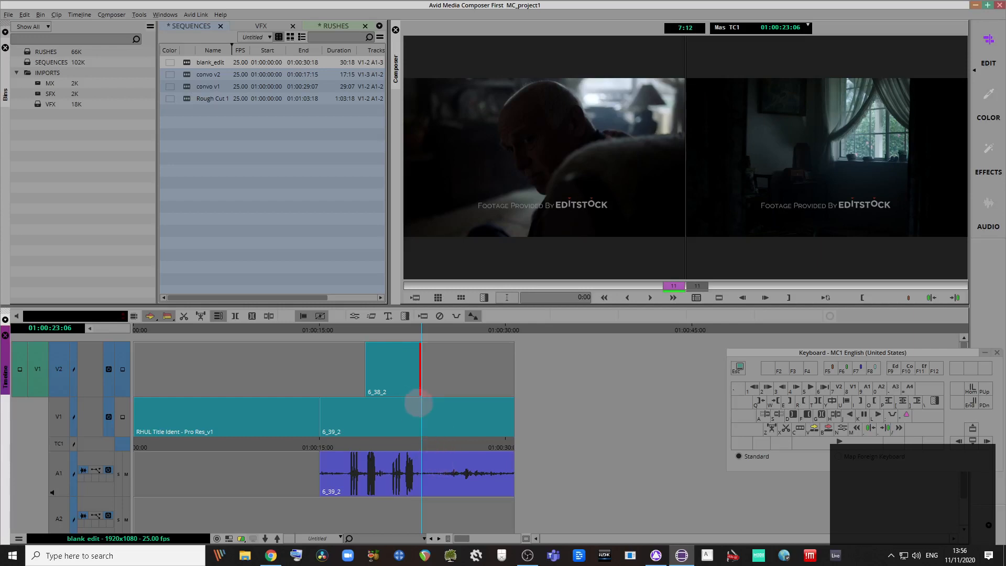
pyautogui.moveTo(422, 329); pyautogui.dragTo(415, 386)
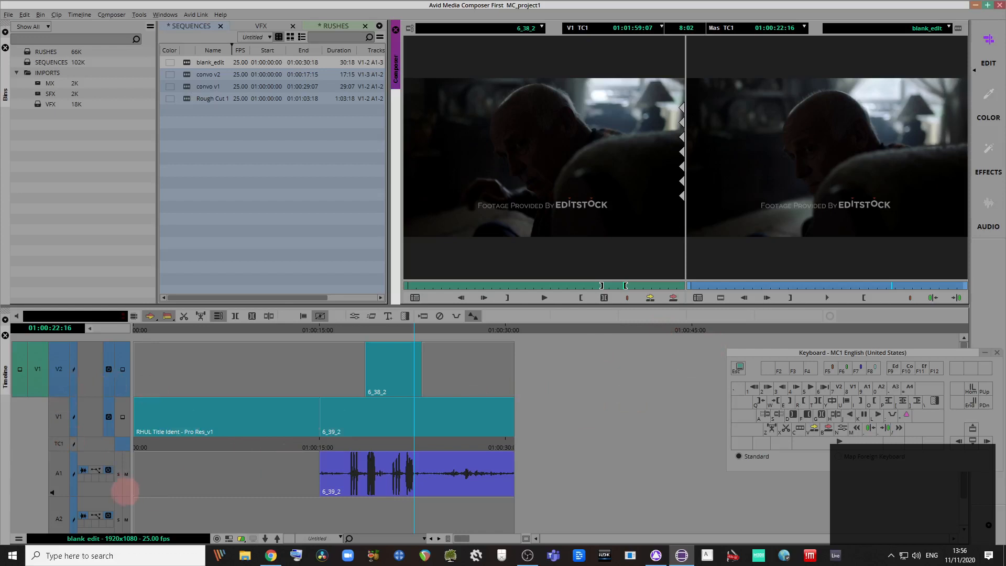
# Step: Target V1 and A1 and split 6_39_2 at 01:00:23:06
pyautogui.click(60, 472)
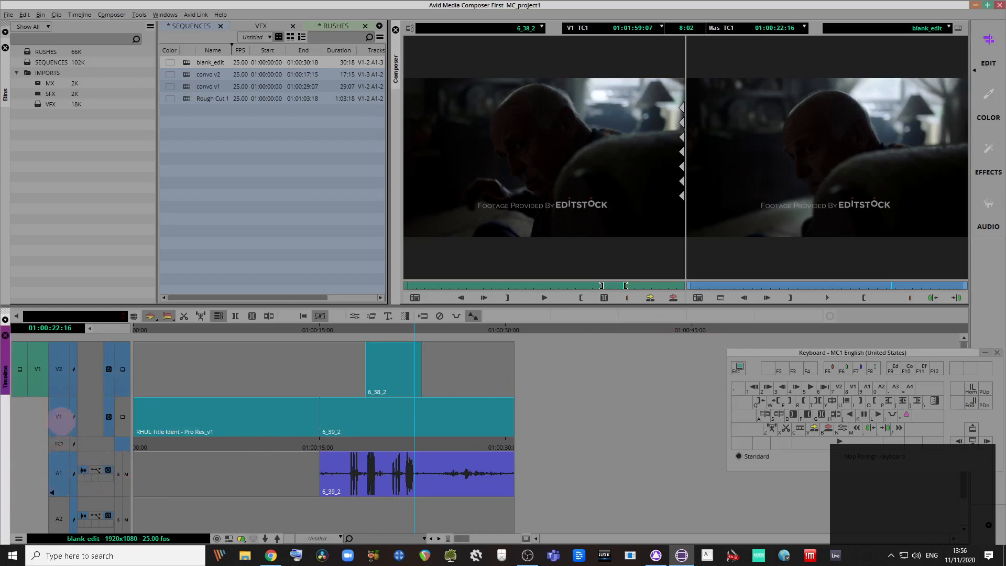
pyautogui.click(59, 371)
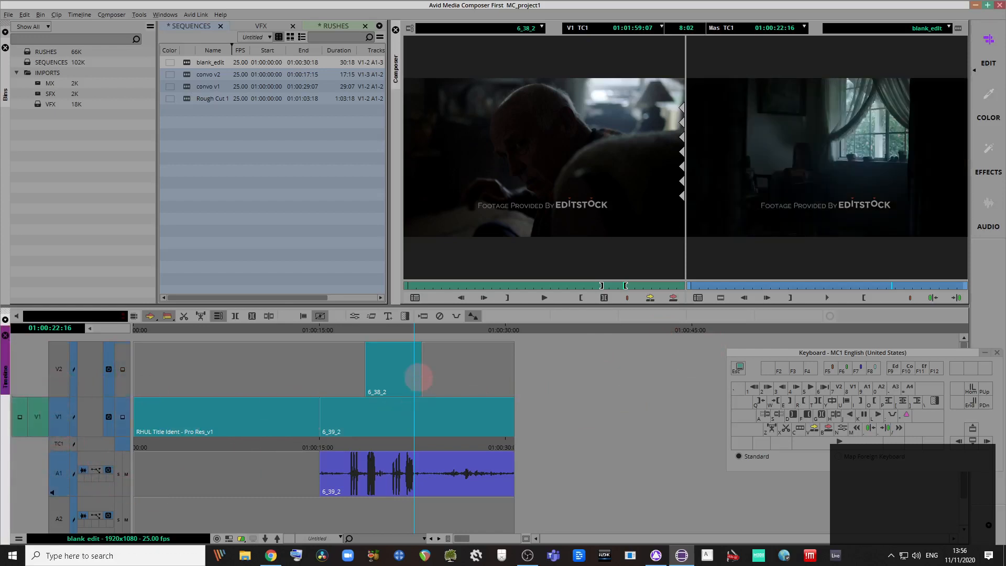
pyautogui.click(421, 381)
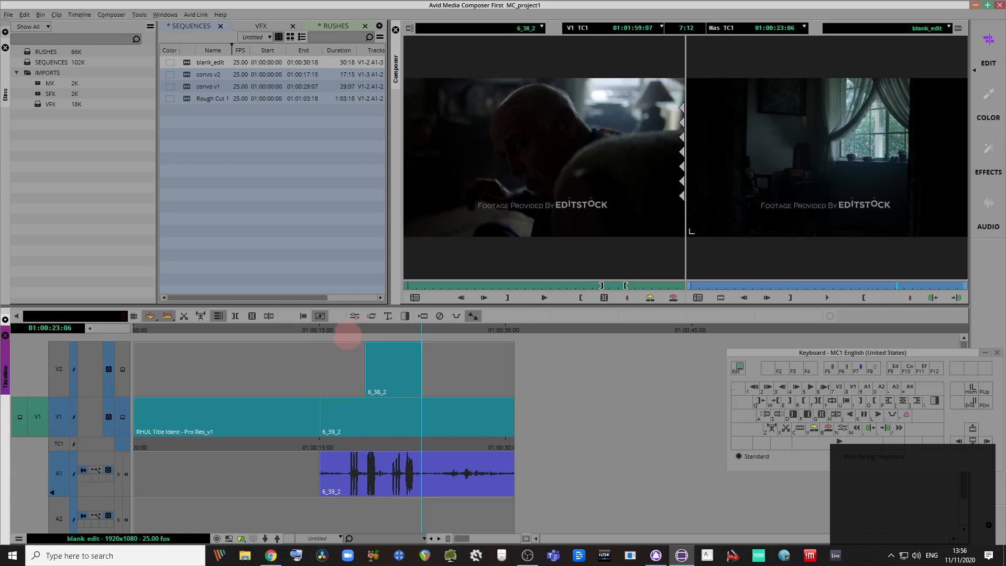
pyautogui.click(269, 315)
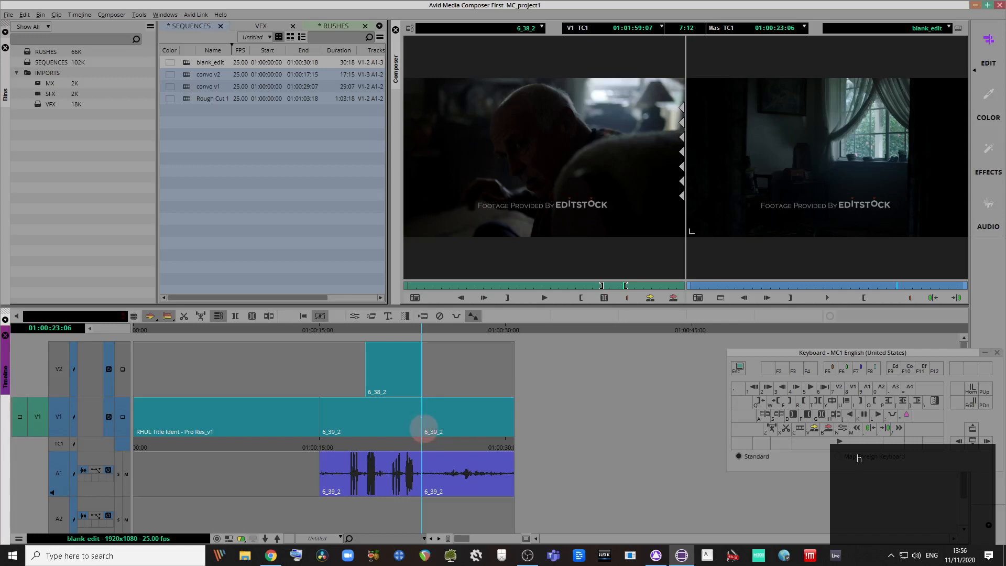
# Step: Attempt trims at the new 6_39_2 cut, escaping the trim view after each
pyautogui.moveTo(429, 429); pyautogui.dragTo(491, 437)
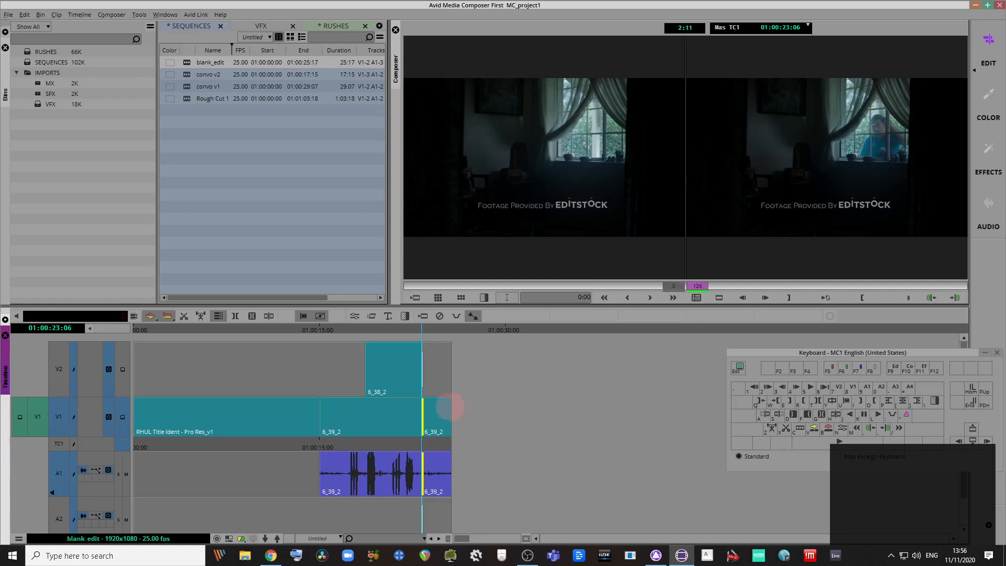
pyautogui.click(482, 407)
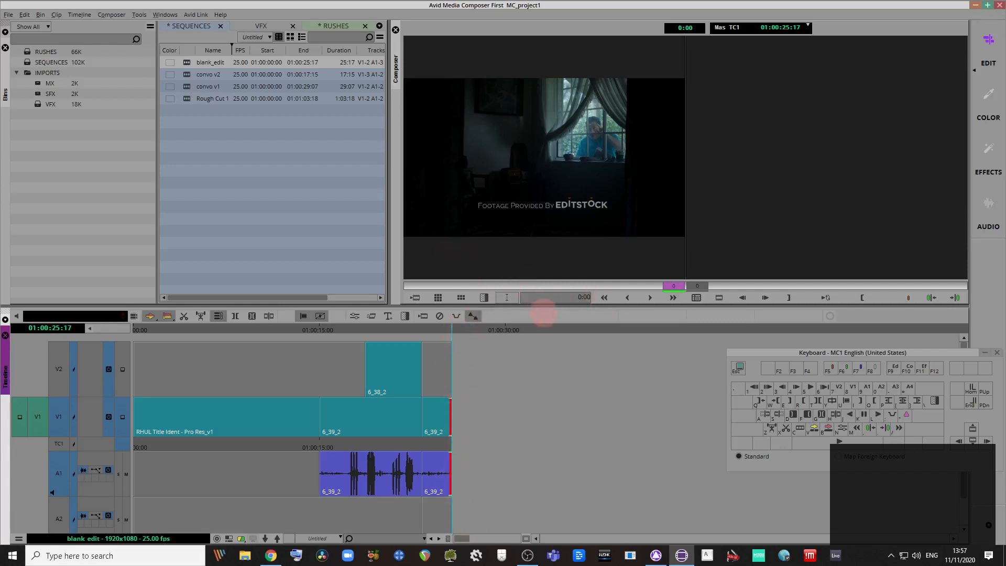
pyautogui.press('Escape')
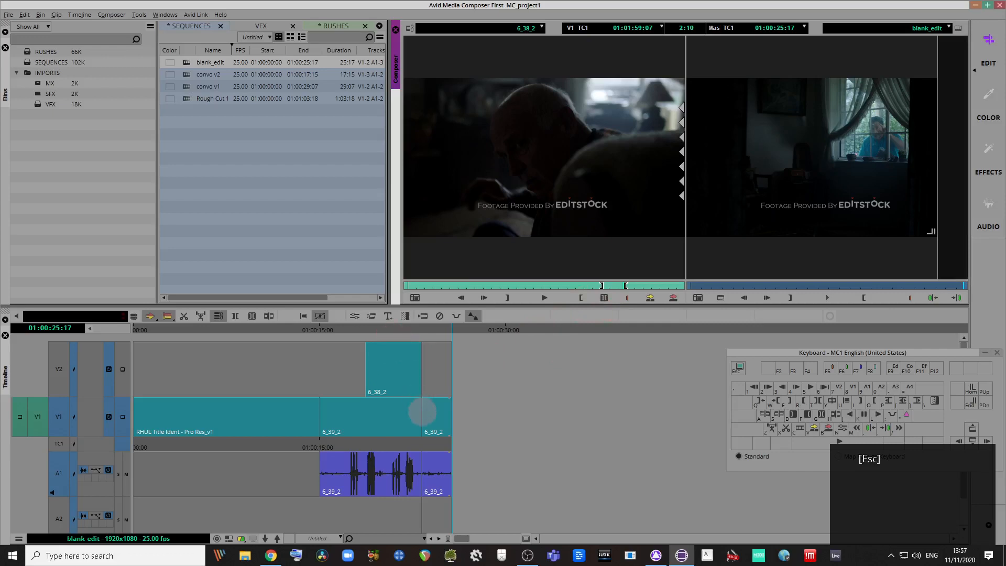
pyautogui.moveTo(426, 409); pyautogui.dragTo(437, 408)
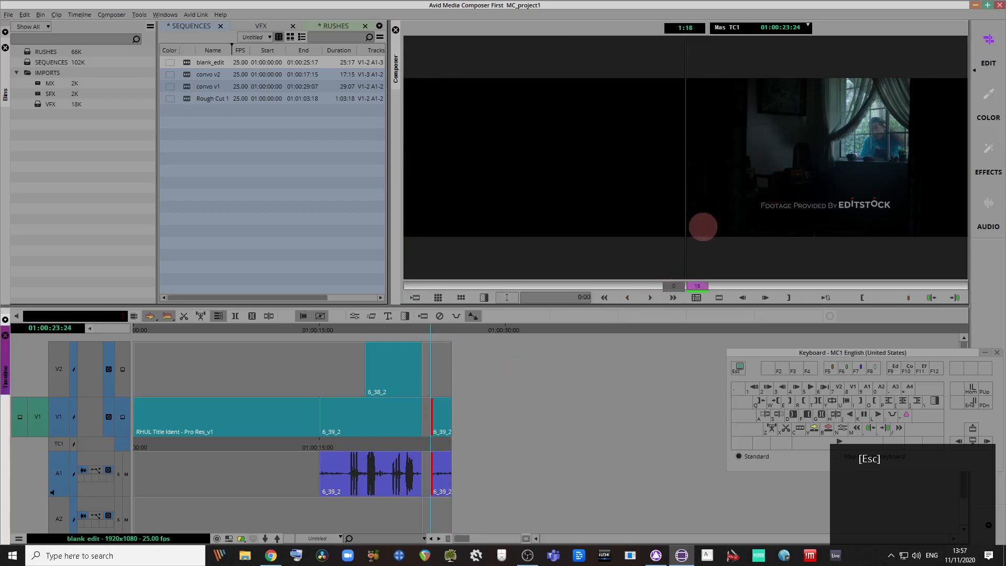
pyautogui.press('Escape')
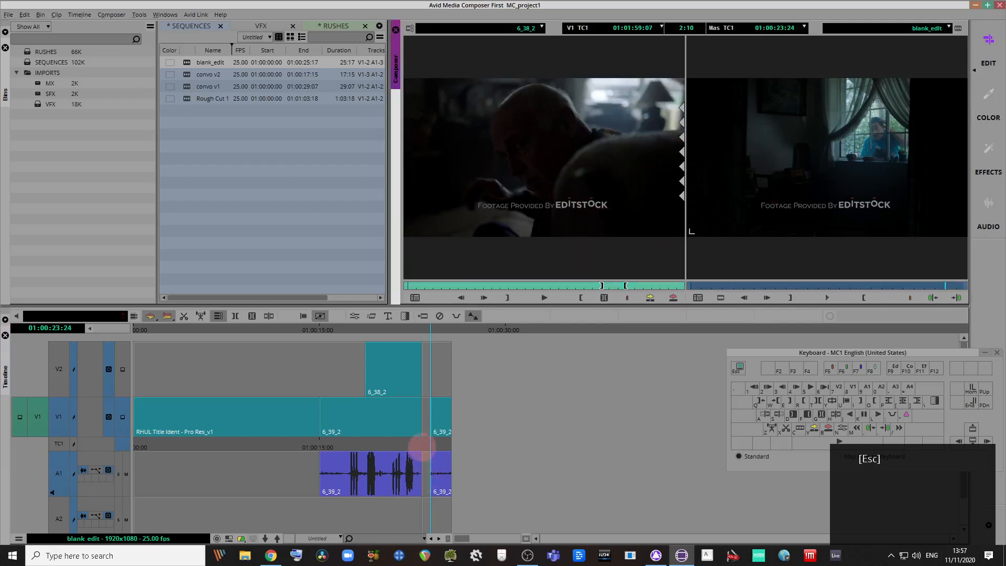
# Step: Undo the cut and move the join between the 6_39_2 pieces back 34 frames
pyautogui.hotkey('ctrl', 'z')
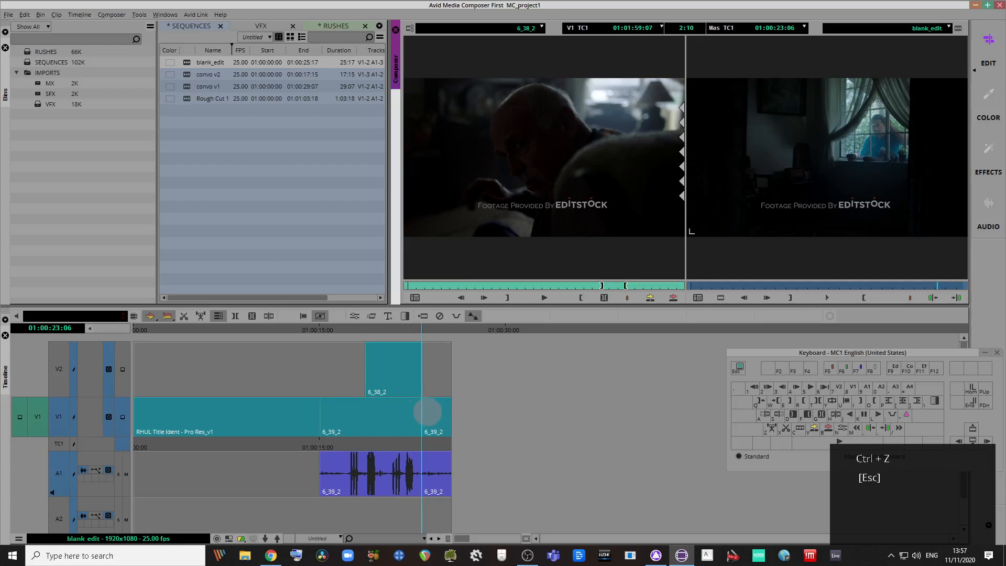
pyautogui.press('y')
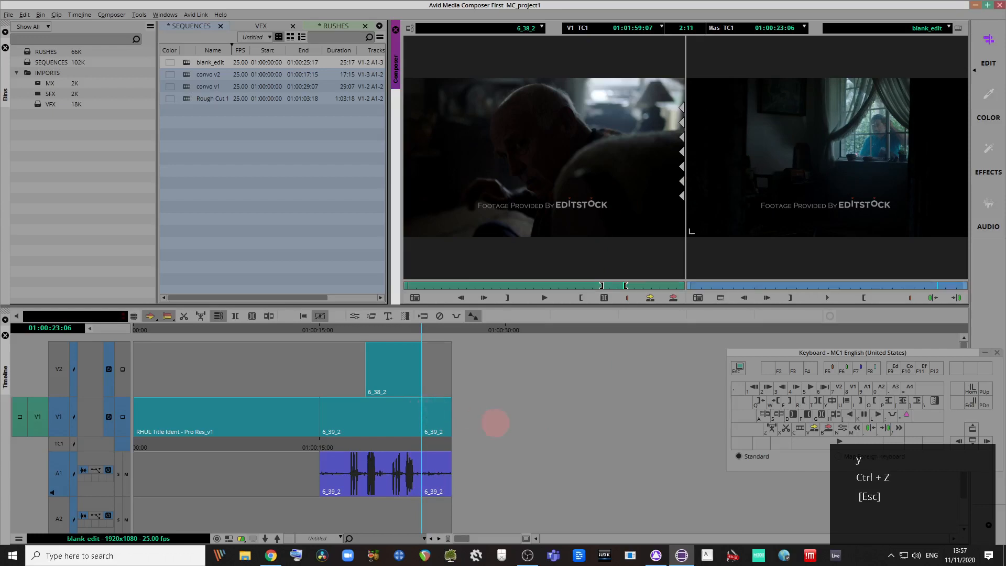
pyautogui.press('u')
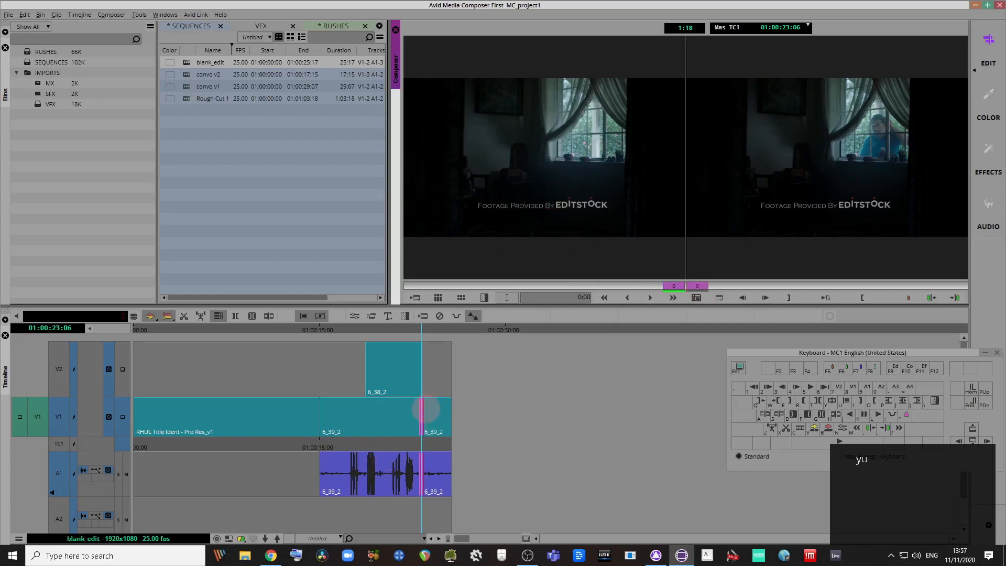
pyautogui.moveTo(421, 414)
pyautogui.mouseDown()
pyautogui.moveTo(376, 409)
pyautogui.moveTo(418, 409)
pyautogui.moveTo(417, 425)
pyautogui.mouseUp()
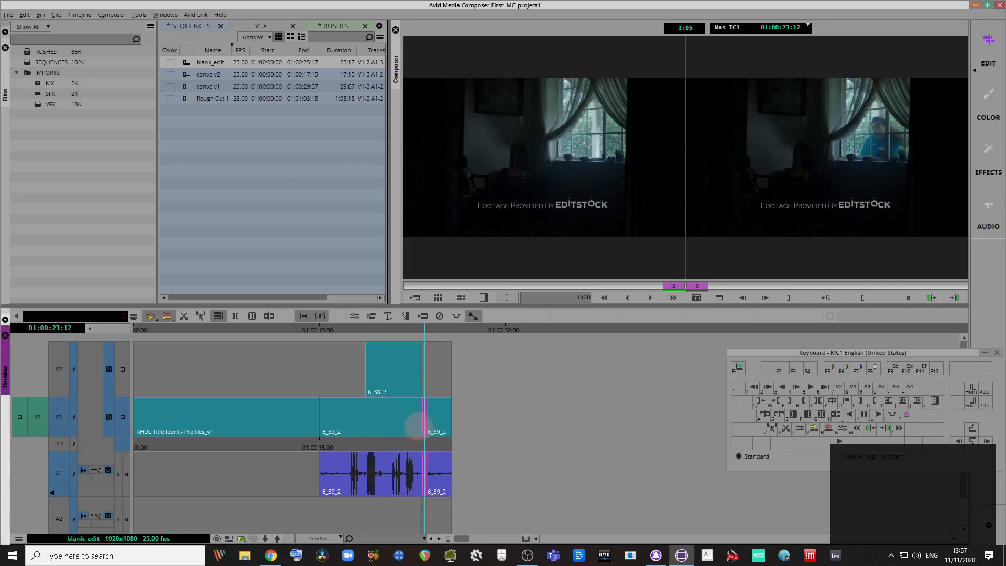
pyautogui.press('Escape')
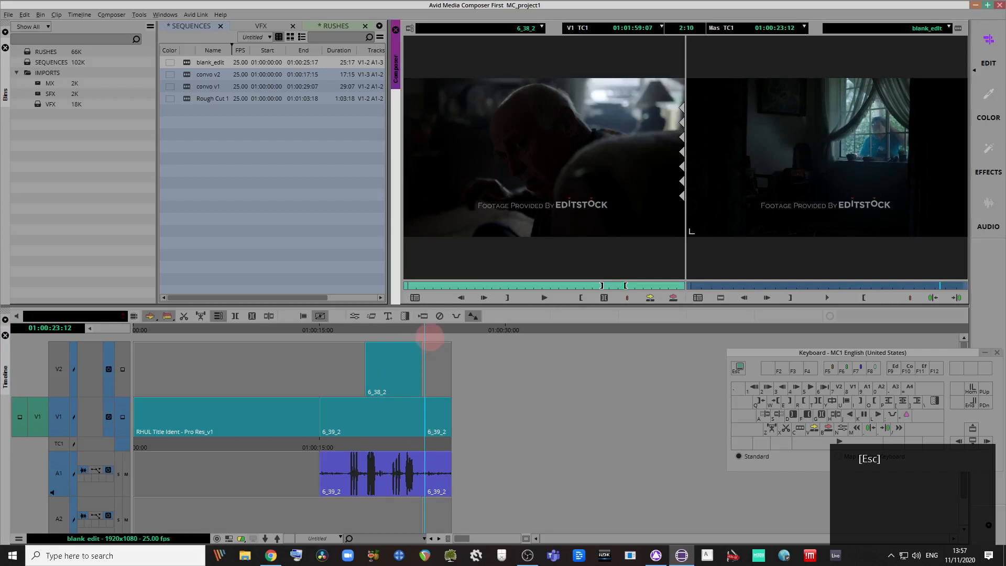
pyautogui.moveTo(429, 333); pyautogui.dragTo(419, 367)
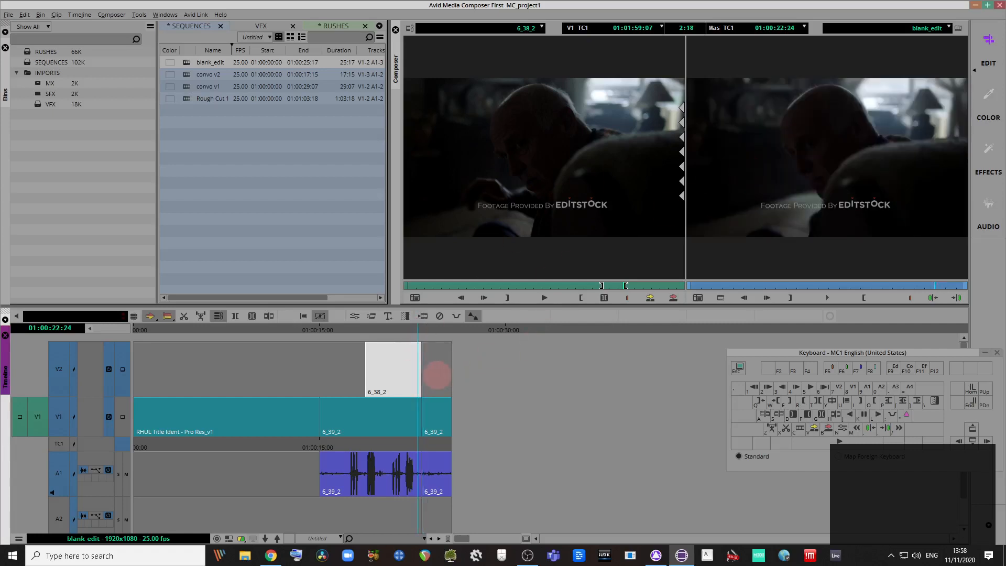
# Step: Delete the 6_39_2 piece after the 01:00:23:06 cut and toggle V2 track monitoring
pyautogui.click(425, 338)
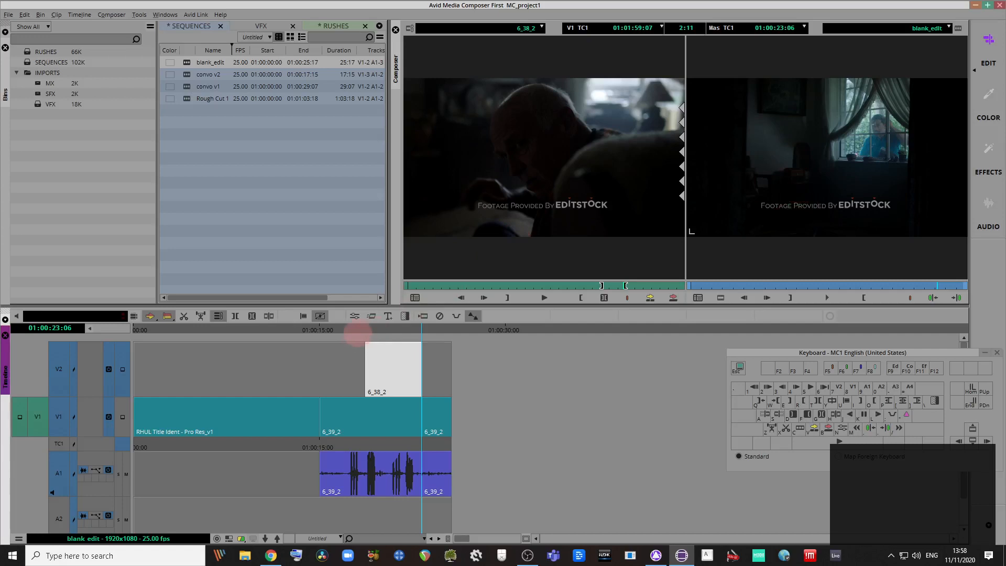
pyautogui.click(453, 408)
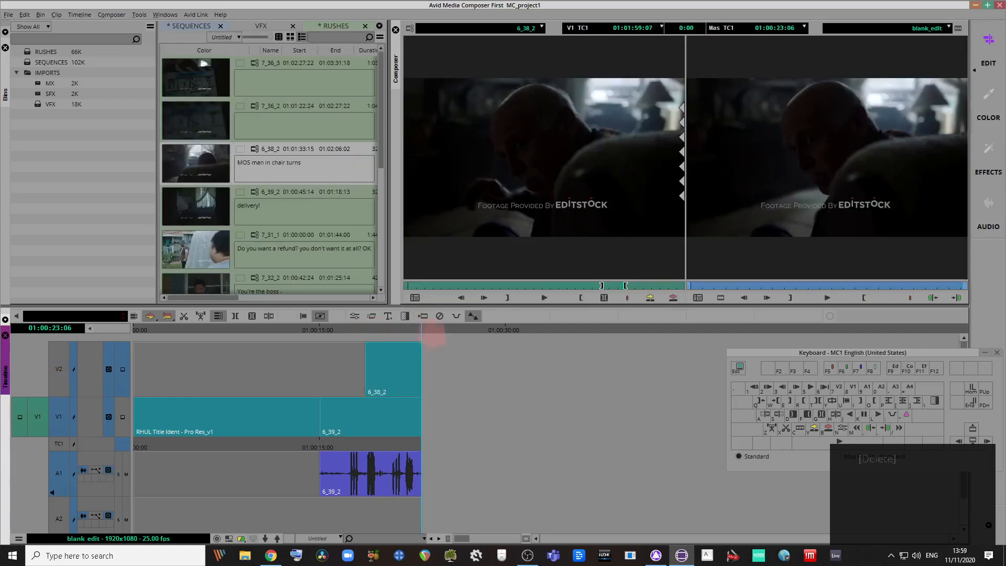
pyautogui.press('Delete')
pyautogui.moveTo(410, 330)
pyautogui.mouseDown()
pyautogui.moveTo(389, 332)
pyautogui.moveTo(414, 343)
pyautogui.mouseUp()
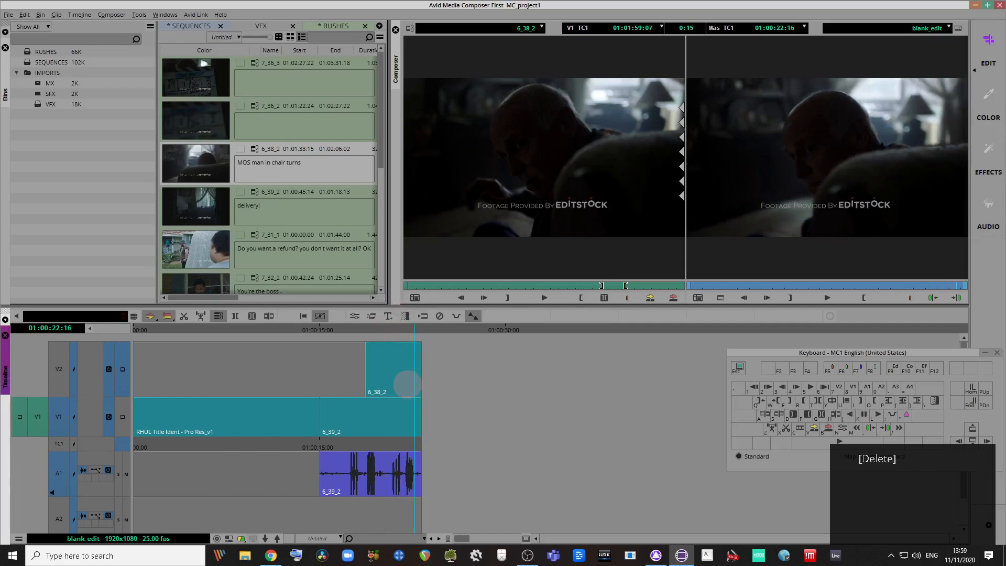
pyautogui.click(415, 423)
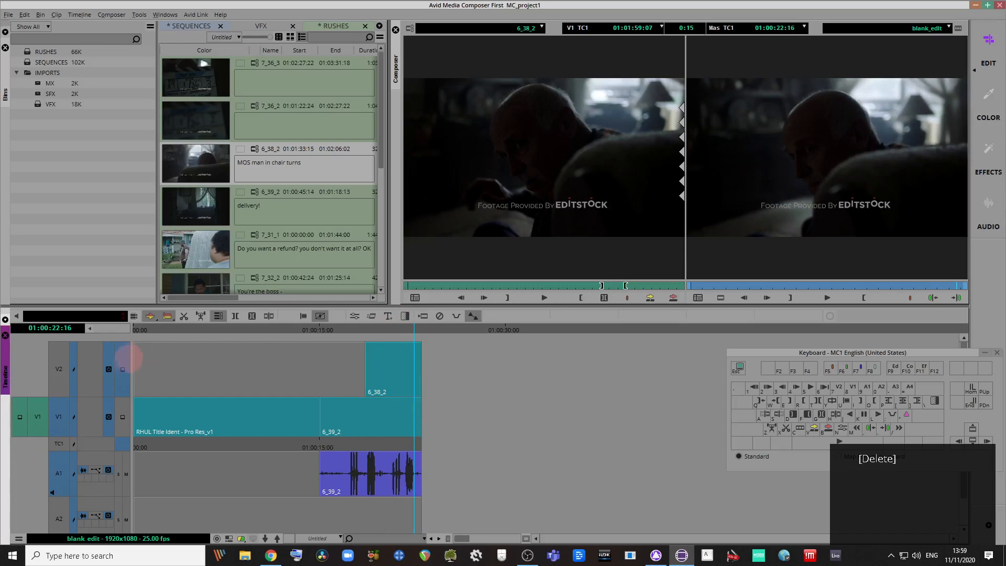
pyautogui.click(122, 369)
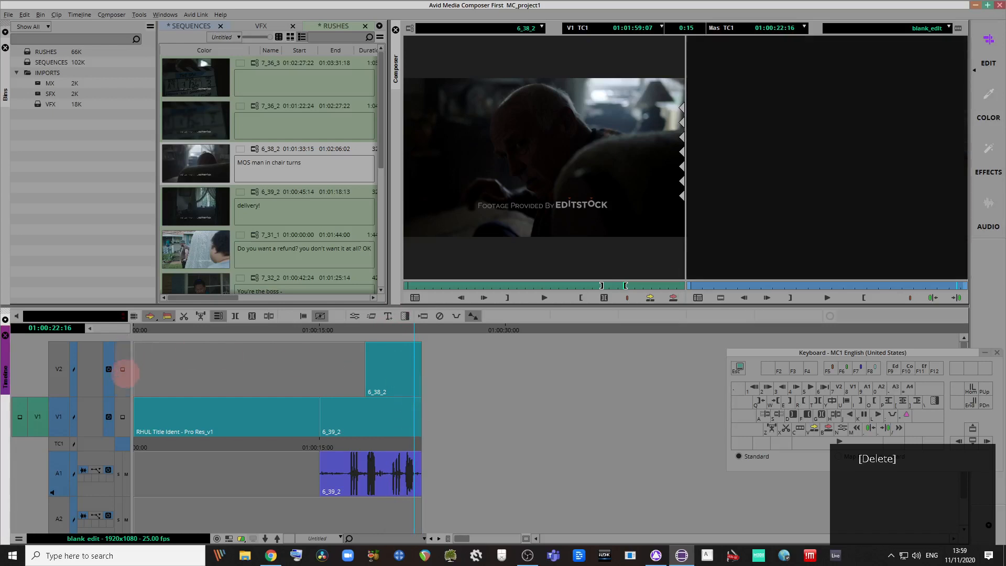
# Step: Restore V2 monitoring, load 6_39_2 as the source, and mark a 9:14 section
pyautogui.click(123, 417)
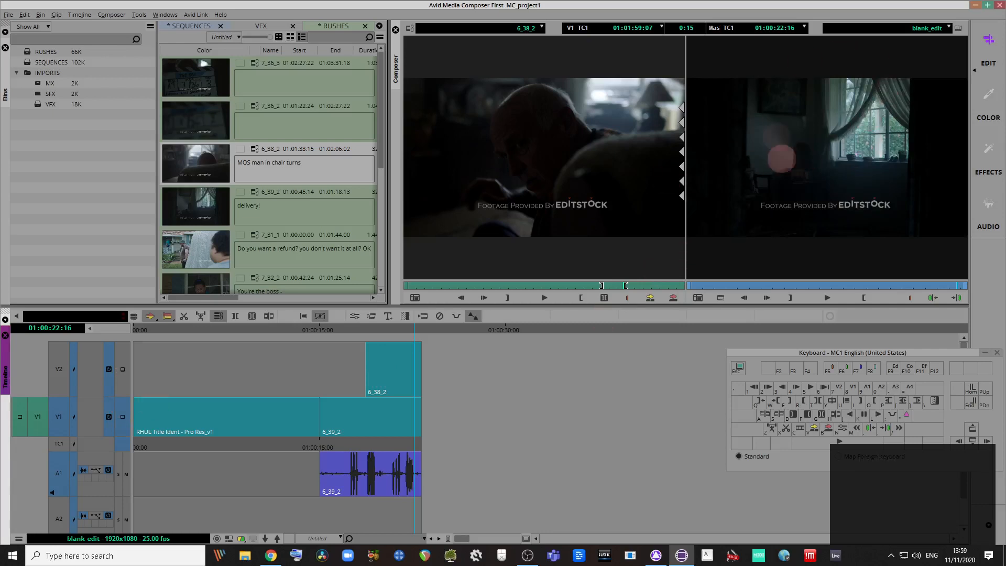
pyautogui.click(120, 387)
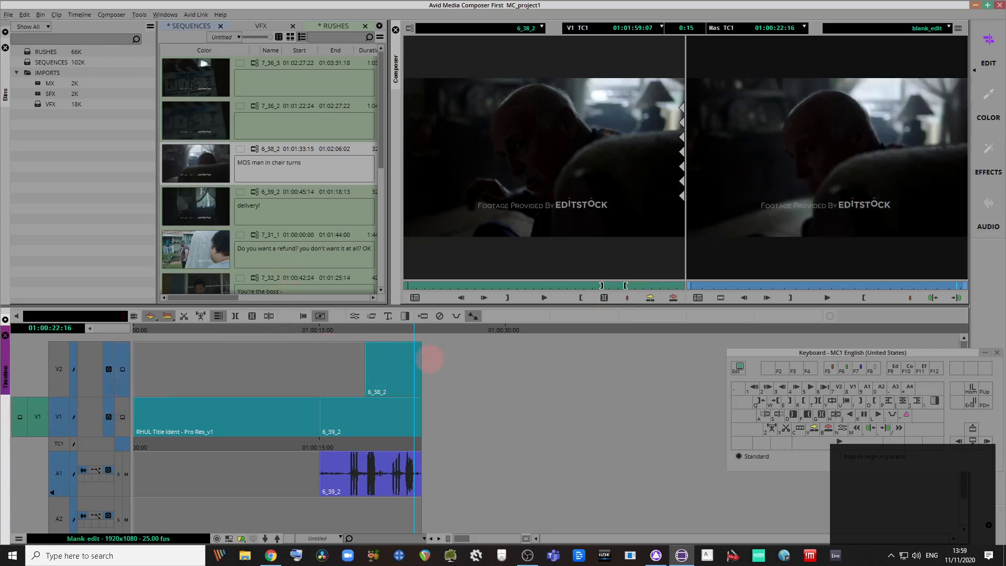
pyautogui.moveTo(189, 203); pyautogui.dragTo(691, 281)
pyautogui.click(605, 297)
pyautogui.moveTo(613, 286); pyautogui.dragTo(682, 285)
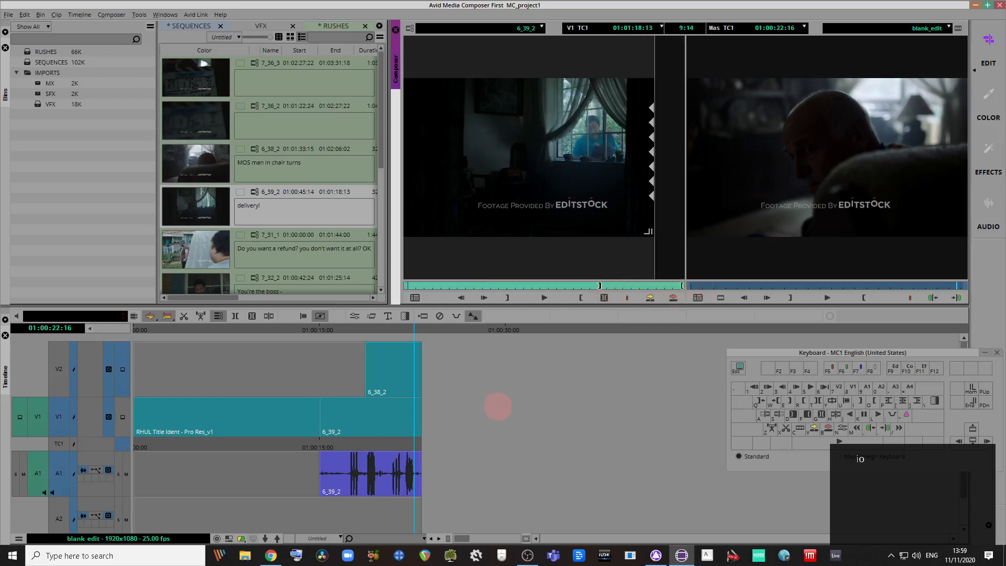
# Step: Overwrite the marked 6_39_2 section onto V1/A1 at the sequence end and play through to 01:00:30:15
pyautogui.click(482, 403)
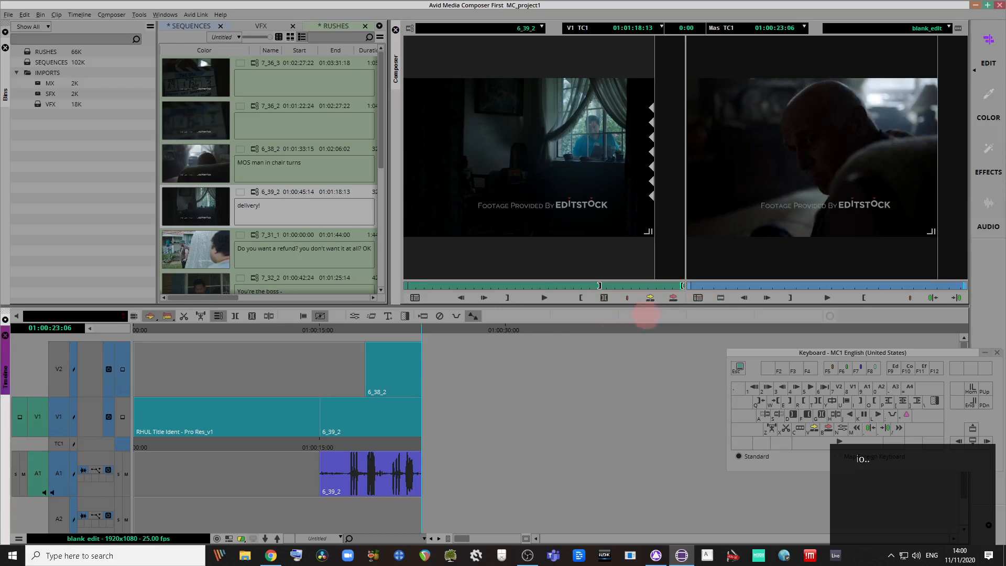
pyautogui.click(673, 297)
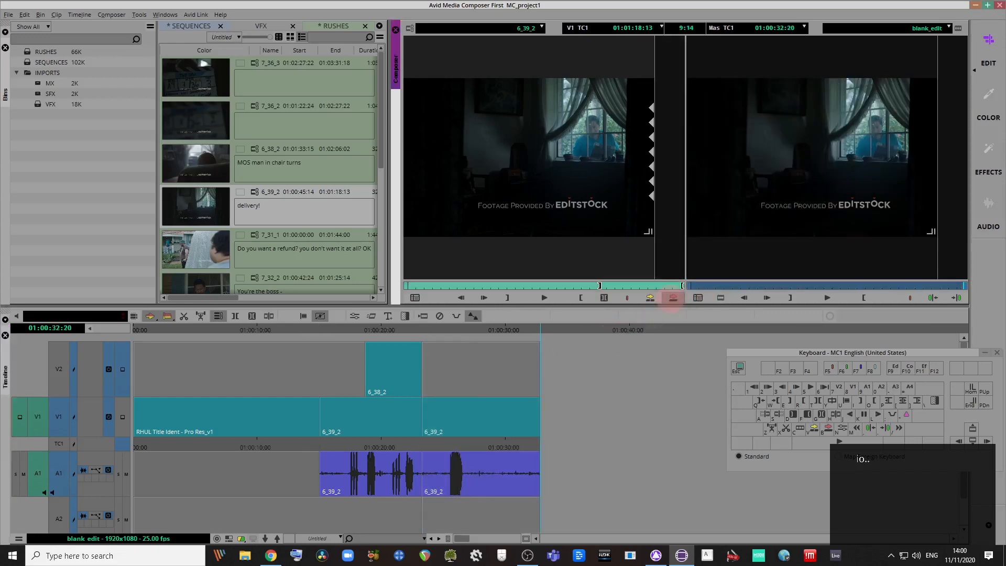
pyautogui.moveTo(412, 330)
pyautogui.mouseDown()
pyautogui.moveTo(350, 325)
pyautogui.moveTo(438, 353)
pyautogui.moveTo(423, 330)
pyautogui.moveTo(409, 331)
pyautogui.mouseUp()
pyautogui.press('space')
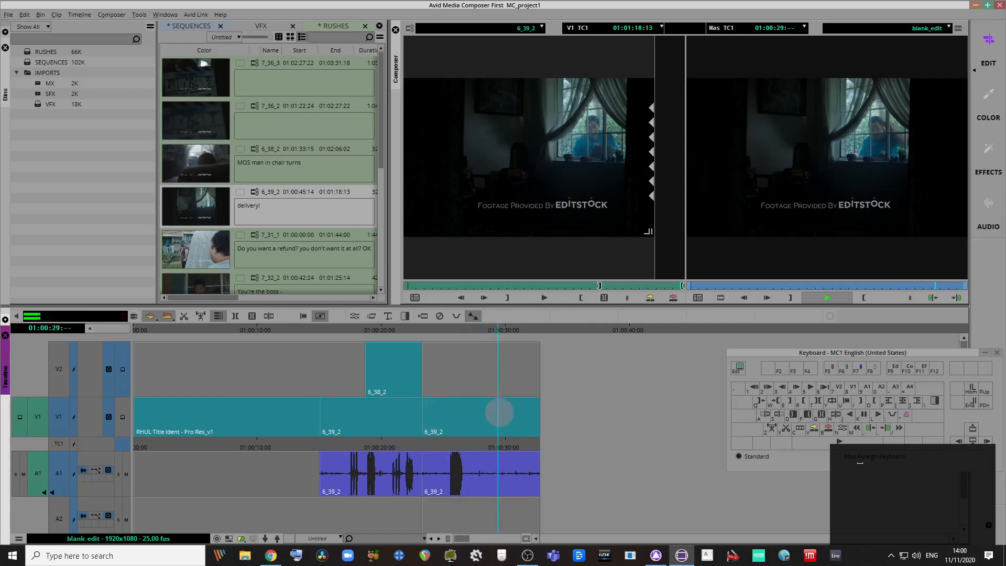
pyautogui.click(459, 395)
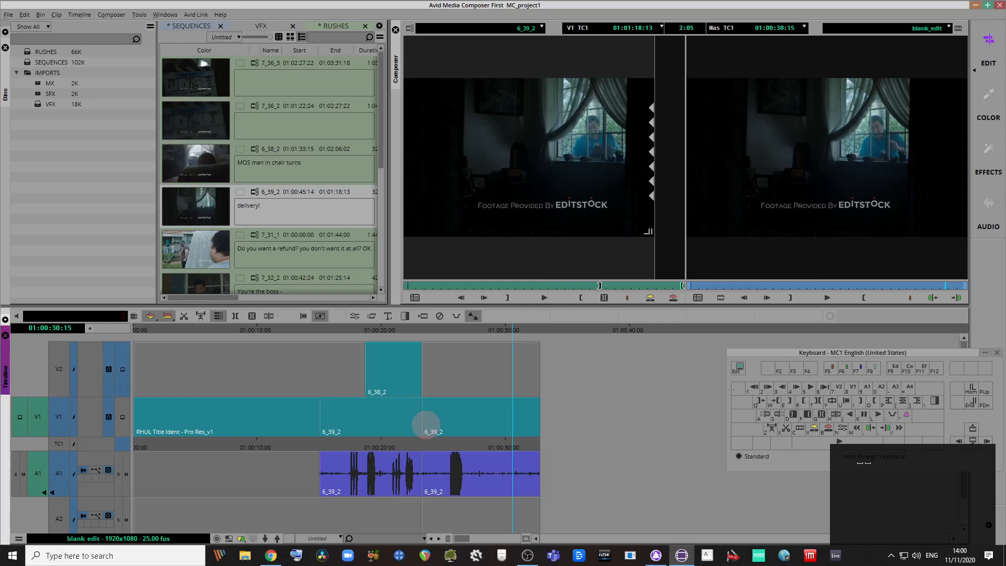
pyautogui.moveTo(425, 425); pyautogui.dragTo(449, 423)
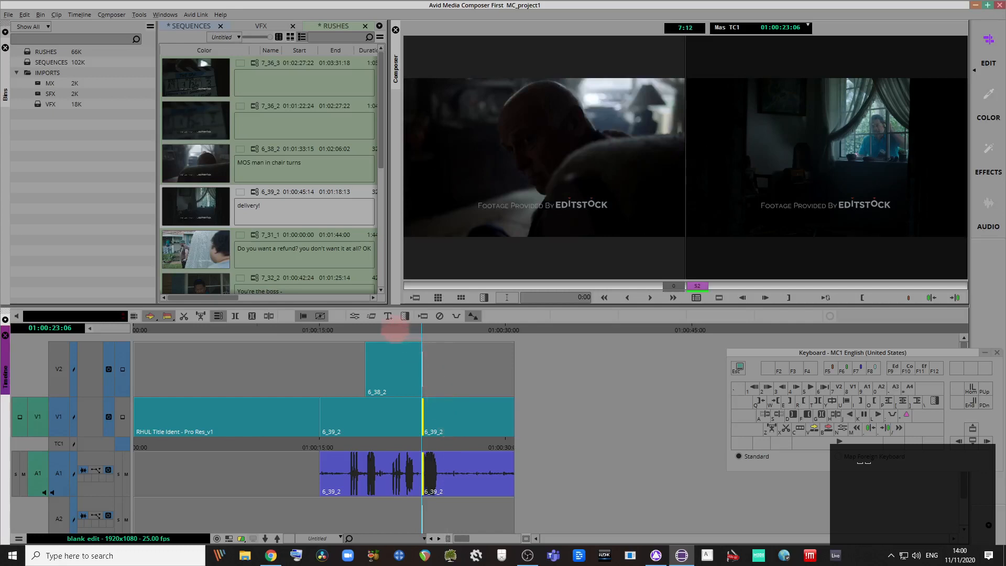
# Step: Trim the 6_39_2 join by 14 frames, playing across it before and after the change
pyautogui.click(395, 330)
pyautogui.press('space')
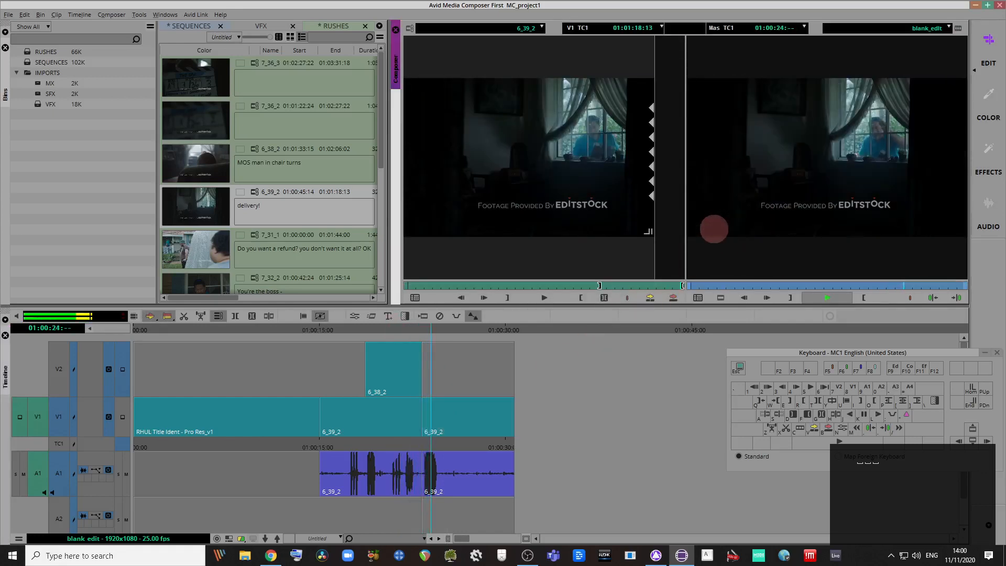
pyautogui.press('space')
pyautogui.moveTo(426, 480)
pyautogui.mouseDown()
pyautogui.moveTo(419, 461)
pyautogui.moveTo(419, 482)
pyautogui.mouseUp()
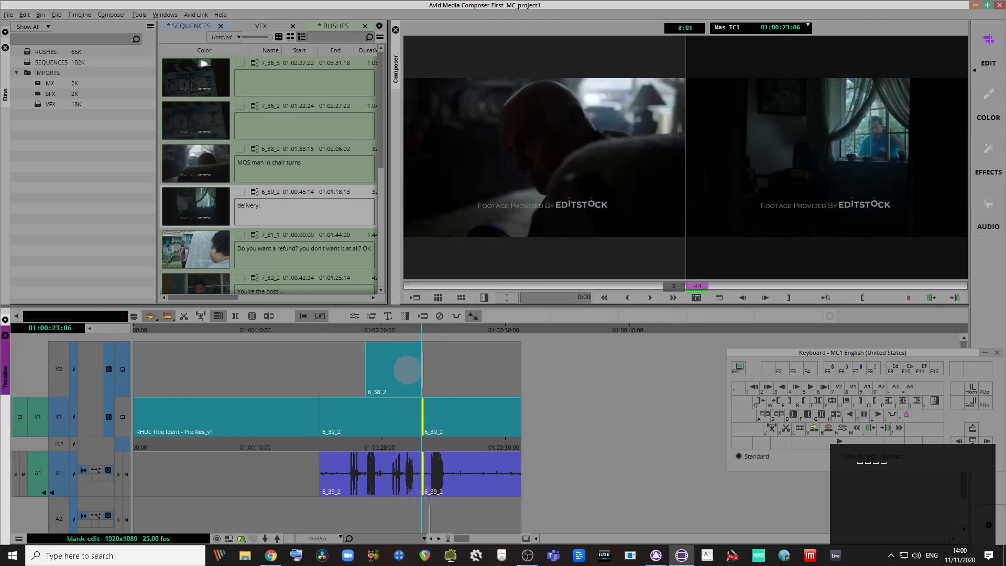
pyautogui.click(397, 331)
pyautogui.press('space')
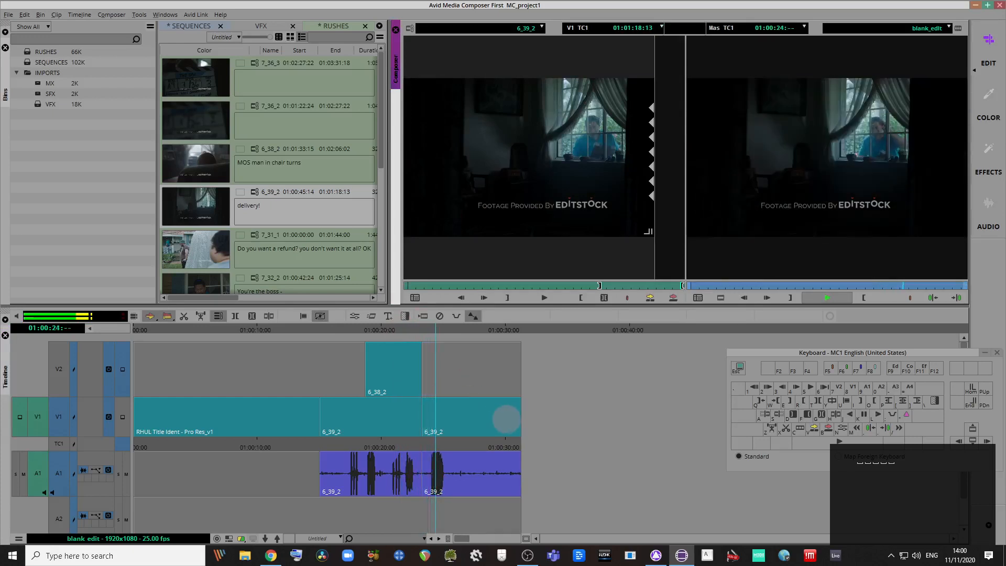
pyautogui.press('space')
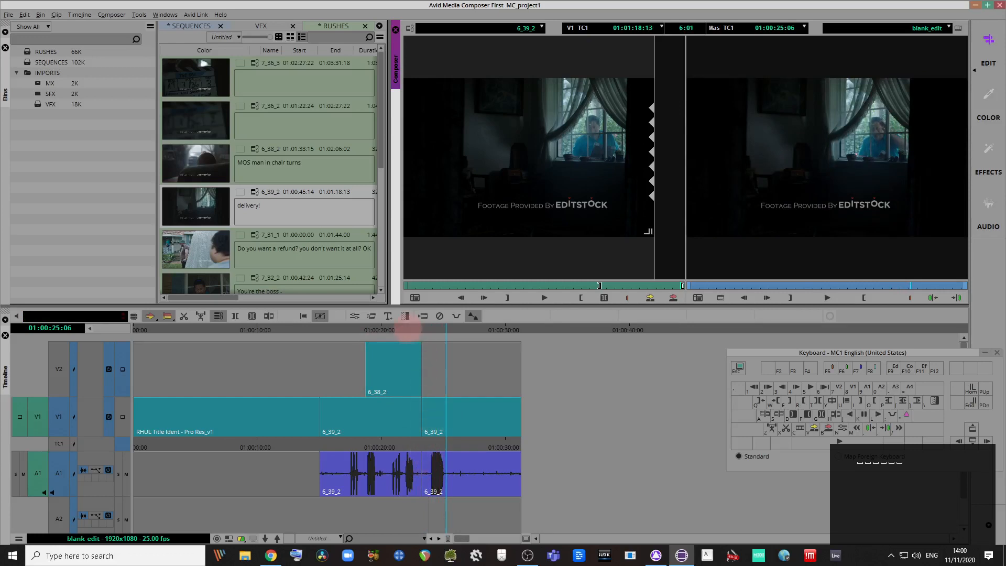
pyautogui.moveTo(405, 332); pyautogui.dragTo(455, 361)
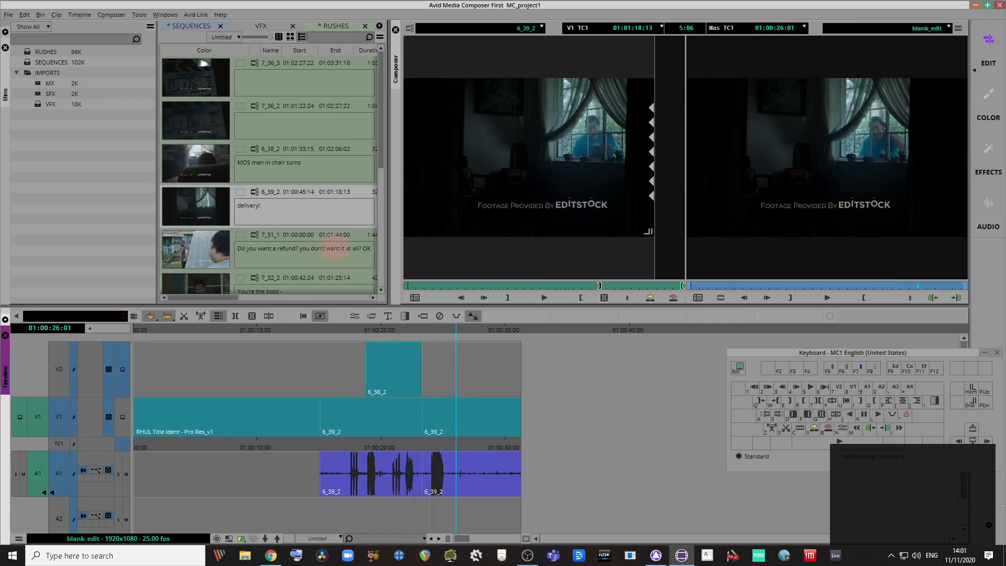
# Step: Load 6_38_2 as the source and scrub to the man-in-chair moment
pyautogui.doubleClick(195, 164)
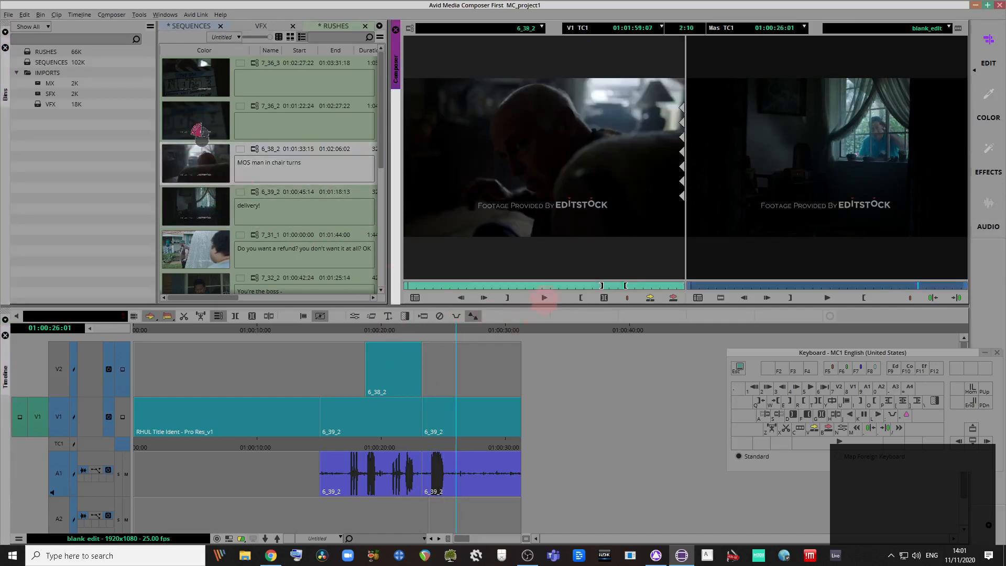
pyautogui.click(565, 284)
pyautogui.moveTo(569, 283); pyautogui.dragTo(614, 286)
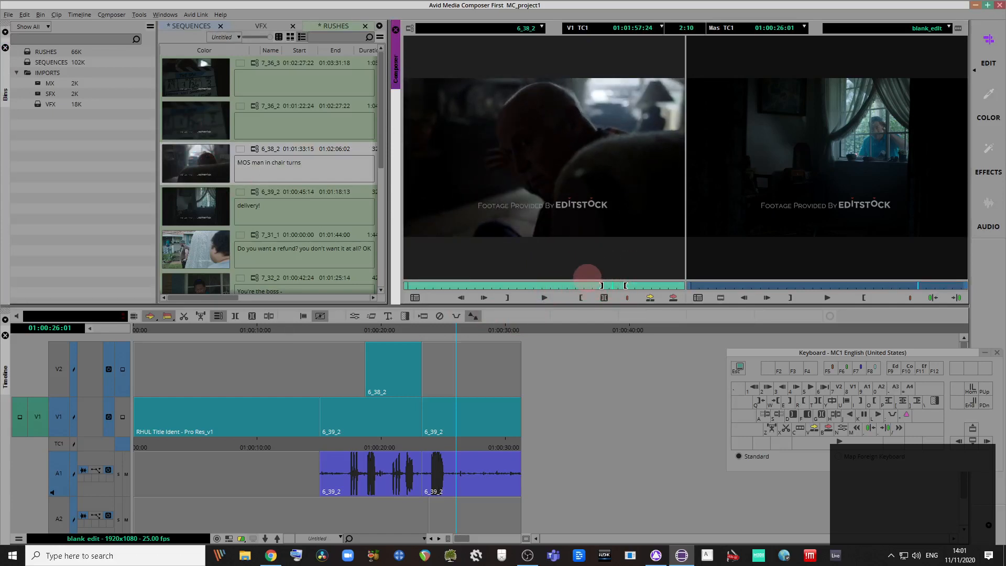
# Step: Patch source video to V2, exclude A1, overwrite the cutaway near 01:00:26 and play it back
pyautogui.moveTo(59, 417); pyautogui.dragTo(59, 369)
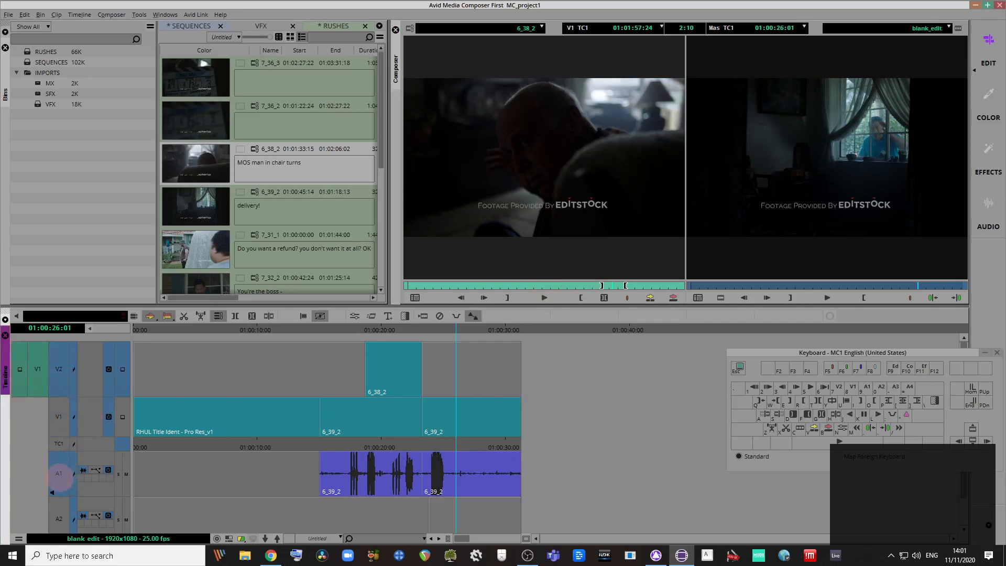
pyautogui.click(60, 474)
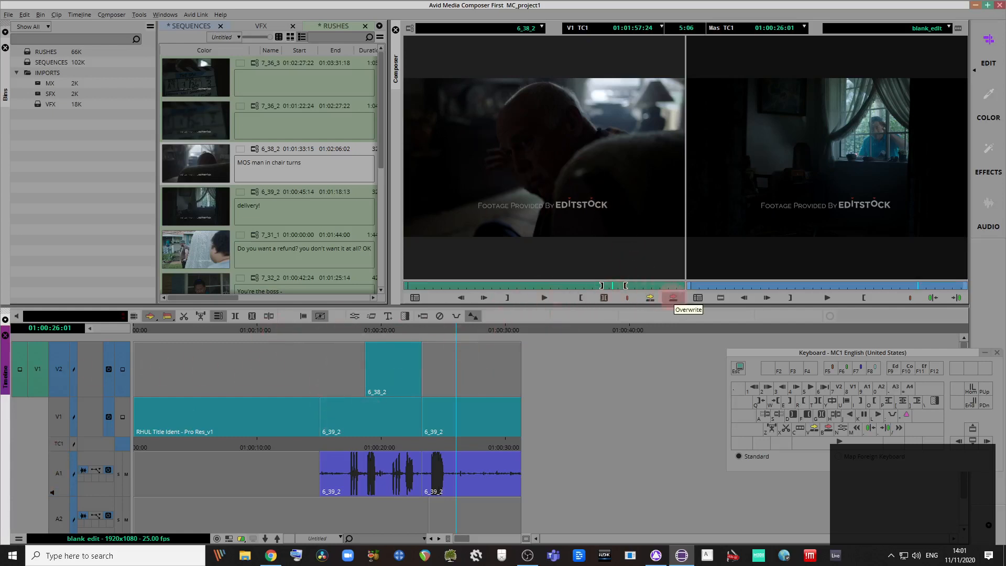
pyautogui.click(674, 298)
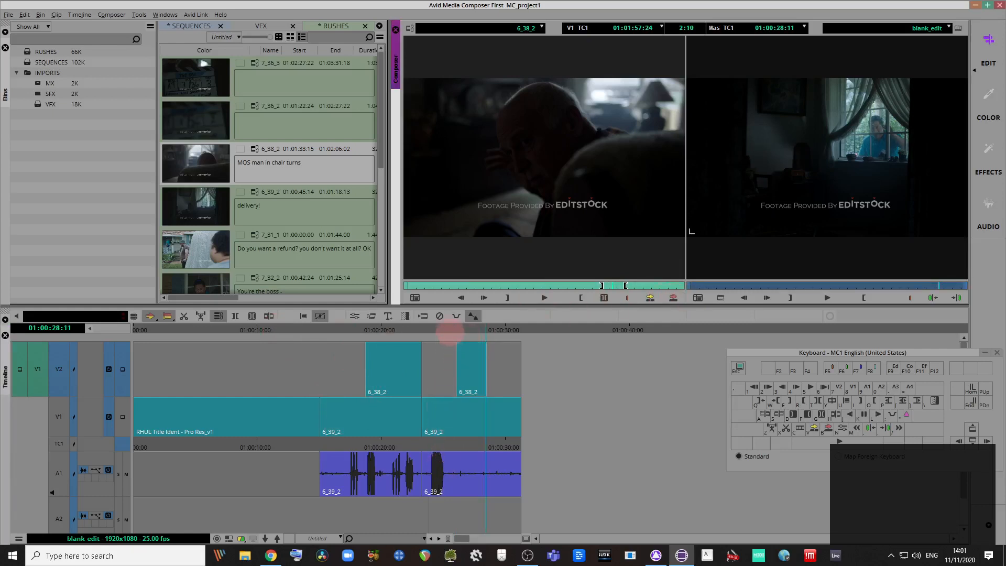
pyautogui.moveTo(449, 331); pyautogui.dragTo(426, 340)
pyautogui.press('space')
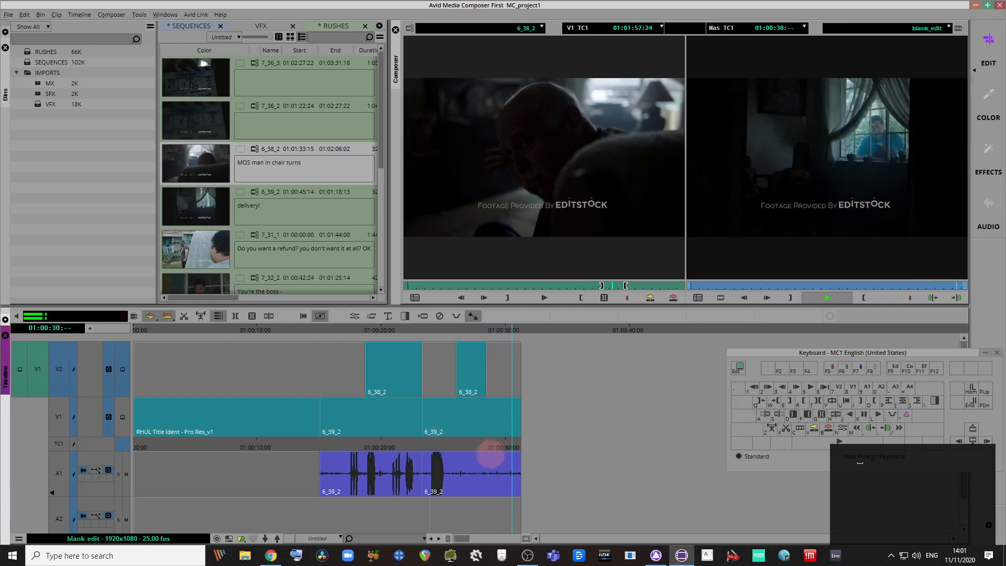
# Step: Shorten the V1/A1 clip ends, slide the second 6_38_2 cutaway slightly earlier, and play back
pyautogui.moveTo(518, 414); pyautogui.dragTo(471, 374)
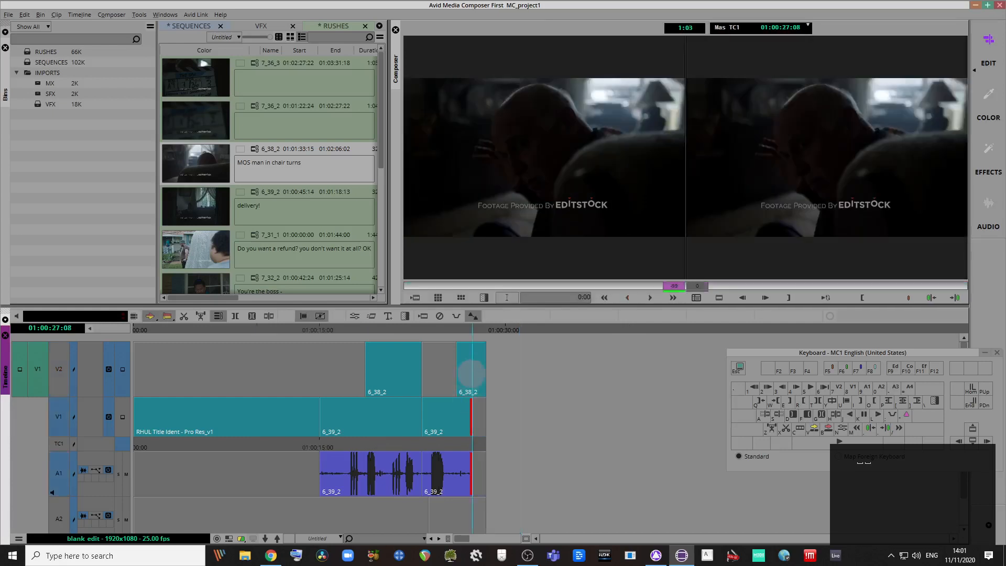
pyautogui.click(472, 367)
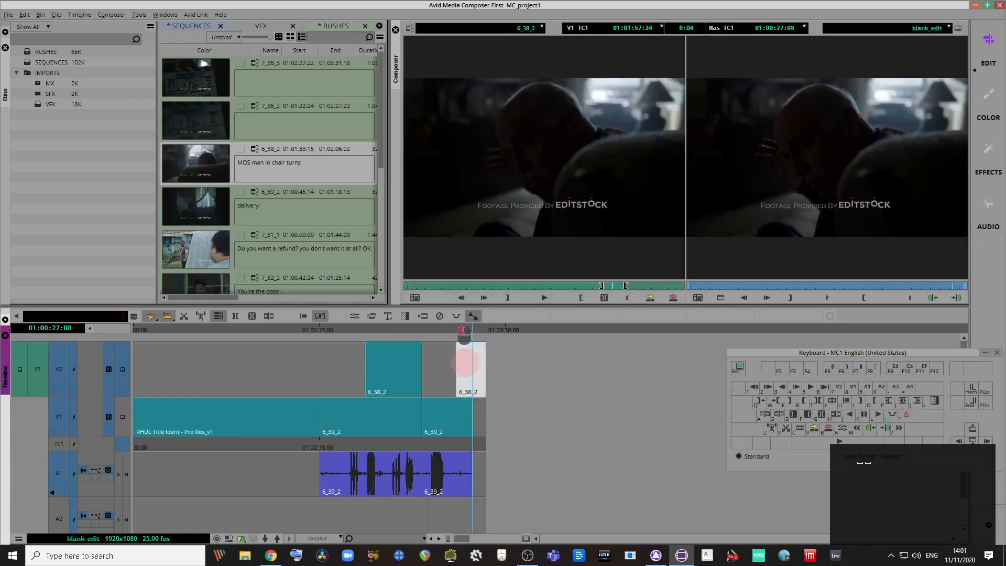
pyautogui.moveTo(470, 367); pyautogui.dragTo(460, 347)
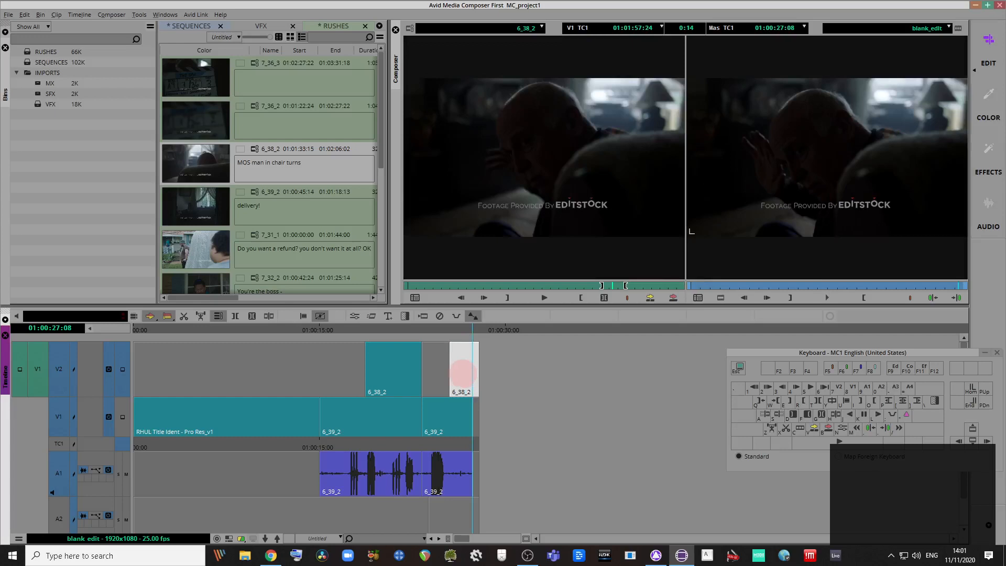
pyautogui.click(416, 331)
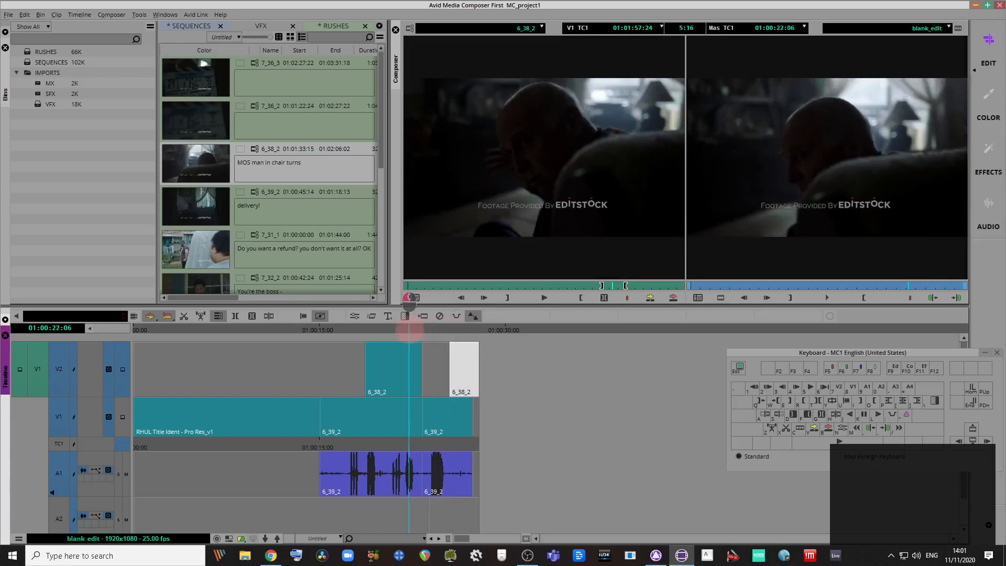
pyautogui.press('space')
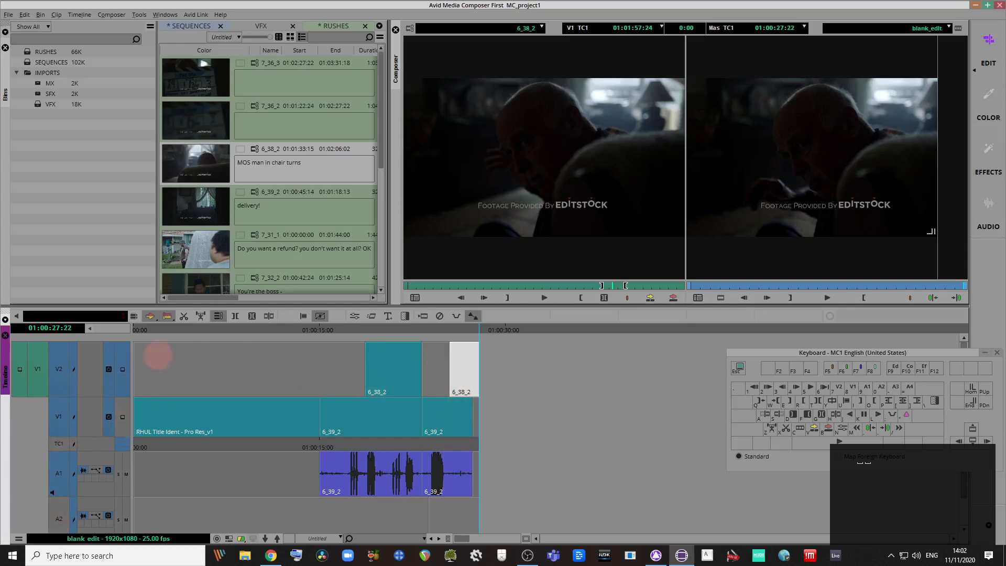
# Step: Mark In/Out around the first 6_38_2 cutaway, then clear the marks and deselect it
pyautogui.click(393, 361)
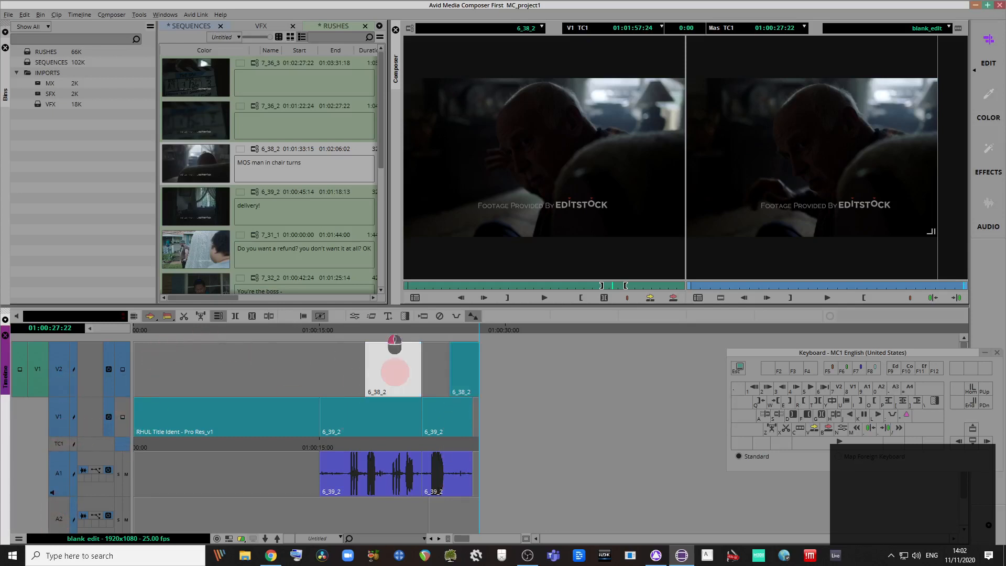
pyautogui.press('t')
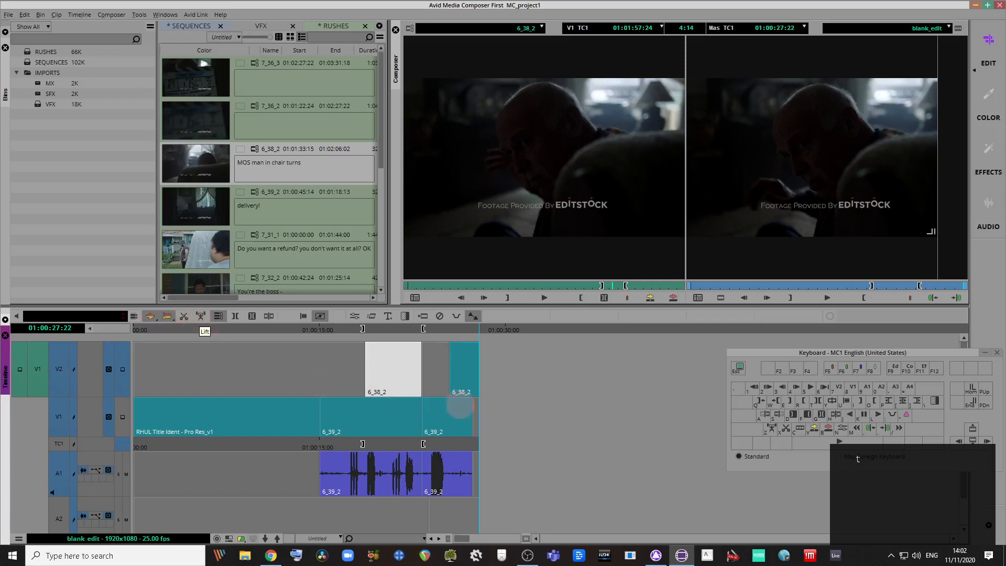
pyautogui.press('g')
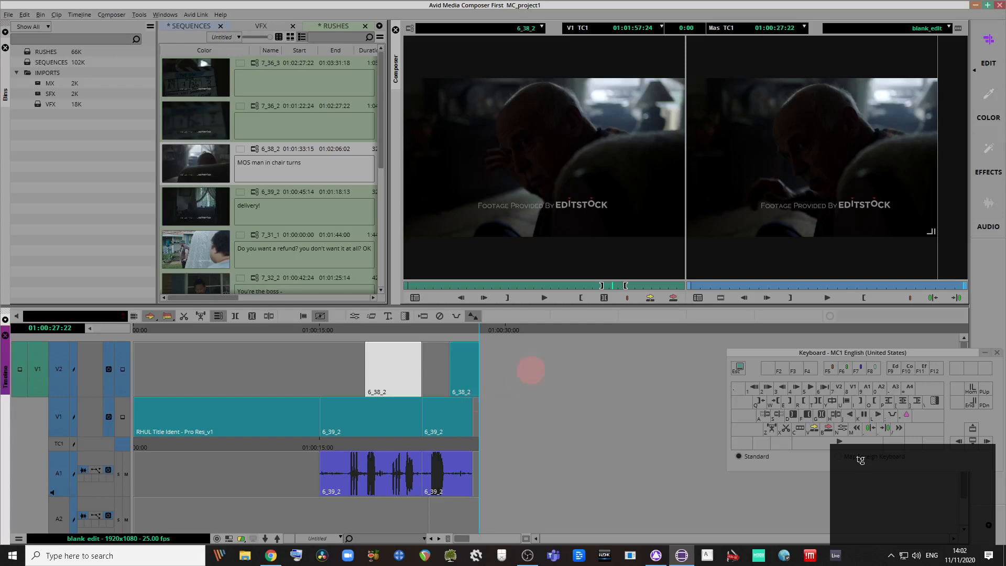
pyautogui.click(531, 370)
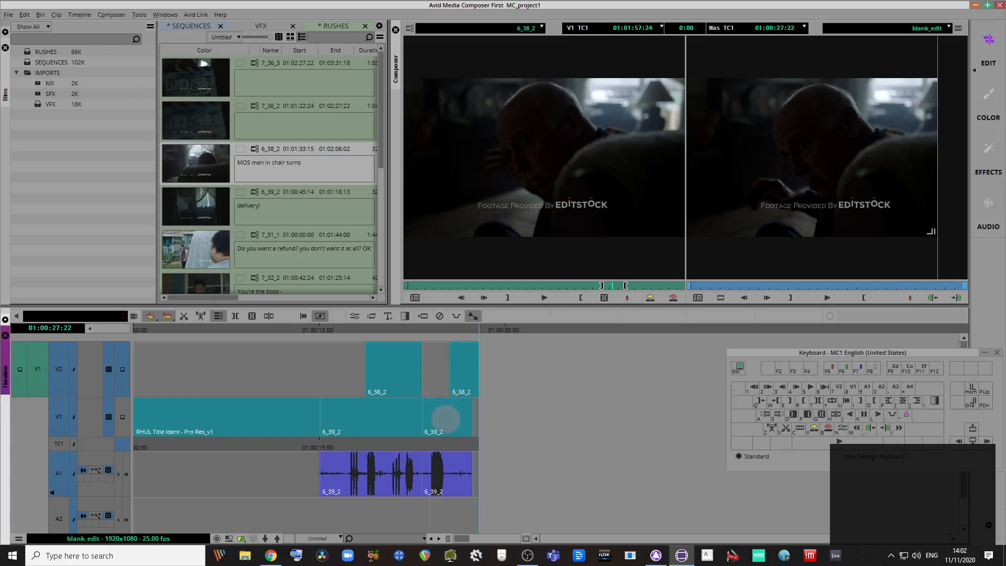
# Step: Drag the last 6_39_2 segment ahead of the first on V1/A1, undoing failed moves
pyautogui.moveTo(448, 409); pyautogui.dragTo(341, 412)
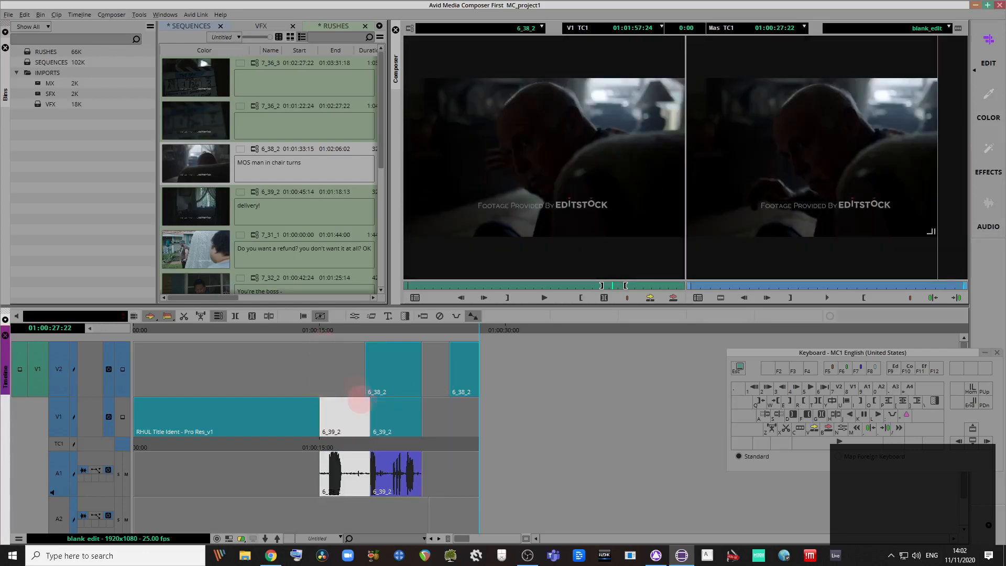
pyautogui.hotkey('ctrl', 'z')
pyautogui.moveTo(452, 427); pyautogui.dragTo(343, 420)
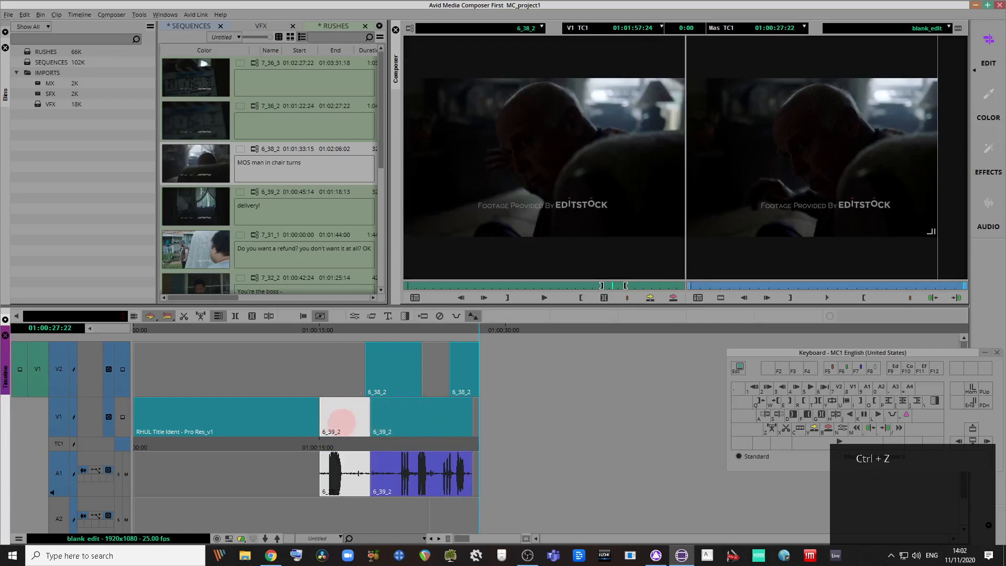
pyautogui.click(394, 420)
pyautogui.hotkey('ctrl', 'z')
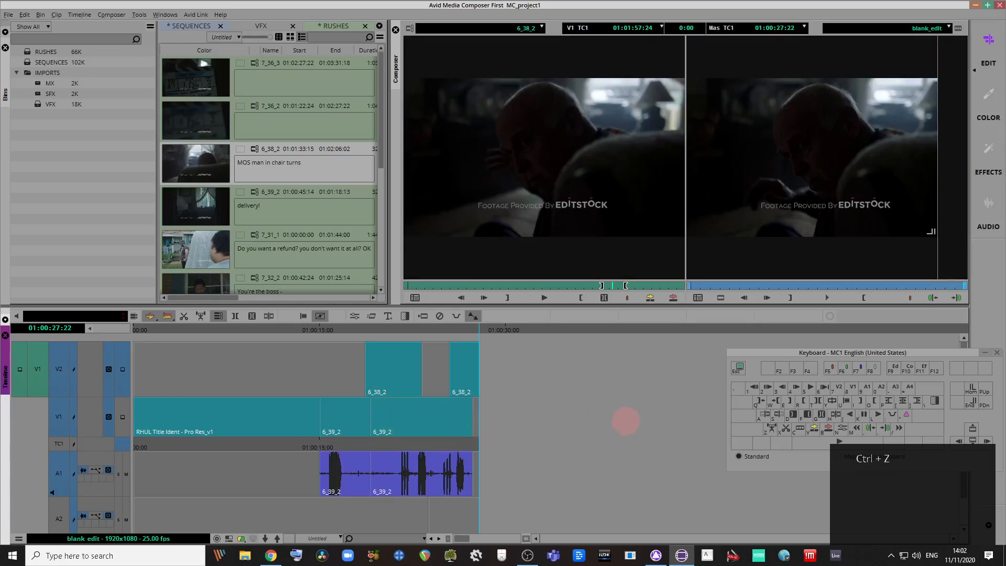
pyautogui.rightClick(621, 416)
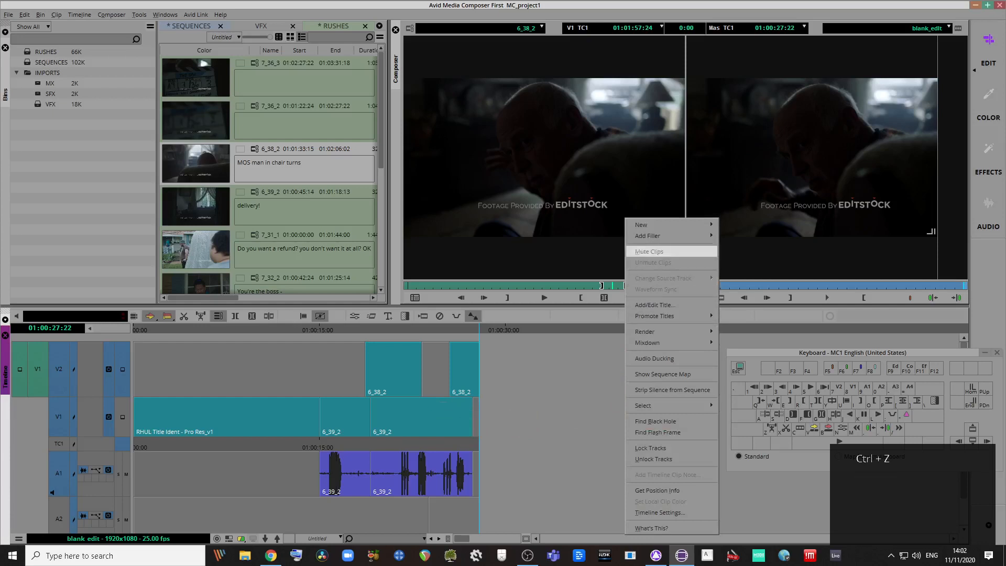
pyautogui.click(660, 512)
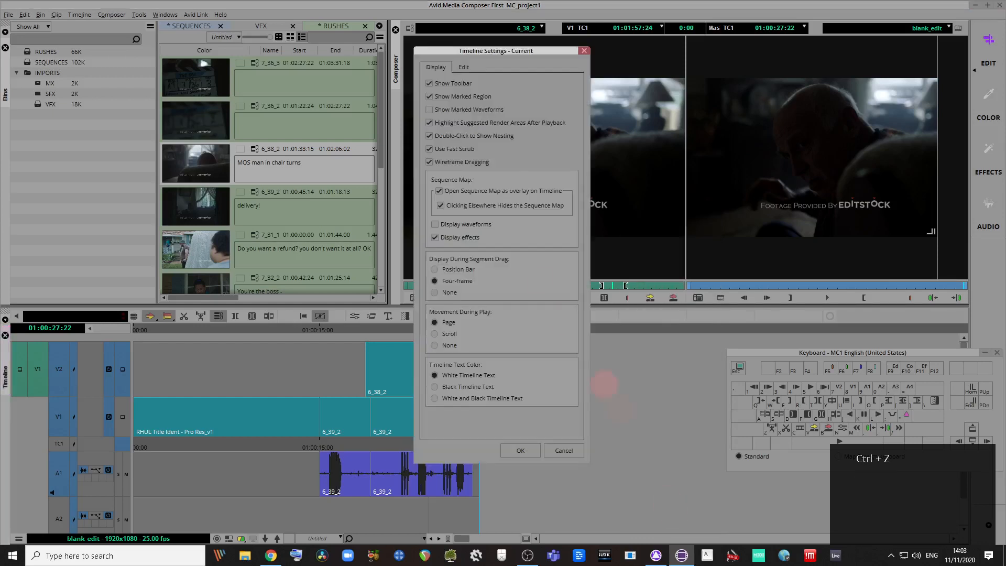
pyautogui.moveTo(504, 54); pyautogui.dragTo(574, 98)
pyautogui.click(535, 115)
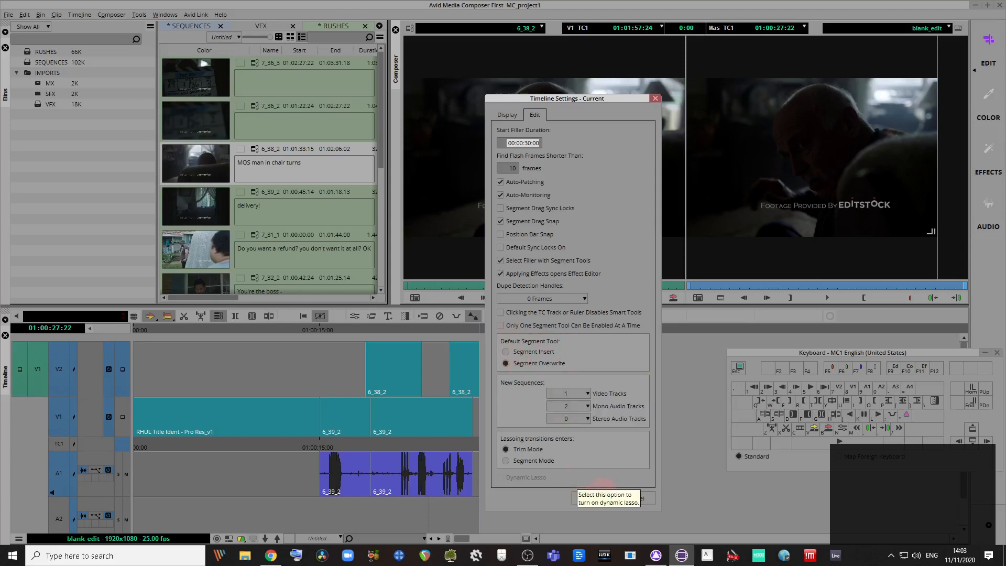
pyautogui.click(636, 498)
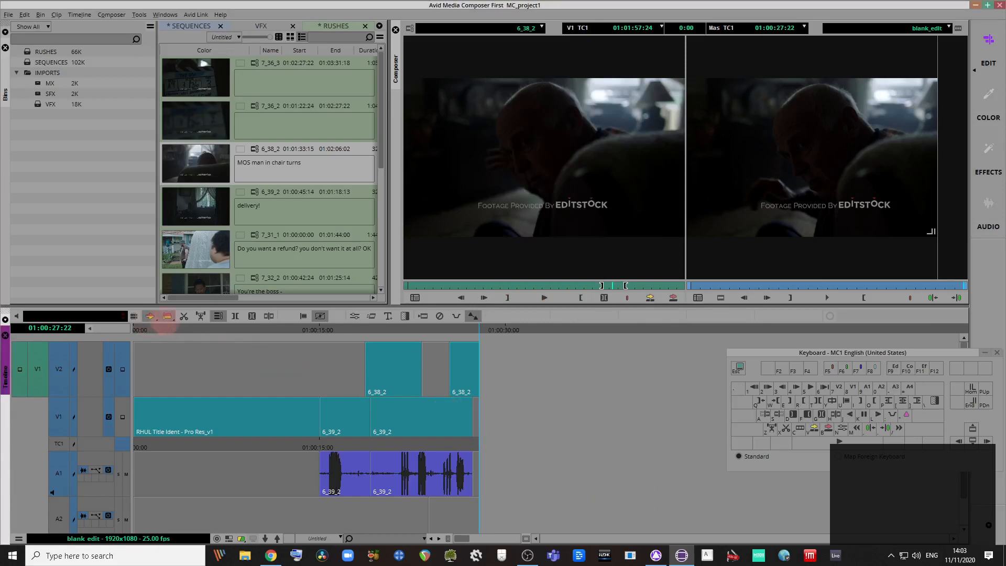
pyautogui.click(150, 316)
pyautogui.rightClick(167, 316)
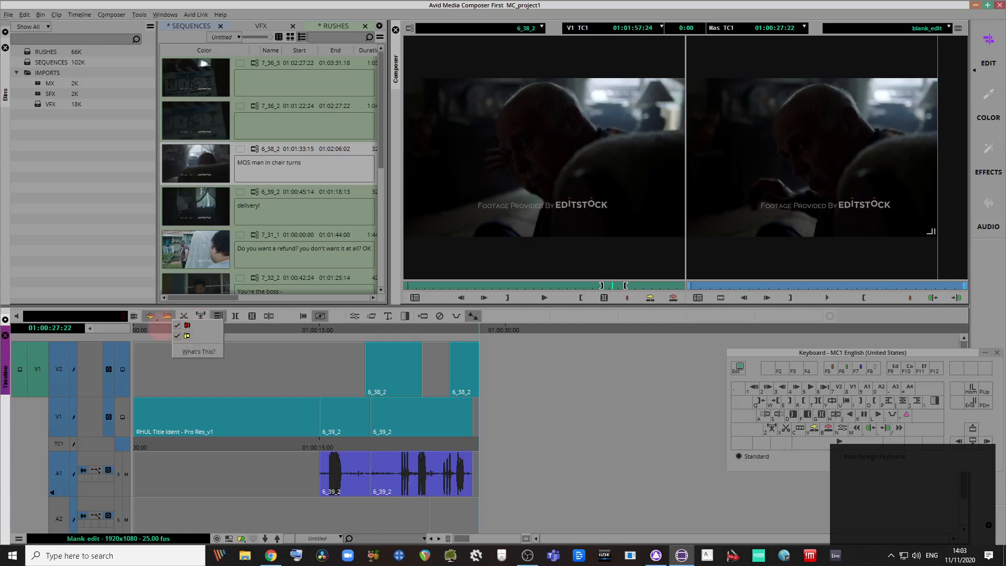
pyautogui.click(157, 319)
pyautogui.rightClick(155, 319)
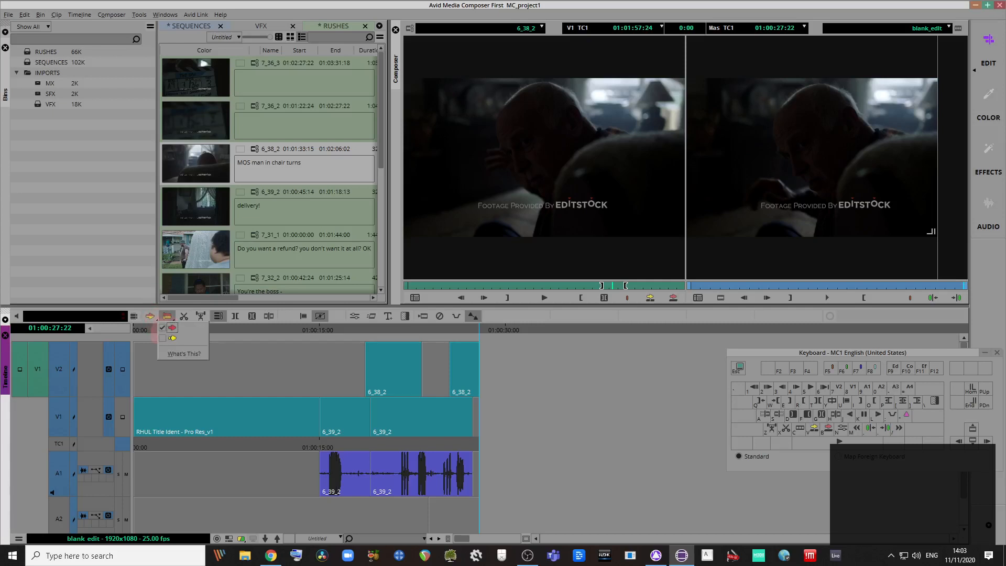
pyautogui.click(233, 351)
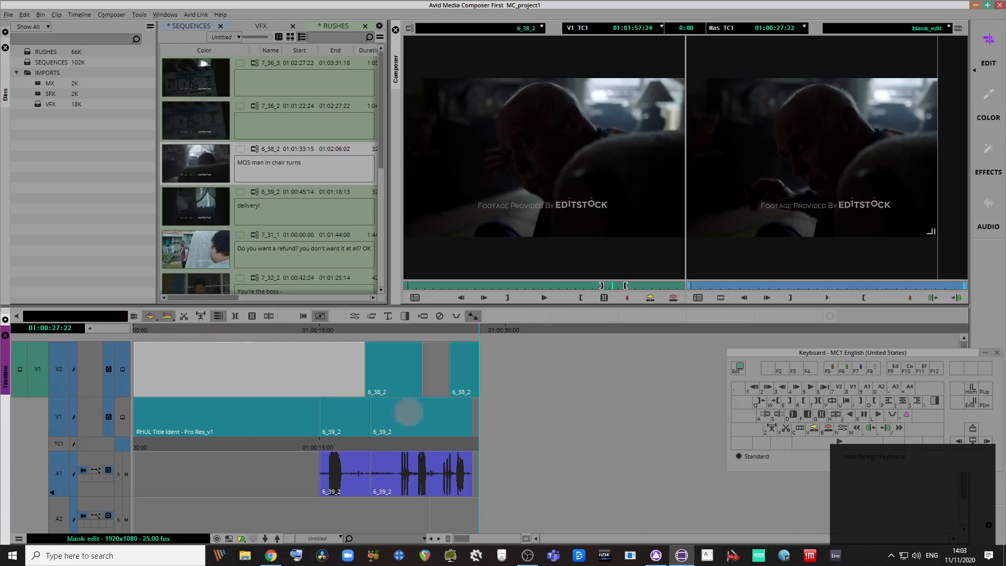
pyautogui.click(494, 390)
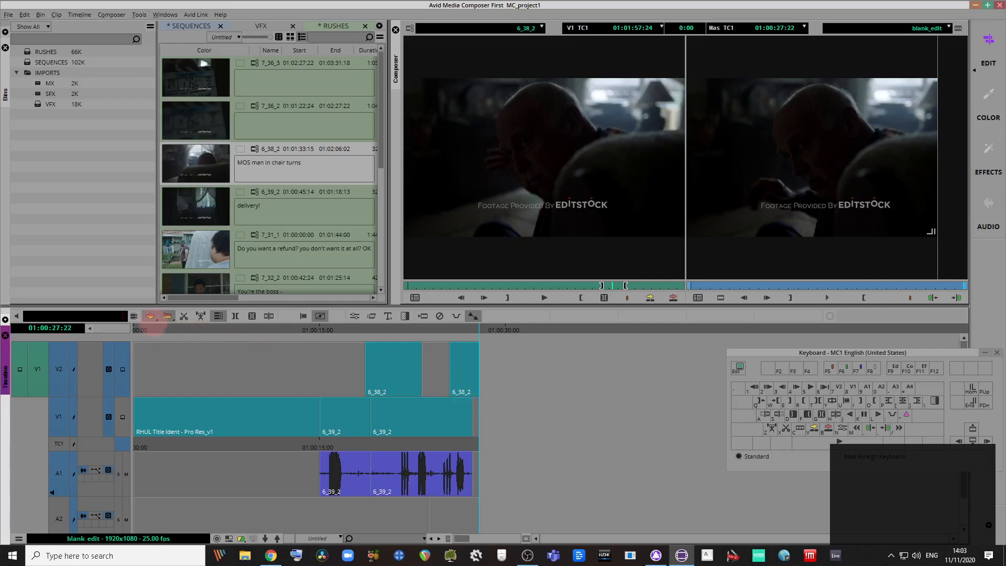
pyautogui.click(150, 316)
pyautogui.rightClick(153, 318)
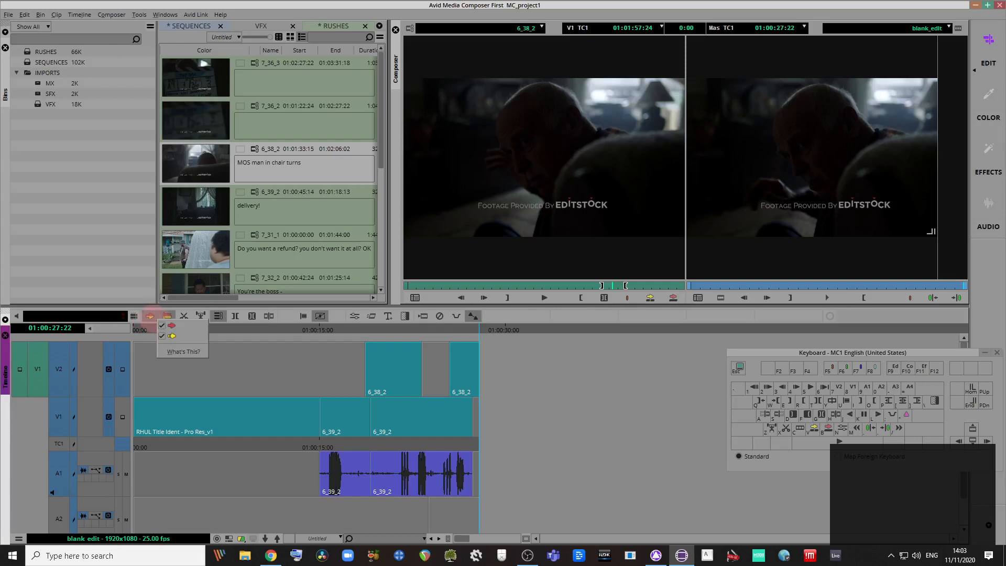
pyautogui.click(450, 422)
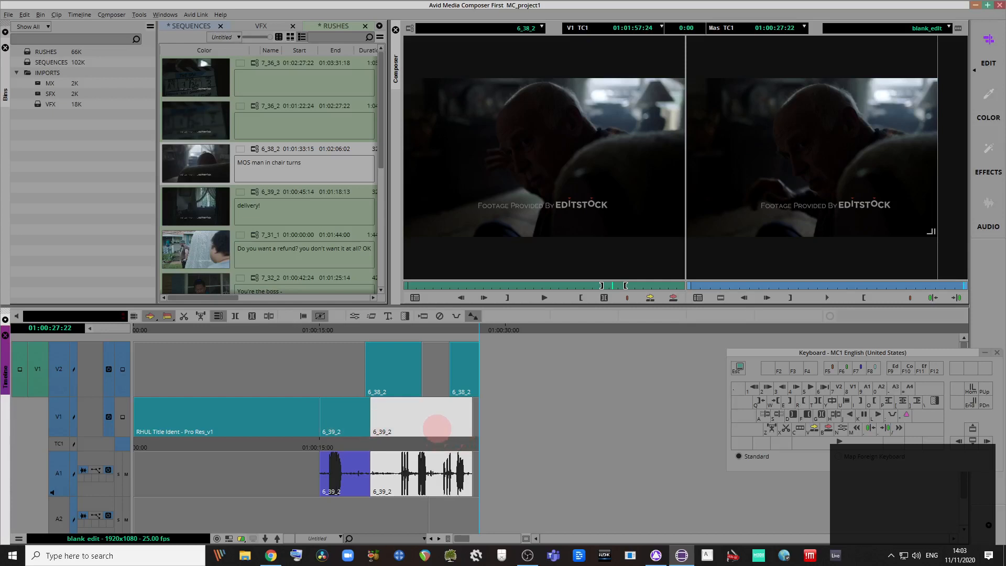
pyautogui.moveTo(442, 426); pyautogui.dragTo(351, 426)
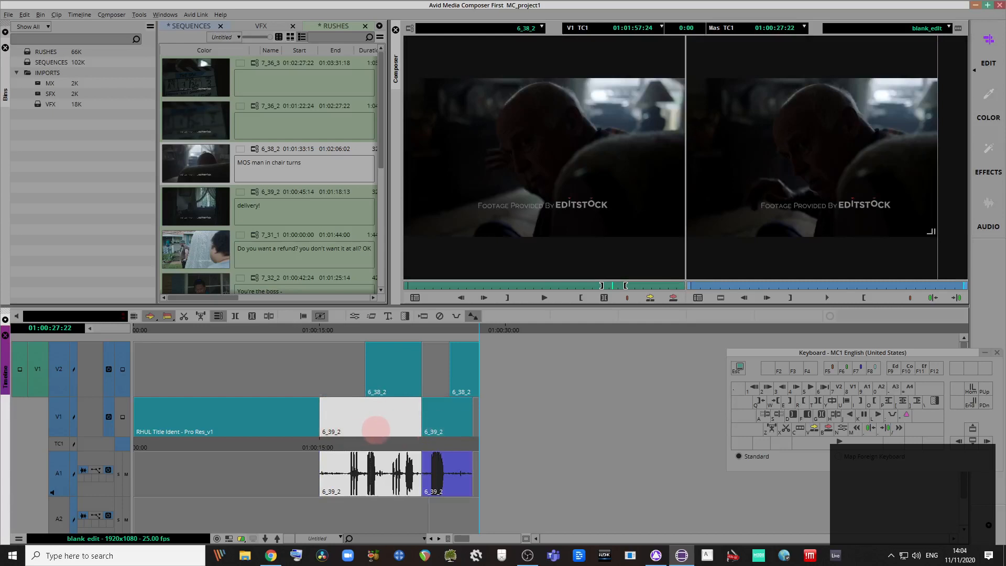
pyautogui.hotkey('ctrl', 'z')
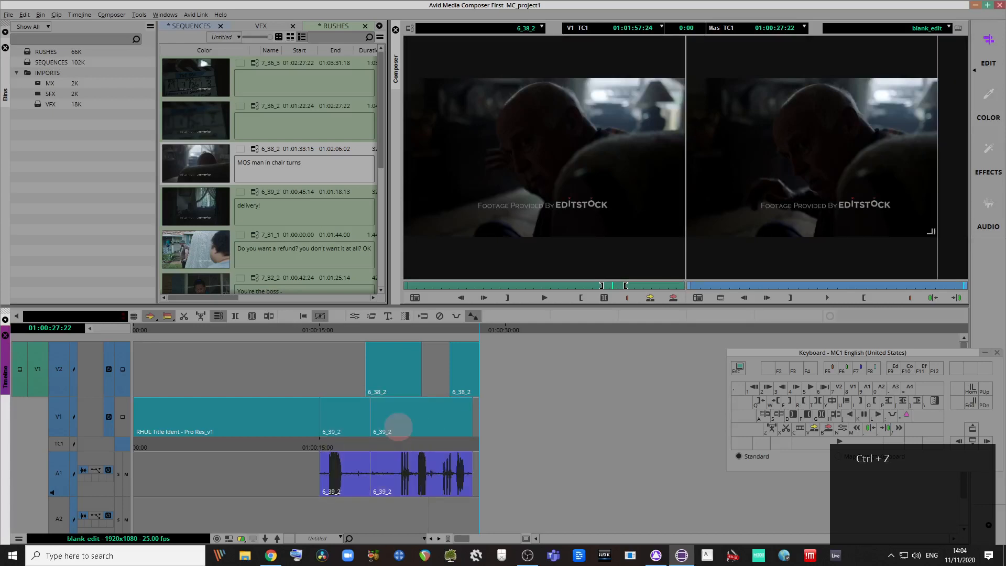
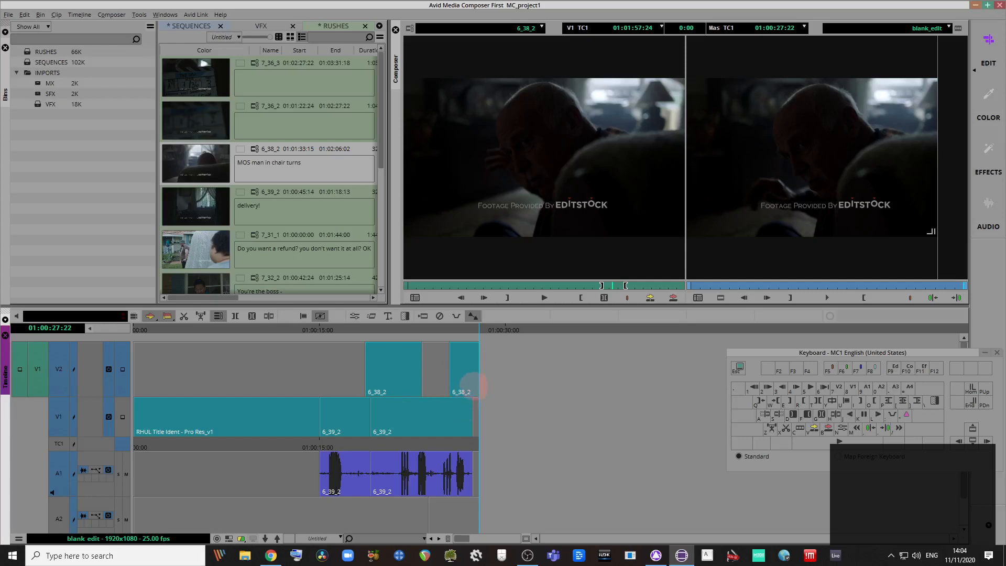
# Step: Undo a trial 48-frame extension of the last 6_38_2 cutaway, then enter trim at the first cutaway's tail
pyautogui.moveTo(475, 386); pyautogui.dragTo(497, 386)
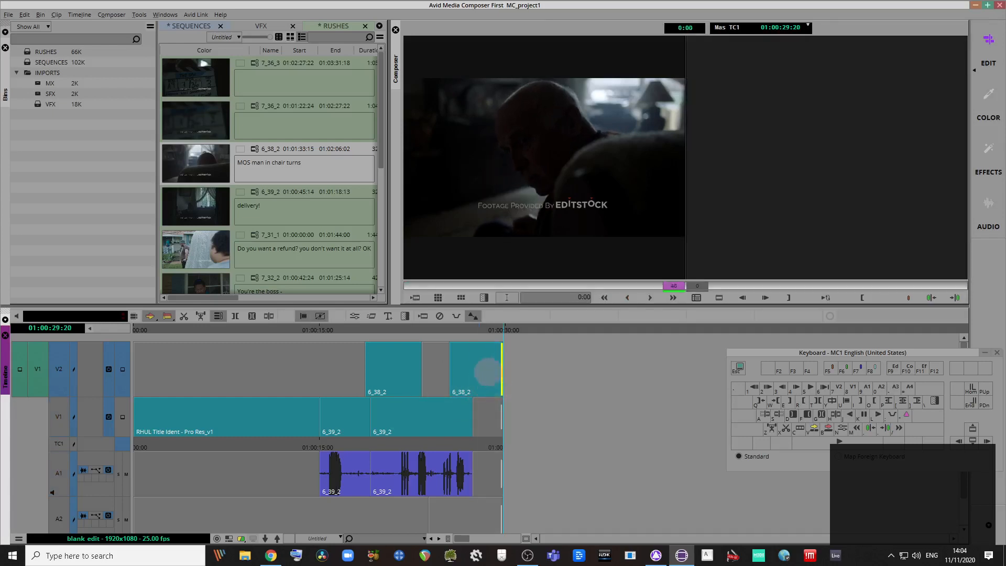
pyautogui.hotkey('ctrl', 'z')
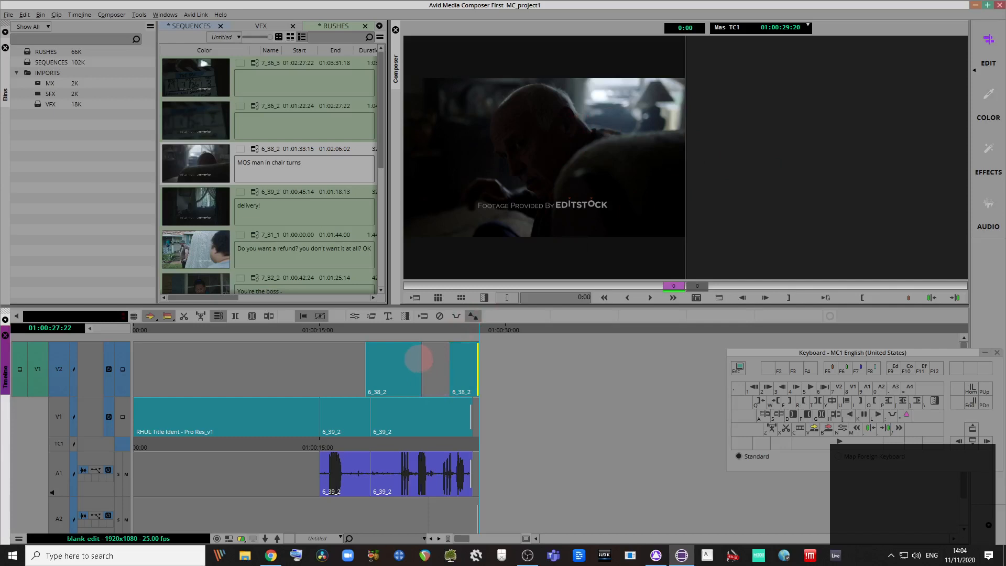
pyautogui.click(419, 360)
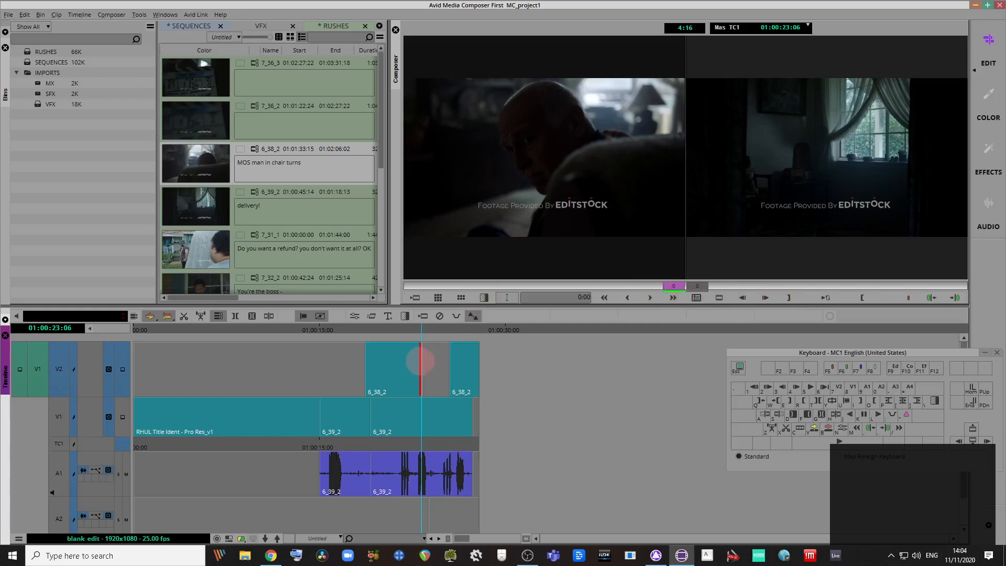
# Step: Move the trim to the 6_39_2 cut on V1/A1, set to overwrite and trimming both sides
pyautogui.click(437, 366)
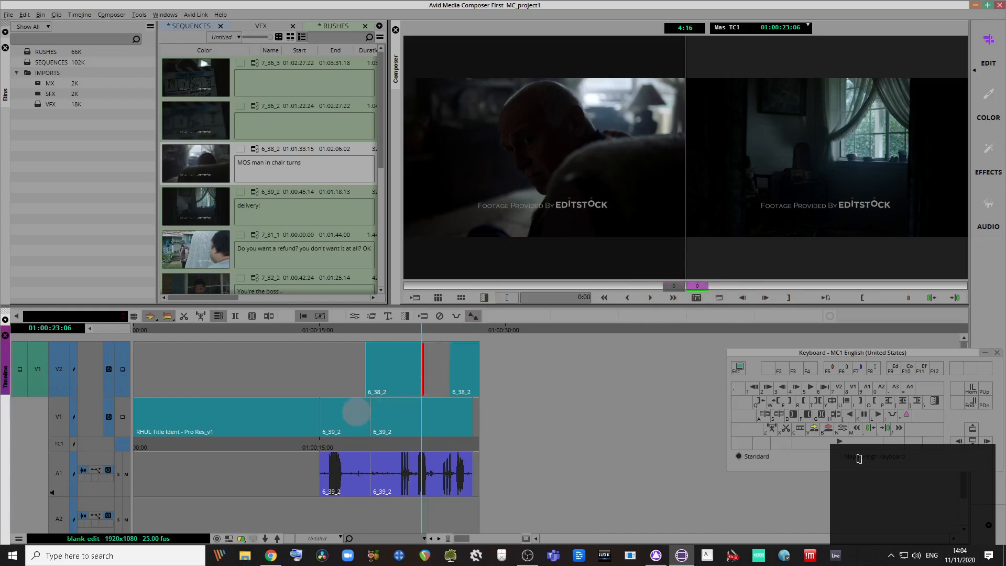
pyautogui.click(367, 418)
pyautogui.press('[')
pyautogui.press(']')
pyautogui.press('[')
pyautogui.press('p')
pyautogui.press(']')
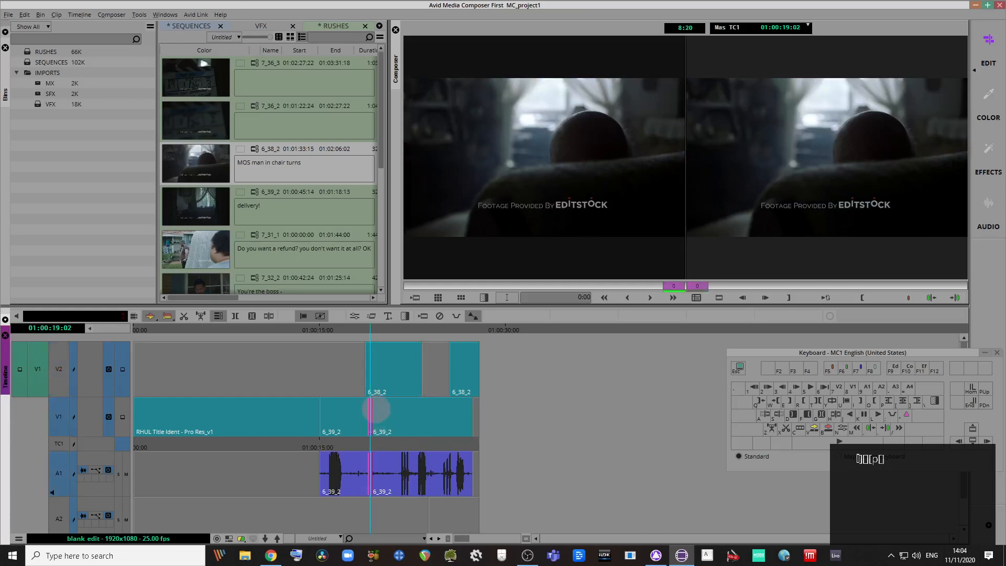
pyautogui.click(373, 409)
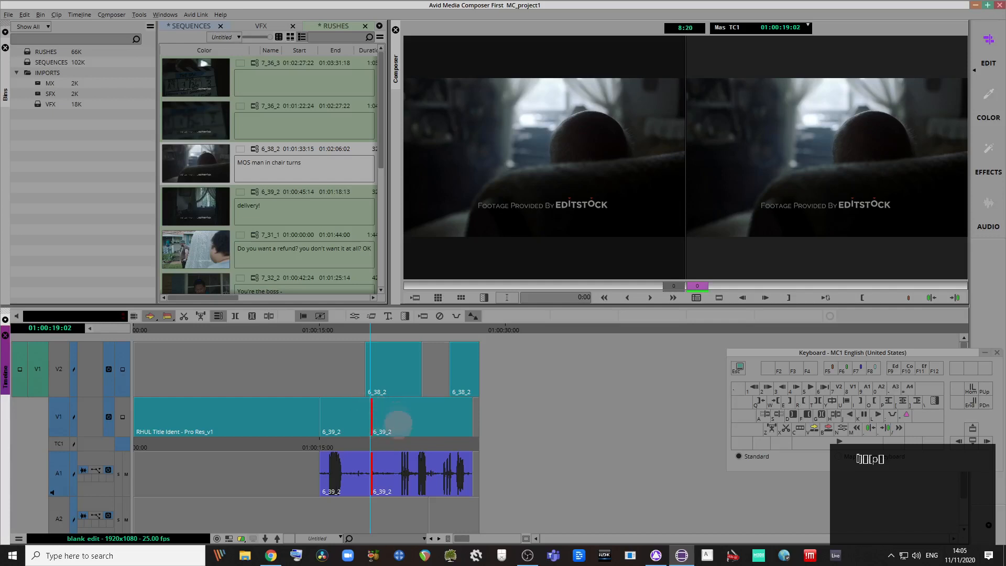
pyautogui.press('[')
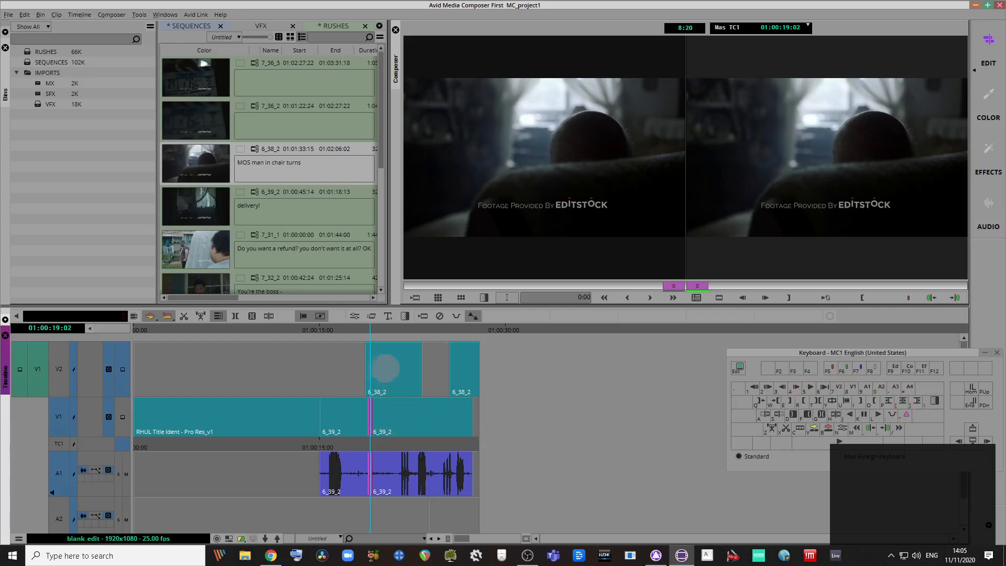
# Step: Test trims on the 6_39_2 cut with playback and J/K/L, undoing them and redoing one mistaken undo
pyautogui.press('space')
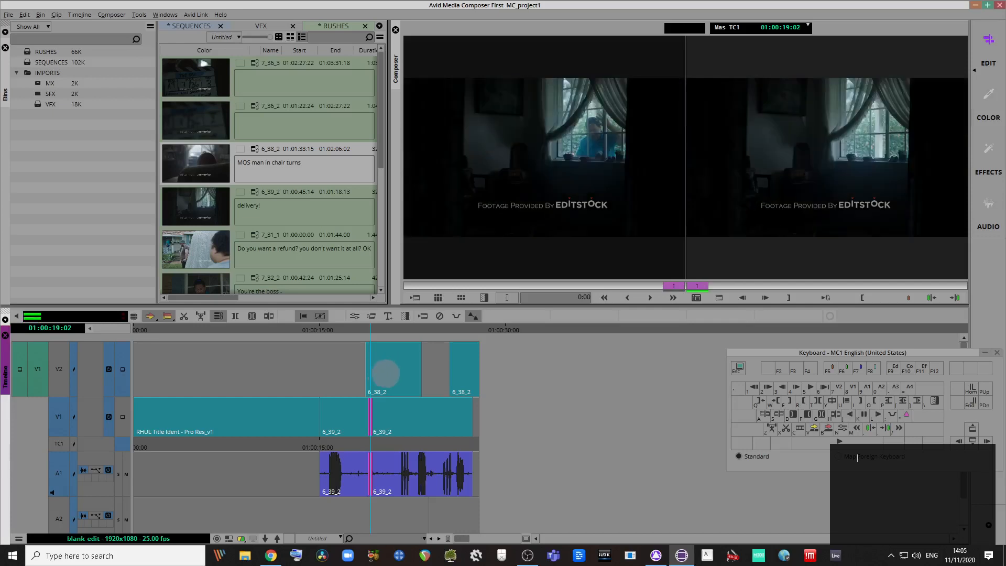
pyautogui.press('k')
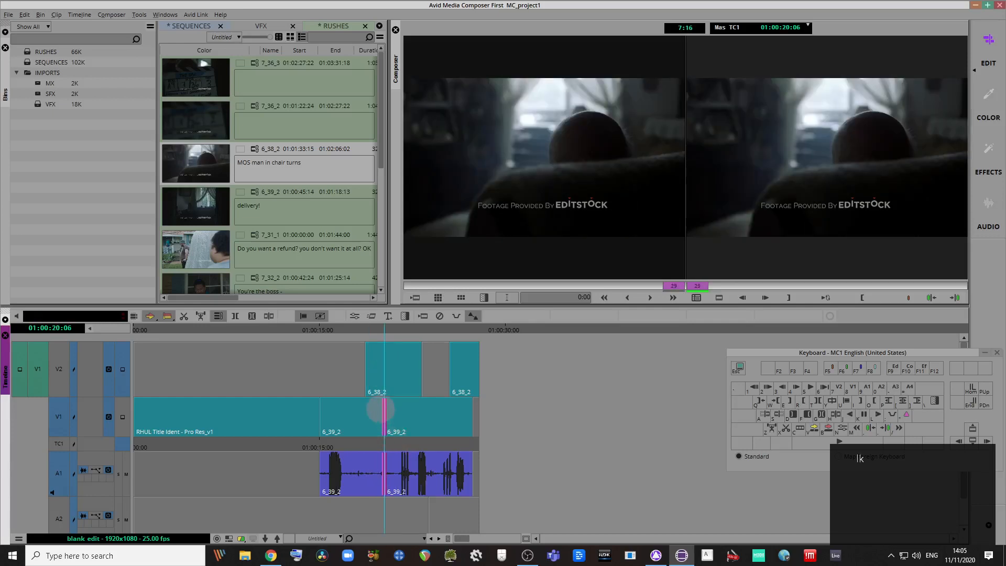
pyautogui.hotkey('ctrl', 'z')
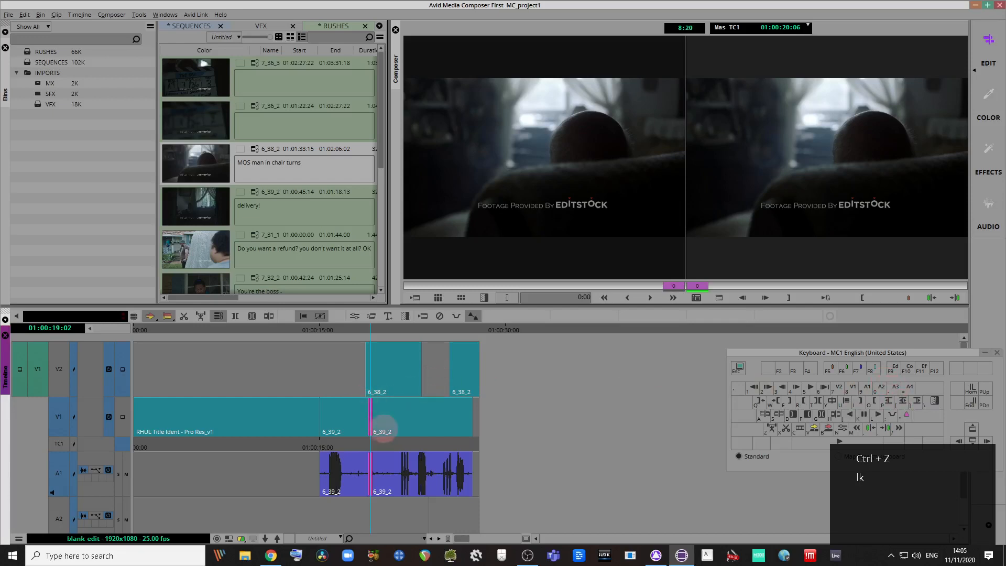
pyautogui.press('l')
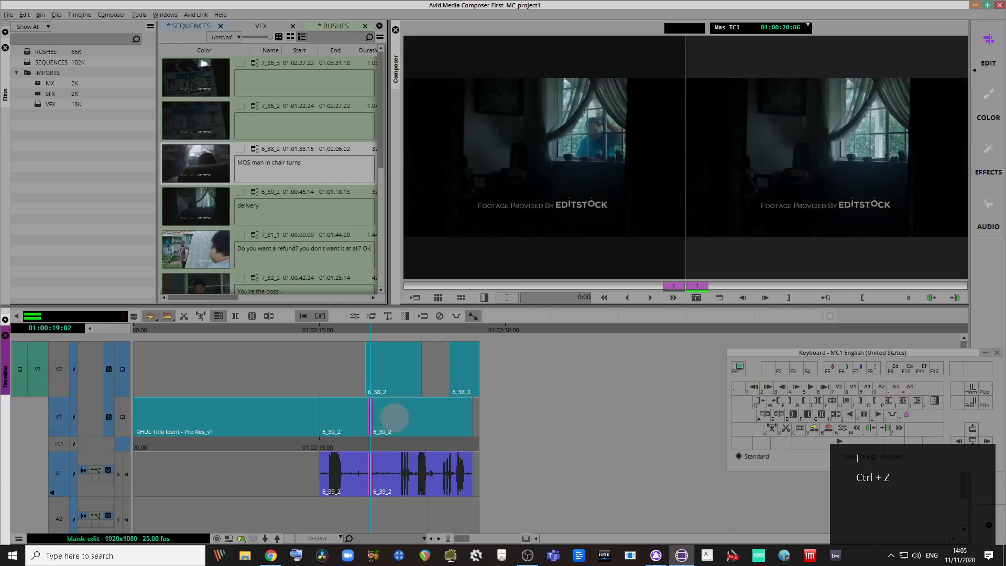
pyautogui.press('k')
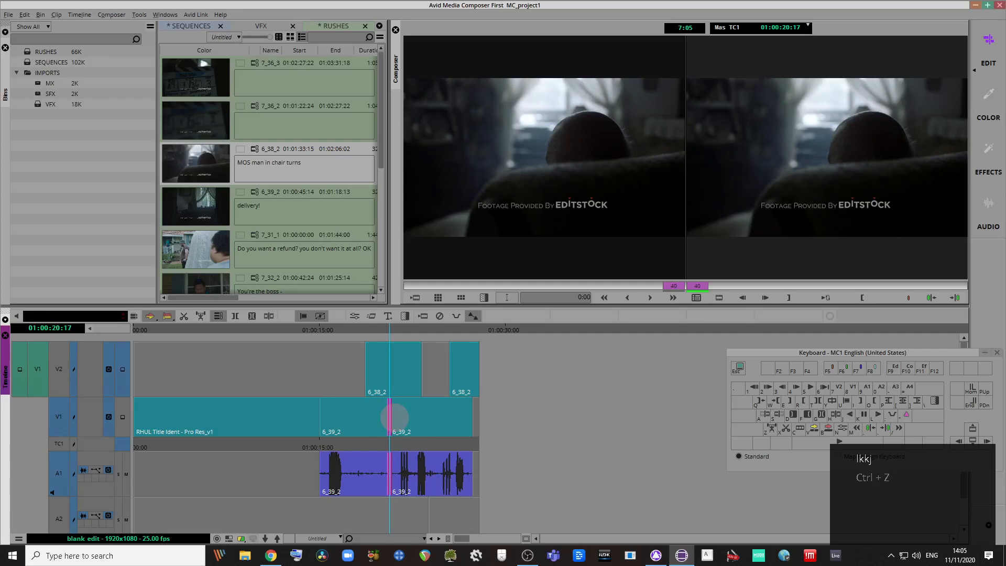
pyautogui.press('j')
pyautogui.press('j')
pyautogui.press('j')
pyautogui.press('j')
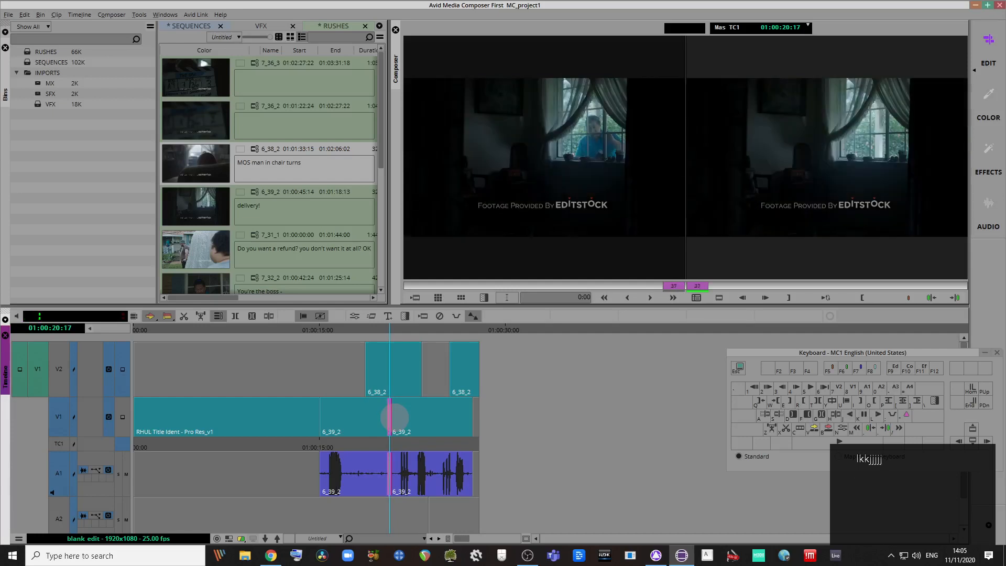
pyautogui.press('j')
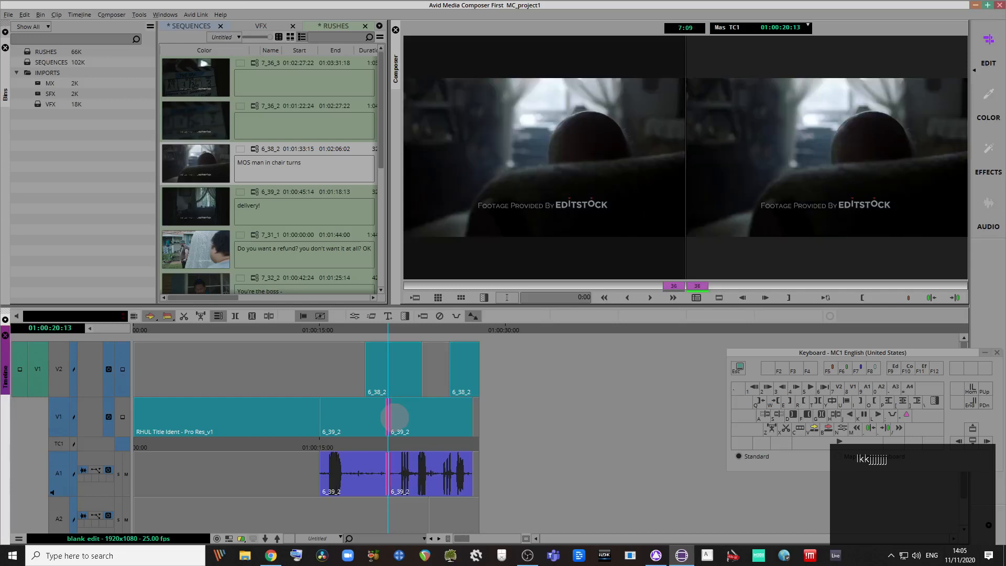
pyautogui.hotkey('ctrl', 'z')
pyautogui.hotkey('ctrl', 'z')
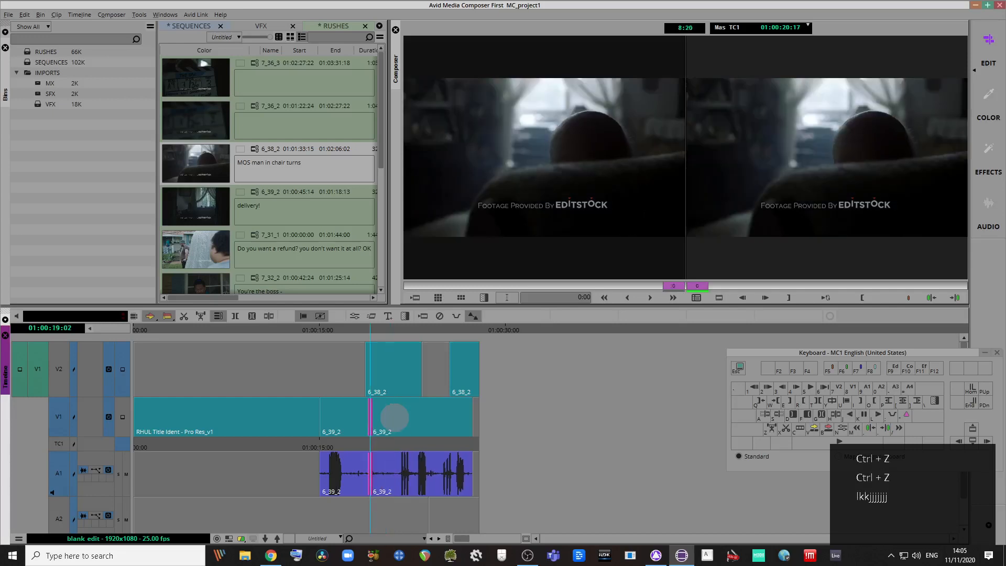
pyautogui.hotkey('ctrl', 'z')
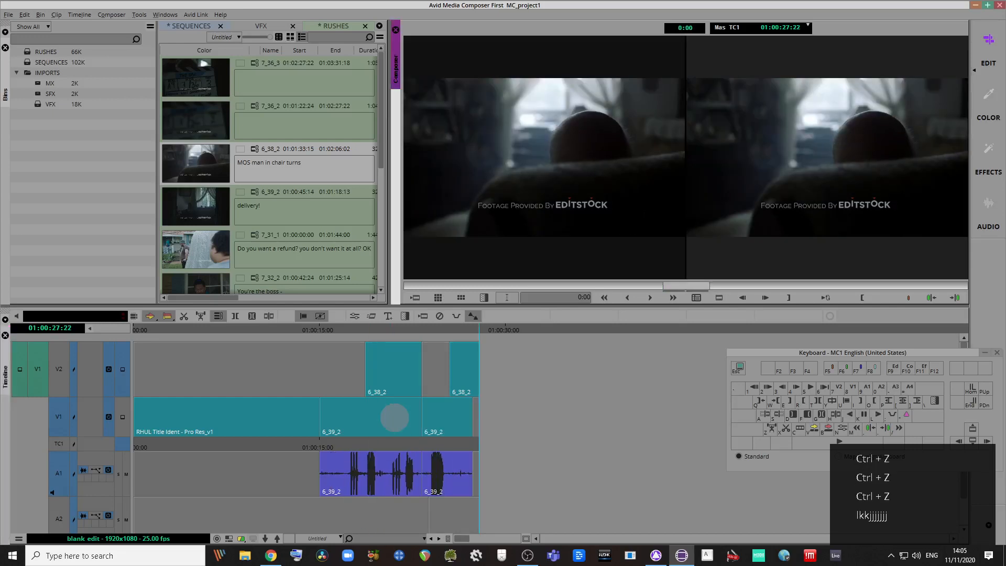
pyautogui.hotkey('ctrl', 'r')
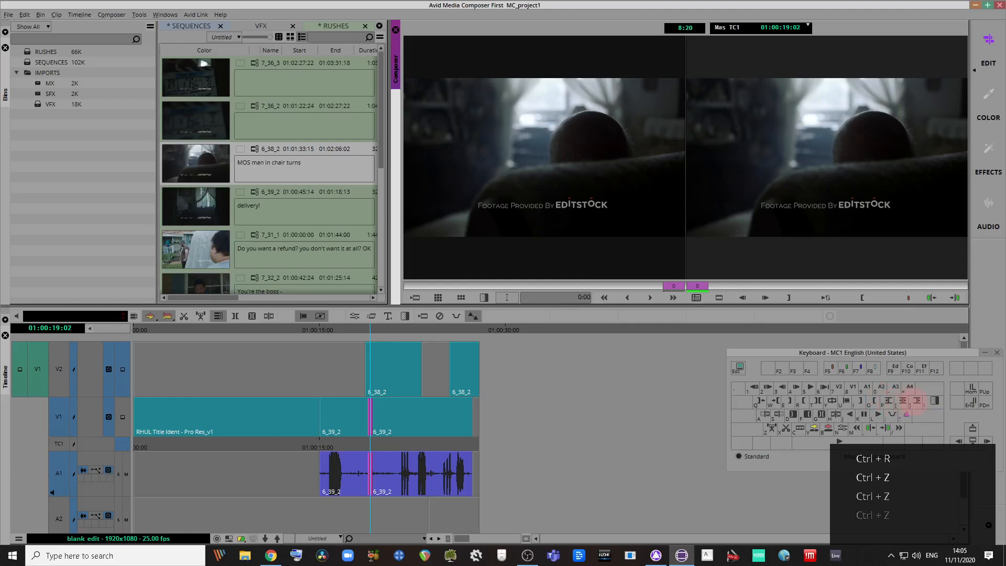
# Step: Cycle the trim sides on the 6_39_2 cut, then undo a trial 36-frame roll
pyautogui.press('p')
pyautogui.press('[')
pyautogui.press(']')
pyautogui.press('p')
pyautogui.press(']')
pyautogui.press('[')
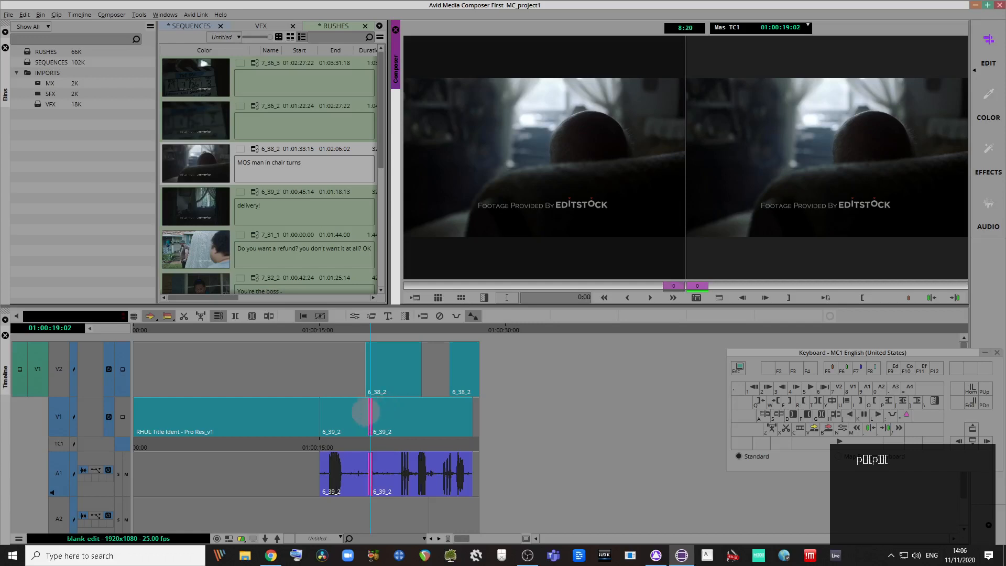
pyautogui.moveTo(370, 412); pyautogui.dragTo(388, 415)
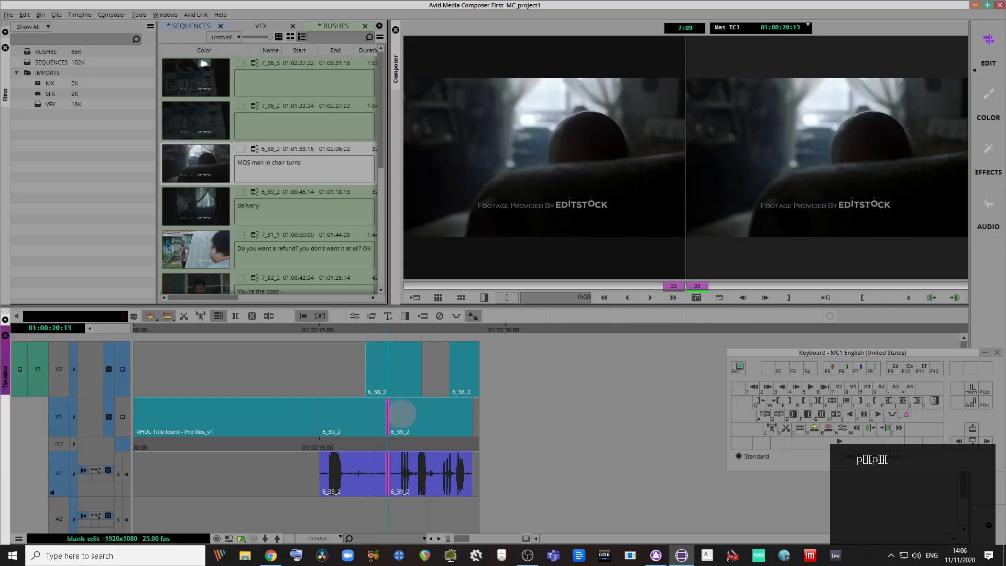
pyautogui.hotkey('ctrl', 'z')
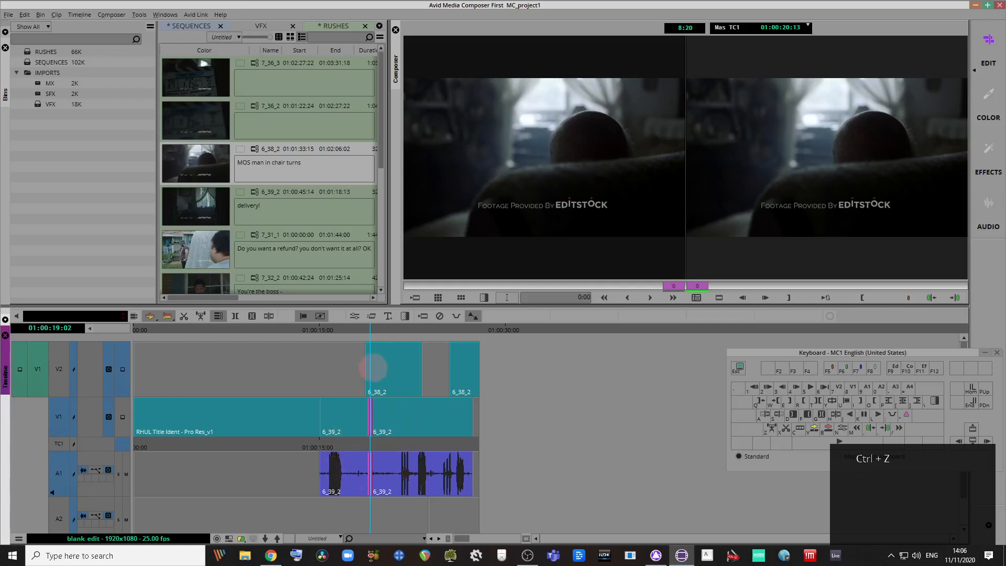
# Step: Undo a trial 26-frame trim of the second 6_38_2 cutaway's head, then exit trim mode
pyautogui.click(368, 374)
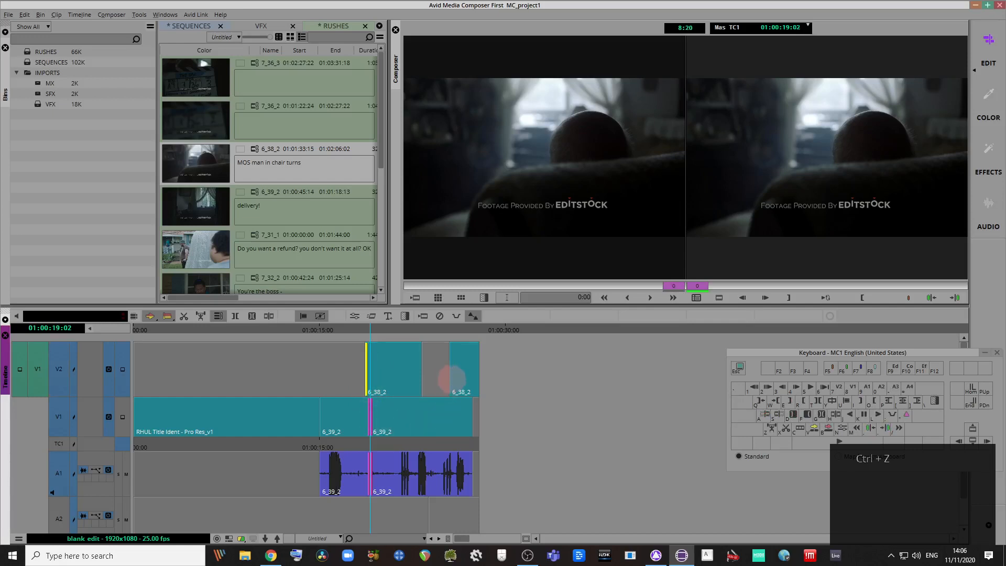
pyautogui.click(451, 377)
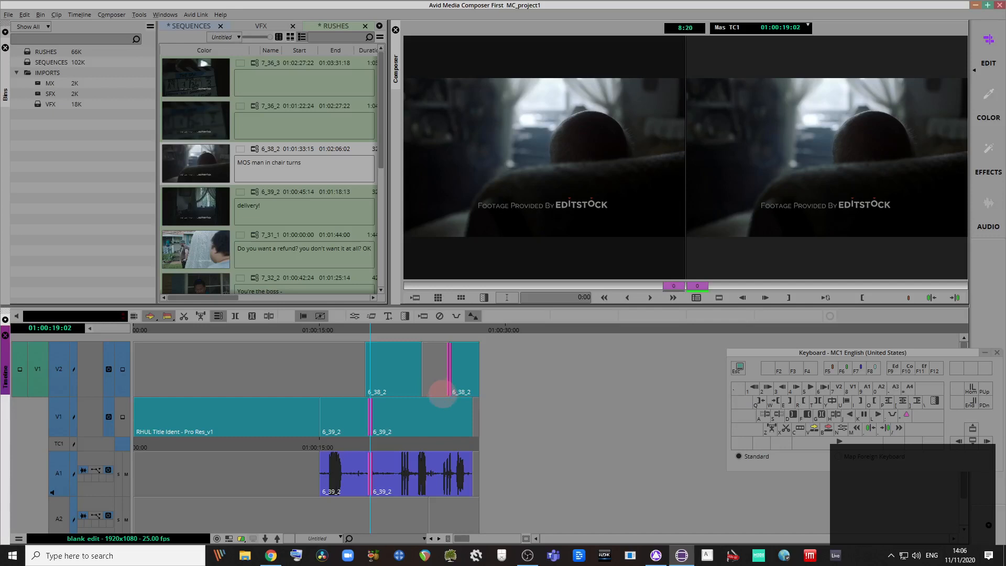
pyautogui.press('l')
pyautogui.press('k')
pyautogui.hotkey('ctrl', 'z')
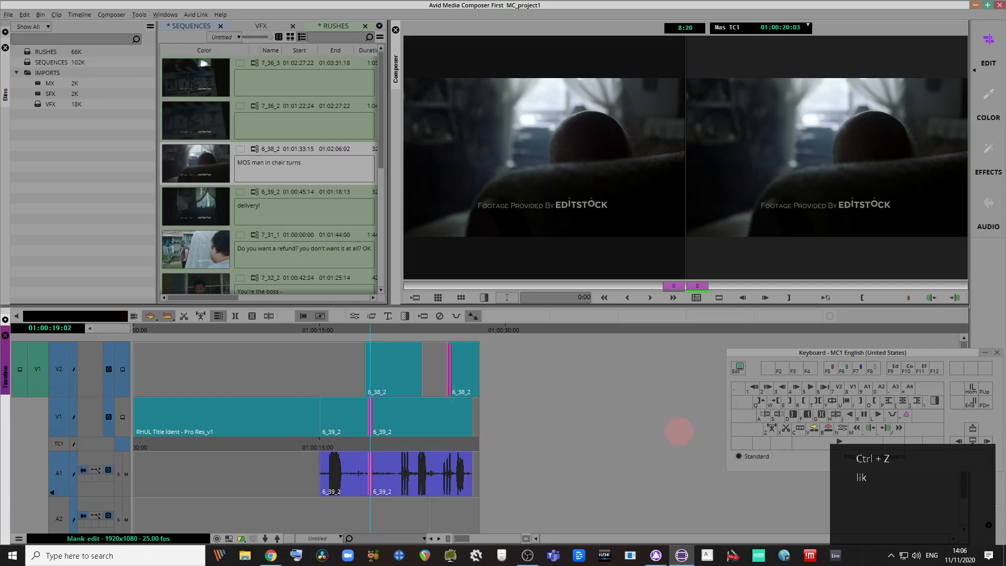
pyautogui.press('Escape')
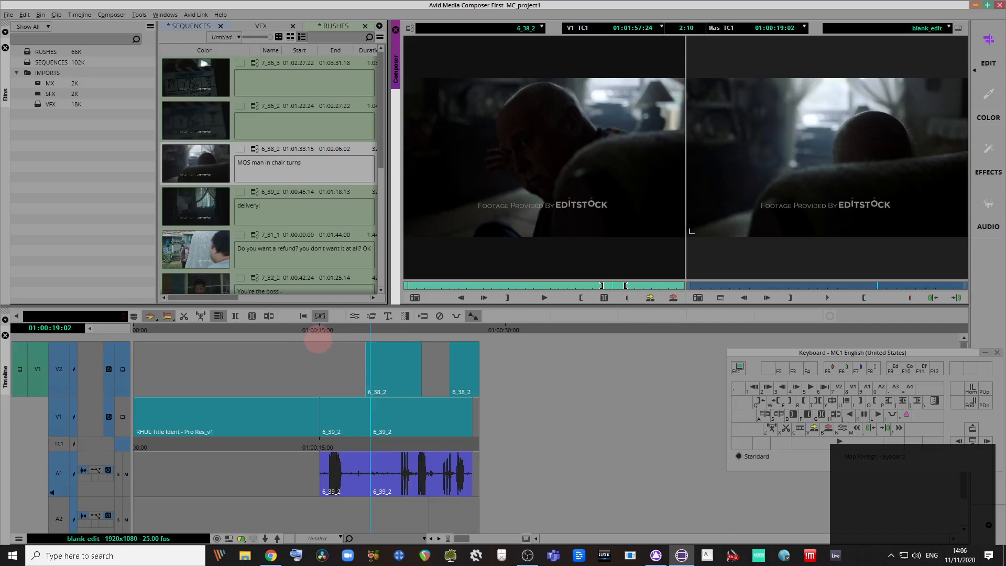
# Step: Select and deselect the later timeline clips, then park the position at 01:00:18:20
pyautogui.moveTo(318, 336)
pyautogui.mouseDown()
pyautogui.moveTo(422, 492)
pyautogui.moveTo(492, 504)
pyautogui.moveTo(493, 530)
pyautogui.mouseUp()
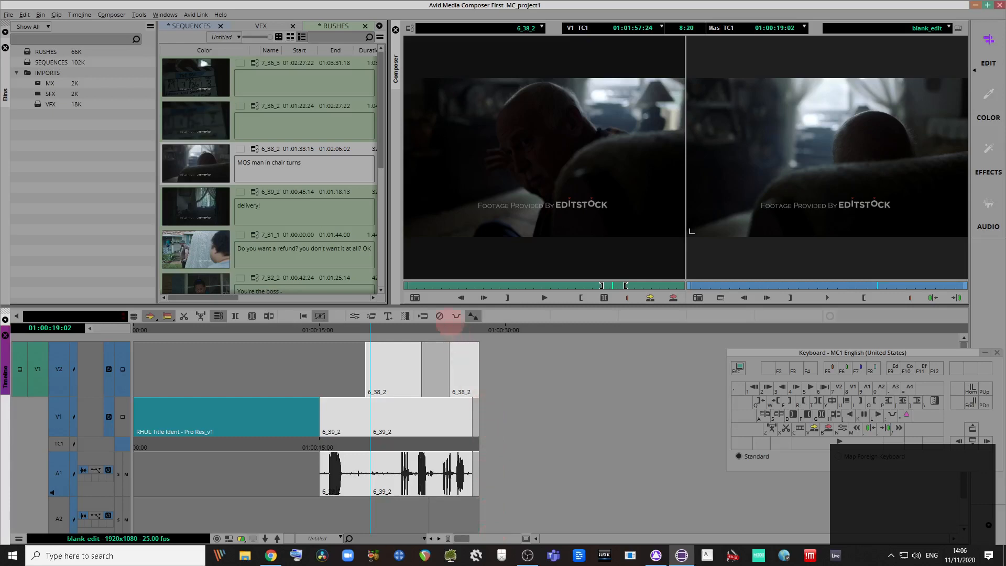
pyautogui.click(447, 329)
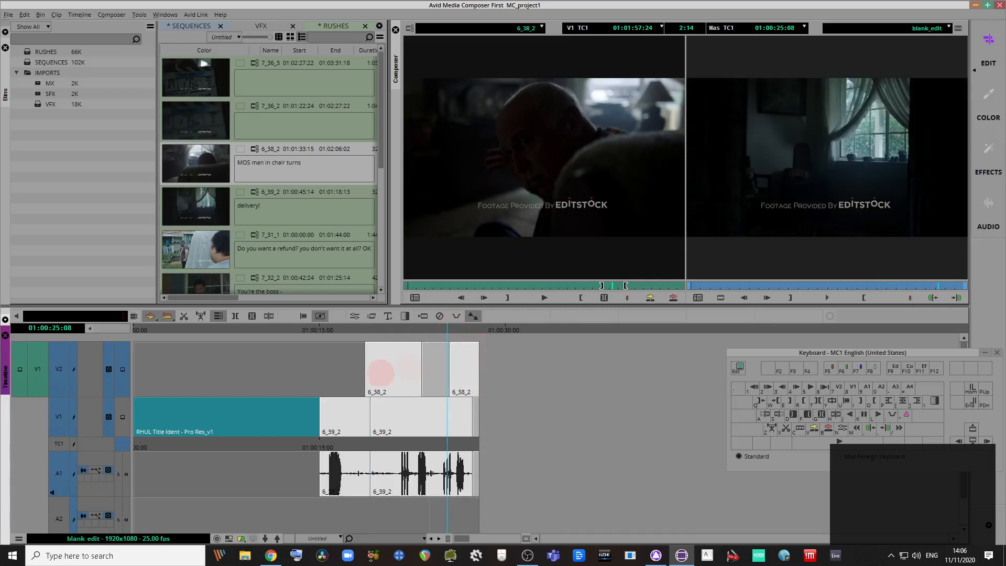
pyautogui.click(558, 388)
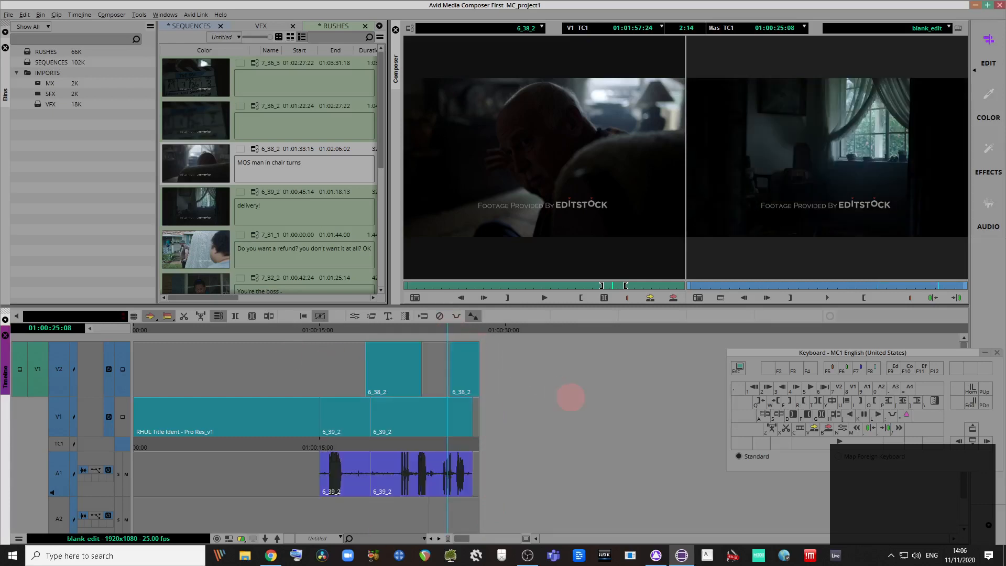
pyautogui.click(367, 433)
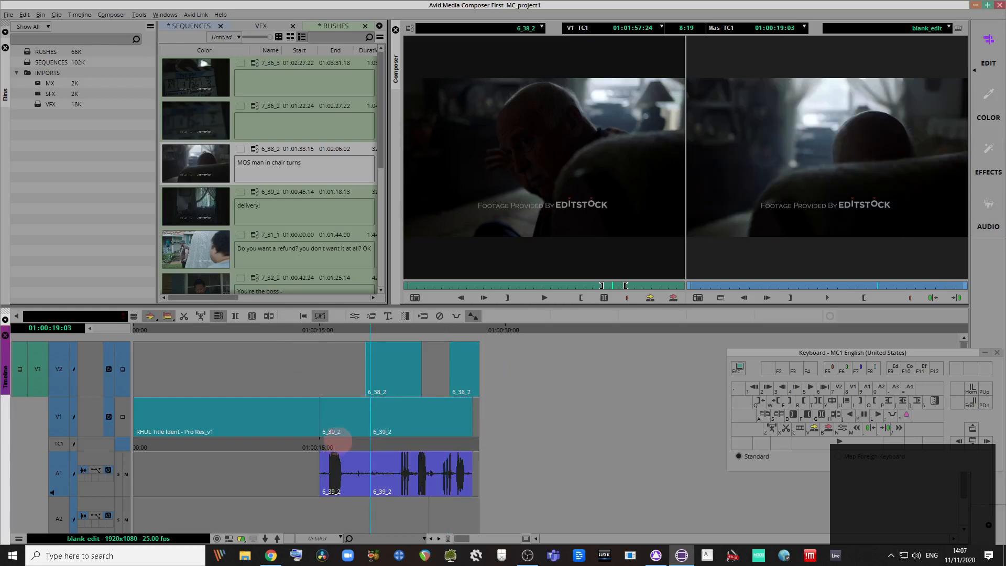
pyautogui.click(338, 443)
pyautogui.click(367, 445)
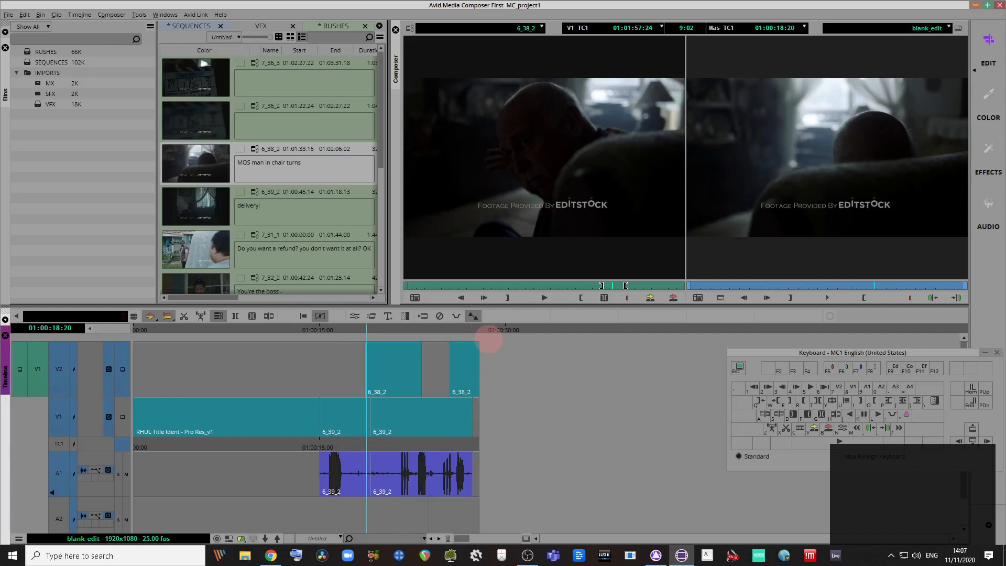
# Step: Set up a trim on the tail of the last V2 cutaway, cycling the trim sides with U
pyautogui.moveTo(496, 340); pyautogui.dragTo(467, 412)
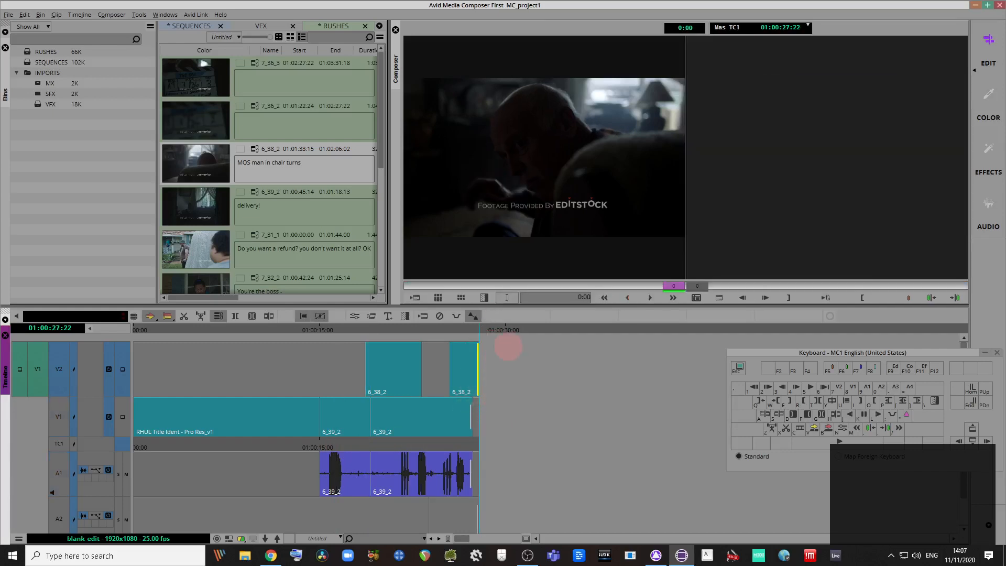
pyautogui.press('Escape')
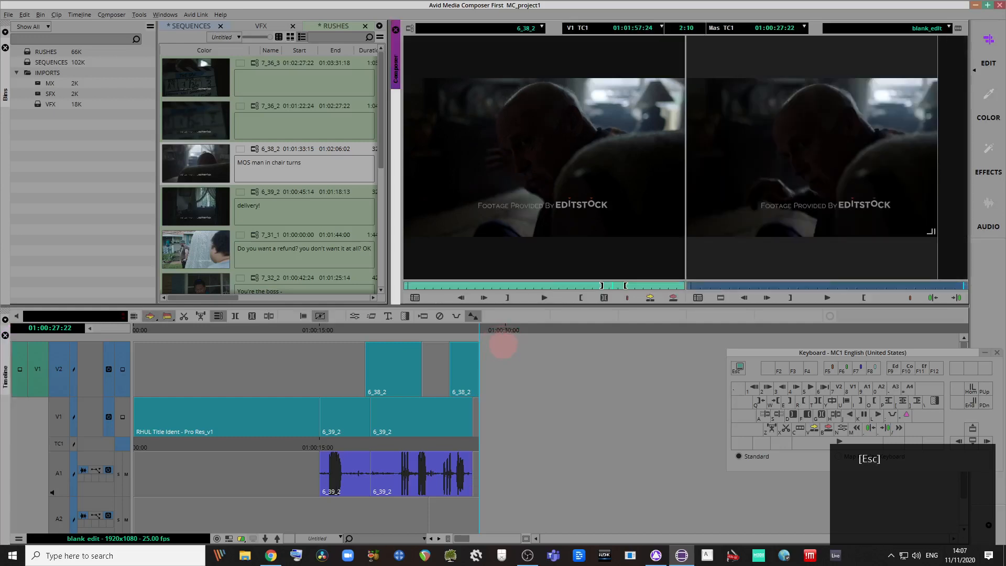
pyautogui.press('u')
pyautogui.press('u')
pyautogui.press('u')
pyautogui.press('u')
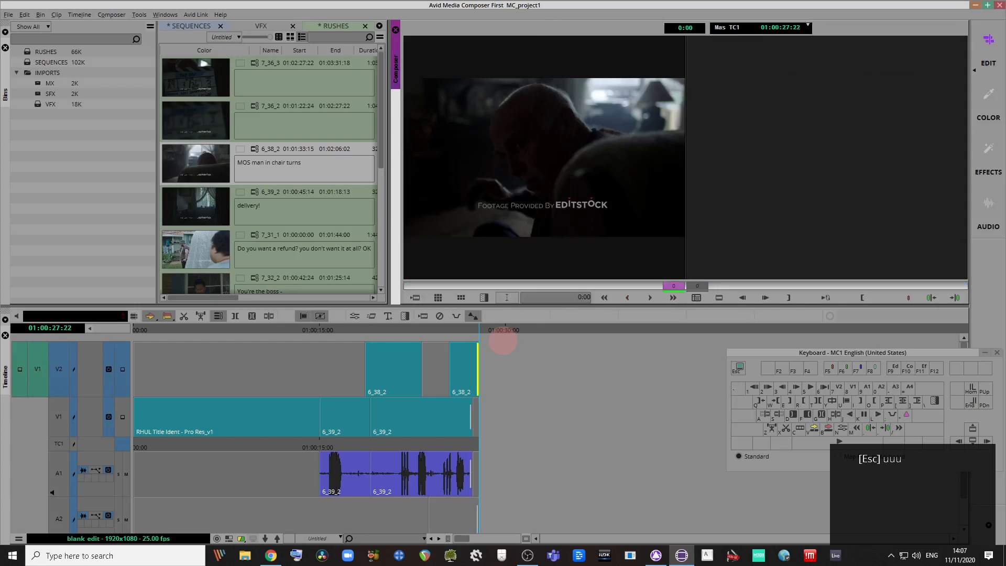
pyautogui.press('u')
pyautogui.press('u')
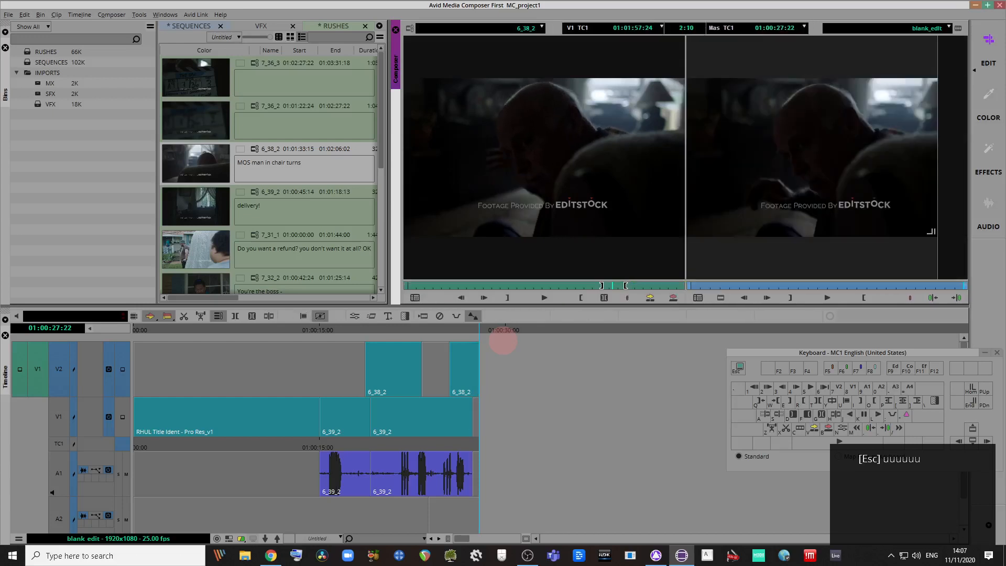
# Step: Try slip mode on the V2 cutaways, then select the V2 and V1 clip ends near 01:00:25:19
pyautogui.click(493, 340)
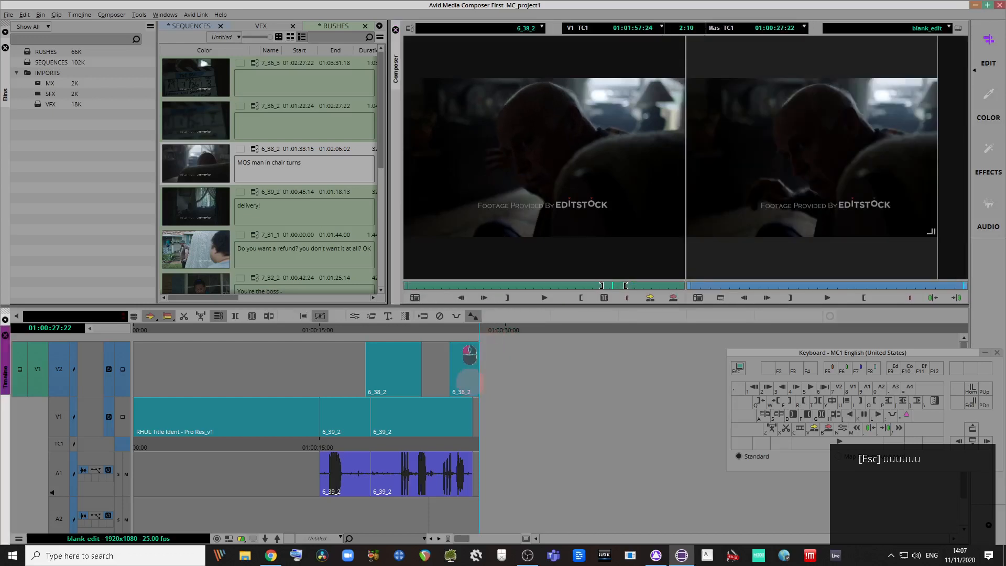
pyautogui.moveTo(454, 404); pyautogui.dragTo(343, 412)
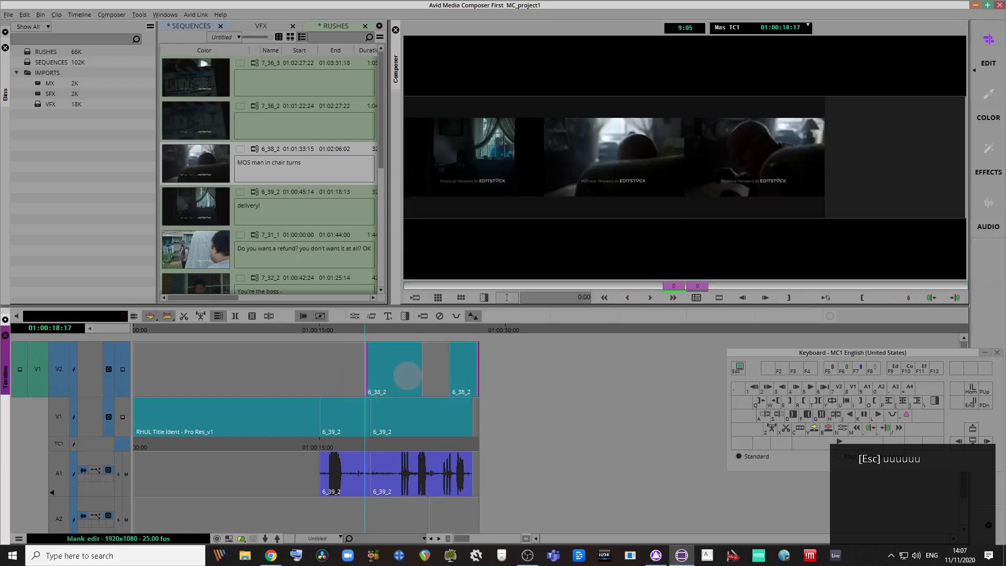
pyautogui.click(453, 427)
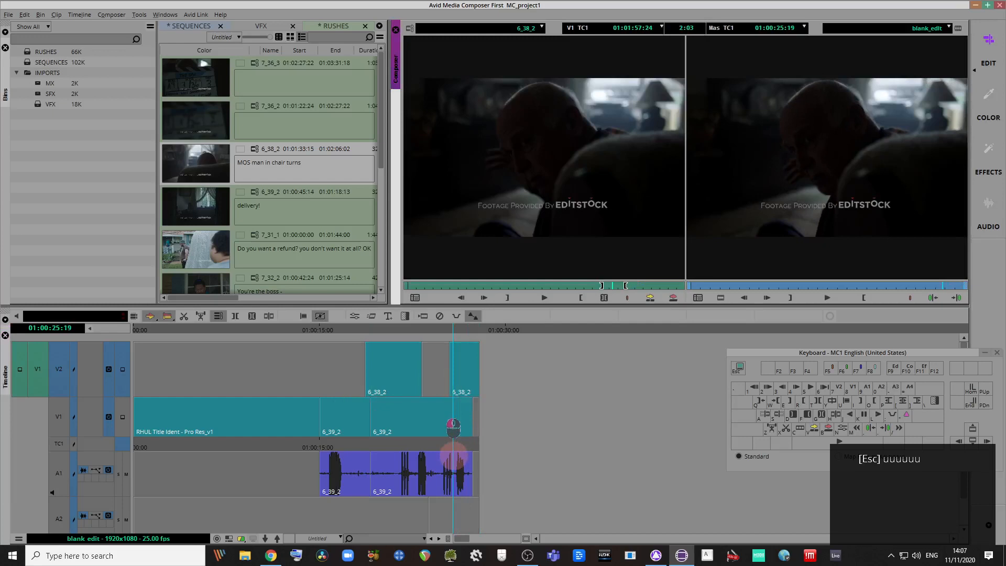
pyautogui.moveTo(495, 381); pyautogui.dragTo(460, 439)
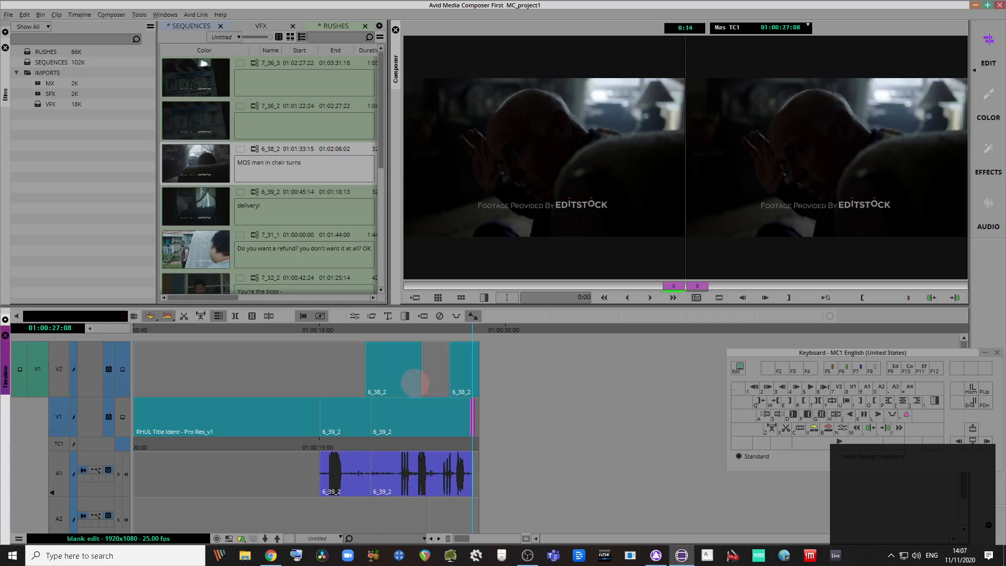
# Step: Undo the 6_38_2 cutaway accidentally moved into V1, then briefly trim the V1/A1 ends and exit
pyautogui.moveTo(406, 388); pyautogui.dragTo(365, 446)
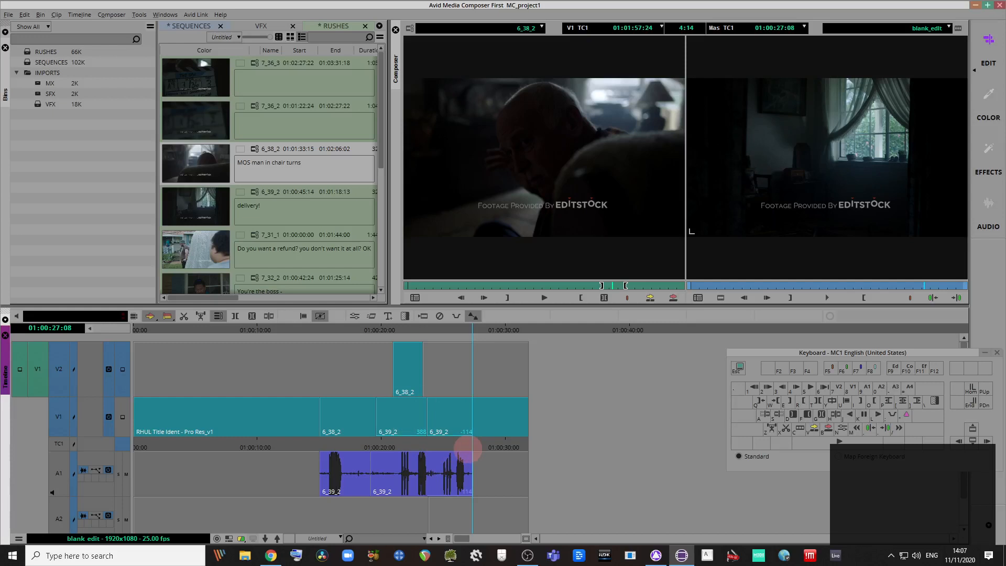
pyautogui.hotkey('ctrl', 'z')
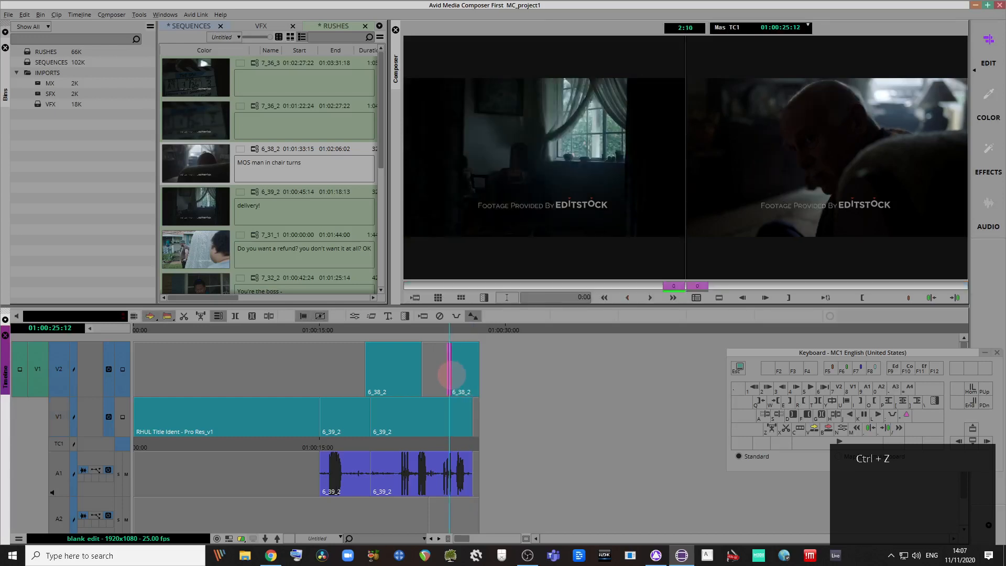
pyautogui.click(473, 423)
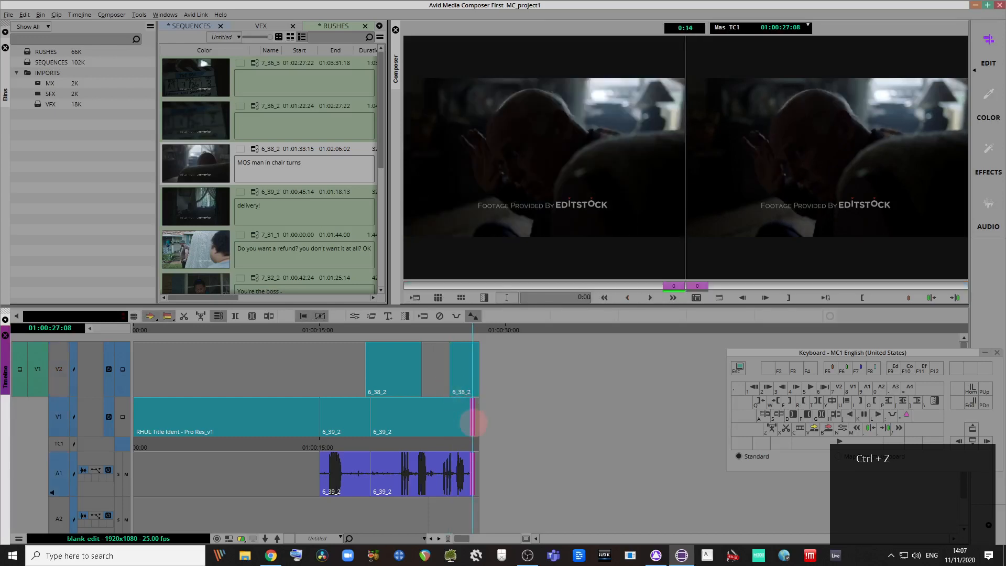
pyautogui.press('Escape')
pyautogui.press('Escape')
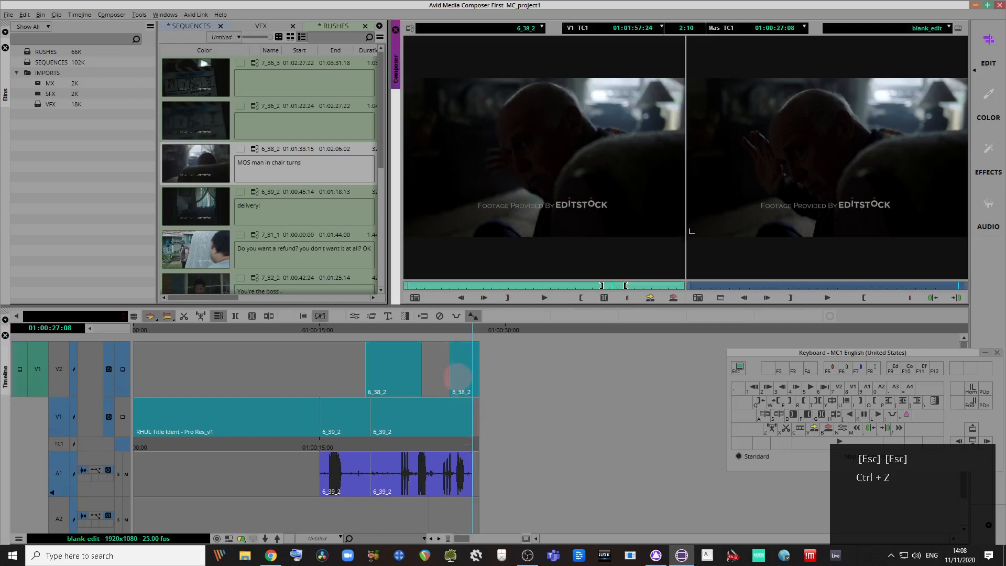
# Step: Park at 01:00:25:12 and try trim points at the 6_39_2 cut and the V2 cut
pyautogui.click(450, 382)
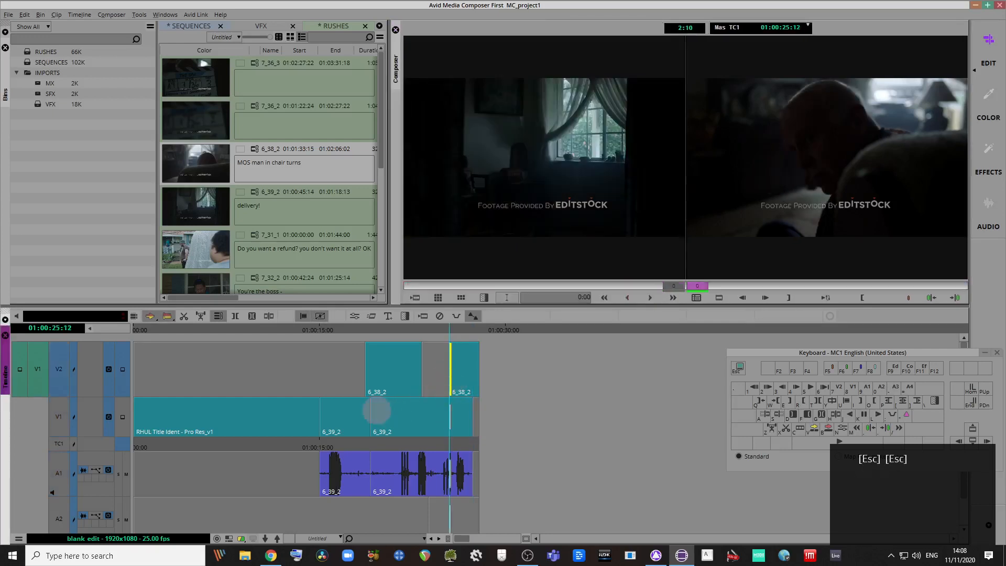
pyautogui.keyDown('shift'); pyautogui.click(377, 411); pyautogui.keyUp('shift')
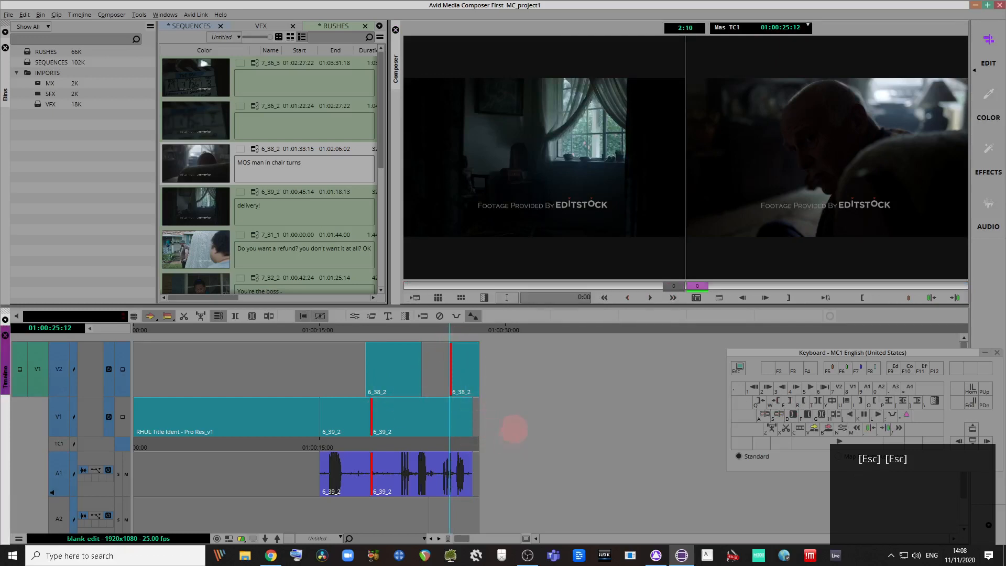
pyautogui.press('Escape')
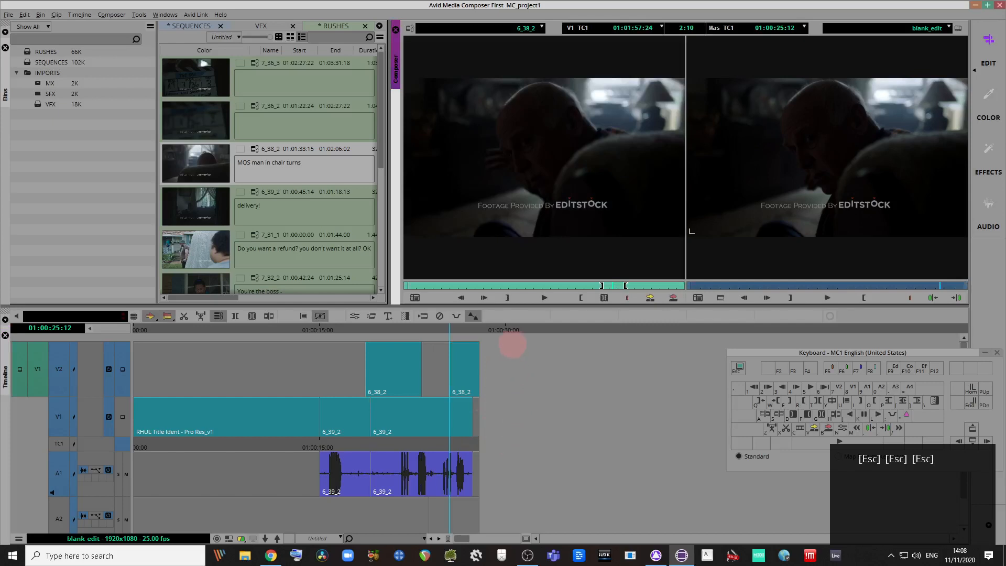
pyautogui.press('u')
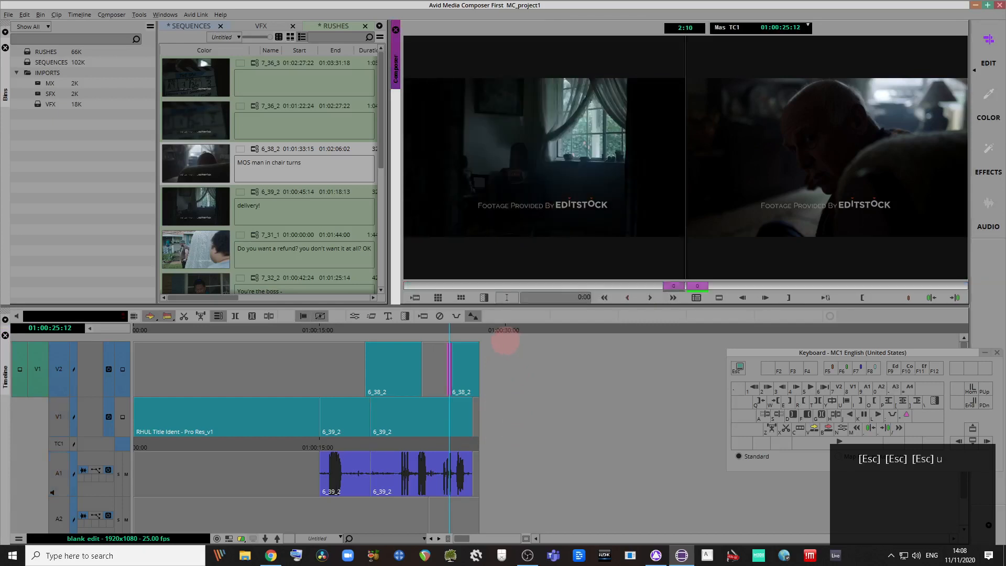
pyautogui.press('u')
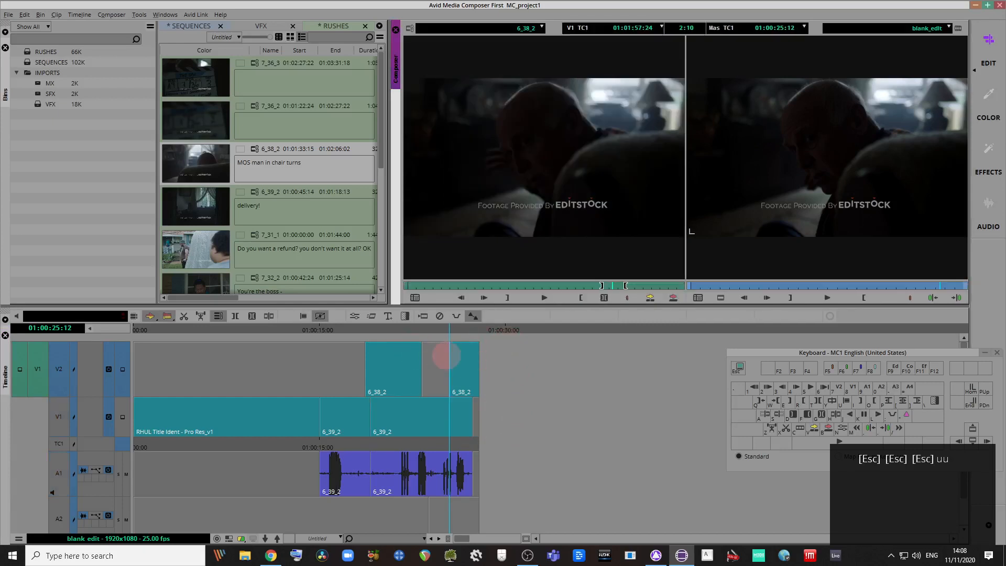
# Step: Trim the V2 cutaway edit together with the V1/A1 cut, then lasso the later cutaway for slipping
pyautogui.click(453, 367)
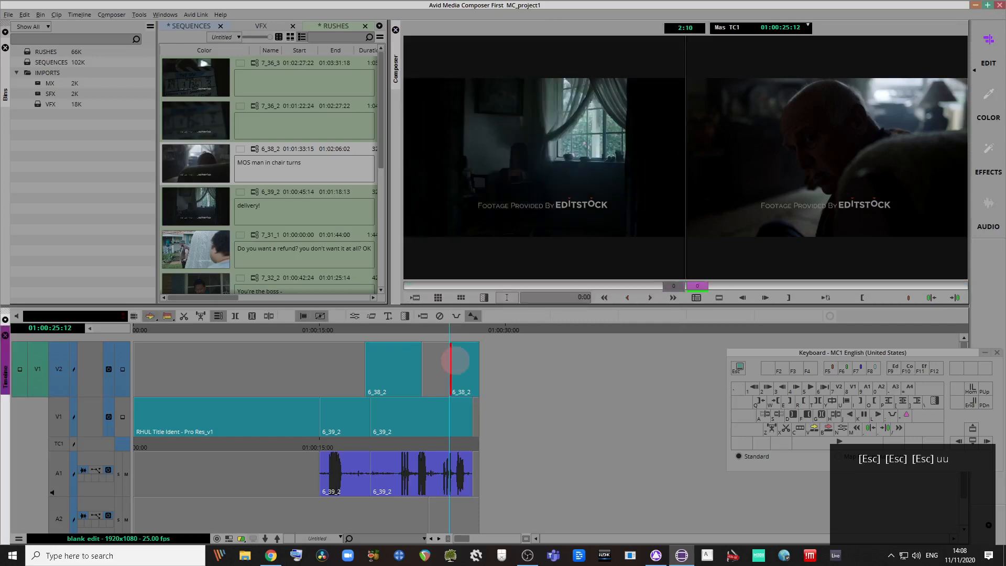
pyautogui.keyDown('shift'); pyautogui.click(371, 420); pyautogui.keyUp('shift')
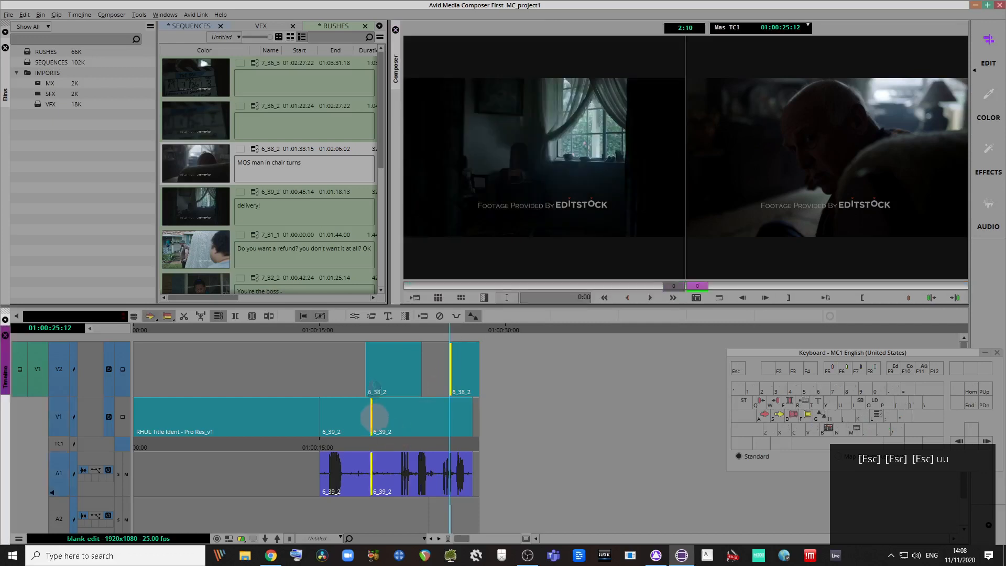
pyautogui.press('Escape')
pyautogui.moveTo(496, 341)
pyautogui.mouseDown()
pyautogui.moveTo(441, 394)
pyautogui.moveTo(437, 419)
pyautogui.mouseUp()
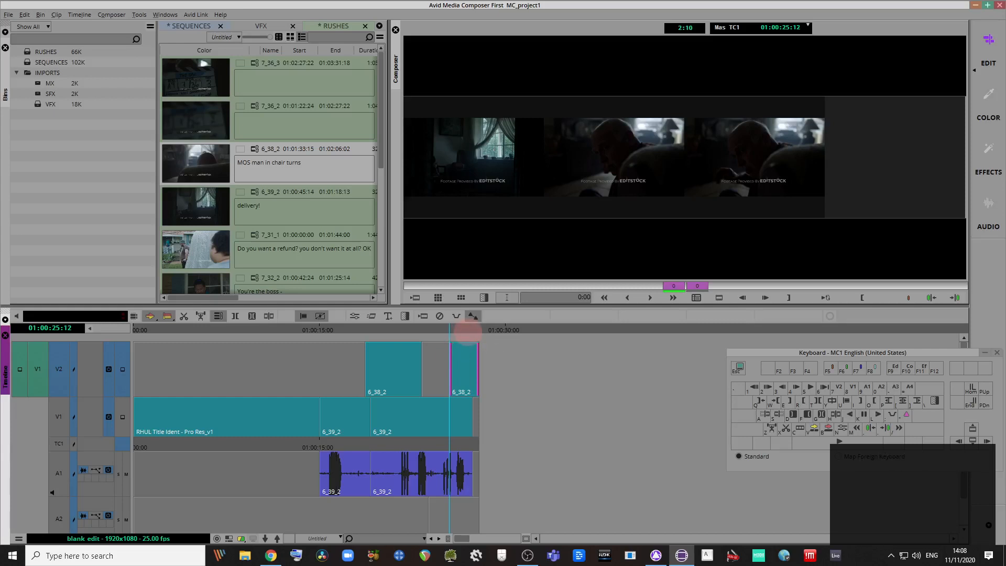
# Step: Slip the later 6_38_2 cutaway 22 frames, then undo it and redo the earlier trim steps
pyautogui.click(461, 330)
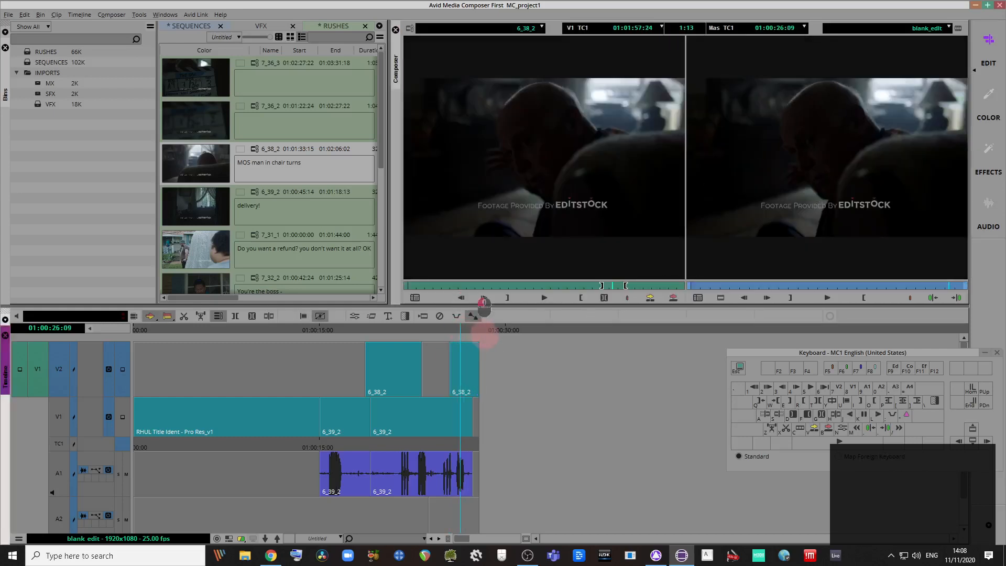
pyautogui.moveTo(452, 408); pyautogui.dragTo(447, 379)
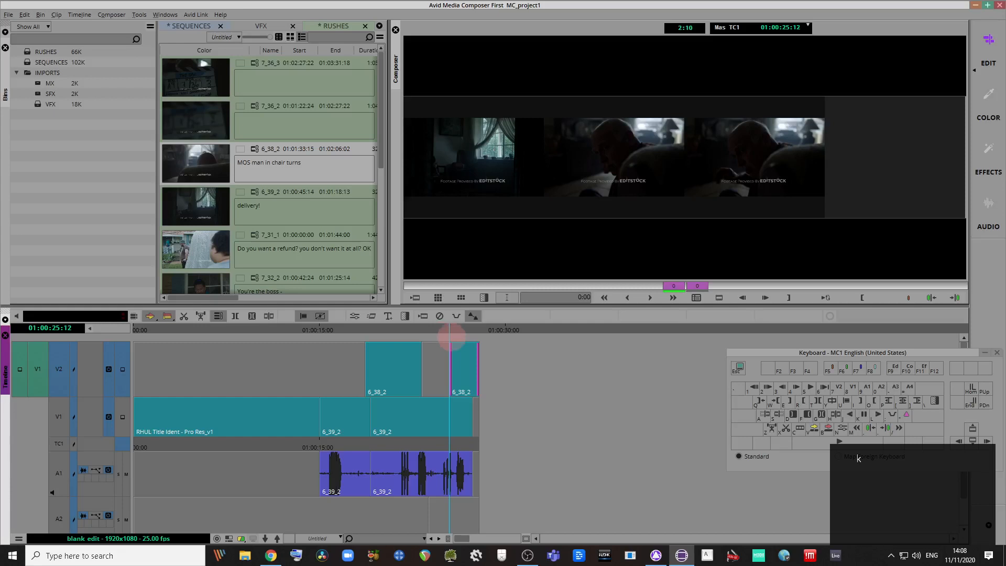
pyautogui.press('k')
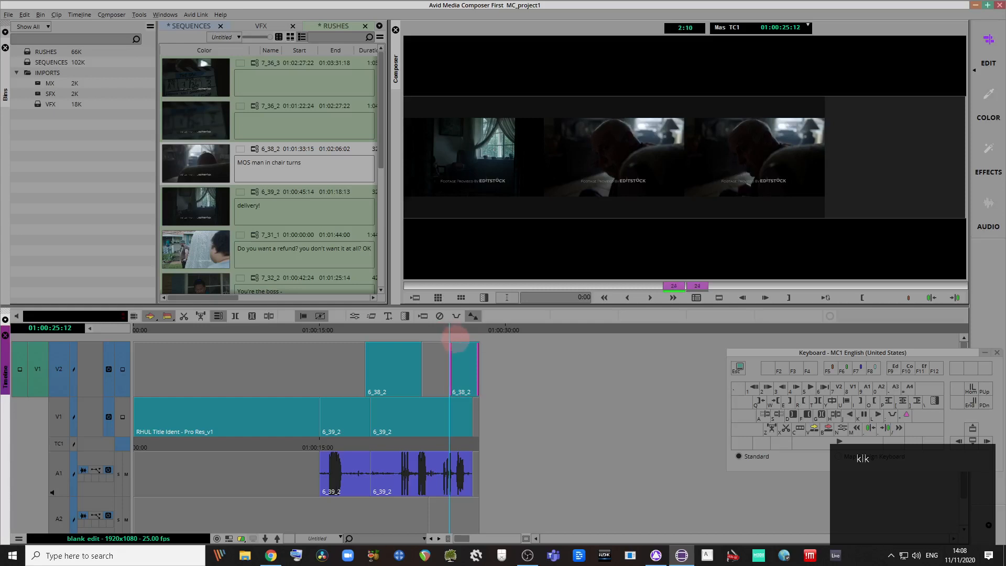
pyautogui.click(463, 330)
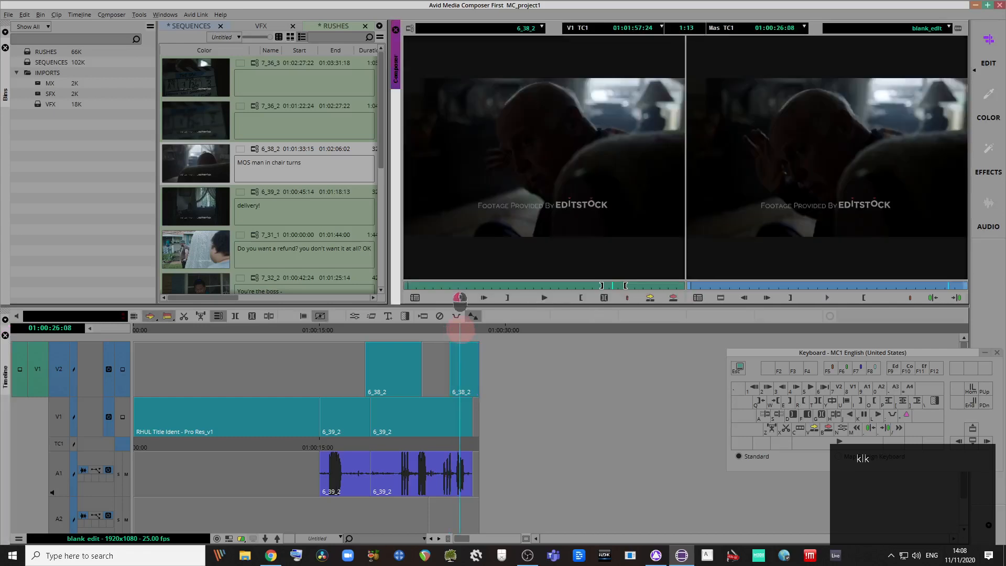
pyautogui.hotkey('ctrl', 'z')
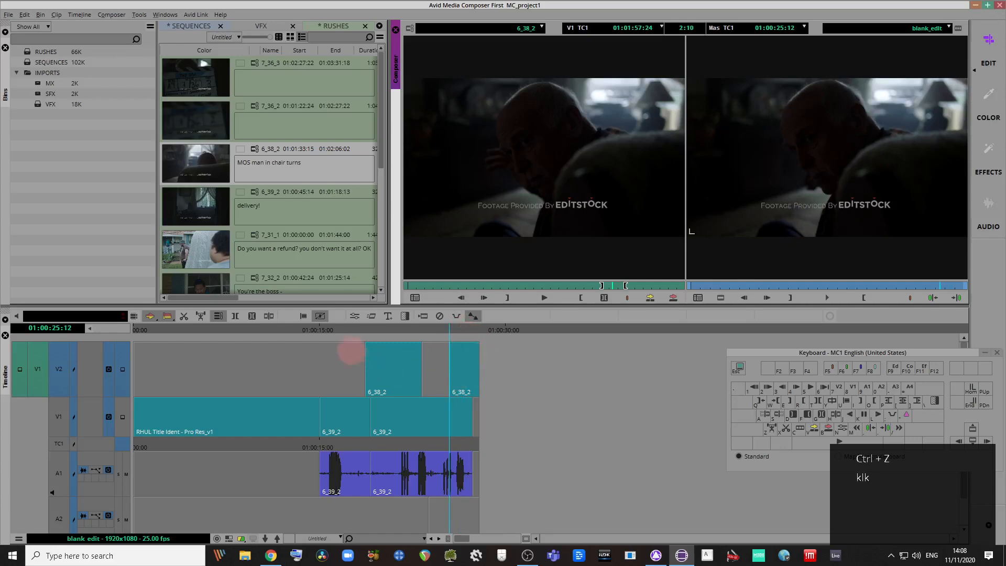
pyautogui.hotkey('ctrl', 'r')
pyautogui.hotkey('ctrl', 'r')
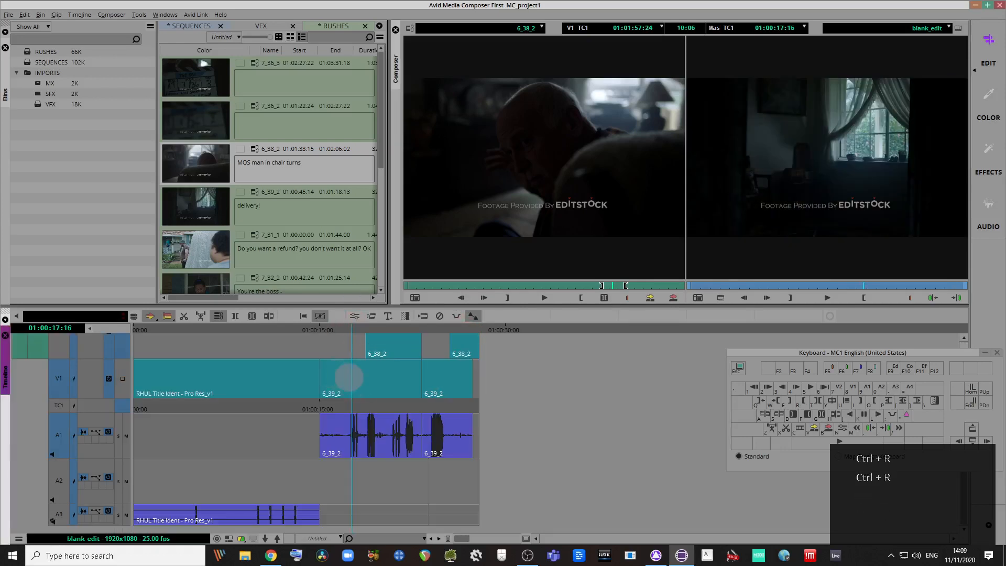
# Step: Try moving the V2 gap and the 6_39_2 segment, undoing both trial moves
pyautogui.moveTo(348, 327)
pyautogui.mouseDown()
pyautogui.moveTo(359, 328)
pyautogui.moveTo(349, 326)
pyautogui.mouseUp()
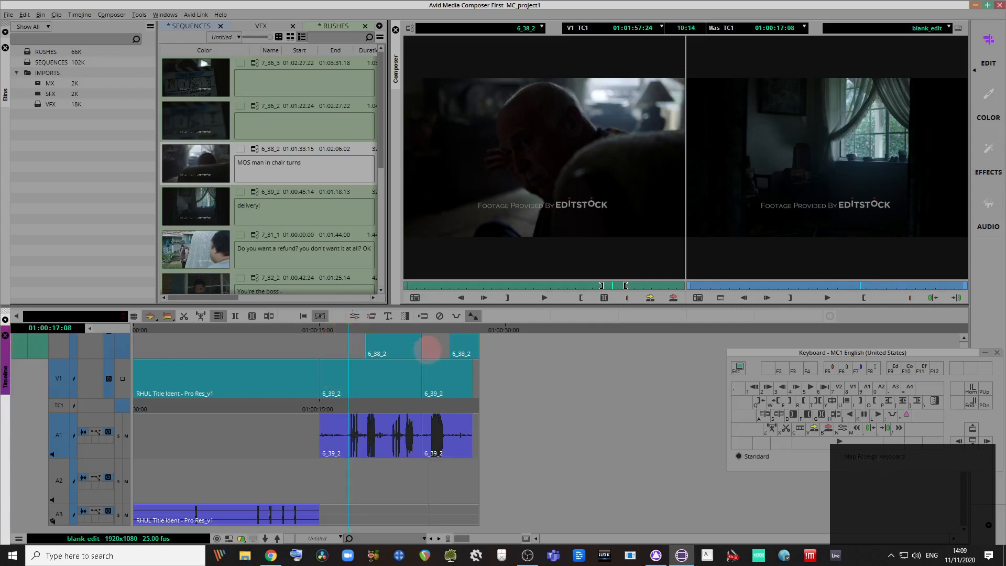
pyautogui.moveTo(438, 343); pyautogui.dragTo(320, 464)
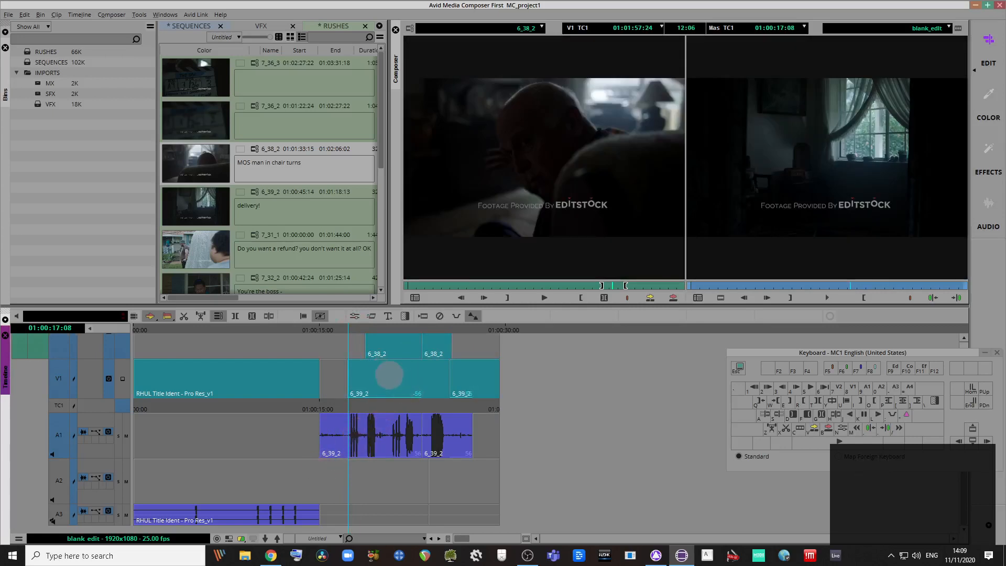
pyautogui.hotkey('ctrl', 'z')
pyautogui.click(362, 382)
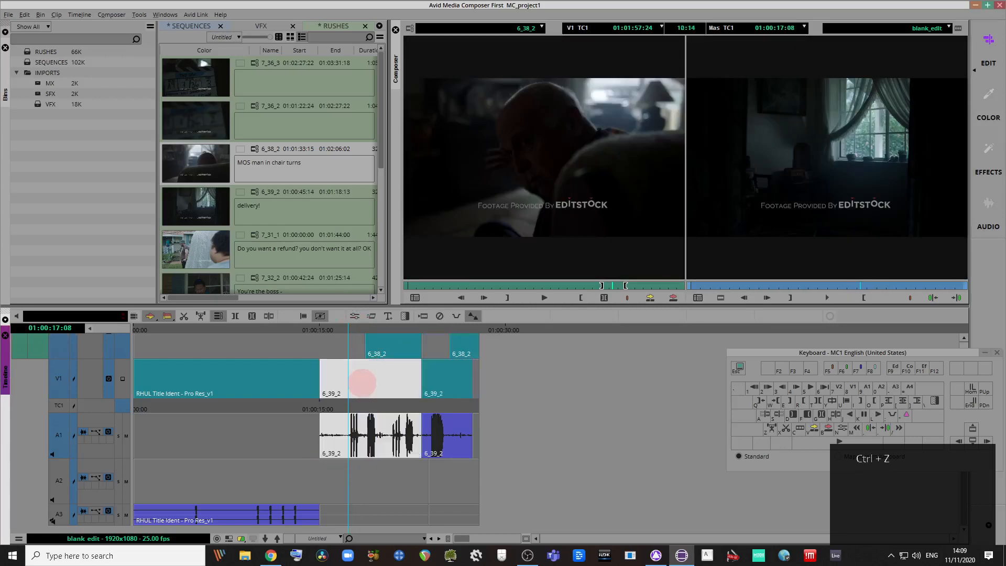
pyautogui.moveTo(362, 383); pyautogui.dragTo(350, 352)
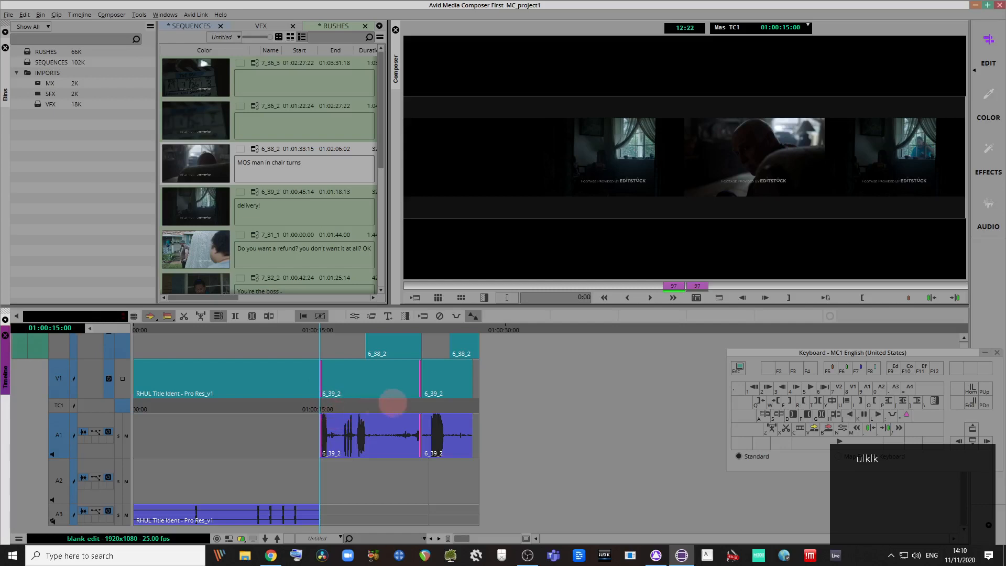
pyautogui.hotkey('ctrl', 'z')
pyautogui.hotkey('ctrl', 'z')
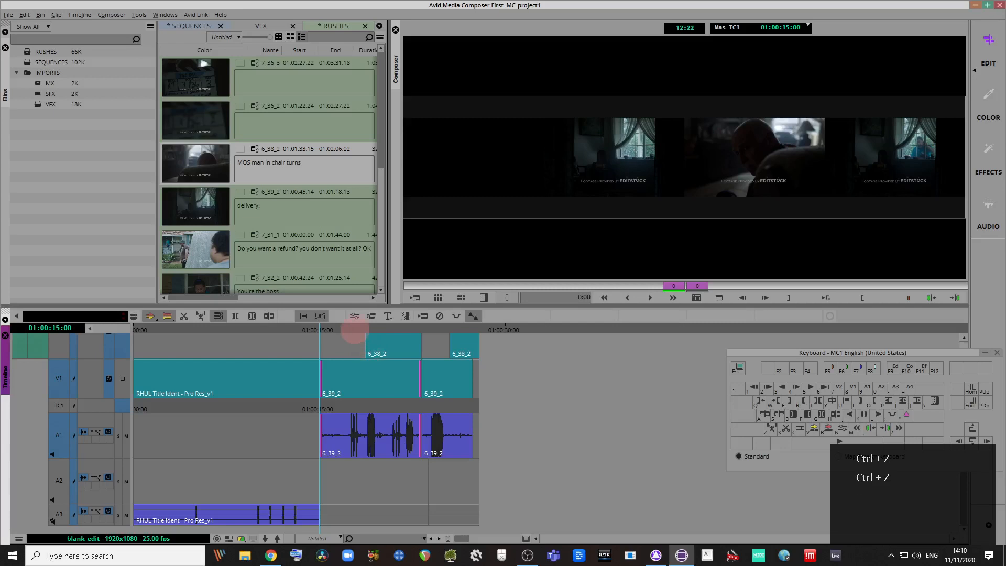
# Step: Review the sequence from about 17 to 24 seconds and save the bins
pyautogui.moveTo(354, 331)
pyautogui.mouseDown()
pyautogui.moveTo(334, 338)
pyautogui.moveTo(447, 330)
pyautogui.moveTo(349, 328)
pyautogui.mouseUp()
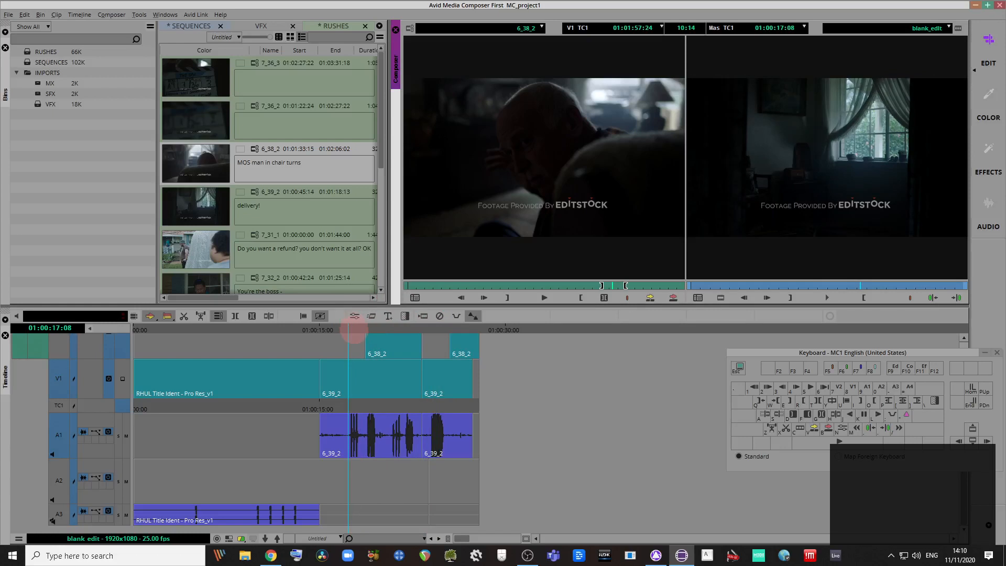
pyautogui.hotkey('ctrl', 's')
pyautogui.moveTo(354, 331)
pyautogui.mouseDown()
pyautogui.moveTo(456, 332)
pyautogui.moveTo(342, 335)
pyautogui.mouseUp()
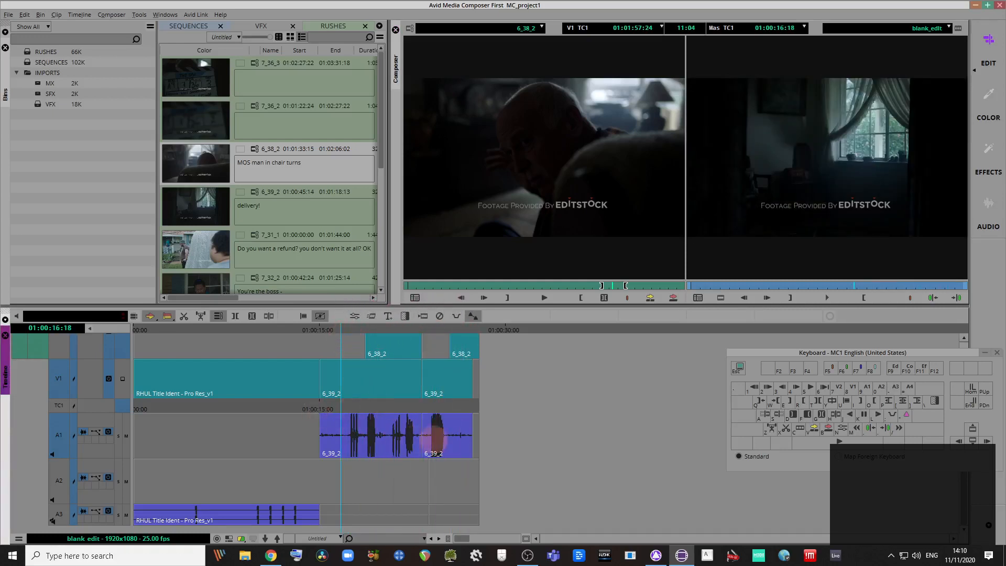
# Step: Park at 01:00:17:12, adjust the monitor area height, and minimise the editor window
pyautogui.scroll(2, 443, 409)
pyautogui.click(357, 331)
pyautogui.moveTo(356, 331); pyautogui.dragTo(466, 296)
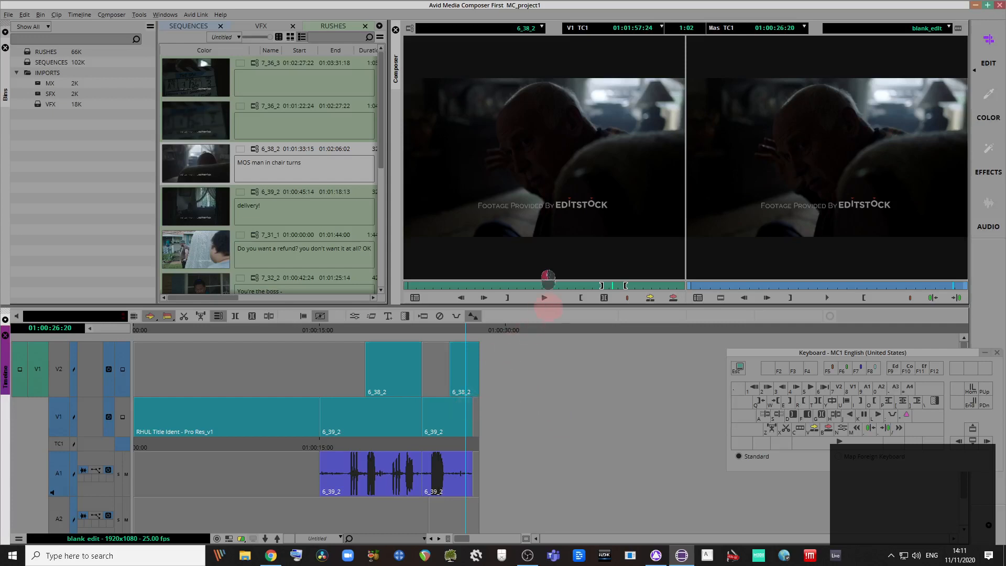
pyautogui.moveTo(545, 306); pyautogui.dragTo(541, 333)
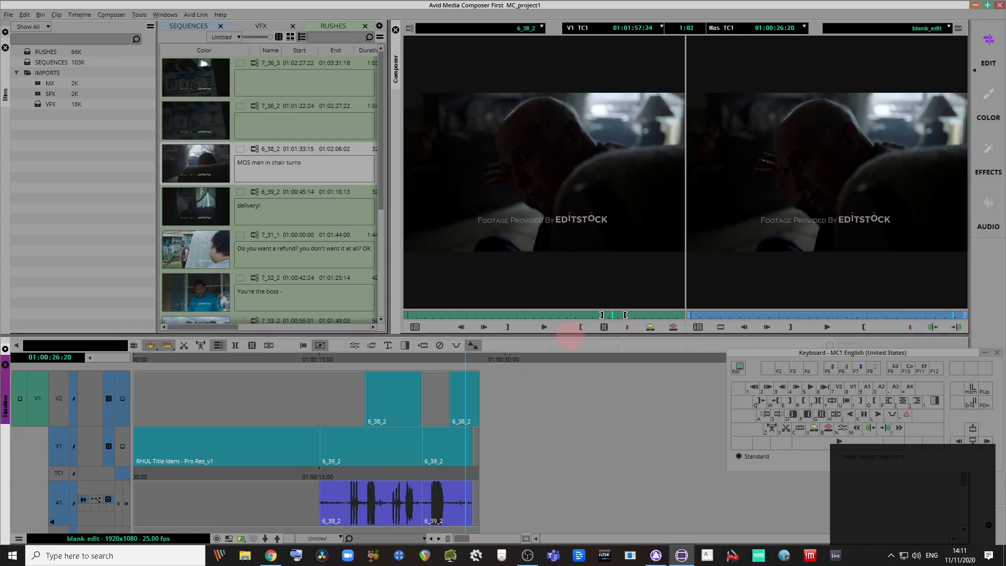
pyautogui.moveTo(572, 338); pyautogui.dragTo(570, 289)
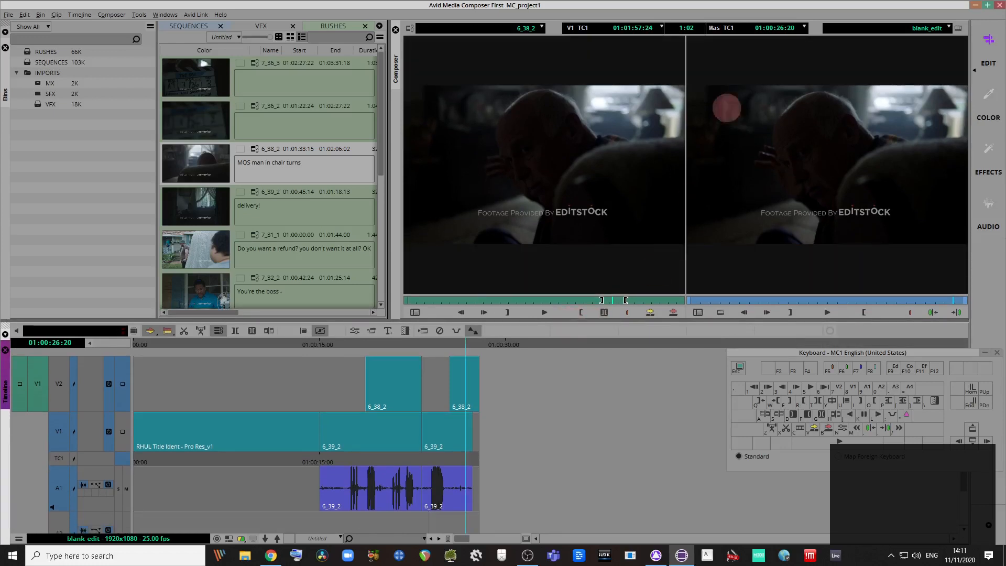
pyautogui.click(975, 5)
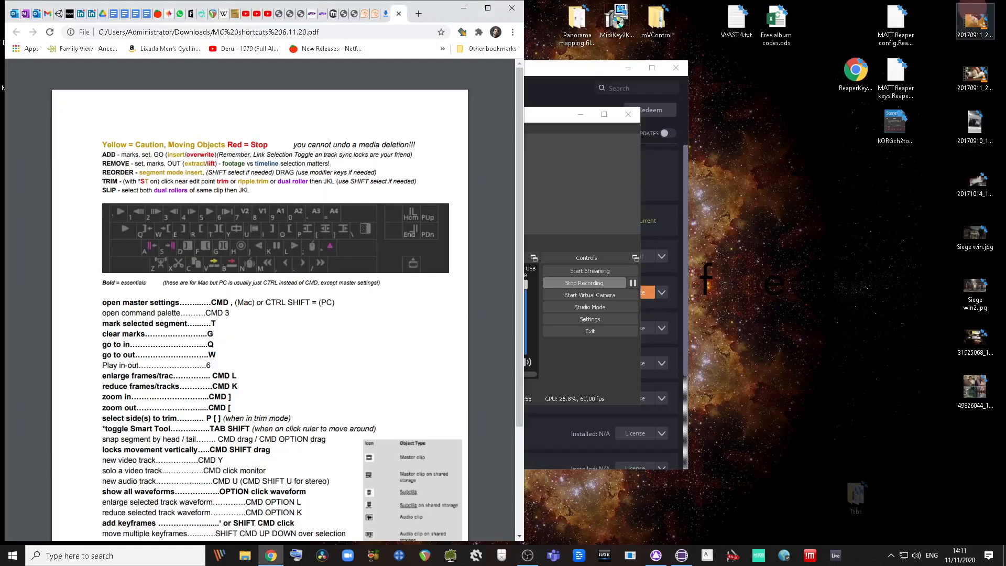